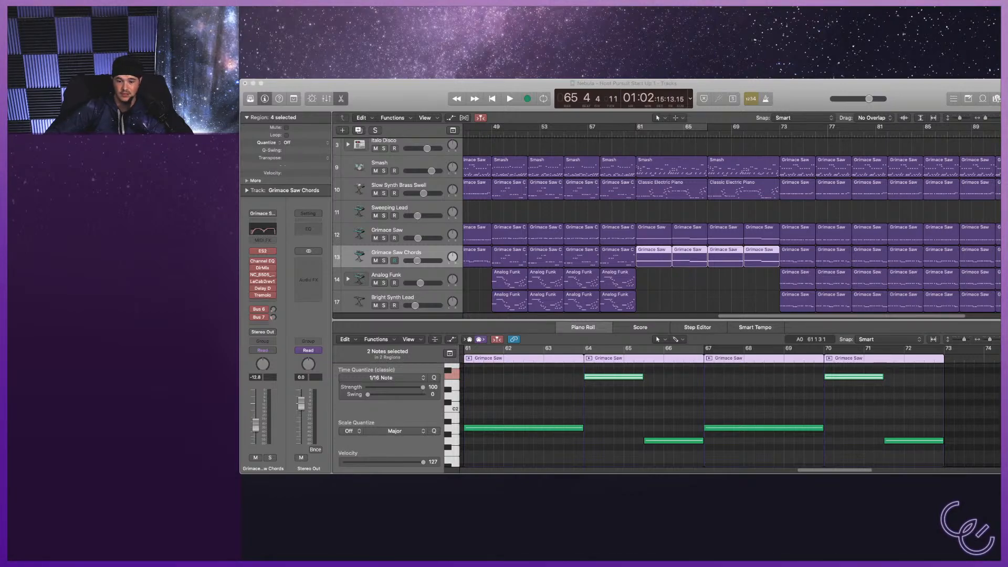
Briefly play the Nebula project from about bar 65 and return the playhead to the start.
{"action": "left_click", "coordinate": [549, 370]}
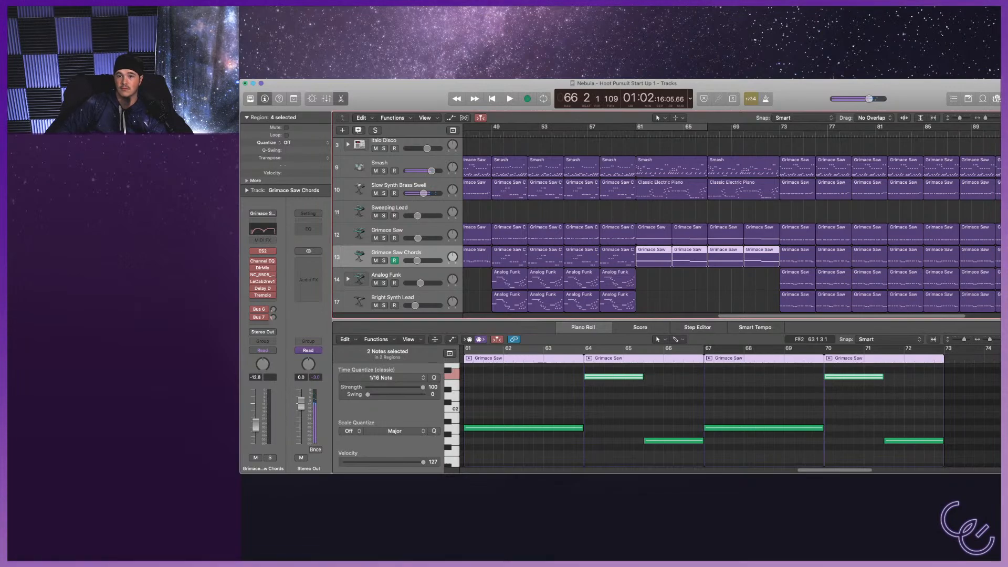
{"action": "key", "text": "space"}
{"action": "key", "text": "Return"}
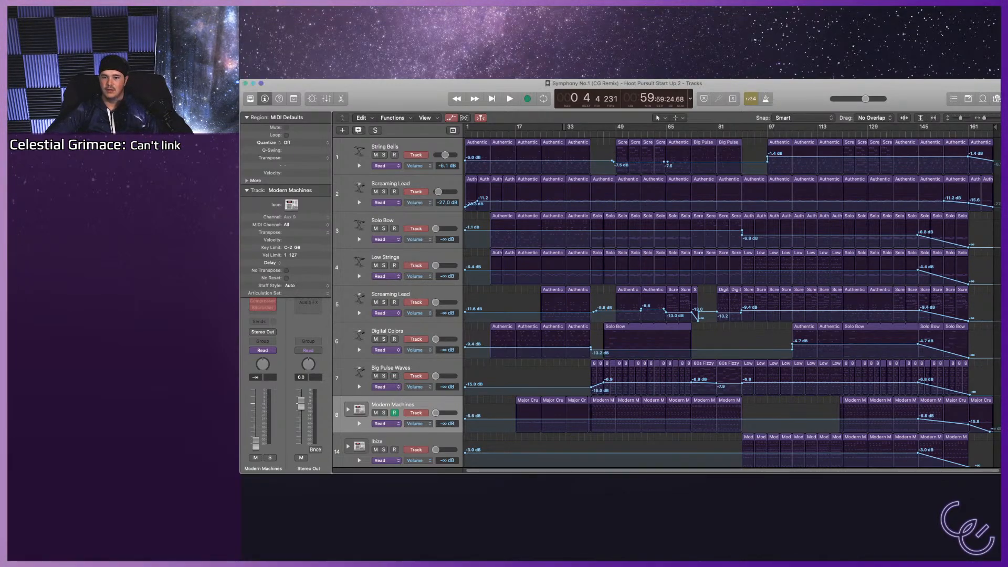
Hide the track automation and play the Symphony remix arrangement through to about bar 138.
{"action": "key", "text": "space"}
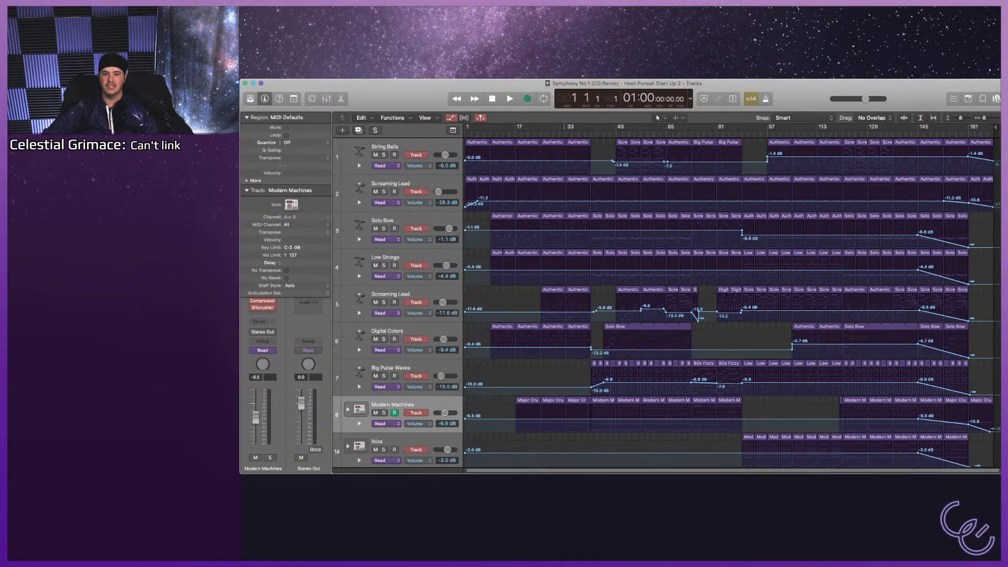
{"action": "key", "text": "a"}
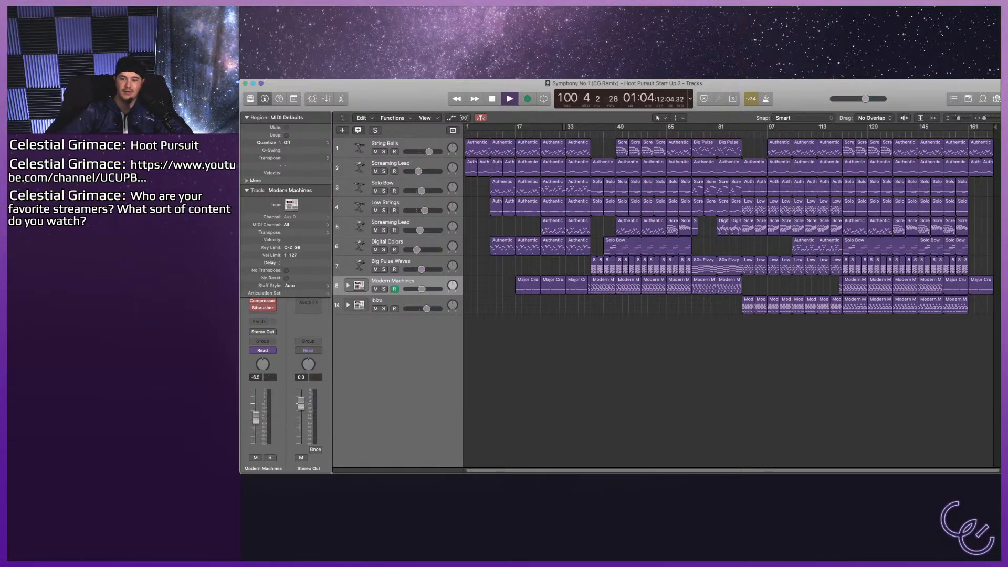
{"action": "key", "text": "space"}
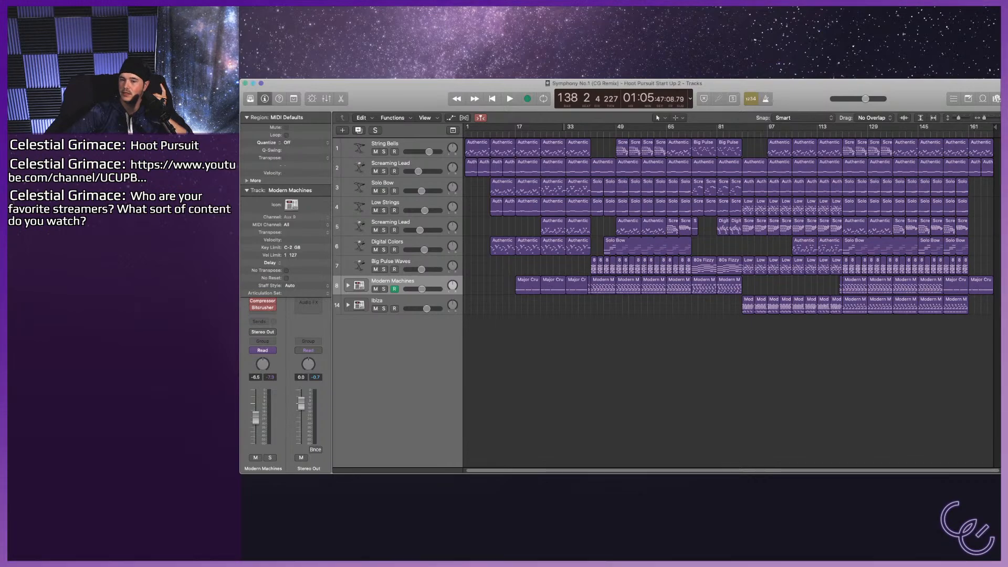
Play the remix from the beginning and review the intro regions on all tracks up to about bar 18.
{"action": "key", "text": "super+Tab"}
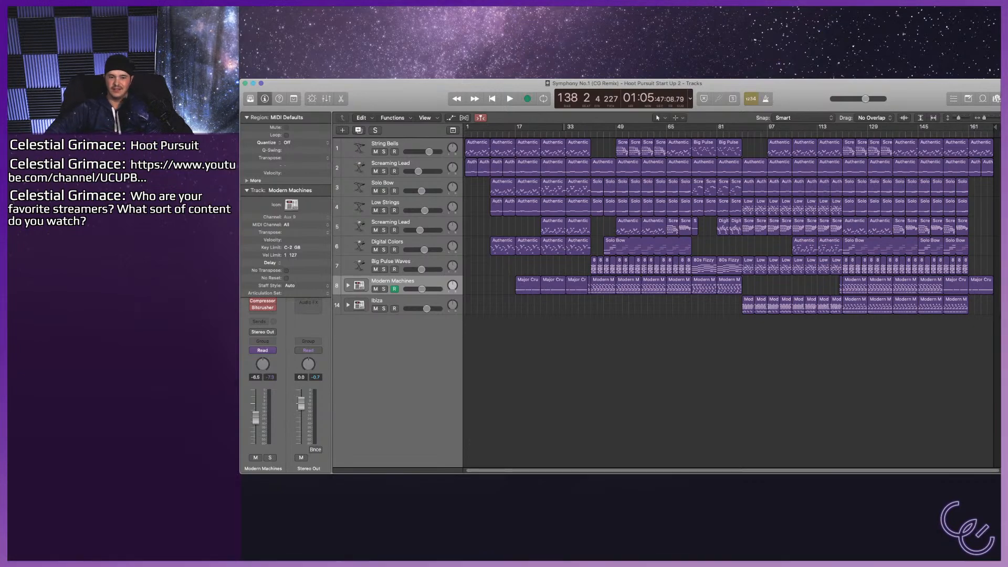
{"action": "key", "text": "Return"}
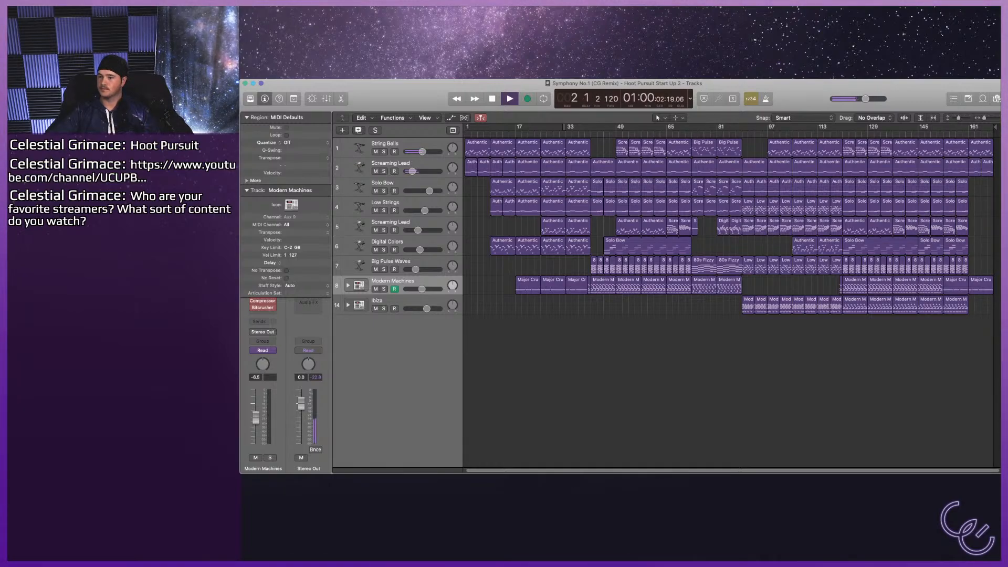
{"action": "key", "text": "super+Right"}
{"action": "key", "text": "super+Right"}
{"action": "key", "text": "super+Right"}
{"action": "key", "text": "super+Right"}
{"action": "key", "text": "super+Right"}
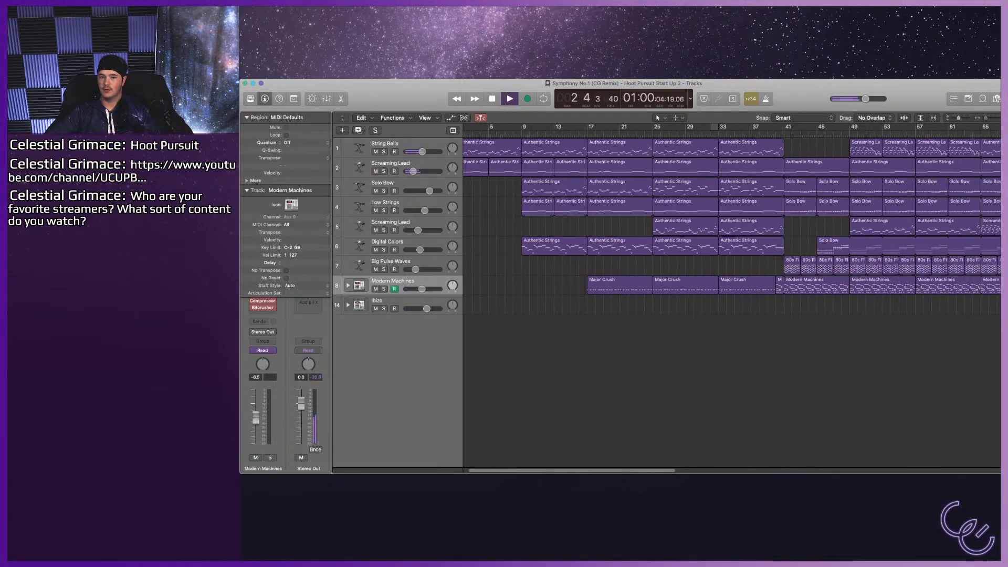
{"action": "key", "text": "super+Left"}
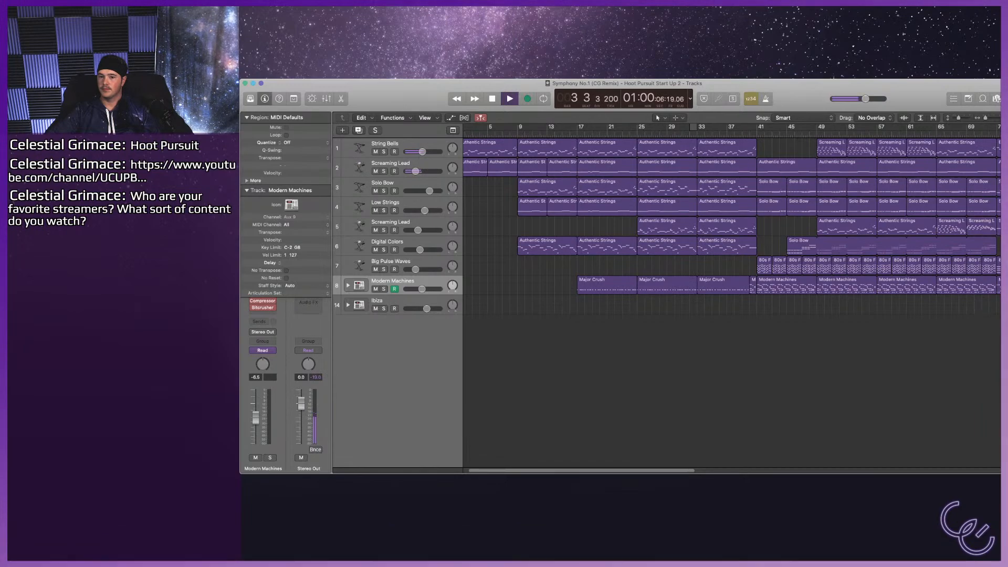
{"action": "key", "text": "super+Down"}
{"action": "key", "text": "super+Down"}
{"action": "key", "text": "super+Down"}
{"action": "key", "text": "super+Down"}
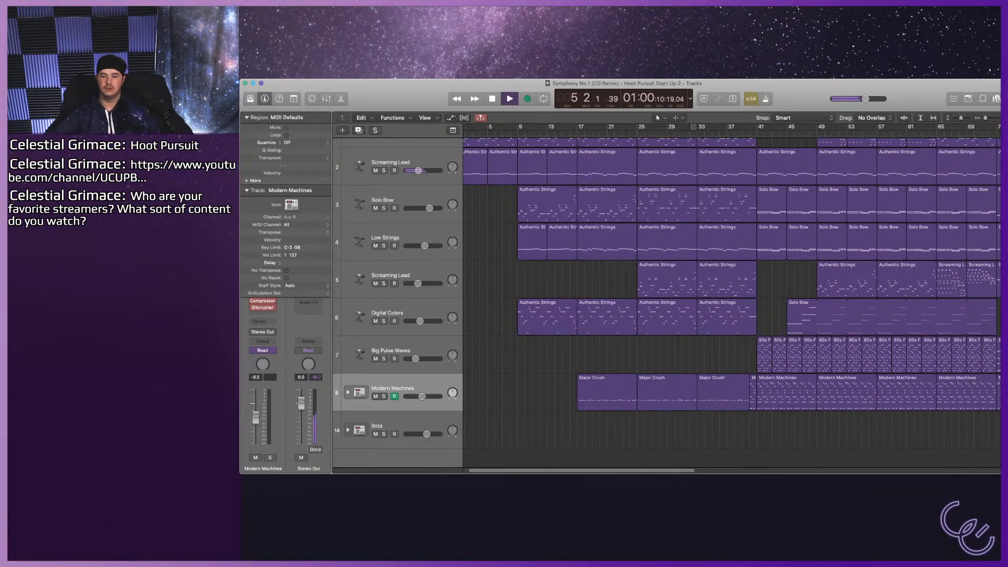
{"action": "key", "text": "space"}
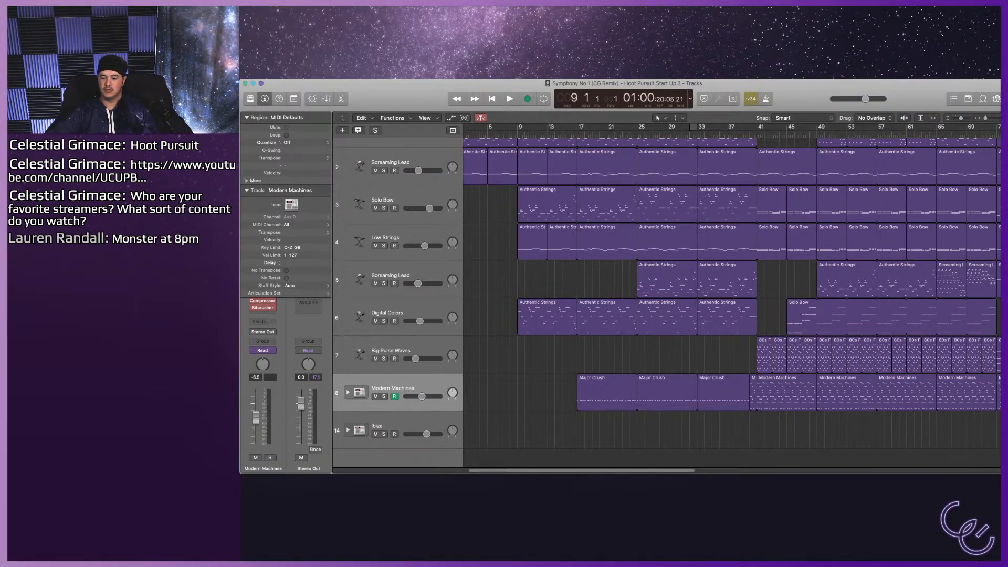
{"action": "key", "text": "space"}
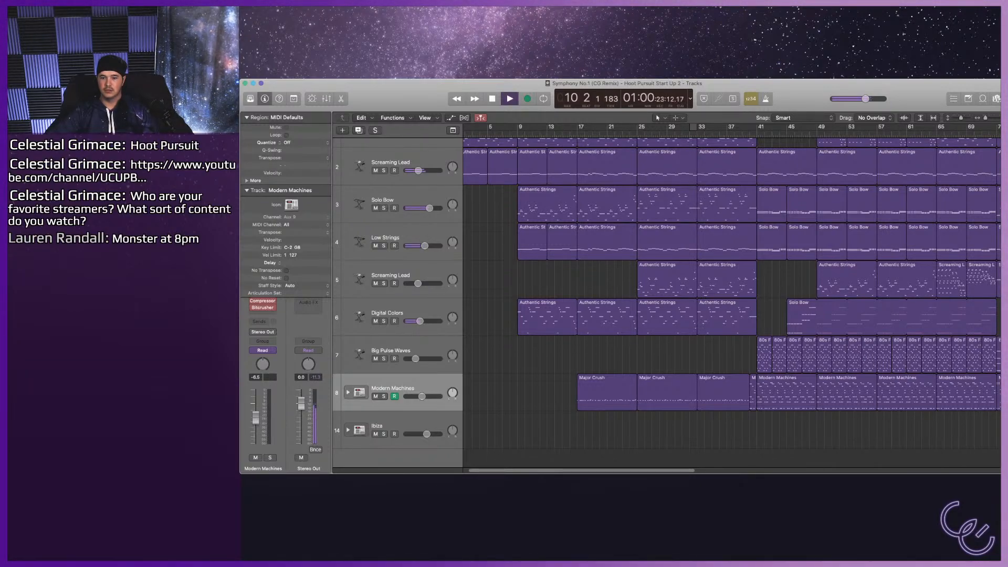
{"action": "scroll", "coordinate": [729, 293], "scroll_direction": "up", "scroll_amount": 3}
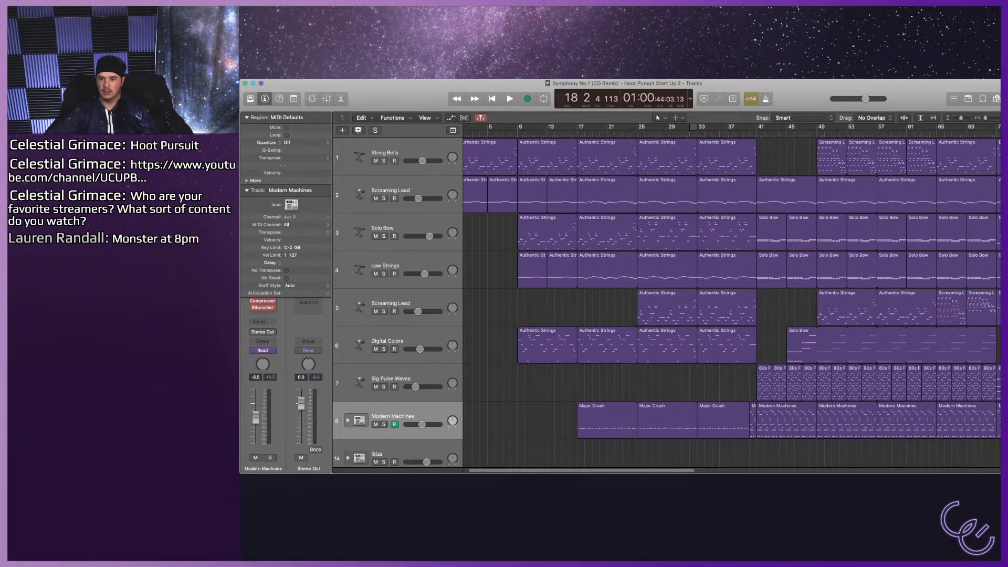
Delete the regions in bars 33 to 41 and in bars 17 to 25 across all tracks.
{"action": "left_click_drag", "start_coordinate": [727, 459], "coordinate": [725, 150]}
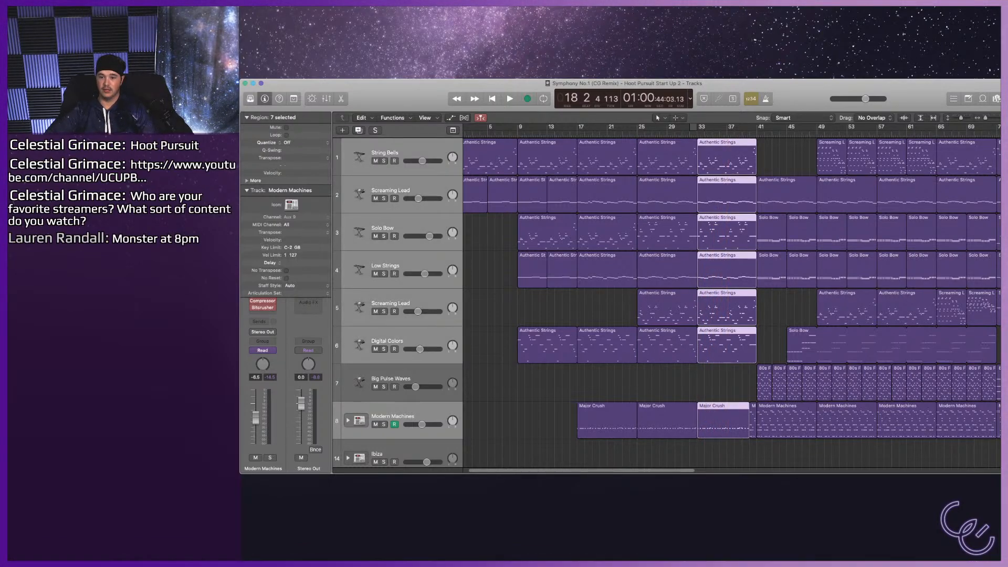
{"action": "key", "text": "Delete"}
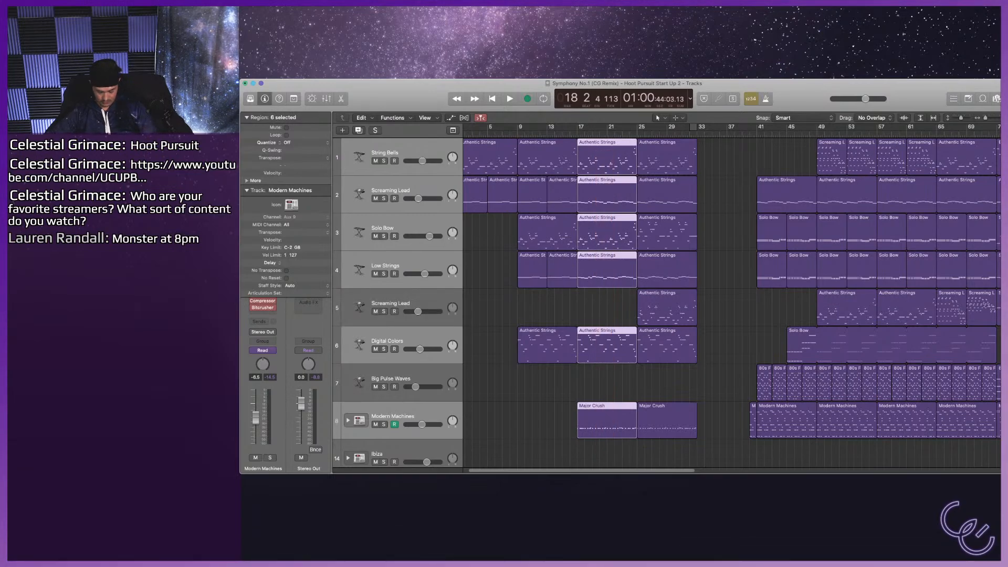
{"action": "key", "text": "Delete"}
Move the regions starting at bar 25 on all tracks back to bar 17.
{"action": "left_click_drag", "start_coordinate": [715, 461], "coordinate": [601, 158]}
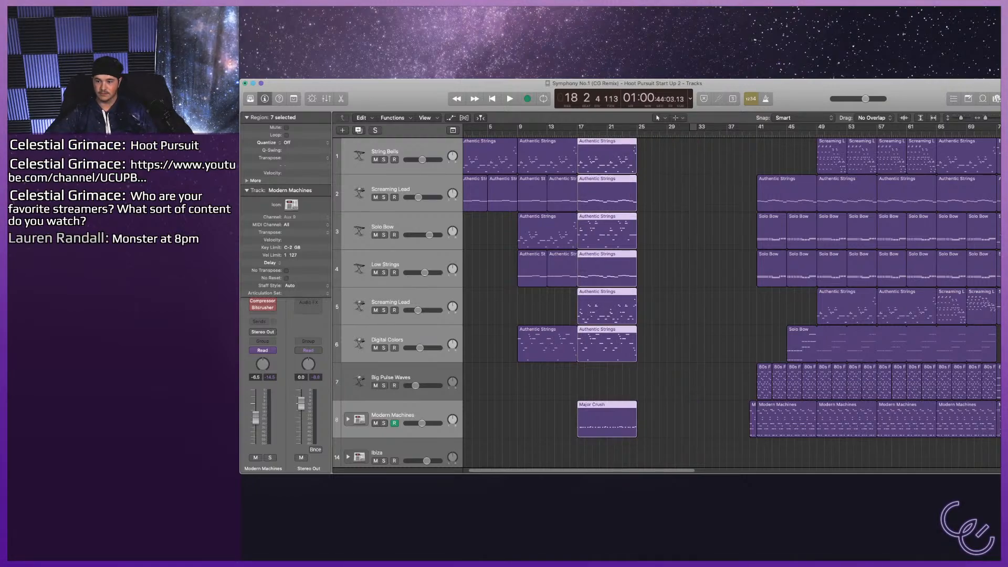
{"action": "scroll", "coordinate": [731, 302], "scroll_direction": "up", "scroll_amount": 1}
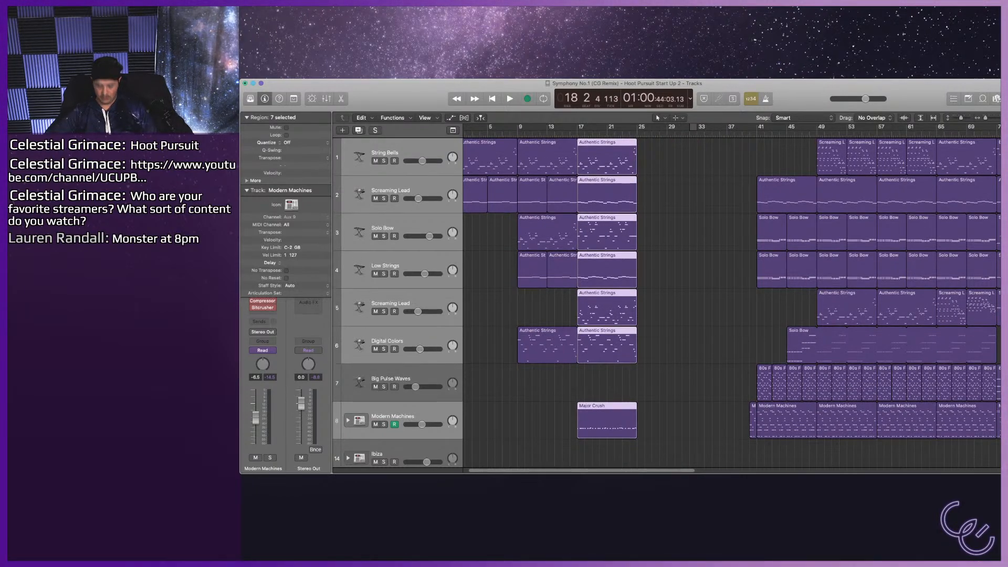
{"action": "scroll", "coordinate": [732, 303], "scroll_direction": "left", "scroll_amount": 1}
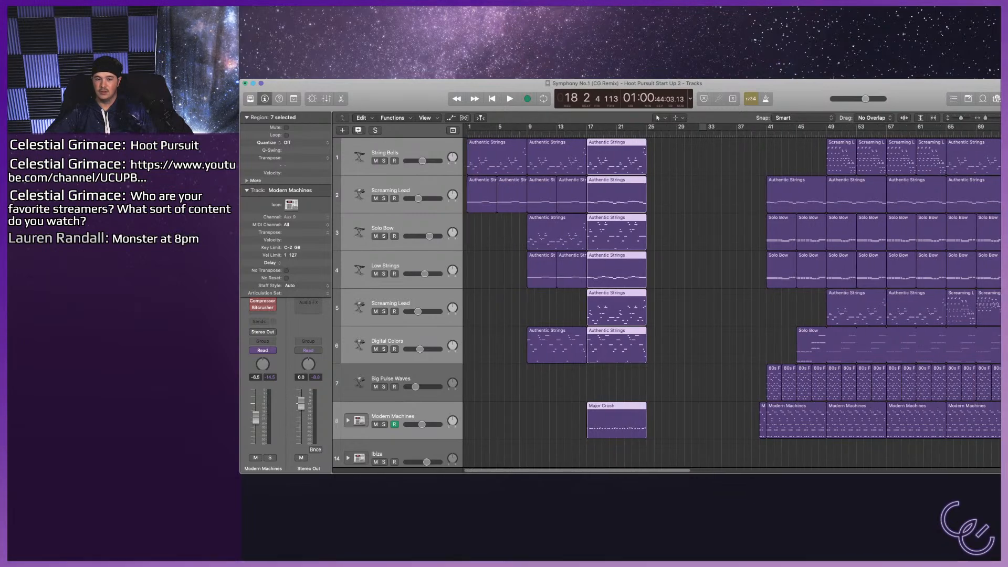
Play from the start and shift all regions after the gap 16 bars earlier, so the main section begins at bar 25.
{"action": "key", "text": "Return"}
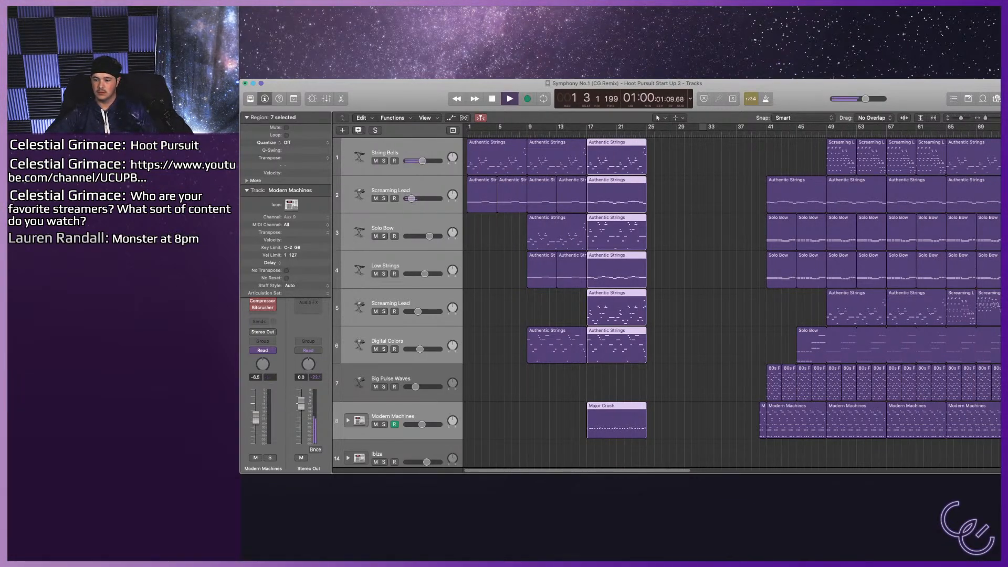
{"action": "key", "text": "super+Left"}
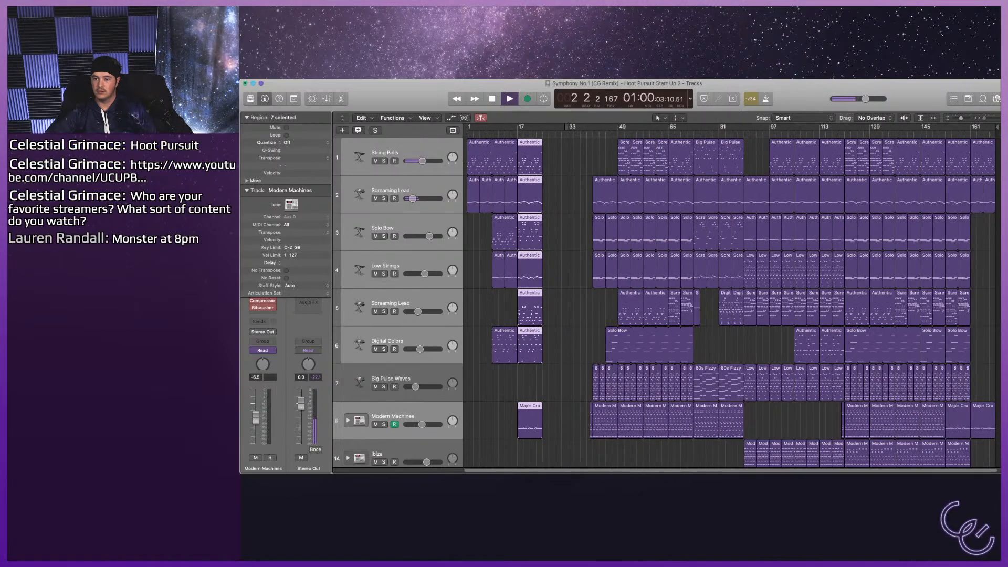
{"action": "key", "text": "super+a"}
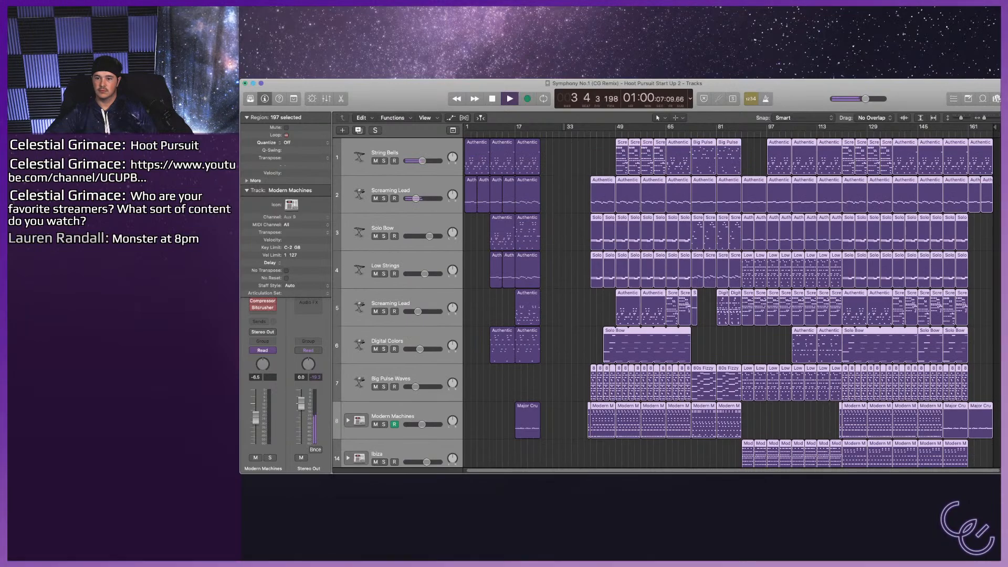
{"action": "left_click_drag", "start_coordinate": [703, 270], "coordinate": [653, 270]}
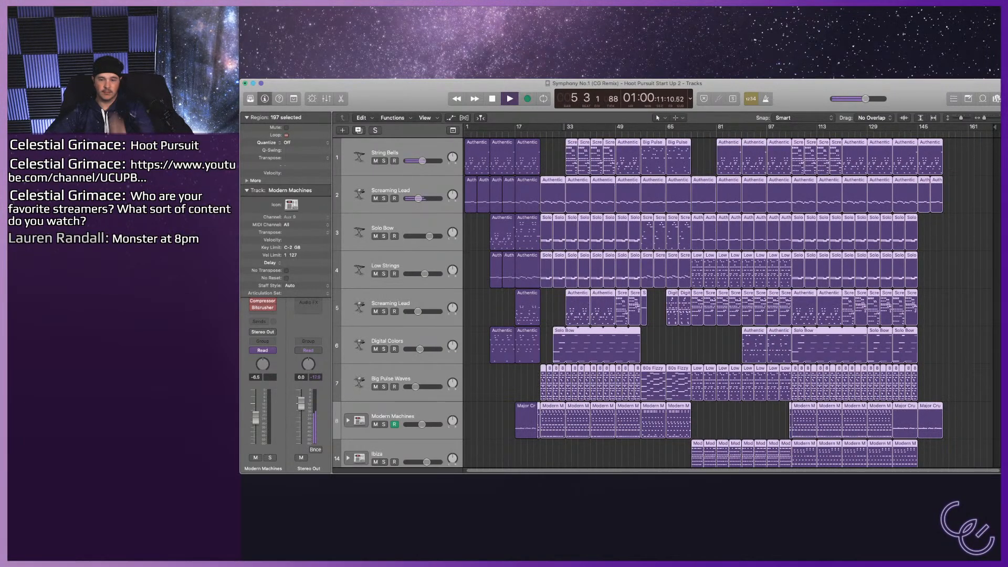
Skip forward during playback to audition the shortened intro around bar 10, and stop.
{"action": "key", "text": "period"}
{"action": "key", "text": "period"}
{"action": "key", "text": "period"}
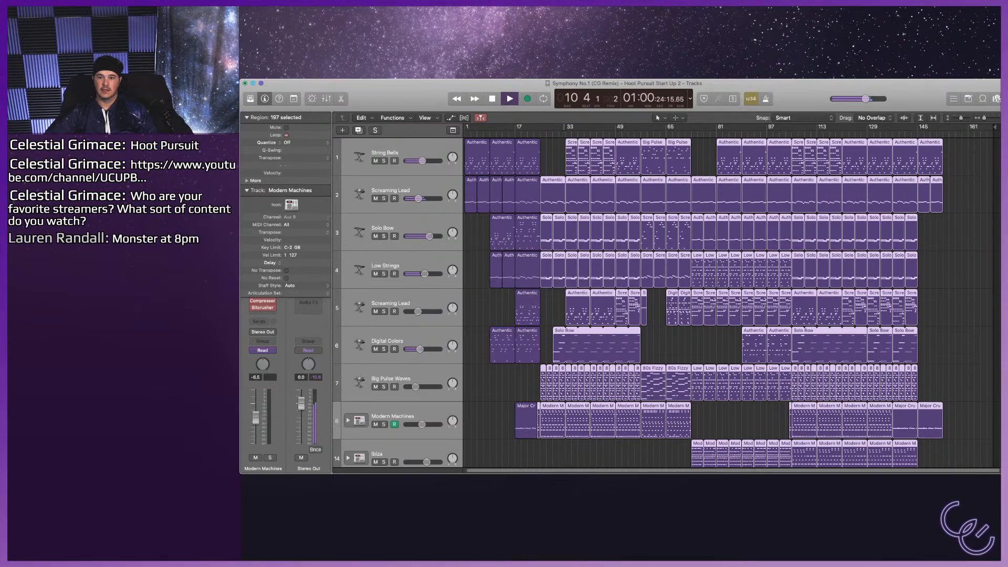
{"action": "key", "text": "space"}
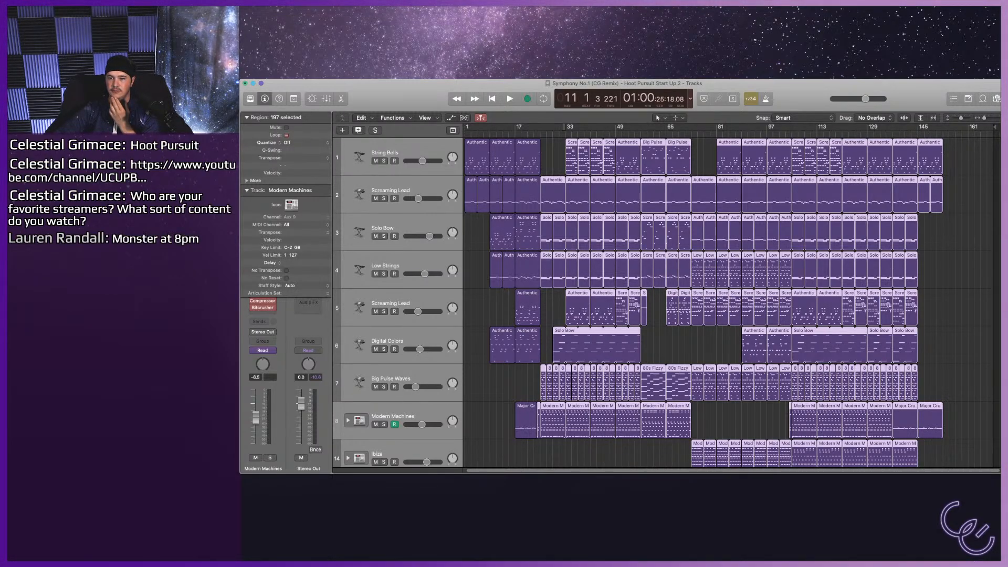
Show the tempo in the transport display, set it to 105, and play the intro to about bar 15.
{"action": "left_click", "coordinate": [690, 98]}
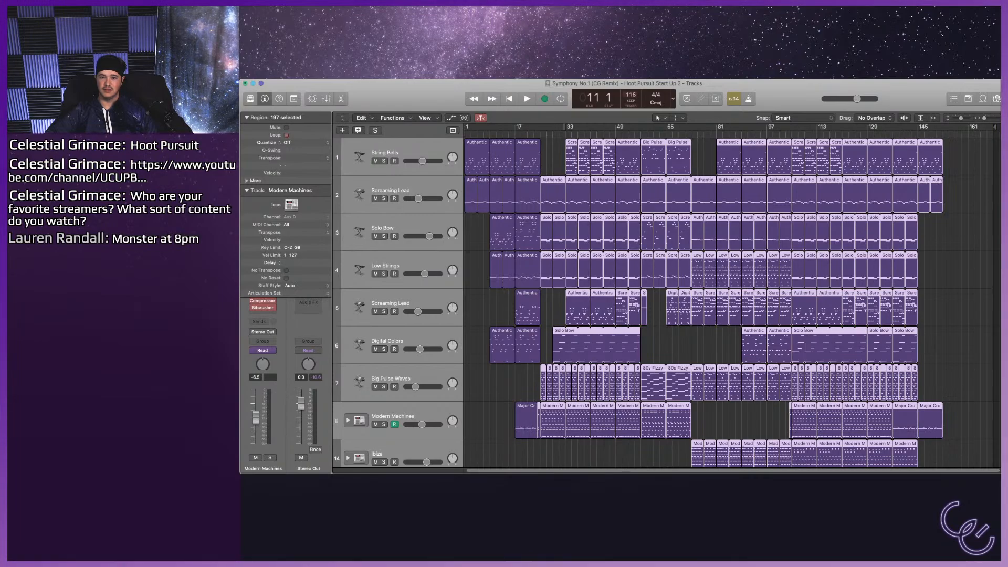
{"action": "left_click_drag", "start_coordinate": [631, 95], "coordinate": [631, 96]}
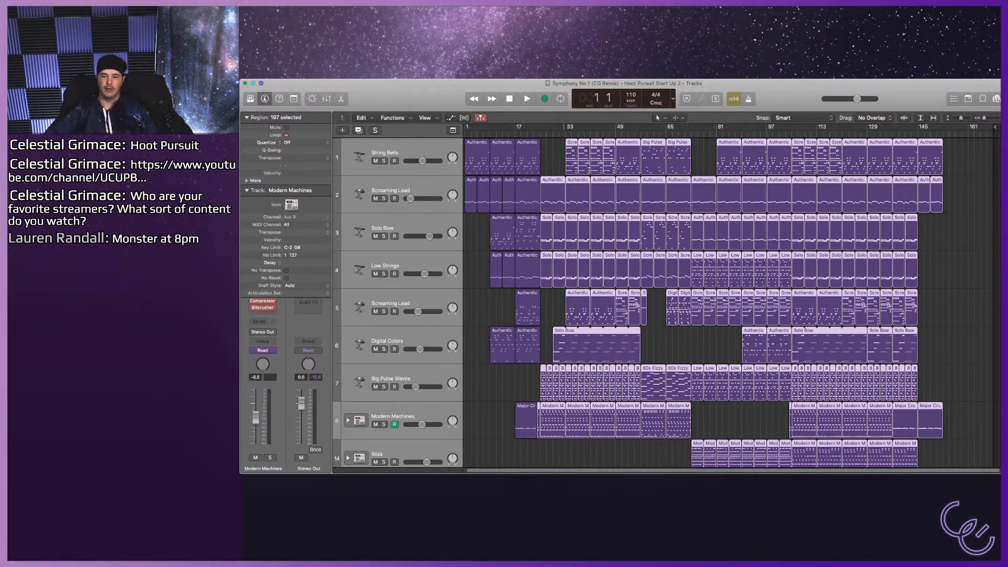
{"action": "key", "text": "space"}
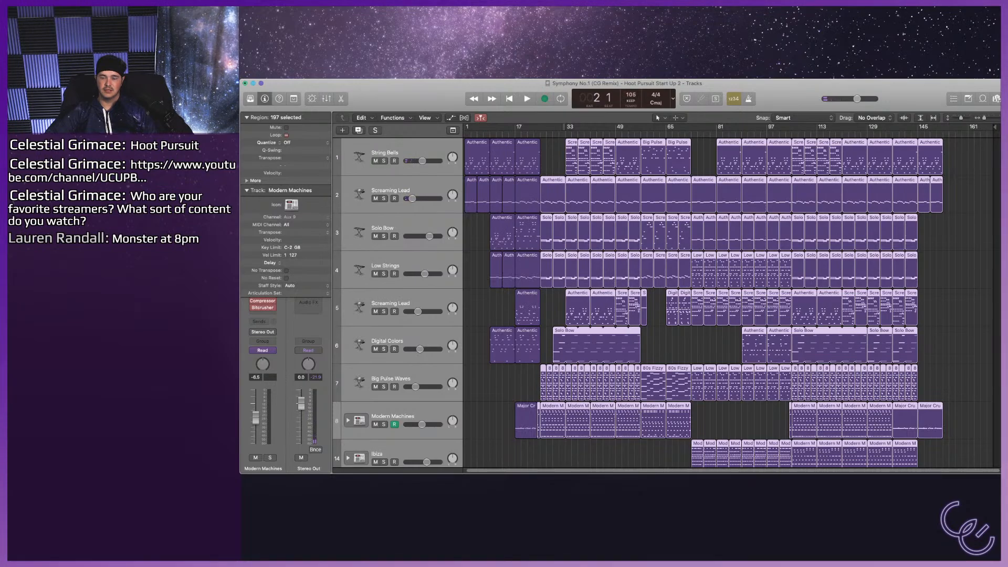
{"action": "key", "text": "space"}
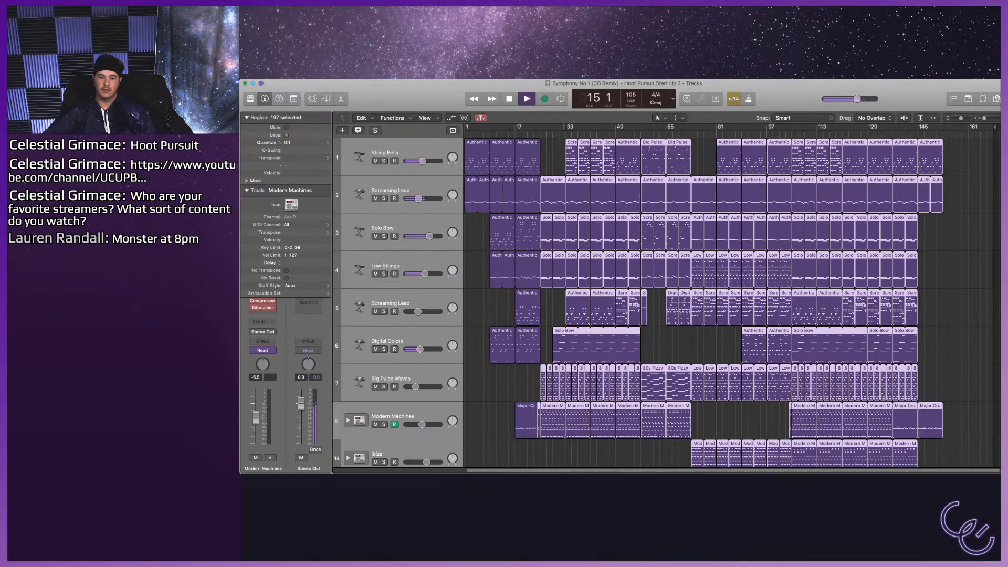
{"action": "key", "text": "space"}
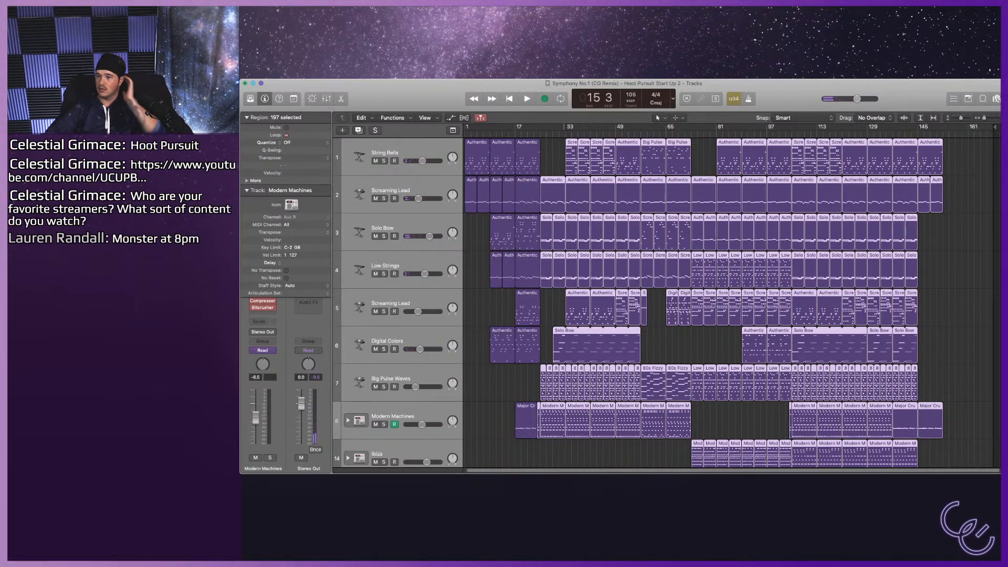
Select the Solo Bow track with its regions and show its patch in the sound library.
{"action": "scroll", "coordinate": [732, 302], "scroll_direction": "up", "scroll_amount": 10}
{"action": "scroll", "coordinate": [731, 303], "scroll_direction": "down", "scroll_amount": 3}
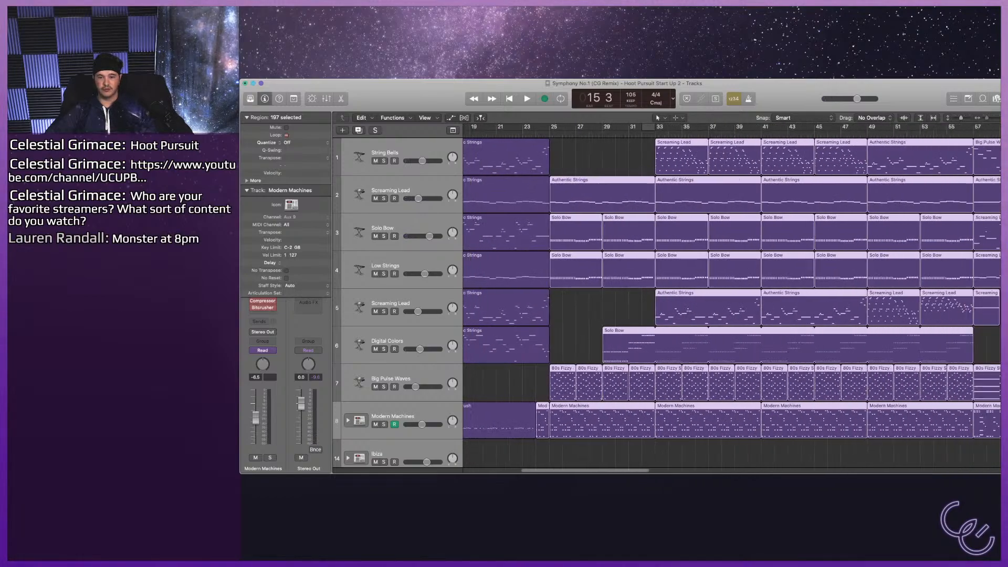
{"action": "scroll", "coordinate": [732, 303], "scroll_direction": "down", "scroll_amount": 2}
{"action": "scroll", "coordinate": [732, 302], "scroll_direction": "left", "scroll_amount": 8}
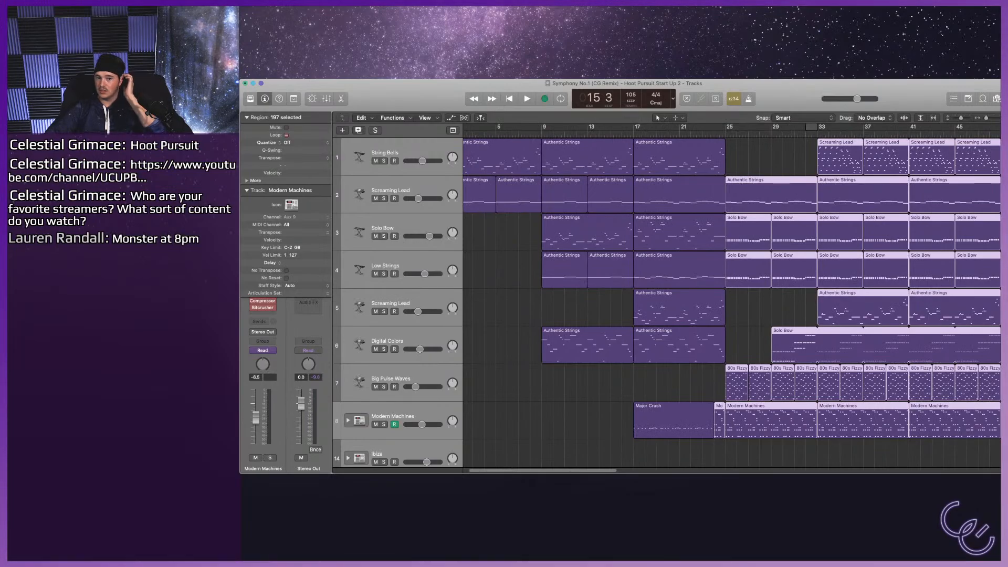
{"action": "key", "text": "super+a"}
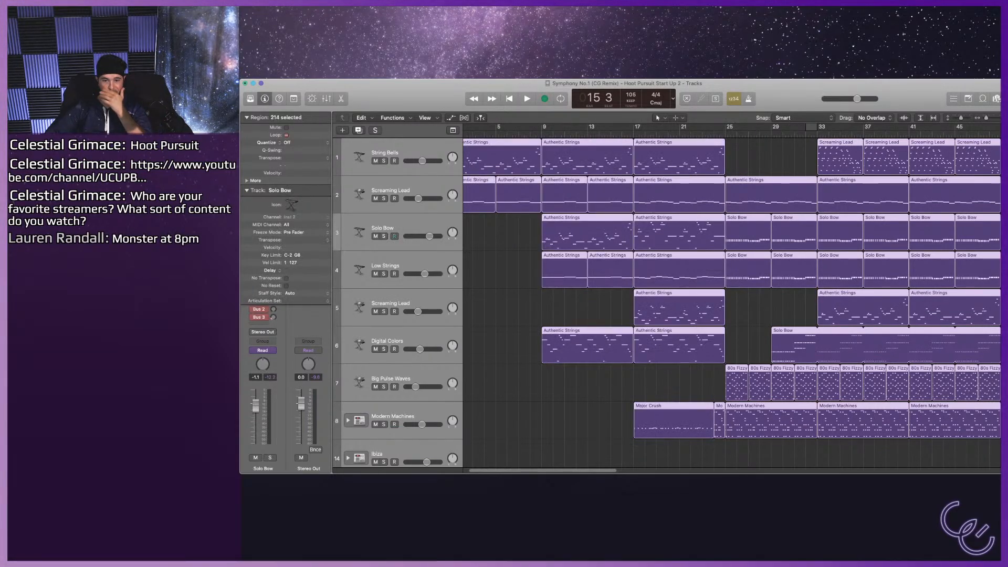
{"action": "left_click", "coordinate": [399, 227]}
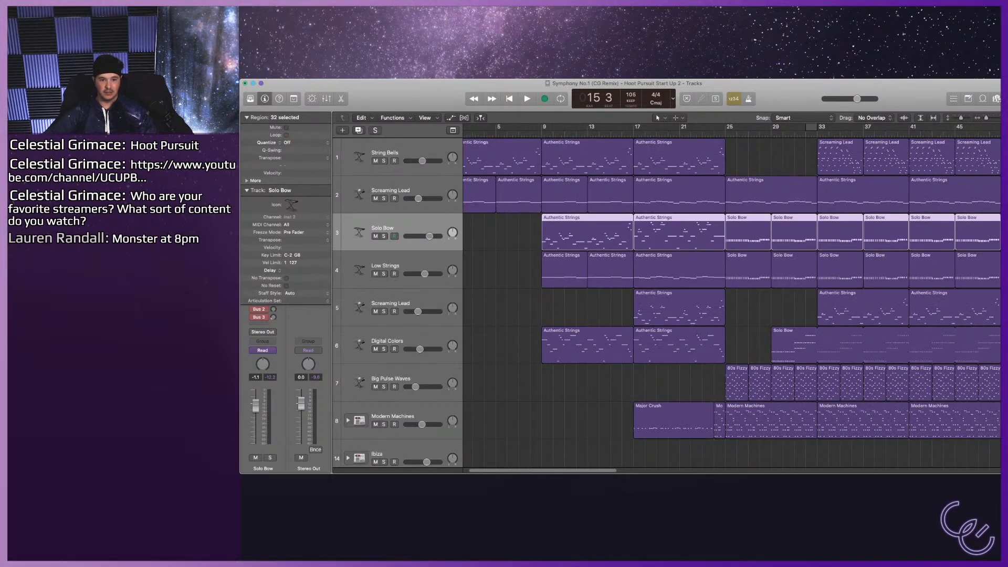
{"action": "key", "text": "y"}
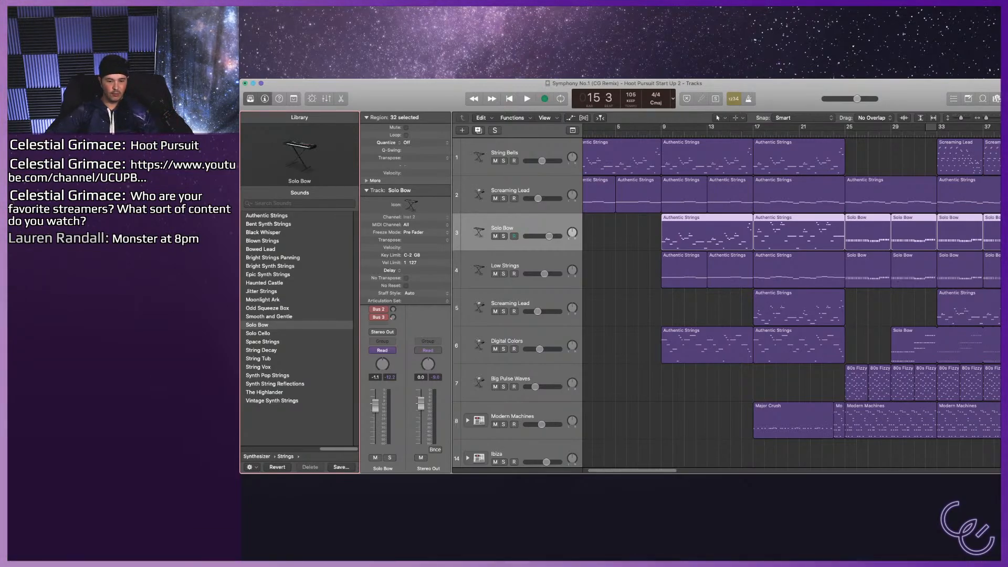
Replace the Solo Bow sound with the Electric Buzz patch from the Synthesizer Lead category.
{"action": "scroll", "coordinate": [300, 331], "scroll_direction": "left", "scroll_amount": 5}
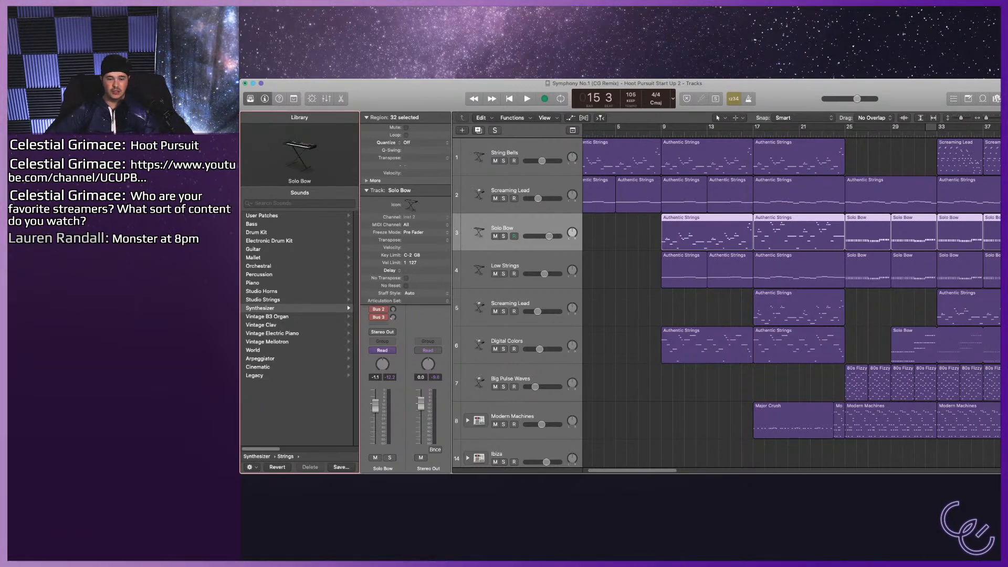
{"action": "left_click", "coordinate": [261, 308]}
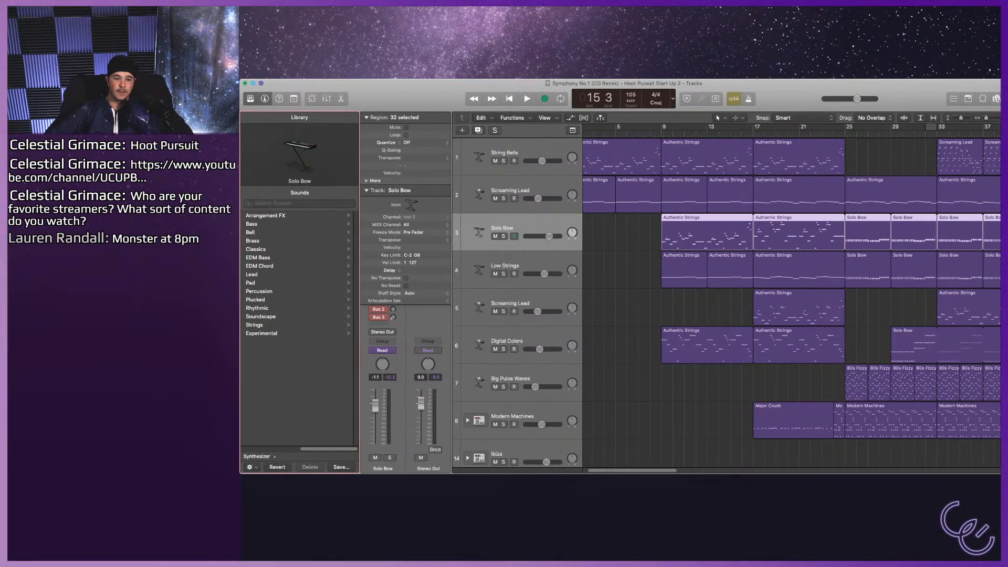
{"action": "left_click", "coordinate": [252, 274]}
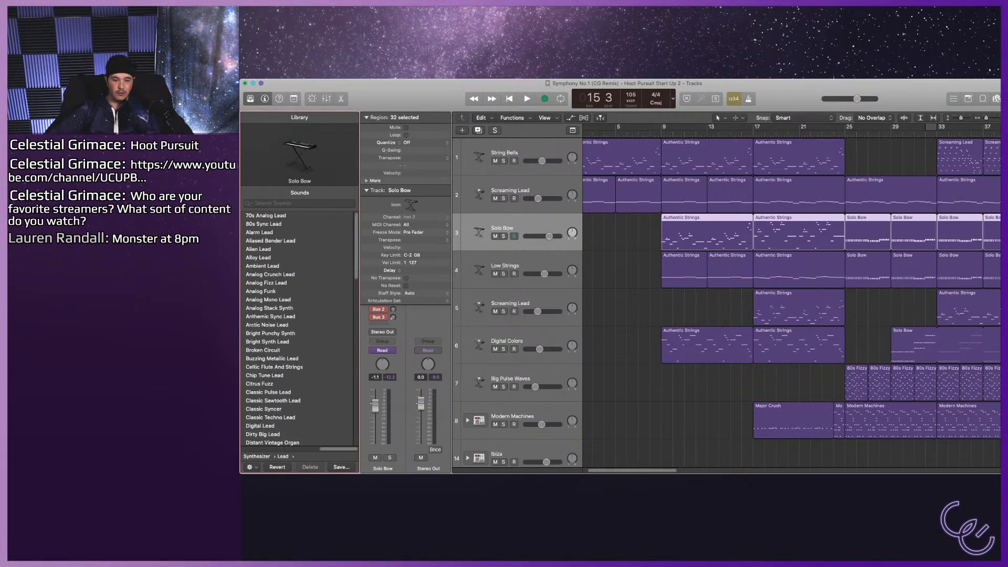
{"action": "scroll", "coordinate": [299, 328], "scroll_direction": "down", "scroll_amount": 6}
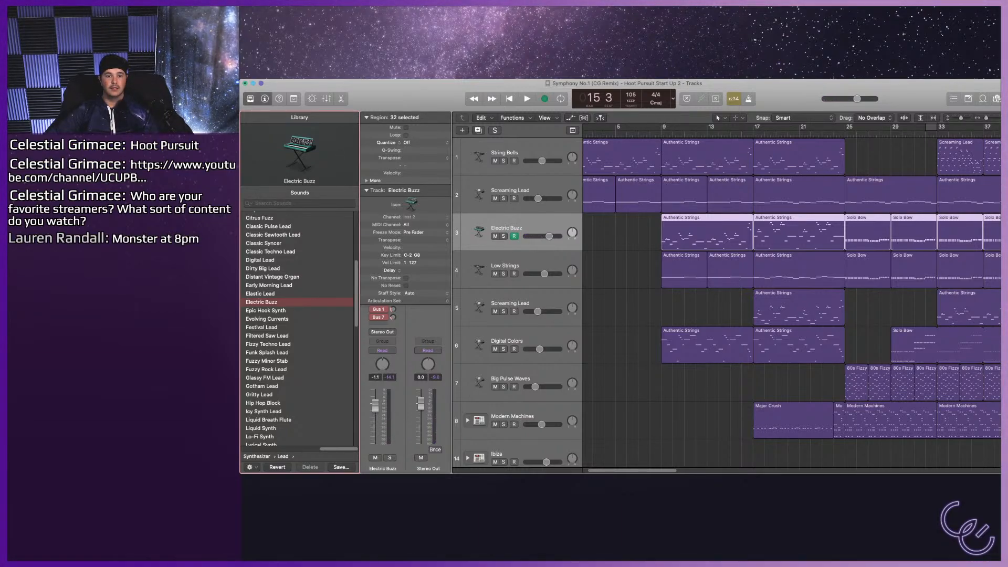
Shape the Electric Buzz sound by turning up Chord, Drive and Pulse Width, lowering Cutoff to about 26% and setting Grit to 10%.
{"action": "key", "text": "b"}
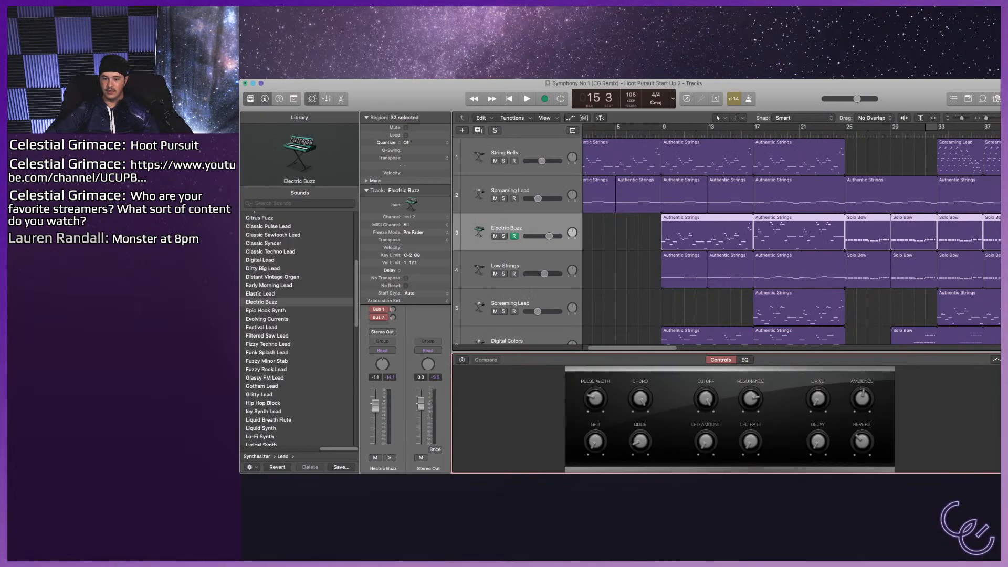
{"action": "left_click_drag", "start_coordinate": [641, 398], "coordinate": [640, 400]}
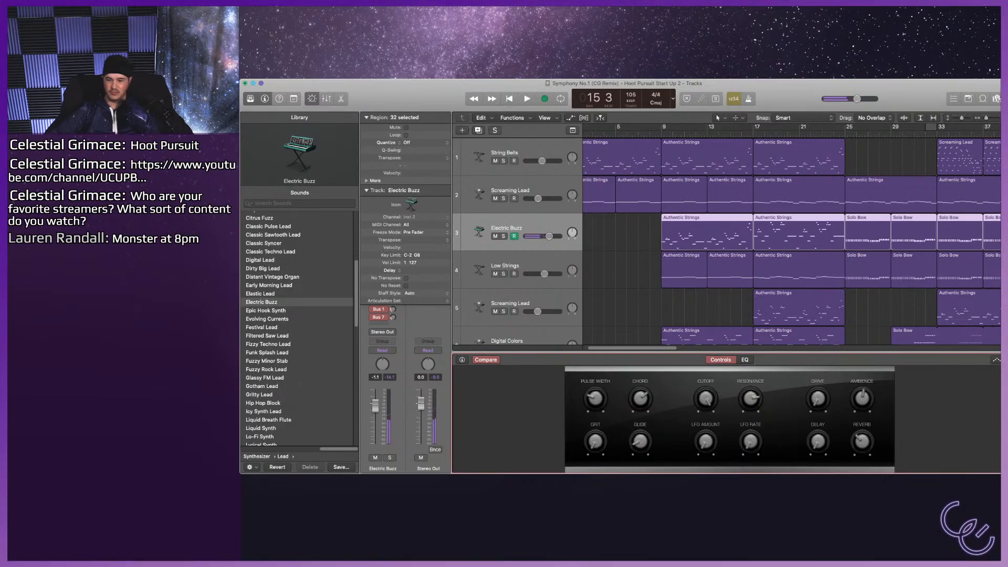
{"action": "left_click_drag", "start_coordinate": [706, 398], "coordinate": [705, 438]}
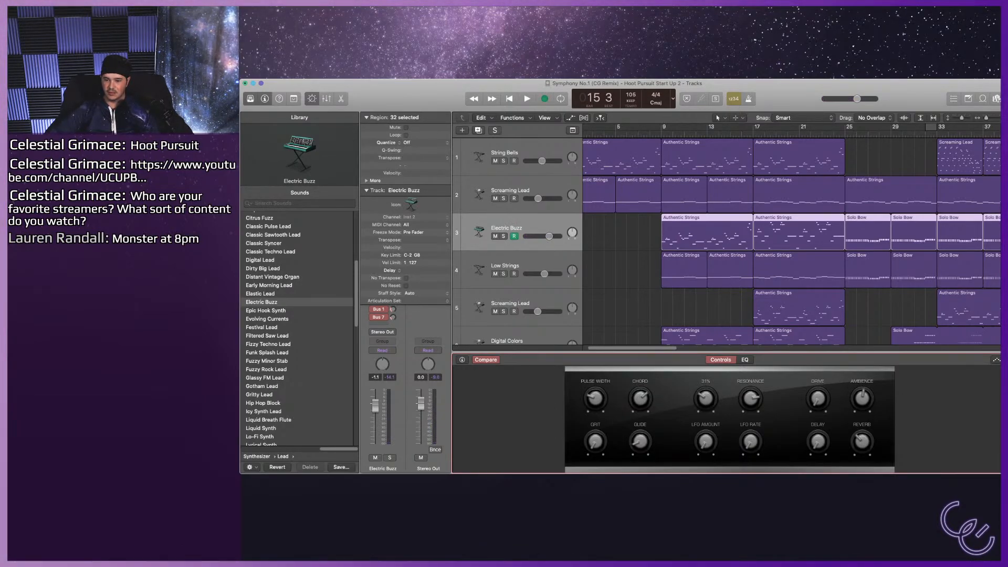
{"action": "left_click_drag", "start_coordinate": [706, 398], "coordinate": [706, 399]}
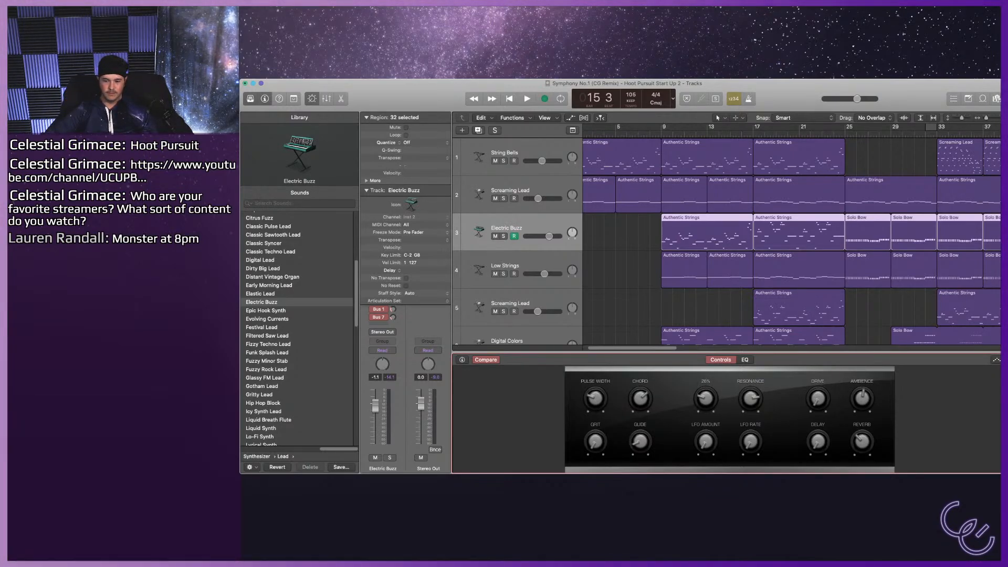
{"action": "left_click_drag", "start_coordinate": [706, 398], "coordinate": [705, 406]}
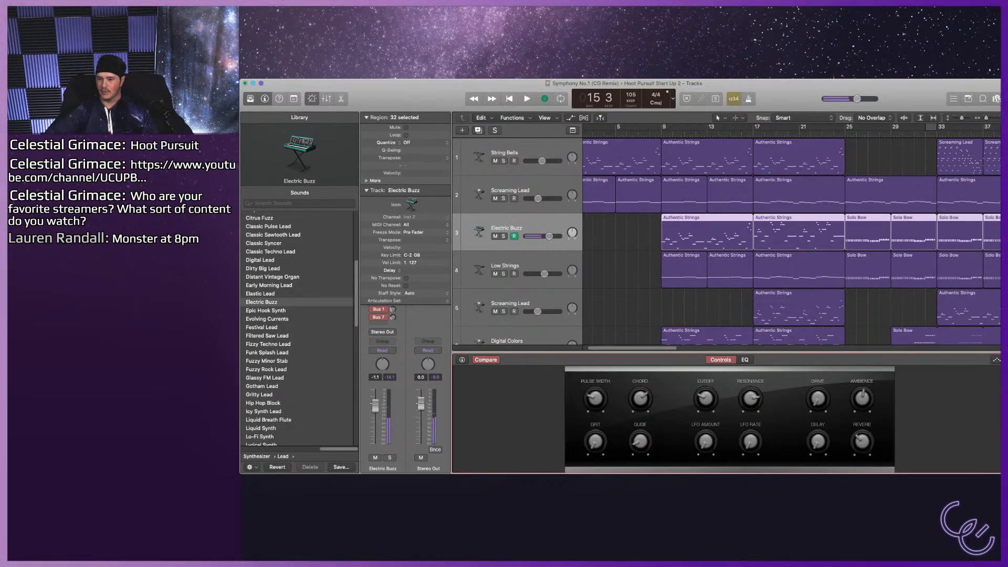
{"action": "left_click_drag", "start_coordinate": [818, 399], "coordinate": [818, 392]}
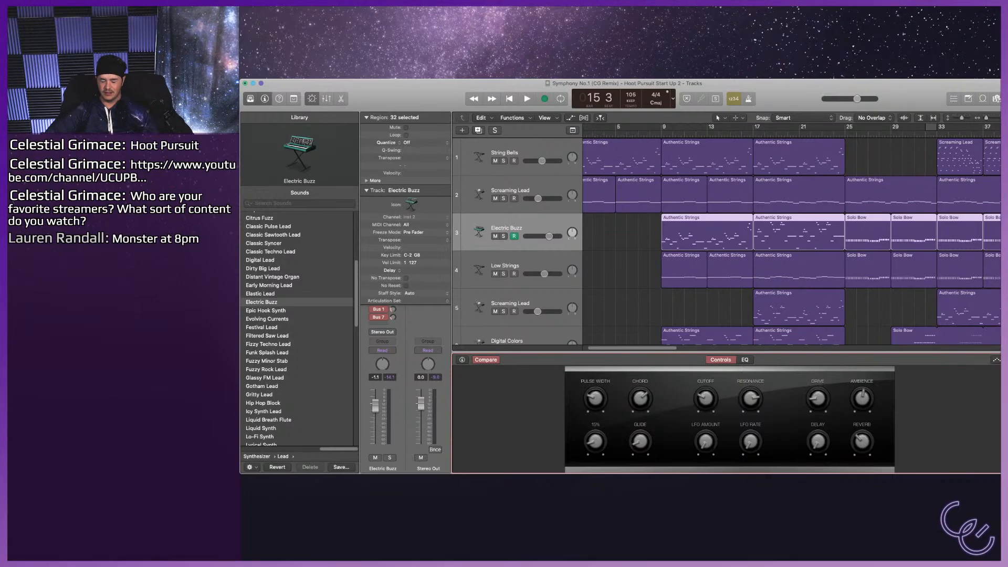
{"action": "mouse_move", "coordinate": [595, 399]}
{"action": "left_mouse_down"}
{"action": "mouse_move", "coordinate": [595, 385]}
{"action": "mouse_move", "coordinate": [595, 399]}
{"action": "left_mouse_up"}
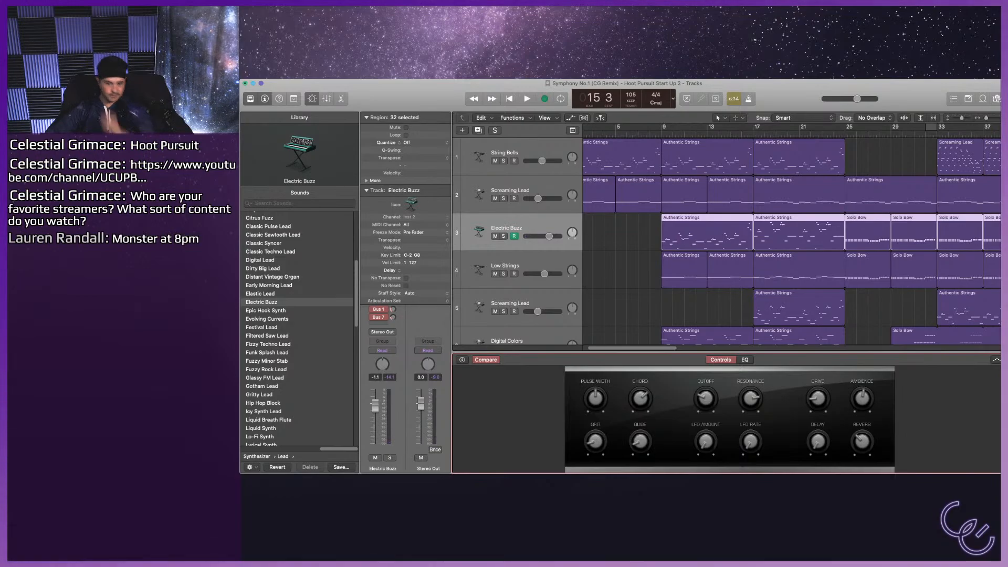
Fine-tune the Glide of the Electric Buzz sound by trying several amounts, leaving it moderately raised.
{"action": "left_click_drag", "start_coordinate": [640, 441], "coordinate": [640, 439]}
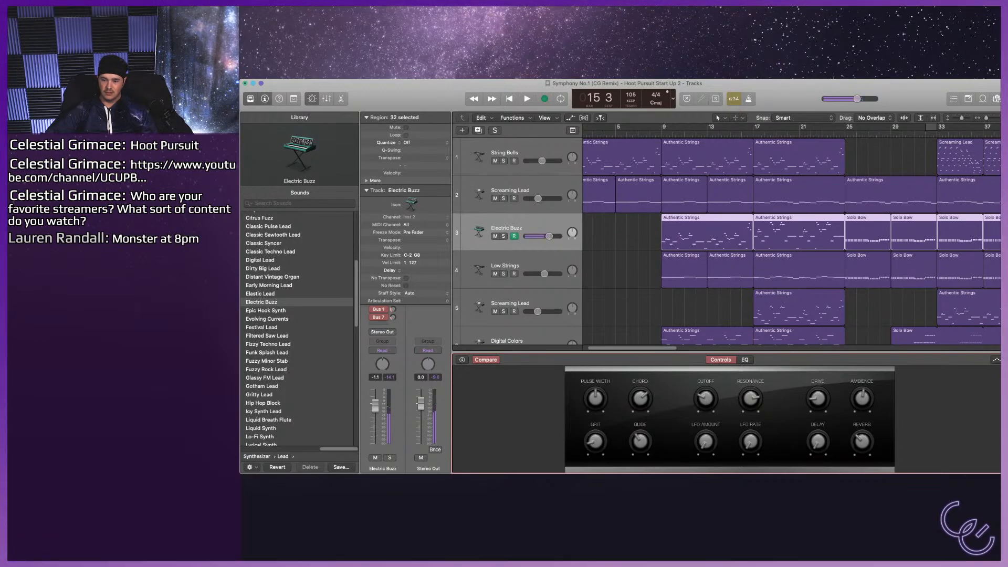
{"action": "left_click_drag", "start_coordinate": [640, 442], "coordinate": [640, 432]}
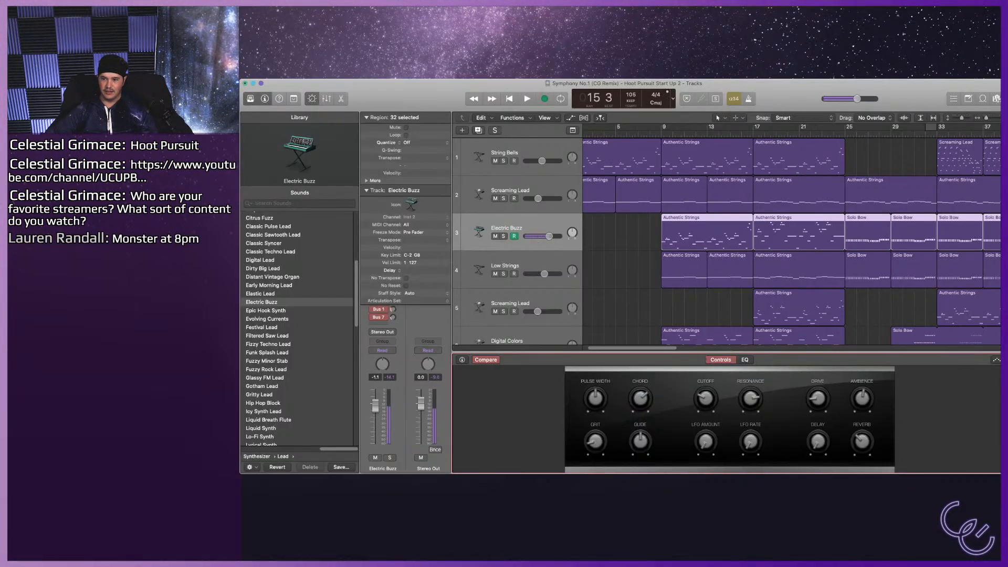
{"action": "left_click_drag", "start_coordinate": [639, 441], "coordinate": [639, 462]}
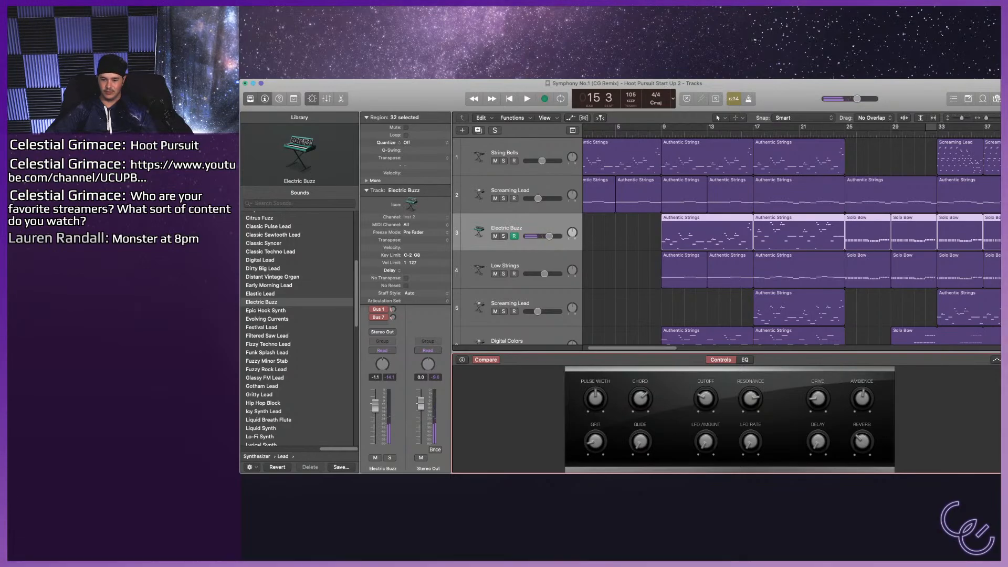
{"action": "mouse_move", "coordinate": [640, 441]}
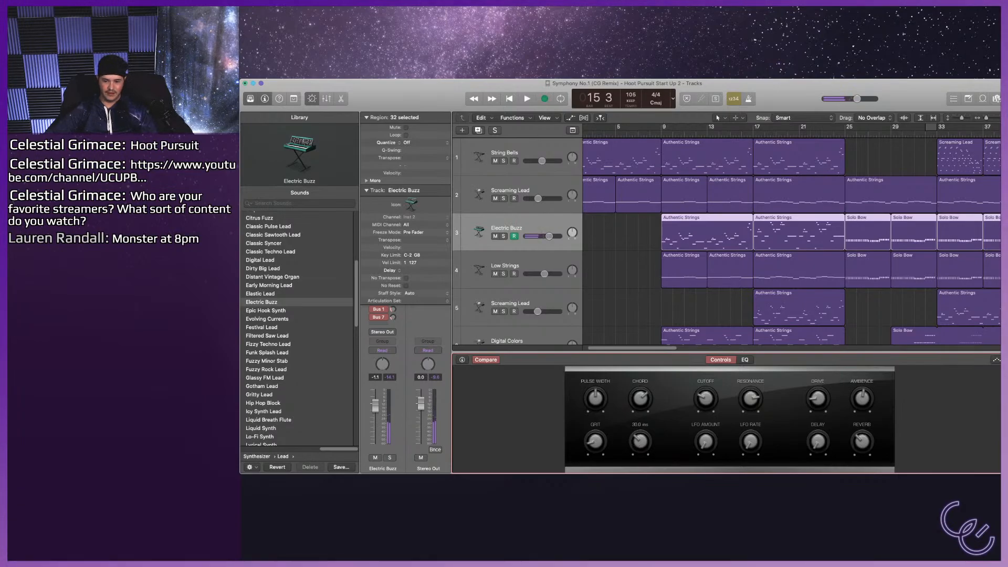
{"action": "left_click_drag", "start_coordinate": [640, 441], "coordinate": [640, 418]}
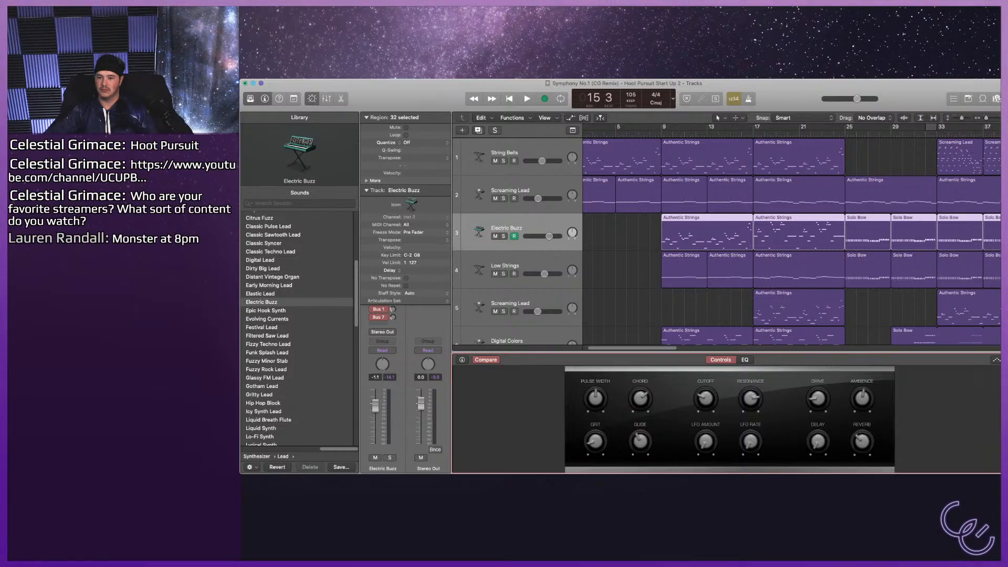
Show the mixer, add the TSE 808, NC_B50 and LeCab effects to the Electric Buzz channel, and hide the mixer.
{"action": "key", "text": "x"}
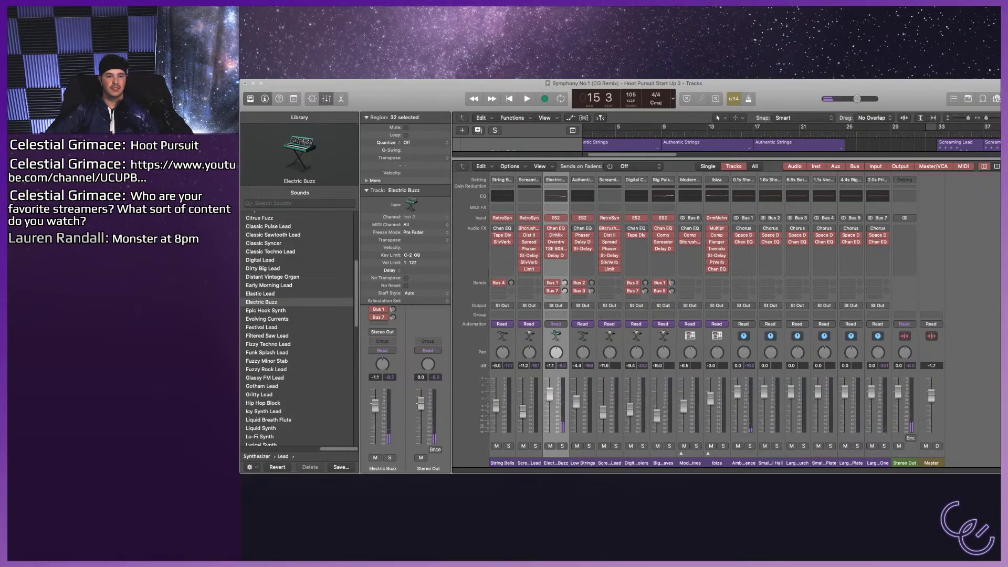
{"action": "key", "text": "super+Tab"}
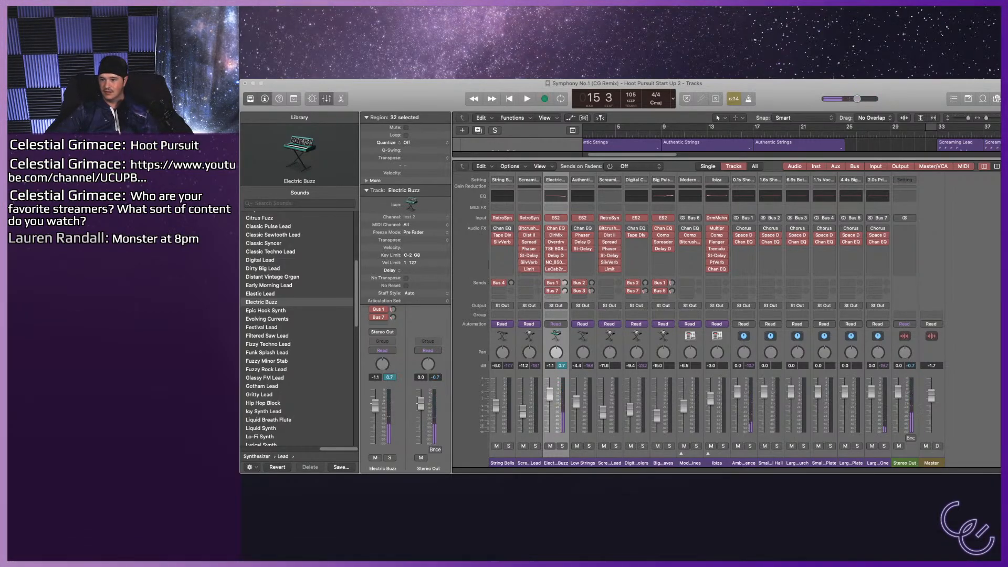
{"action": "key", "text": "super+Tab"}
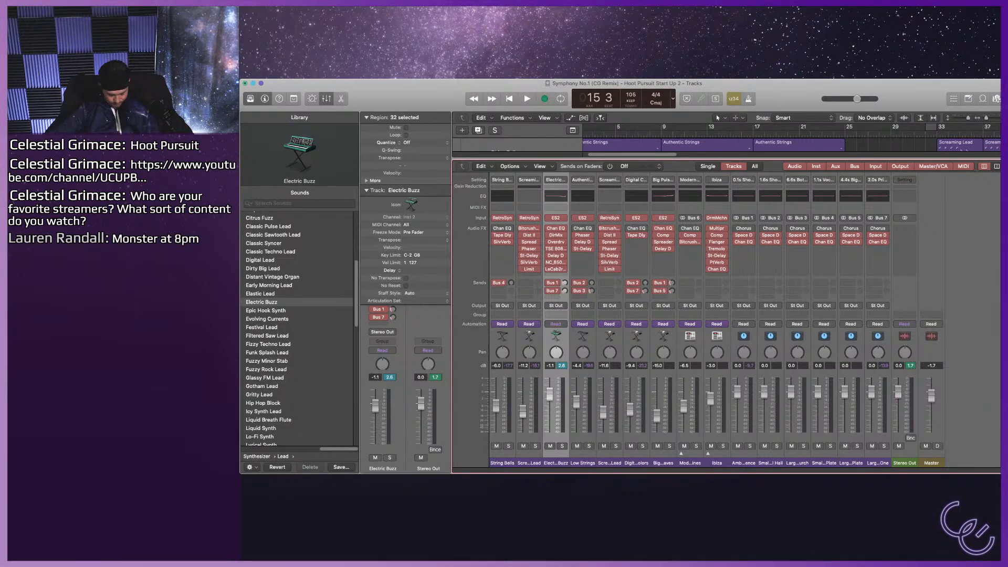
{"action": "key", "text": "x"}
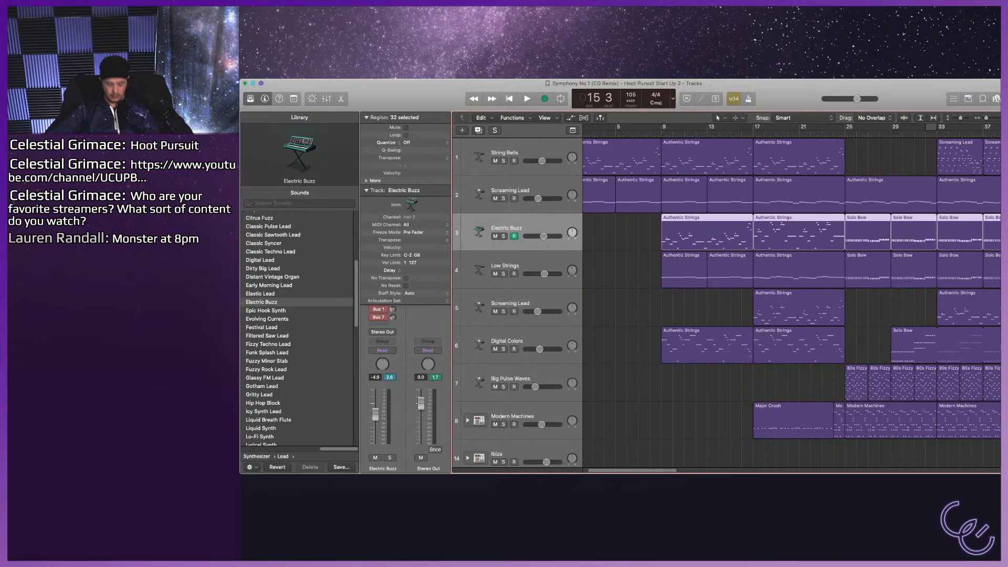
Lower the Electric Buzz track's volume to -12.4 dB while playing the arrangement from bar 9 to about bar 18.
{"action": "left_click_drag", "start_coordinate": [546, 236], "coordinate": [543, 236]}
{"action": "key", "text": "c"}
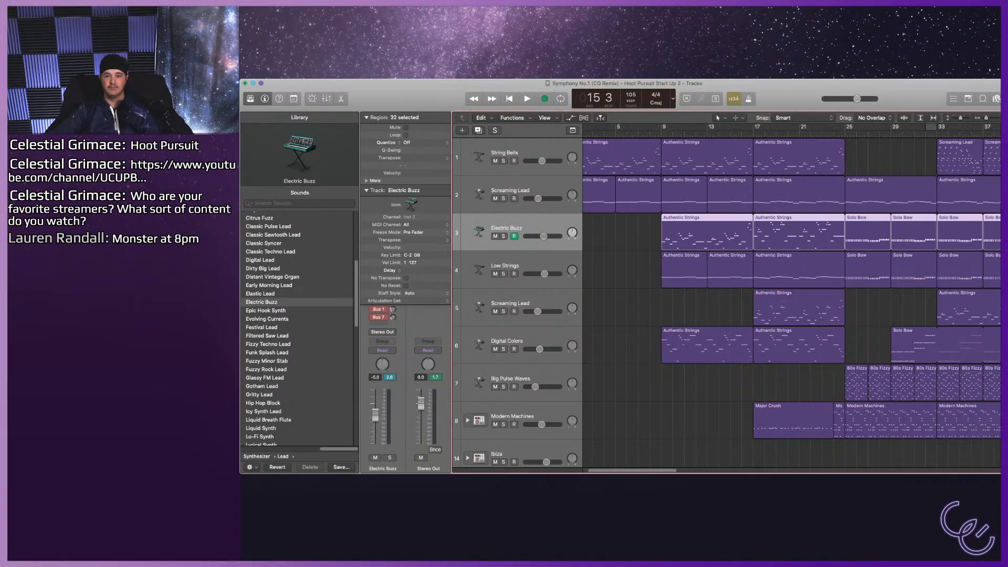
{"action": "key", "text": "b"}
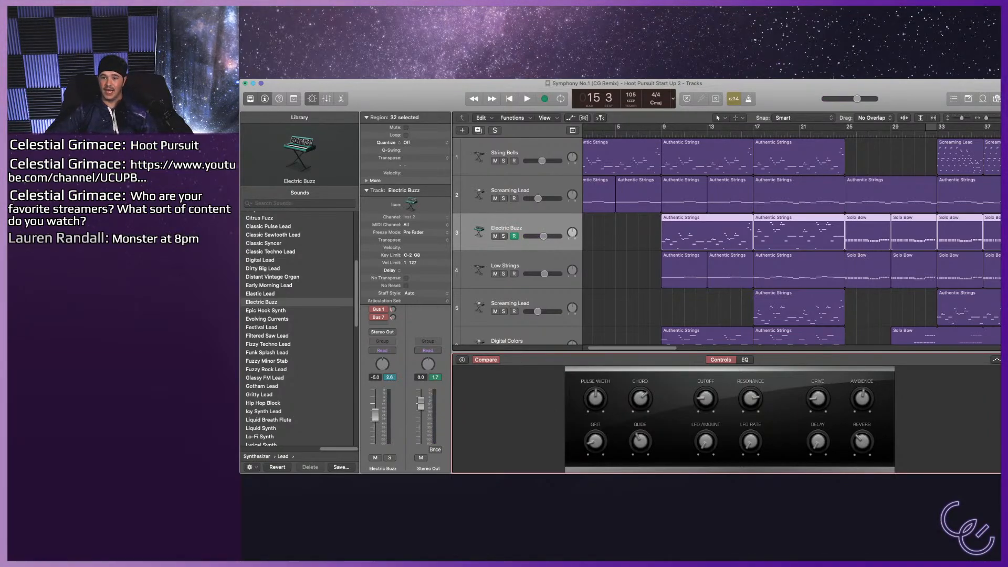
{"action": "left_click", "coordinate": [662, 135]}
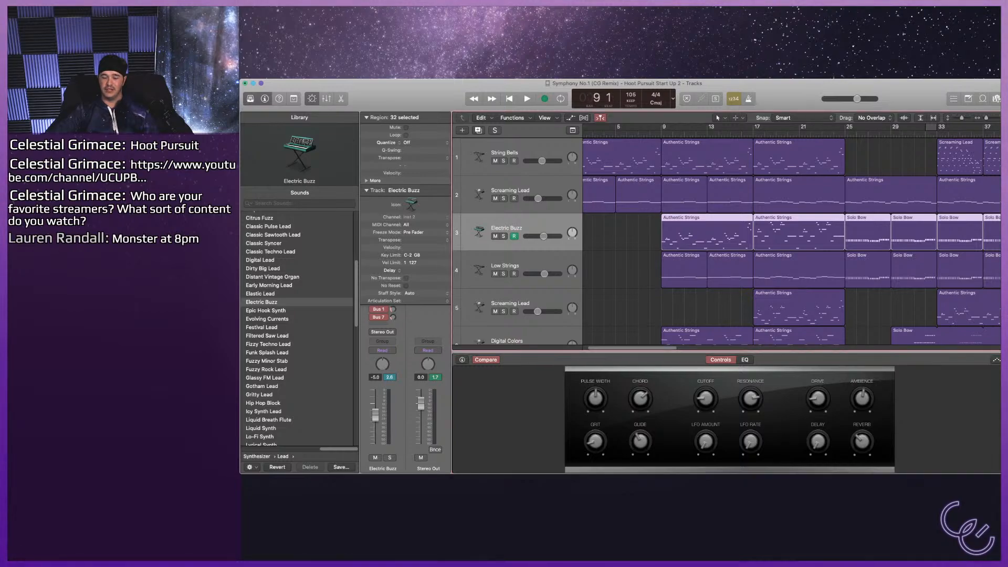
{"action": "key", "text": "space"}
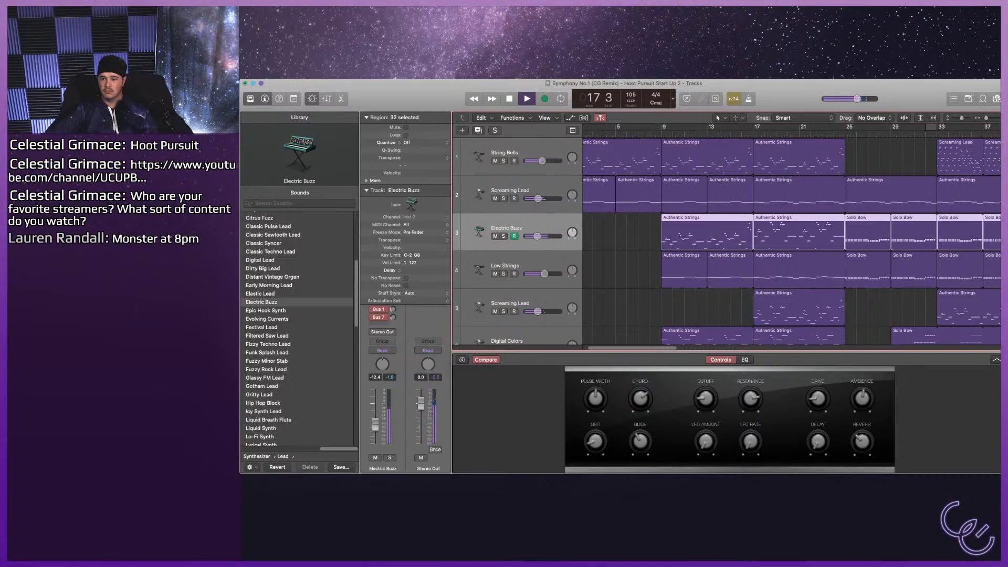
{"action": "key", "text": "space"}
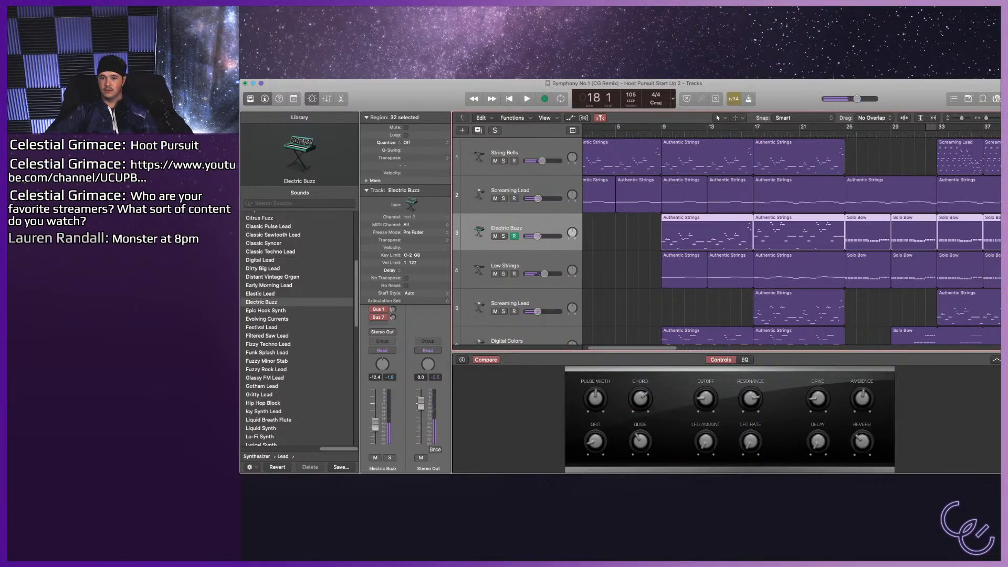
Turn on cycle playback from bar 9 to about bar 24 and play the start of the loop.
{"action": "key", "text": "c"}
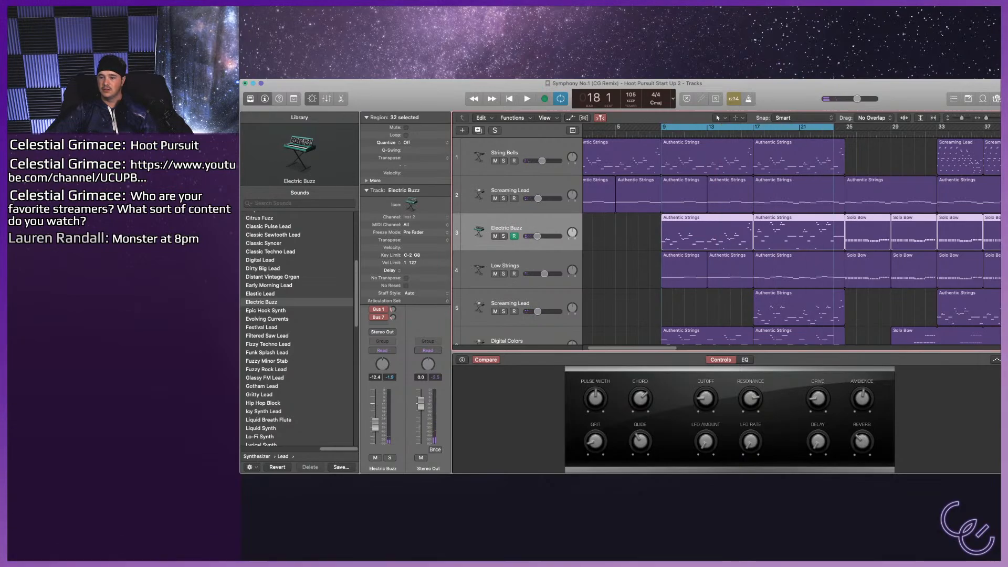
{"action": "key", "text": "space"}
Load the Grimace Saw user patch on the Low Strings track.
{"action": "scroll", "coordinate": [724, 241], "scroll_direction": "down", "scroll_amount": 2}
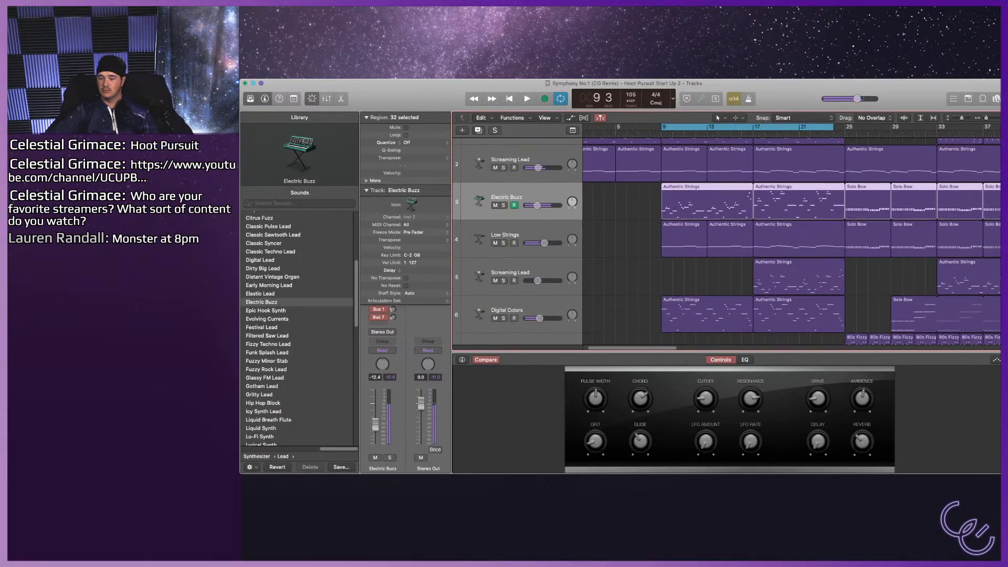
{"action": "scroll", "coordinate": [724, 241], "scroll_direction": "down", "scroll_amount": 1}
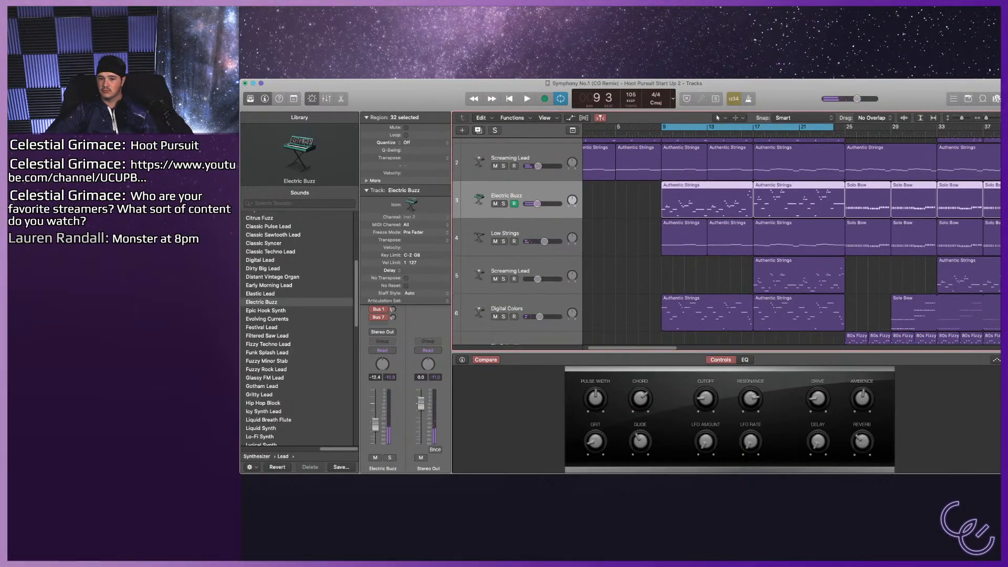
{"action": "scroll", "coordinate": [724, 241], "scroll_direction": "up", "scroll_amount": 1}
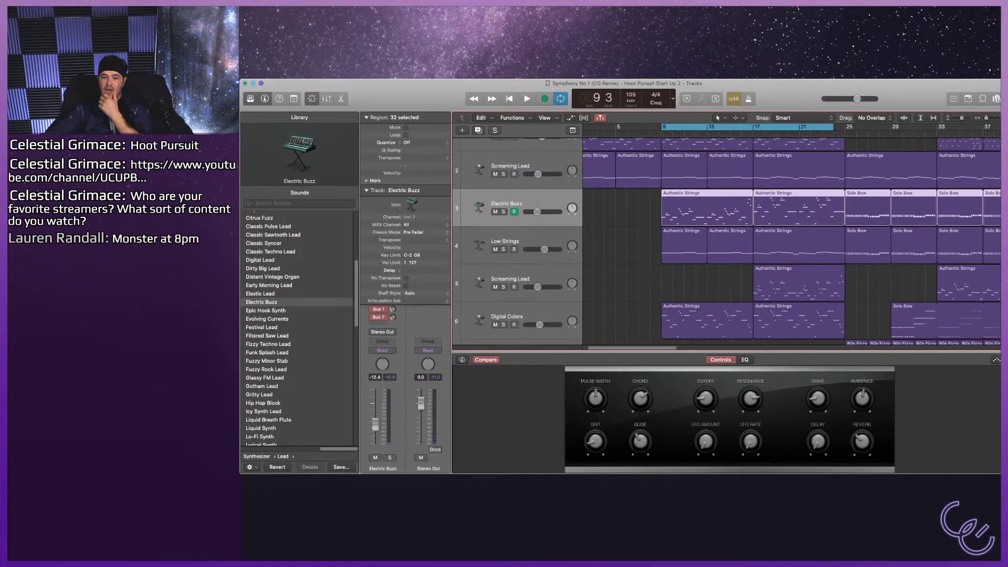
{"action": "left_click", "coordinate": [505, 241]}
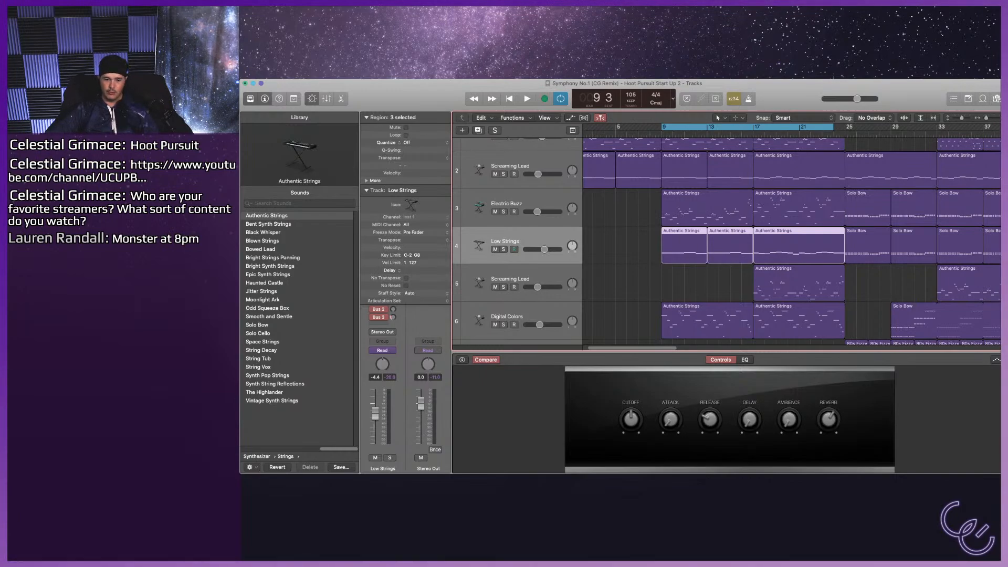
{"action": "scroll", "coordinate": [299, 328], "scroll_direction": "left", "scroll_amount": 5}
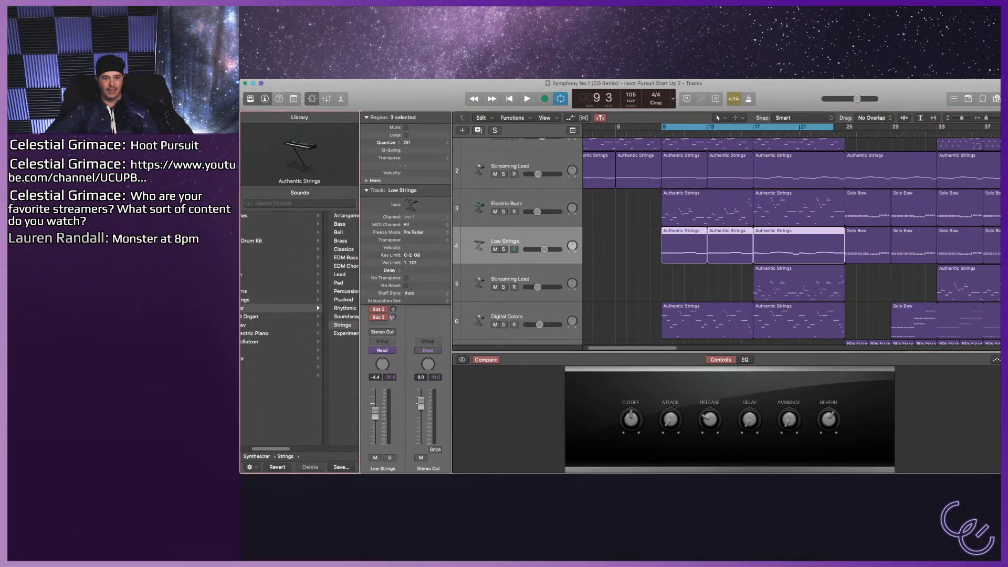
{"action": "left_click", "coordinate": [261, 216]}
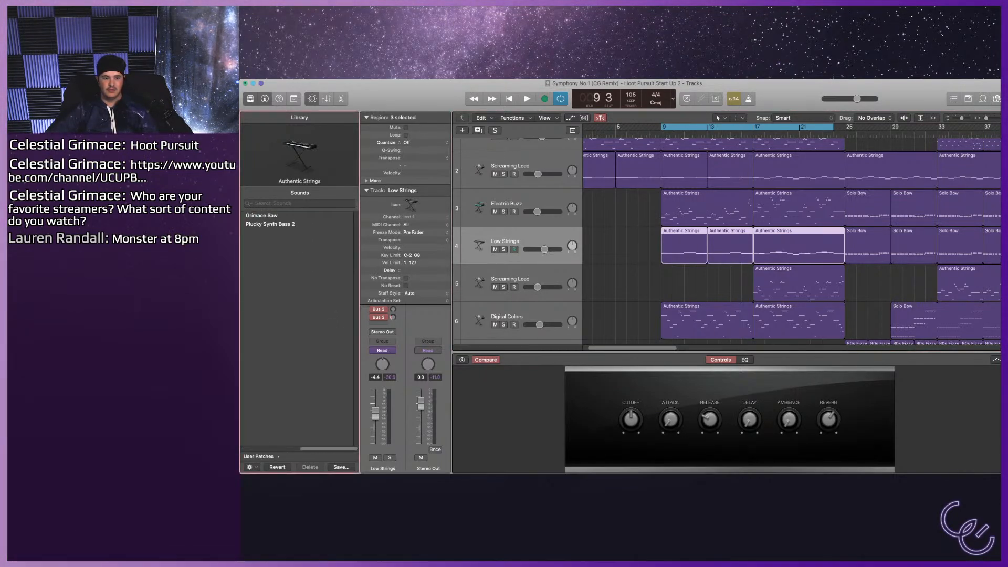
{"action": "left_click", "coordinate": [262, 215]}
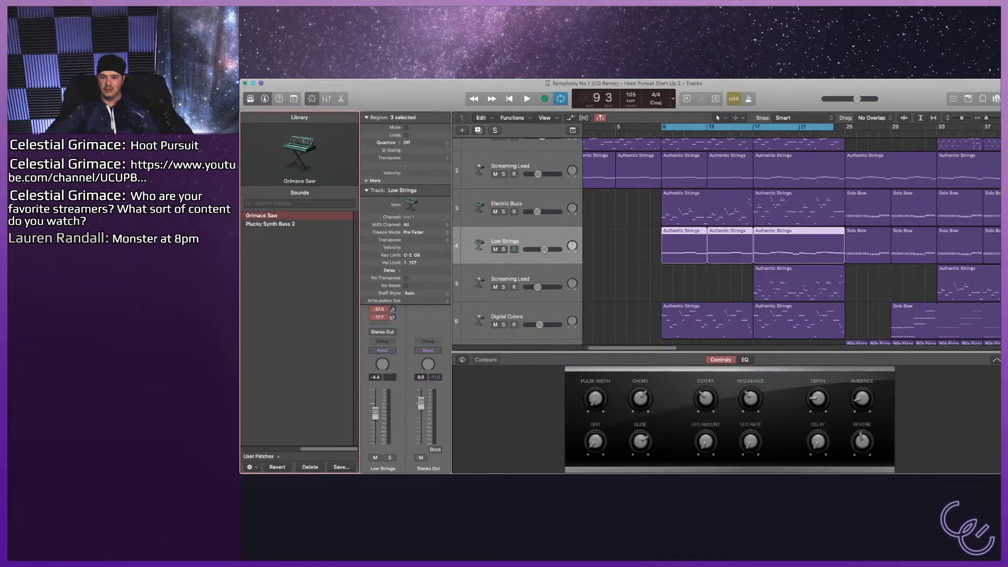
Mute the Electric Buzz track and play the start of the loop from bar 9.
{"action": "left_click", "coordinate": [506, 204]}
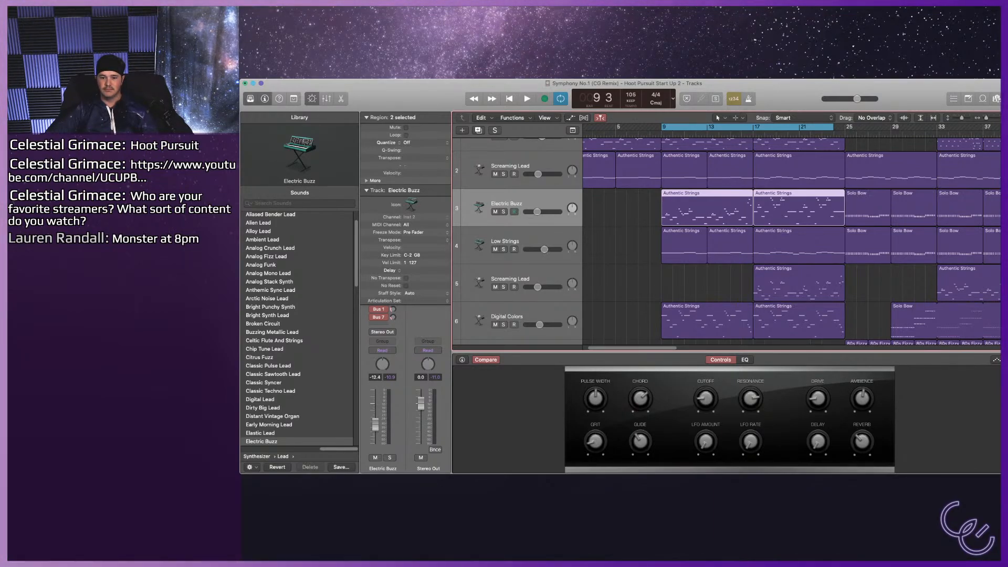
{"action": "key", "text": "space"}
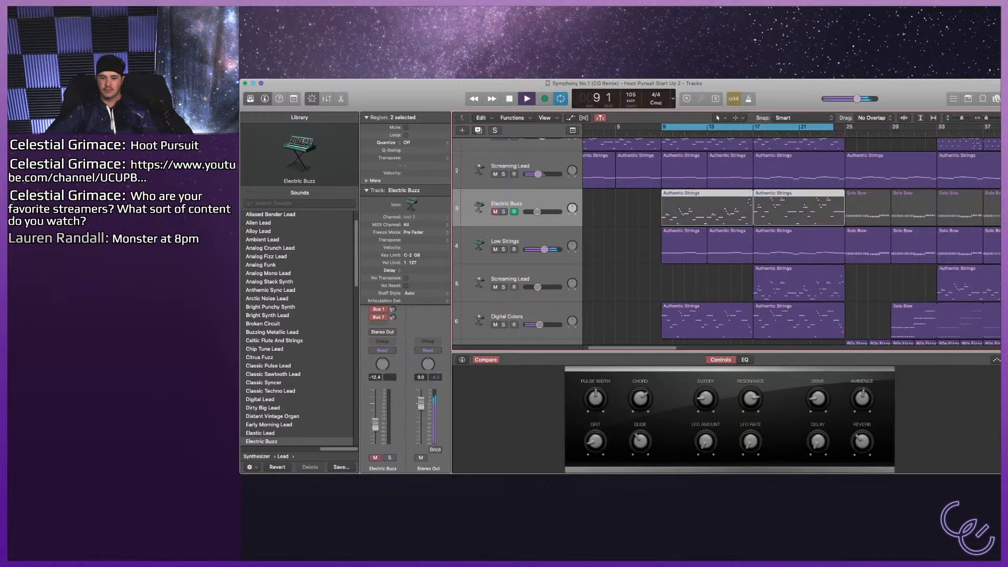
{"action": "key", "text": "p"}
{"action": "key", "text": "p"}
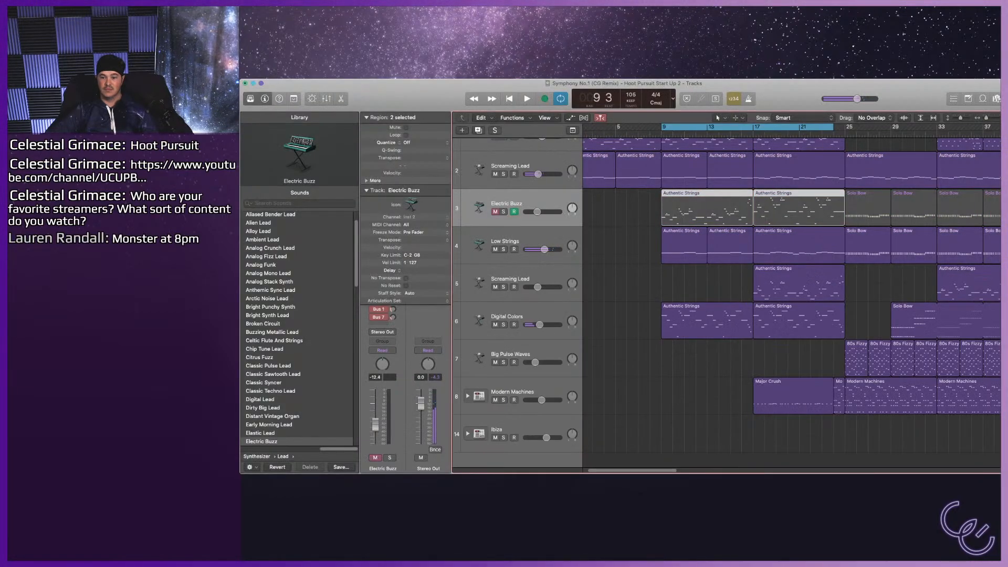
Show the Low Strings regions of bars 9 to 24 in the piano roll, fitting all their notes in view.
{"action": "left_click", "coordinate": [505, 242]}
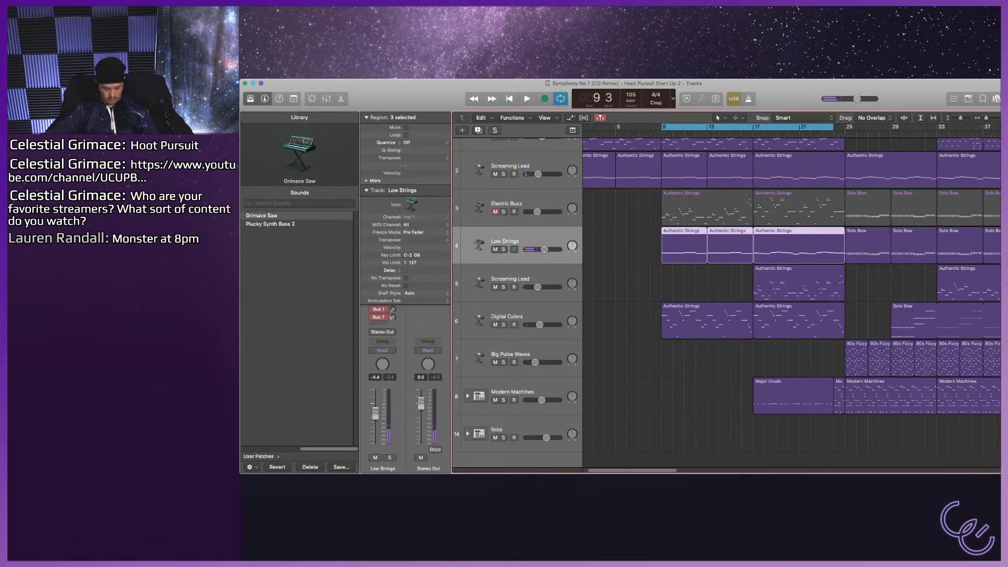
{"action": "key", "text": "b"}
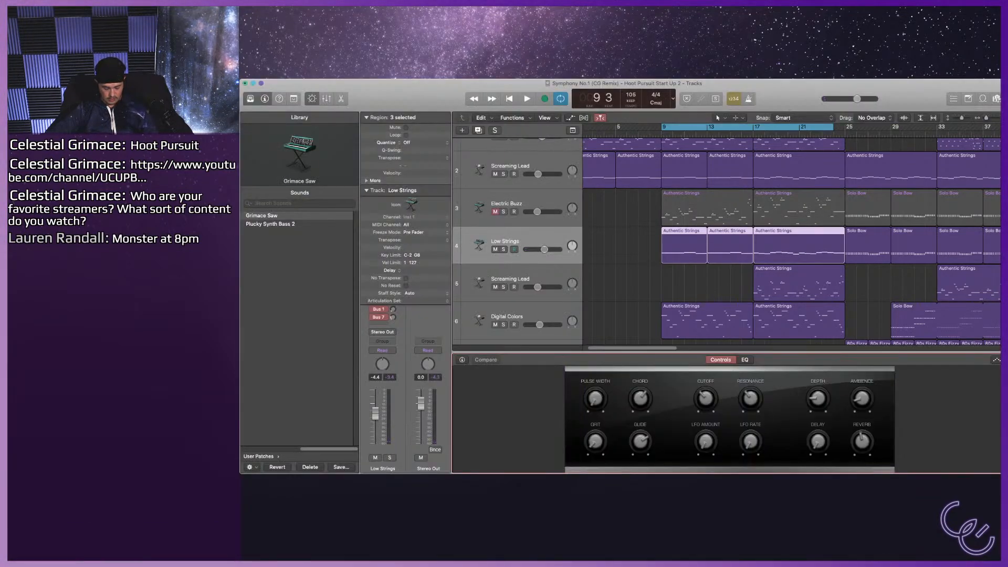
{"action": "key", "text": "p"}
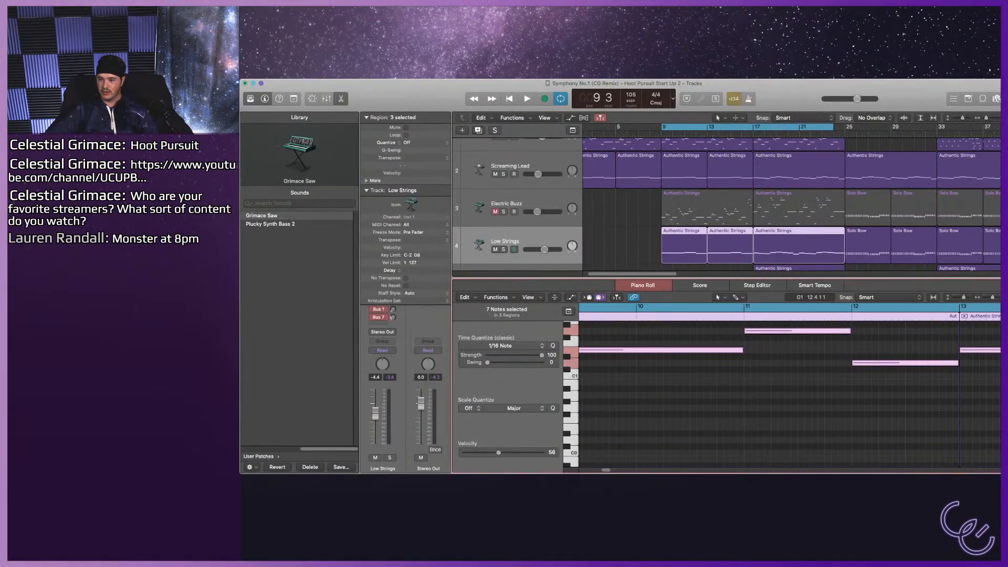
{"action": "key", "text": "z"}
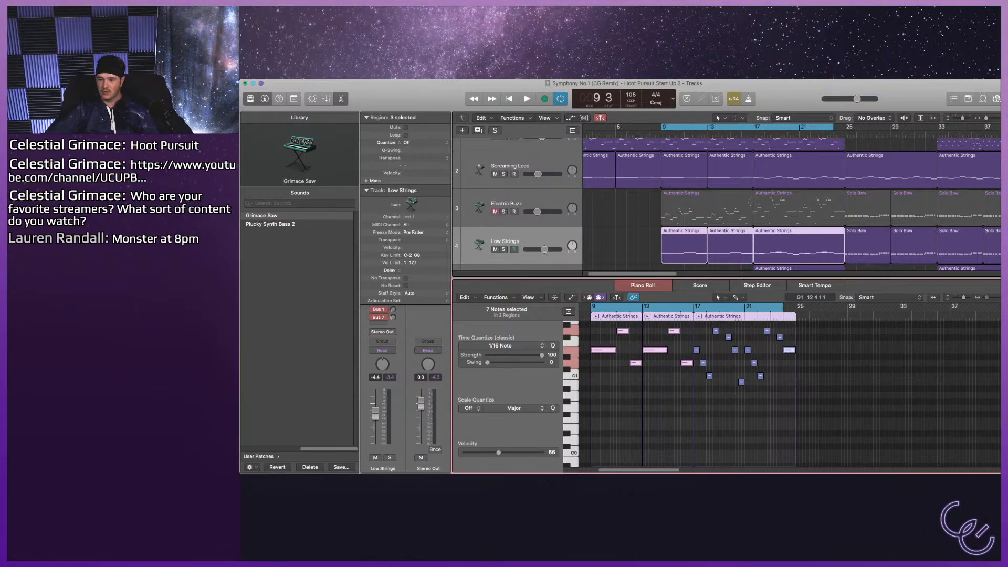
{"action": "key", "text": "super+Left"}
{"action": "key", "text": "super+Left"}
{"action": "key", "text": "super+Left"}
{"action": "key", "text": "super+Right"}
{"action": "key", "text": "super+Right"}
{"action": "key", "text": "super+Right"}
{"action": "key", "text": "super+Right"}
{"action": "key", "text": "Tab"}
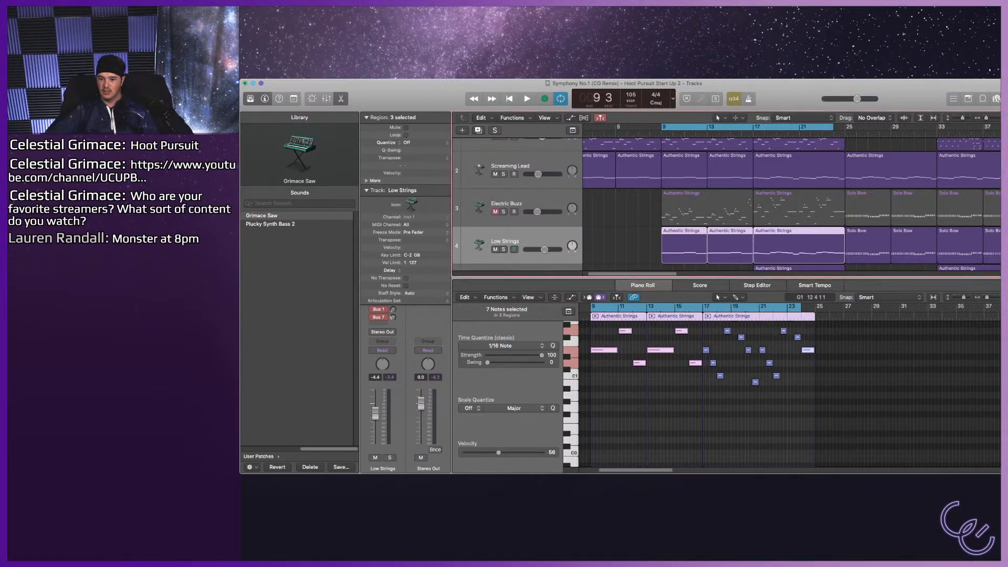
{"action": "left_click", "coordinate": [621, 246]}
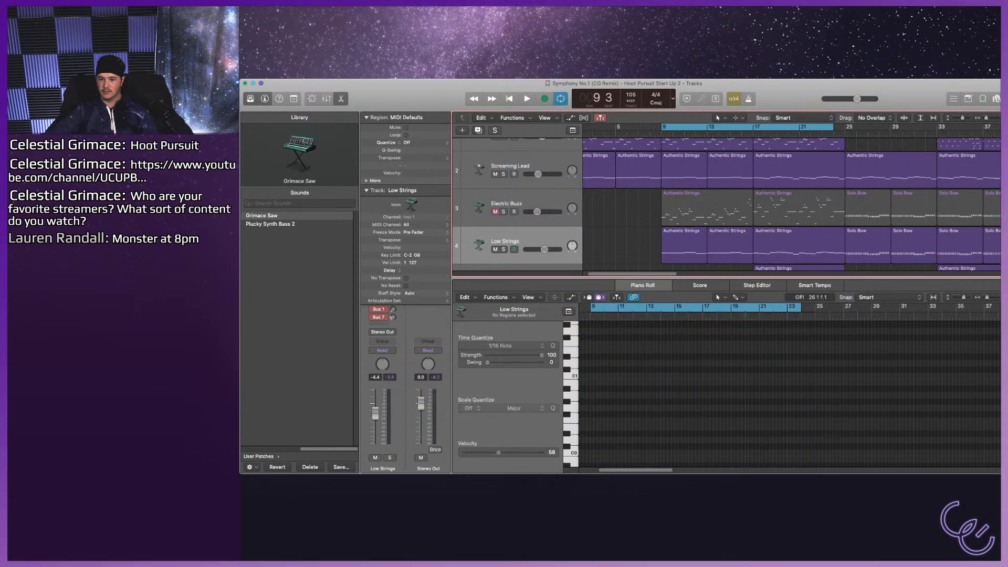
{"action": "left_click", "coordinate": [683, 246]}
{"action": "left_click", "coordinate": [730, 246], "text": "shift"}
{"action": "left_click", "coordinate": [798, 246], "text": "shift"}
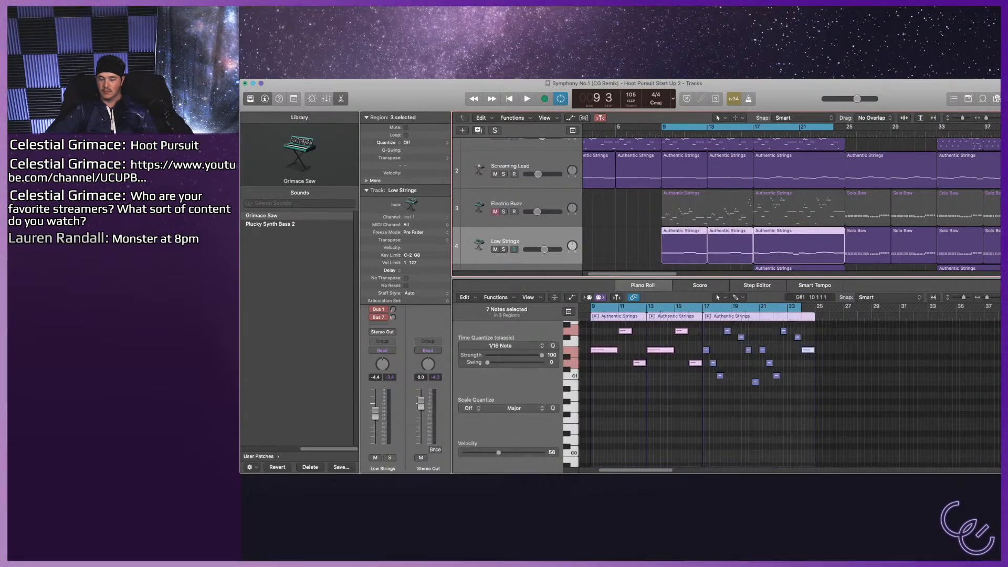
{"action": "key", "text": "Tab"}
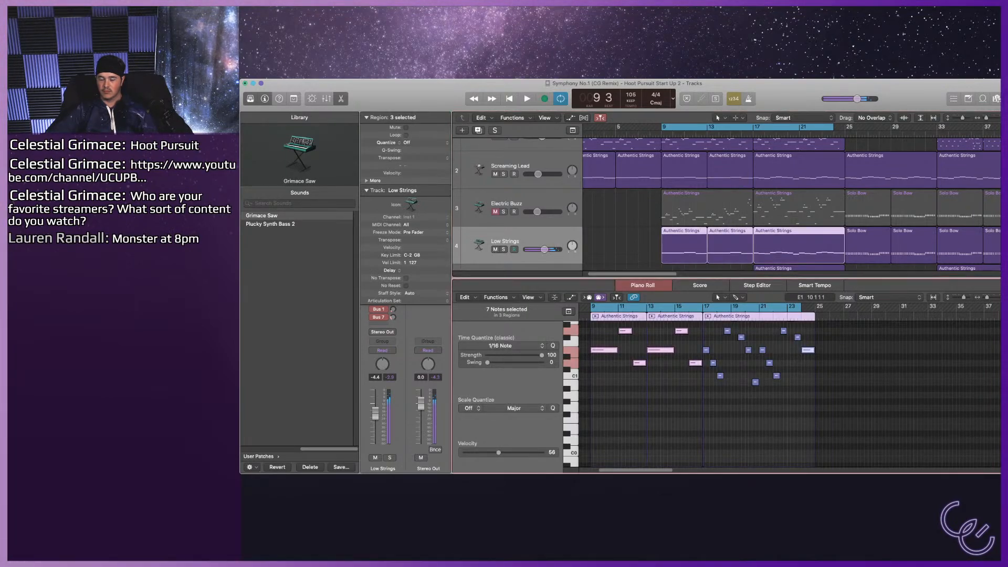
Turn off cycle playback and transpose the notes of all Low Strings regions up one octave.
{"action": "left_click", "coordinate": [621, 246]}
{"action": "key", "text": "c"}
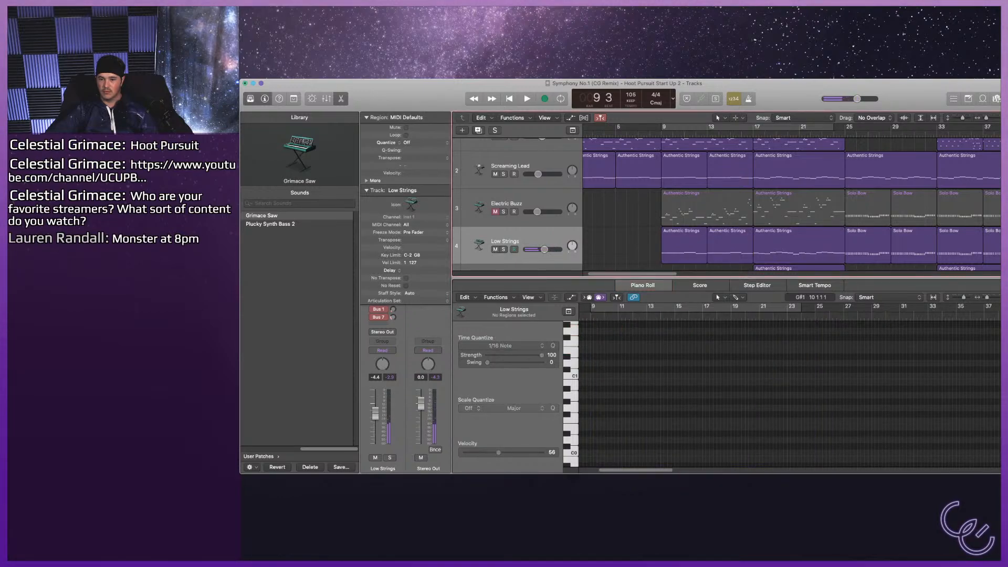
{"action": "key", "text": "super+a"}
{"action": "key", "text": "Tab"}
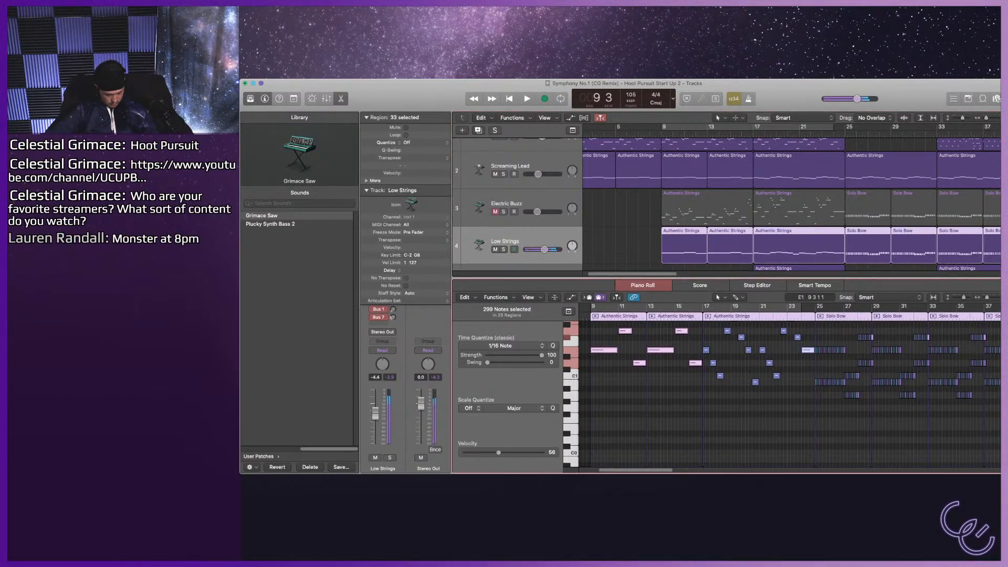
{"action": "left_click_drag", "start_coordinate": [598, 350], "coordinate": [599, 338]}
{"action": "left_click_drag", "start_coordinate": [598, 375], "coordinate": [598, 326]}
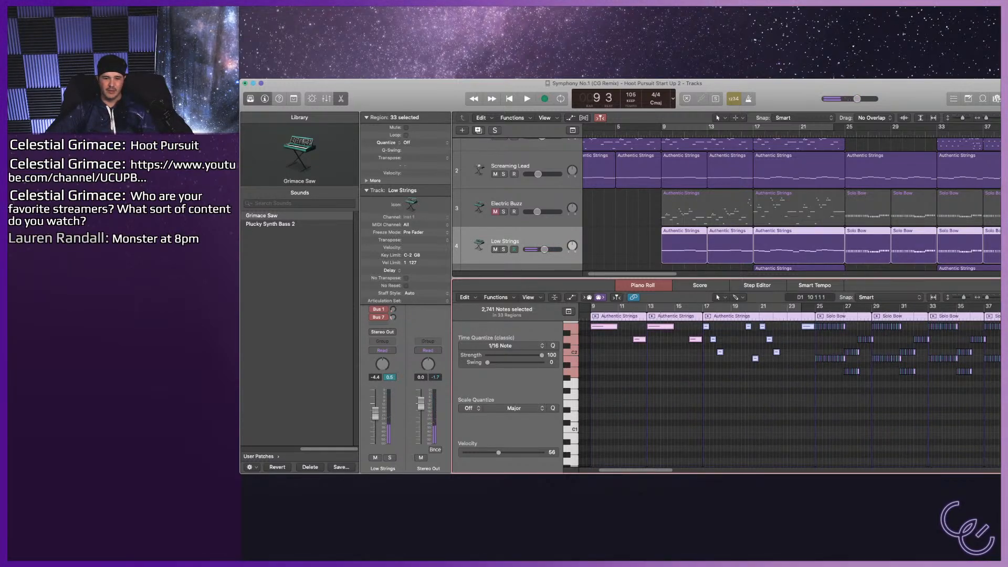
Lower the Low Strings track's volume to -14.6 dB while playing from bar 9 to about bar 14.
{"action": "key", "text": "space"}
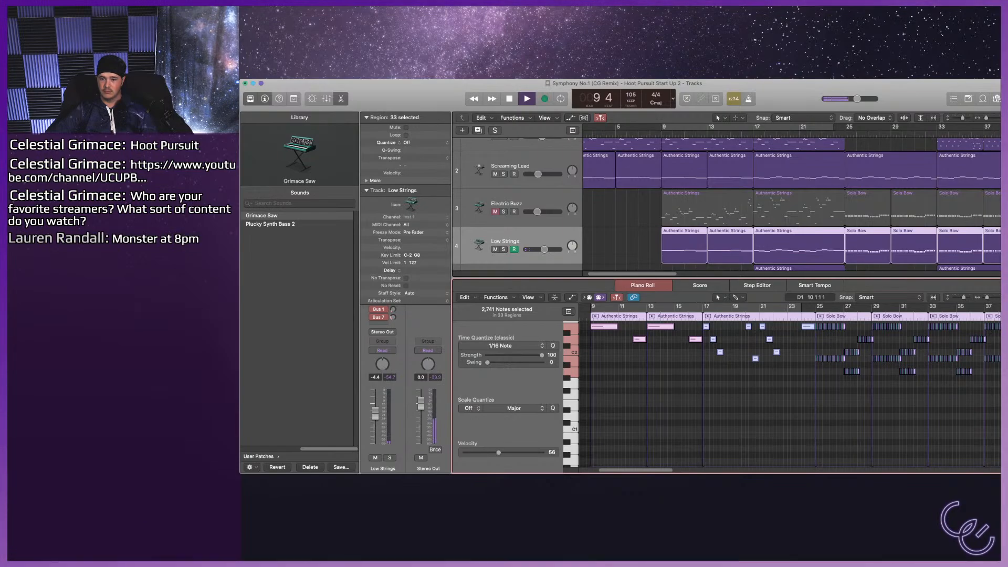
{"action": "key", "text": "space"}
{"action": "key", "text": "comma"}
{"action": "key", "text": "space"}
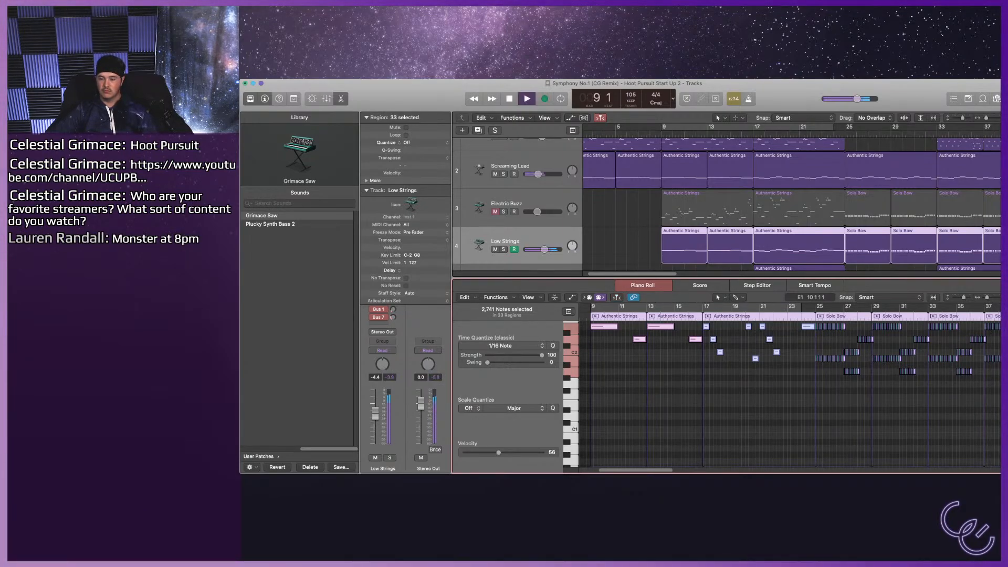
{"action": "left_click_drag", "start_coordinate": [545, 249], "coordinate": [537, 249]}
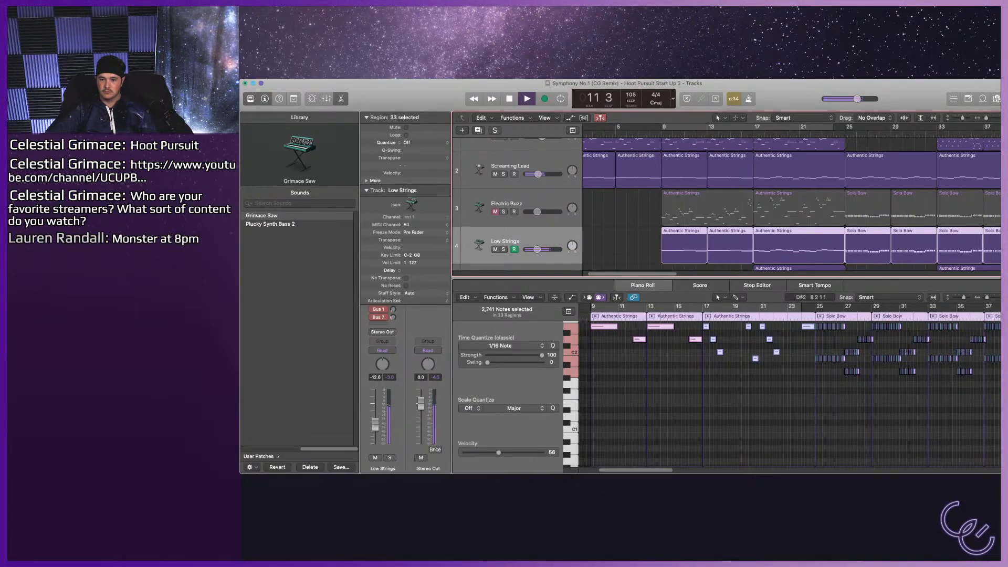
{"action": "left_click_drag", "start_coordinate": [537, 249], "coordinate": [535, 249]}
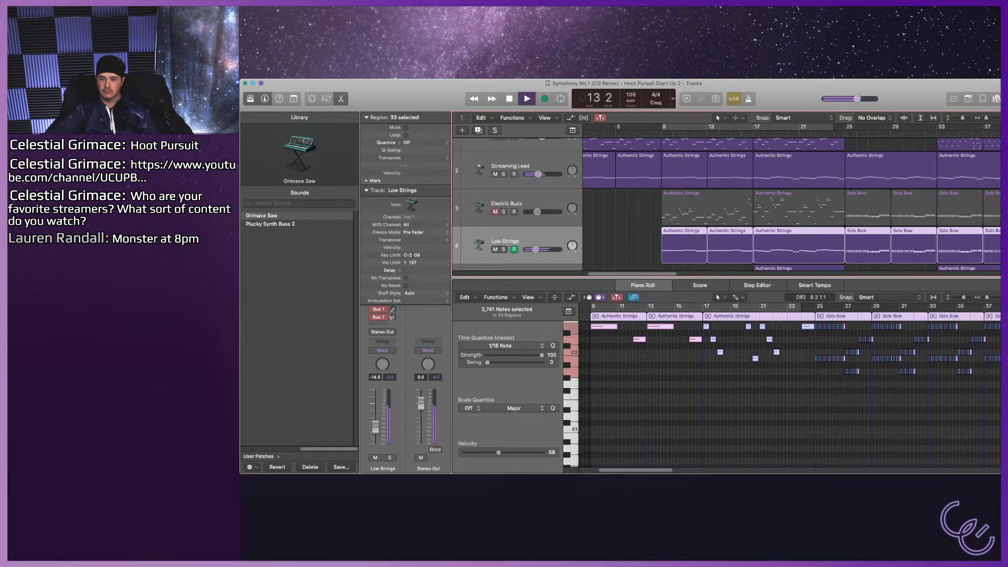
{"action": "scroll", "coordinate": [536, 249], "scroll_direction": "down", "scroll_amount": 3}
{"action": "key", "text": "space"}
{"action": "scroll", "coordinate": [727, 204], "scroll_direction": "up", "scroll_amount": 2}
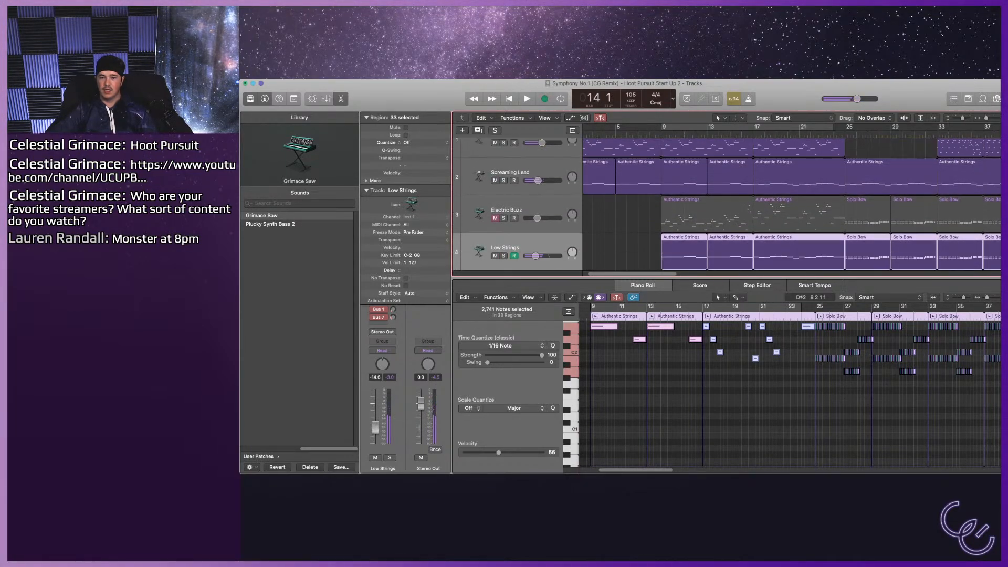
Unmute the Electric Buzz track, reselect Low Strings and turn cycle playback back on.
{"action": "left_click", "coordinate": [507, 210]}
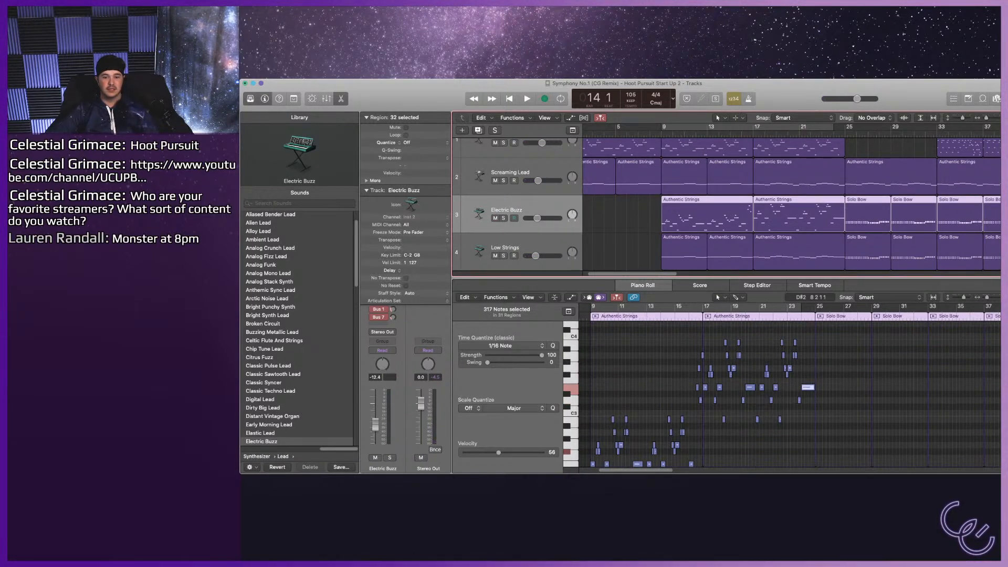
{"action": "left_click", "coordinate": [505, 247]}
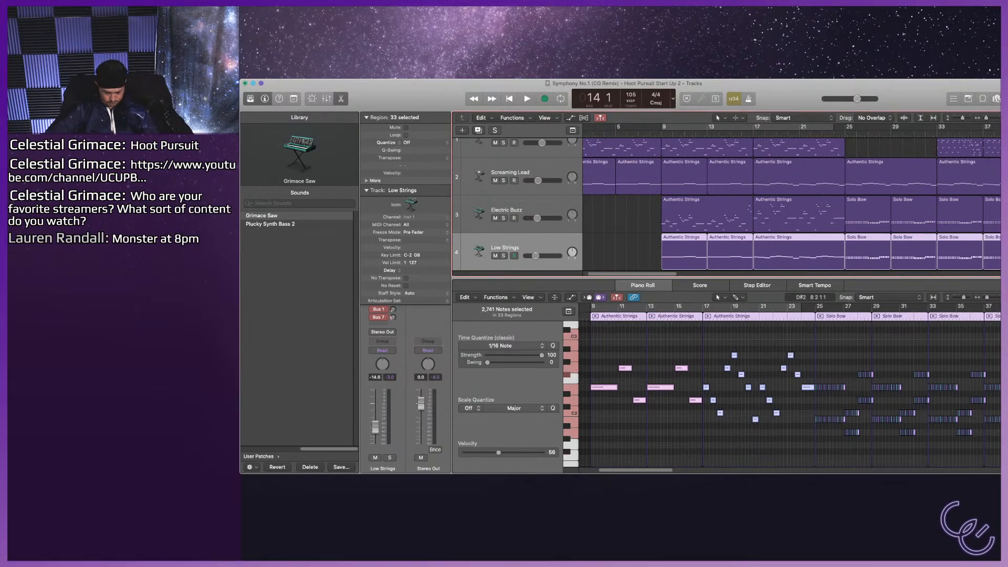
{"action": "key", "text": "c"}
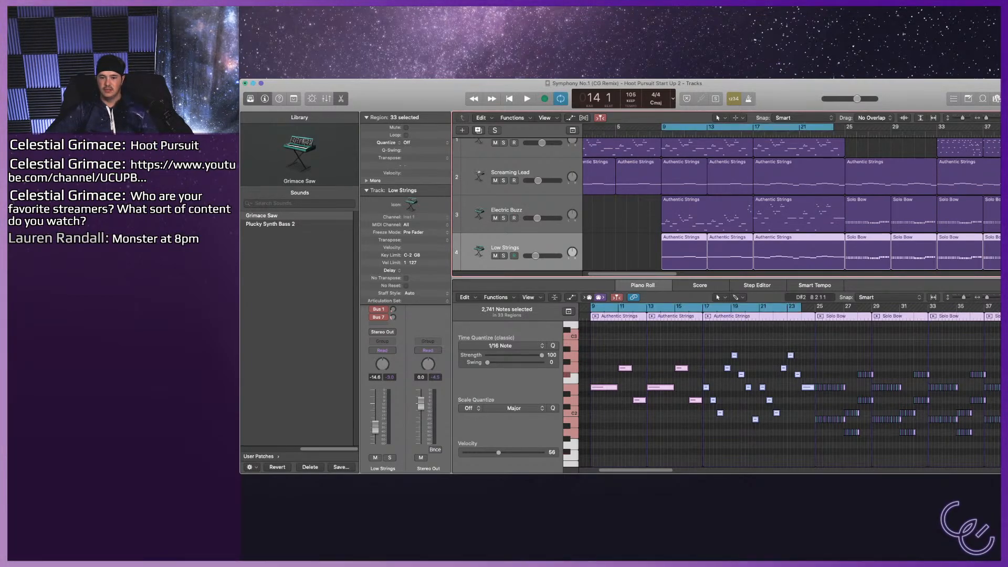
Replace the piano roll with the Low Strings sound controls and open the Channel EQ from the track's effects.
{"action": "key", "text": "e"}
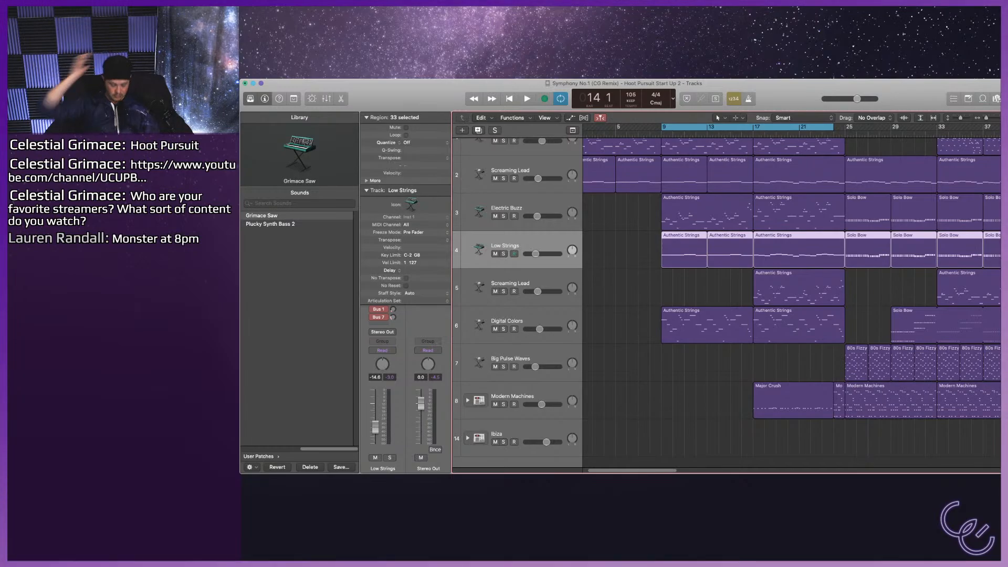
{"action": "key", "text": "b"}
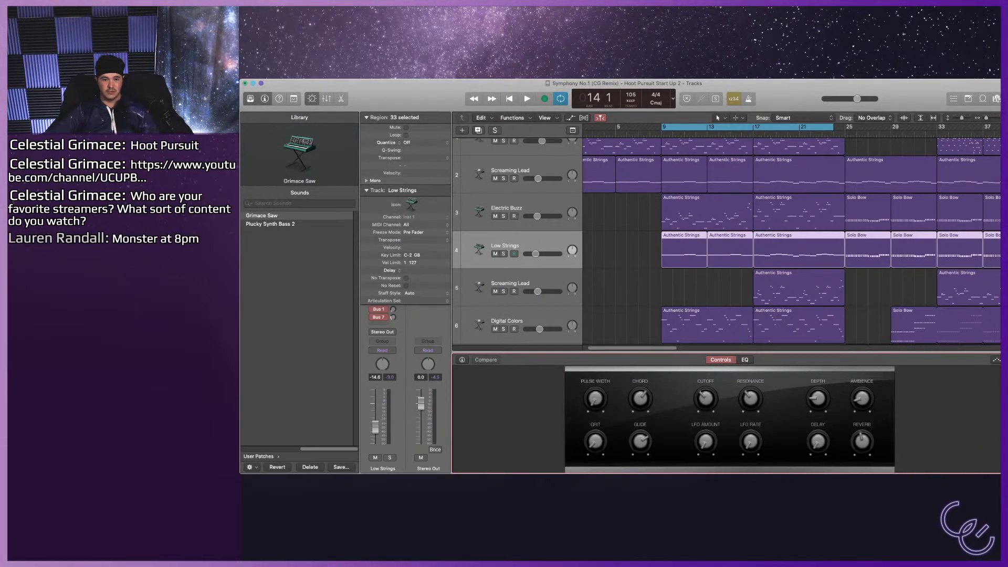
{"action": "left_click", "coordinate": [366, 191]}
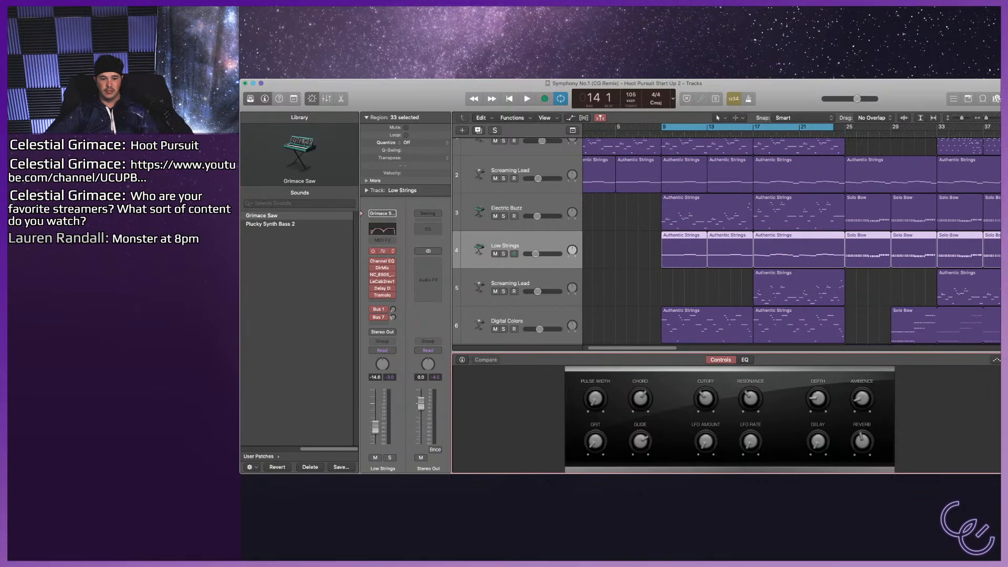
{"action": "left_click", "coordinate": [383, 260]}
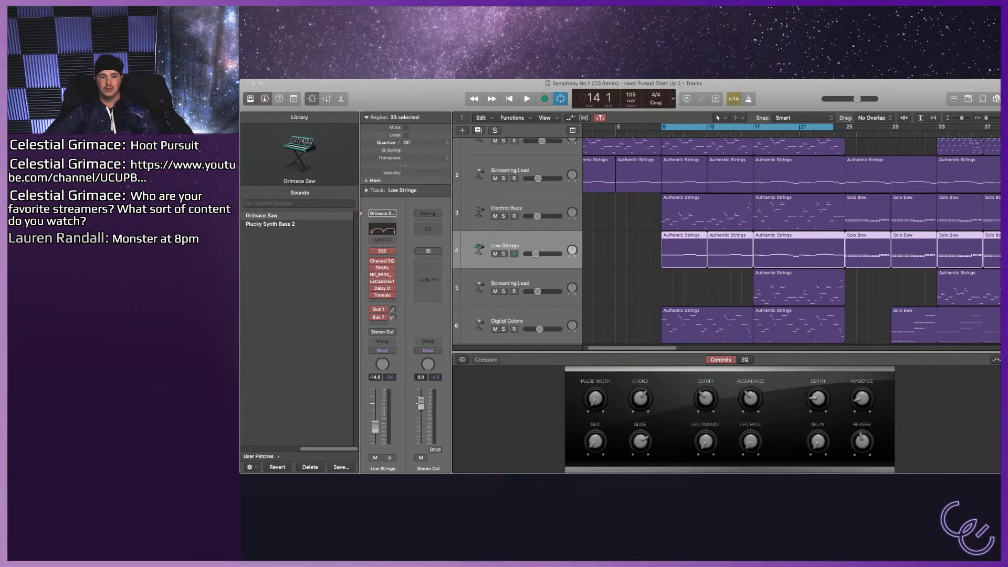
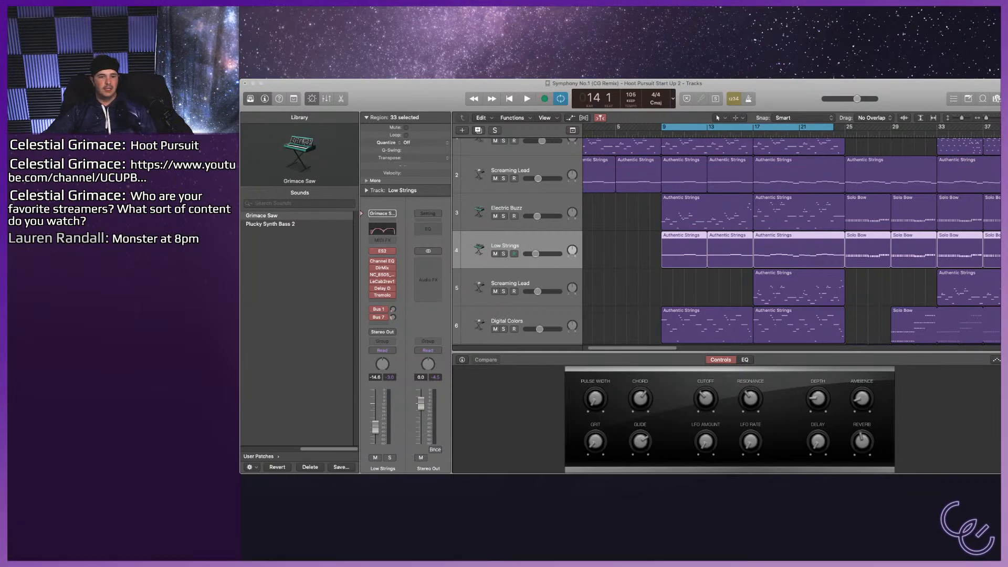
Play the cycled section from bar 9 to listen to the Low Strings sound against the other tracks.
{"action": "left_click", "coordinate": [727, 415]}
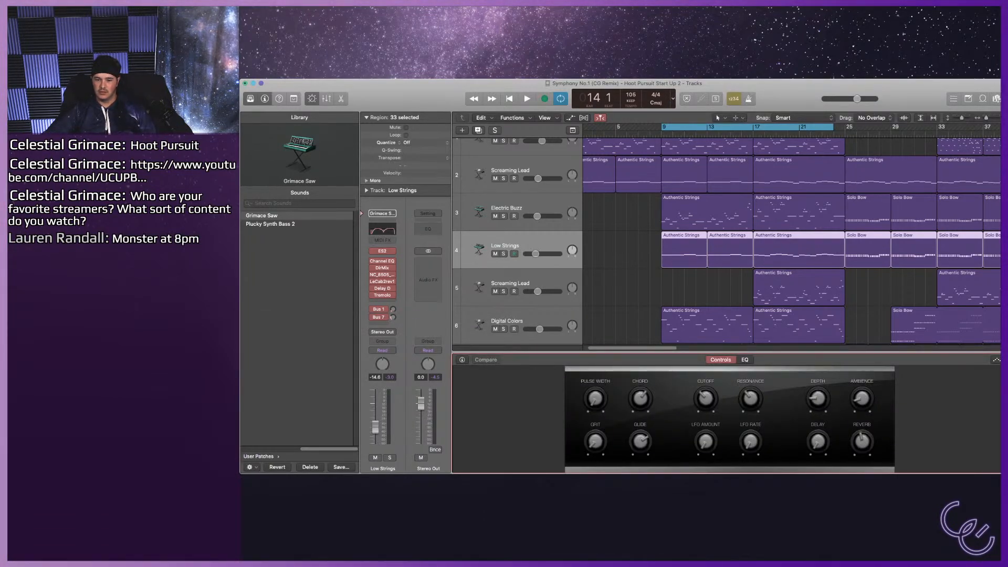
{"action": "mouse_move", "coordinate": [383, 274]}
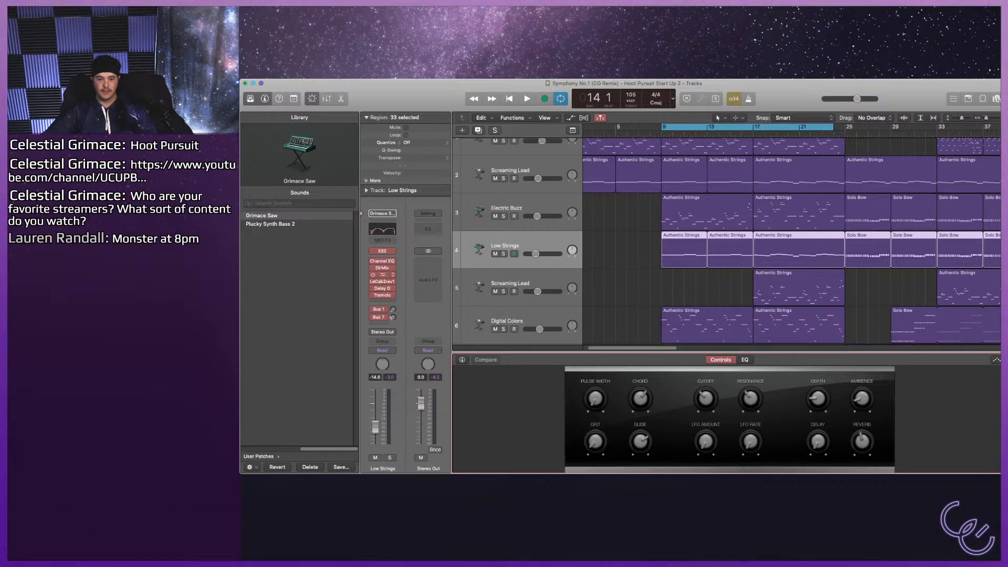
{"action": "key", "text": "super+Tab"}
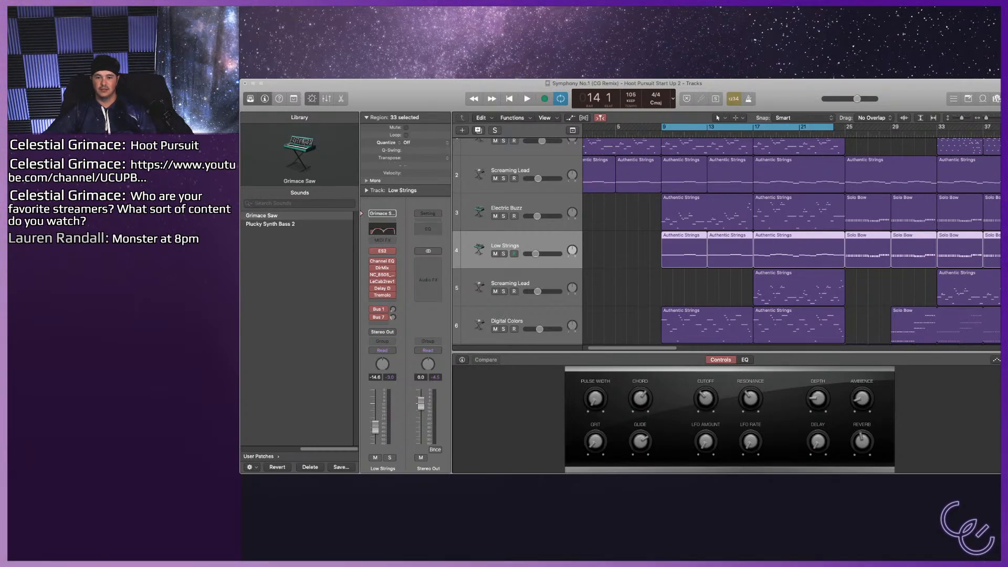
{"action": "key", "text": "space"}
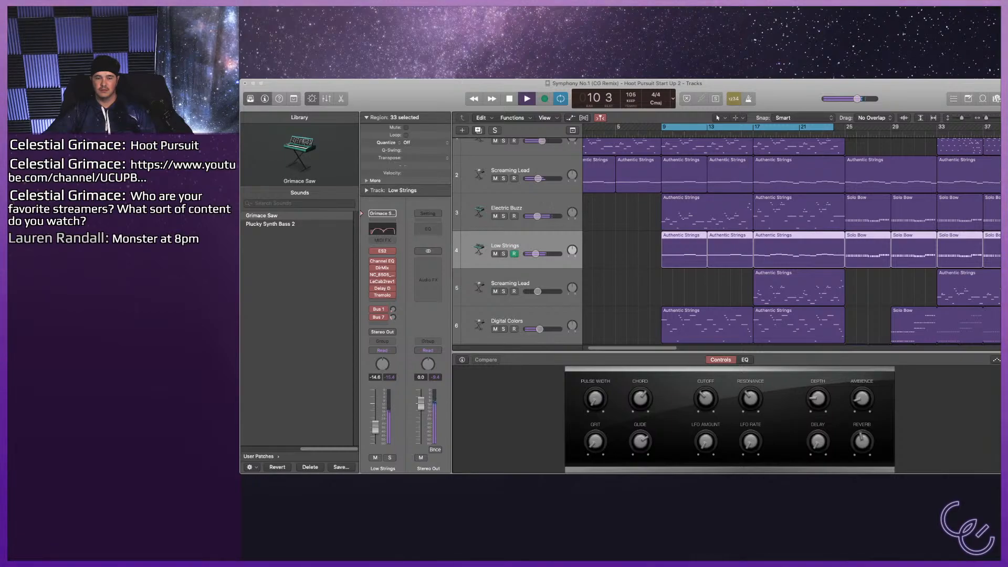
{"action": "key", "text": "space"}
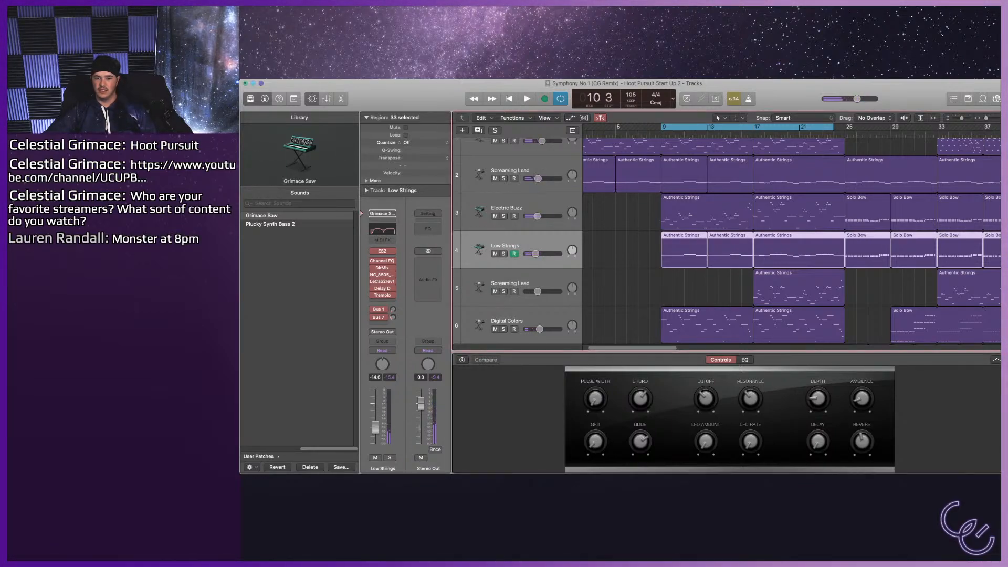
Replace the Electric Buzz sound with Analog Mono Lead and raise that track's volume to -4.0 dB during playback.
{"action": "left_click", "coordinate": [506, 208]}
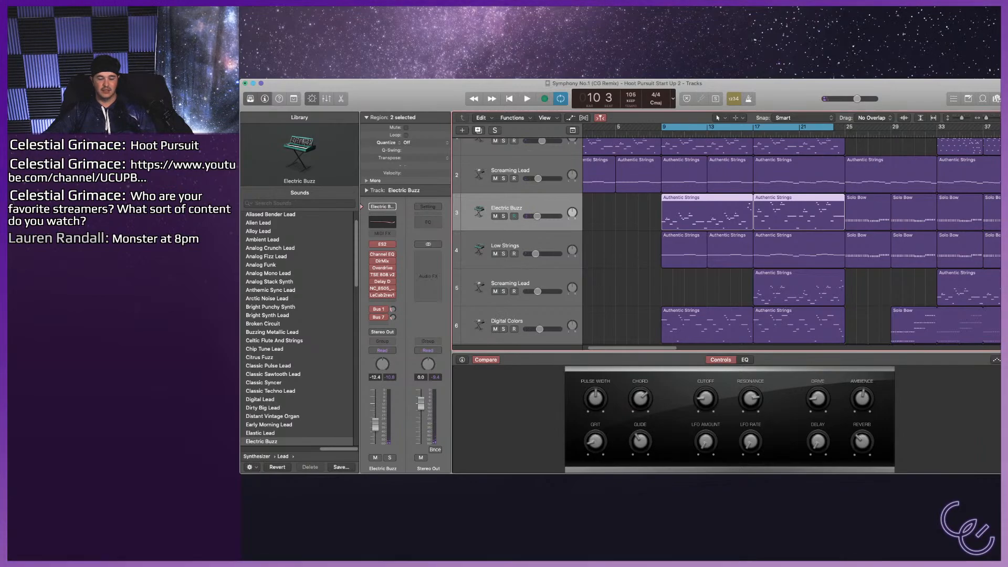
{"action": "left_click", "coordinate": [268, 274]}
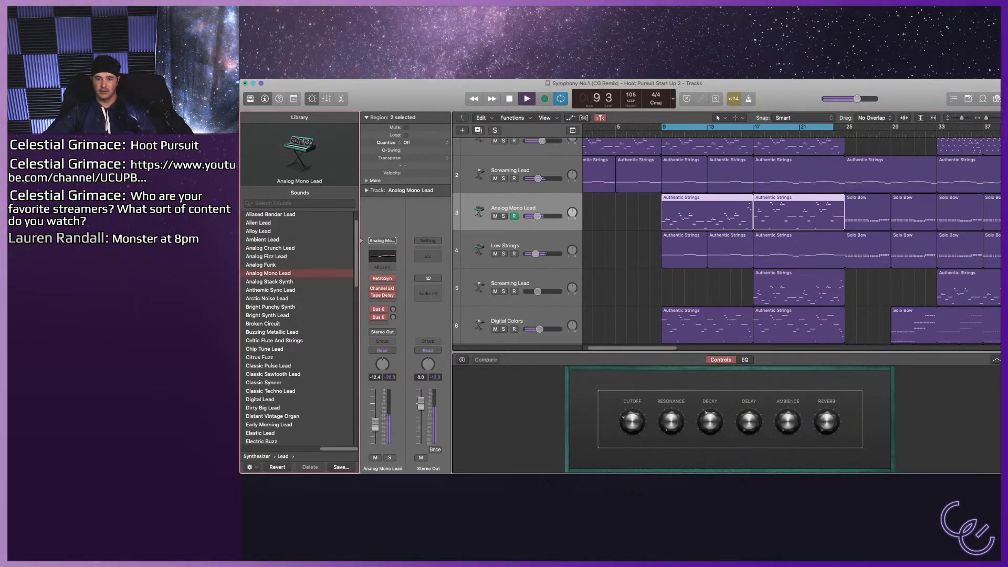
{"action": "left_click_drag", "start_coordinate": [537, 216], "coordinate": [541, 217]}
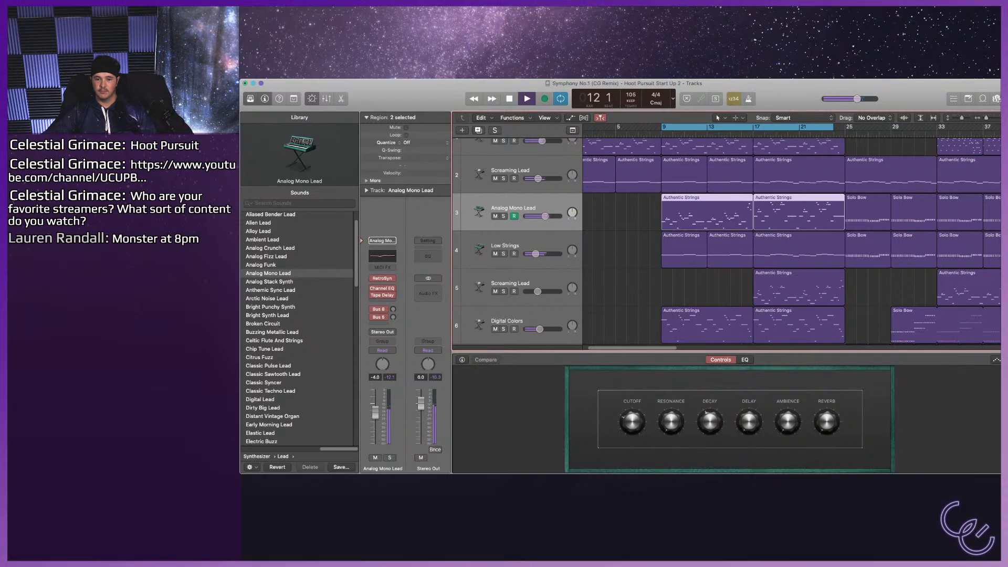
{"action": "scroll", "coordinate": [735, 241], "scroll_direction": "up", "scroll_amount": 1}
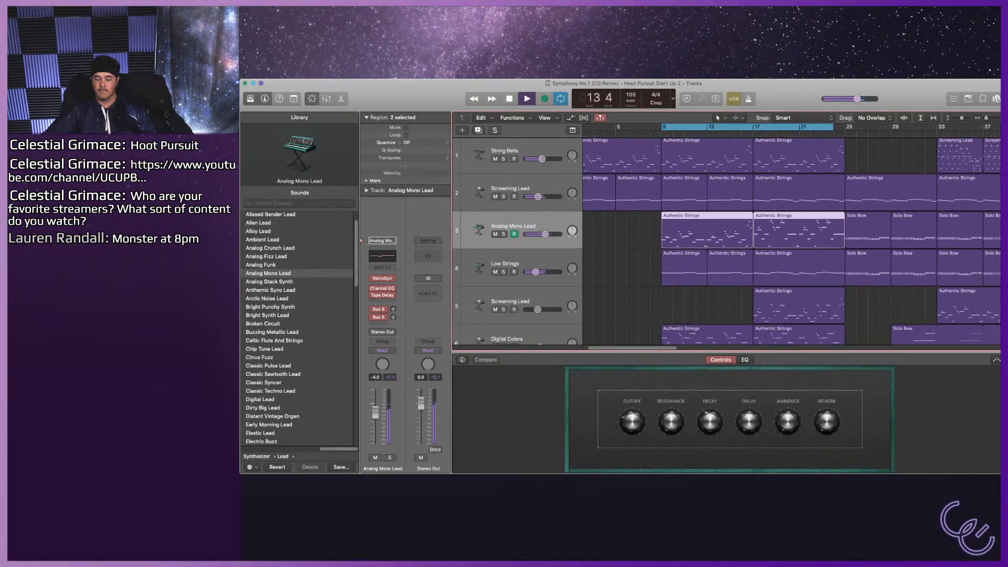
{"action": "key", "text": "space"}
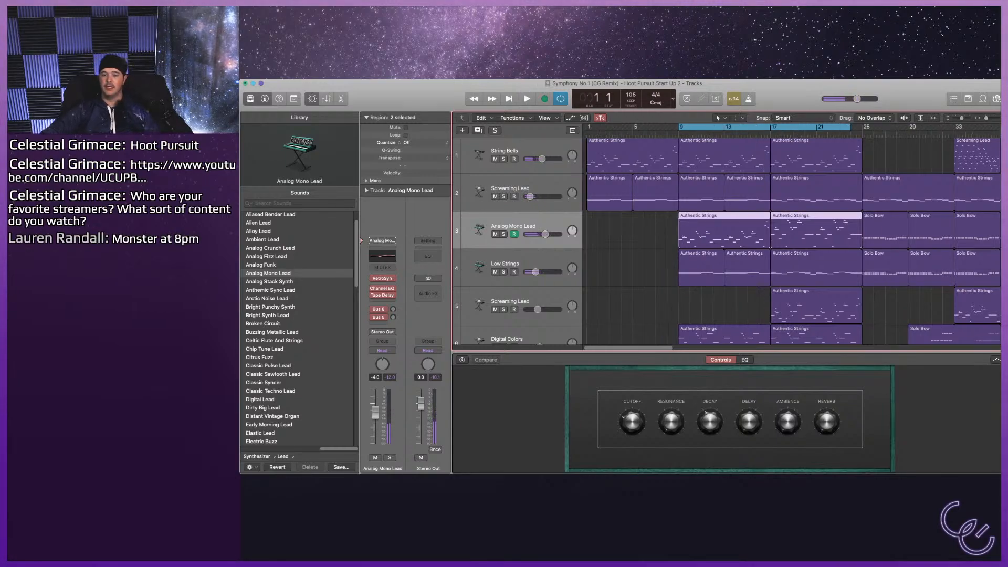
Set the cycle range to bars 1 to 9 and solo the String Bells track while playing it.
{"action": "key", "text": "c"}
{"action": "scroll", "coordinate": [792, 241], "scroll_direction": "up", "scroll_amount": 1}
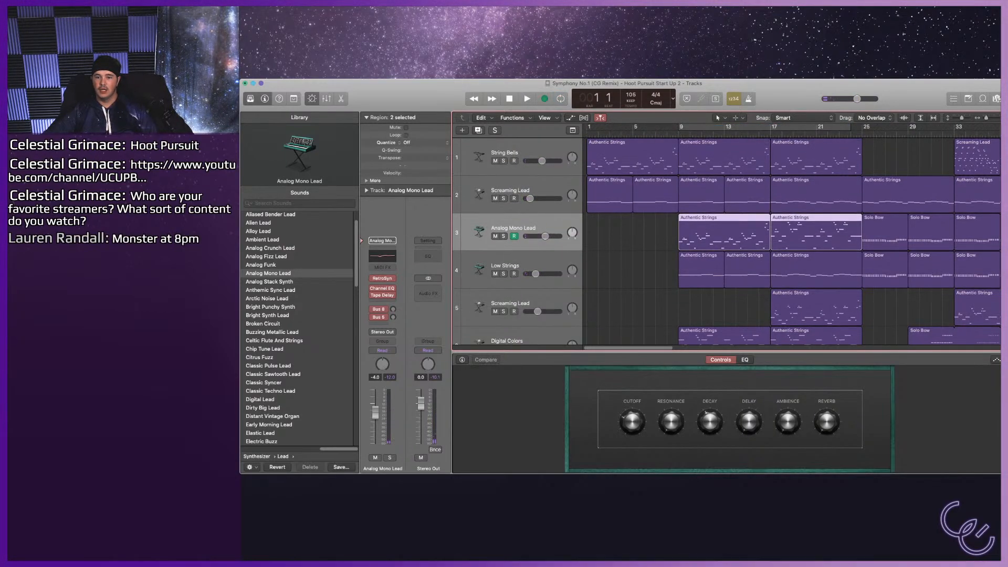
{"action": "left_click", "coordinate": [506, 152]}
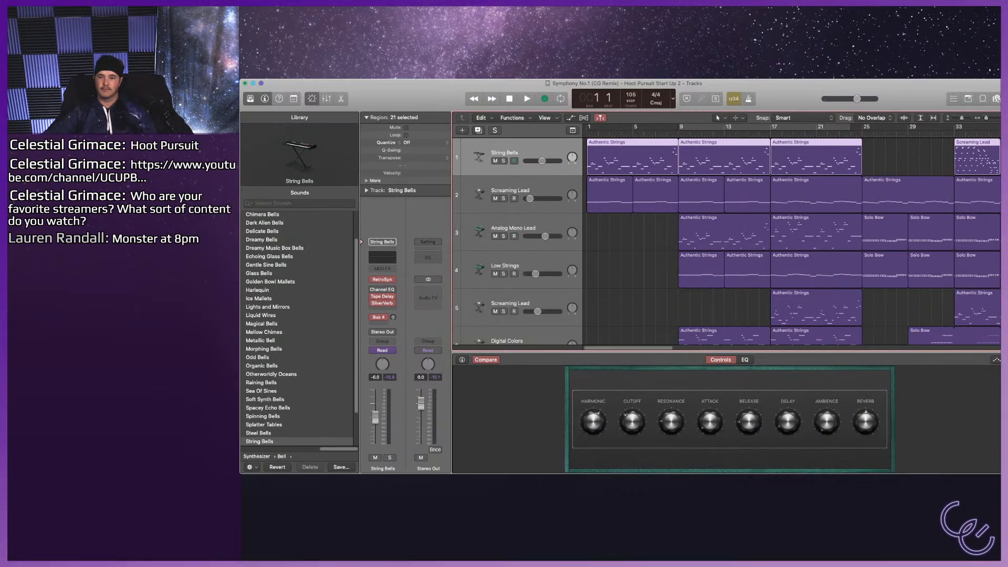
{"action": "left_click_drag", "start_coordinate": [587, 127], "coordinate": [678, 127]}
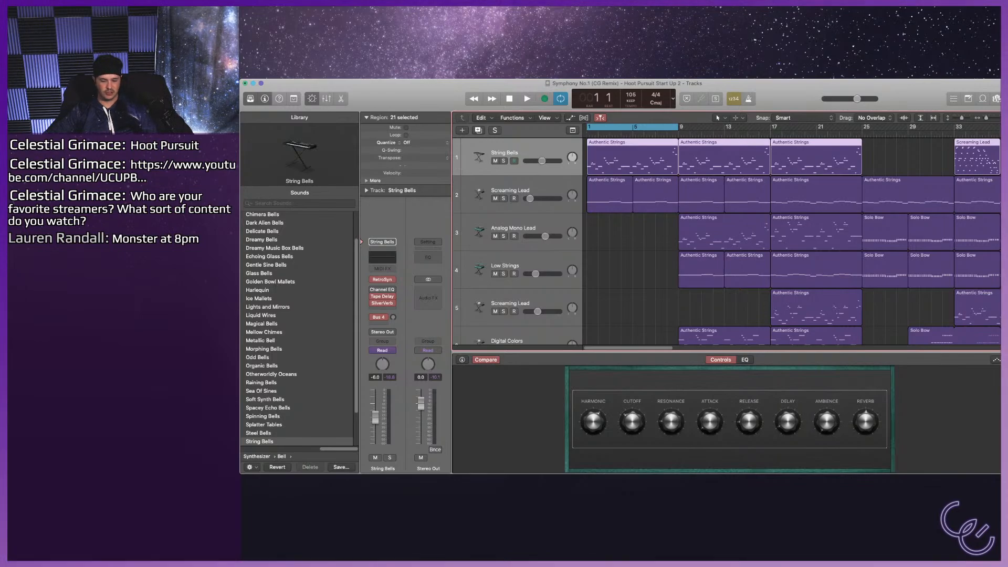
{"action": "key", "text": "space"}
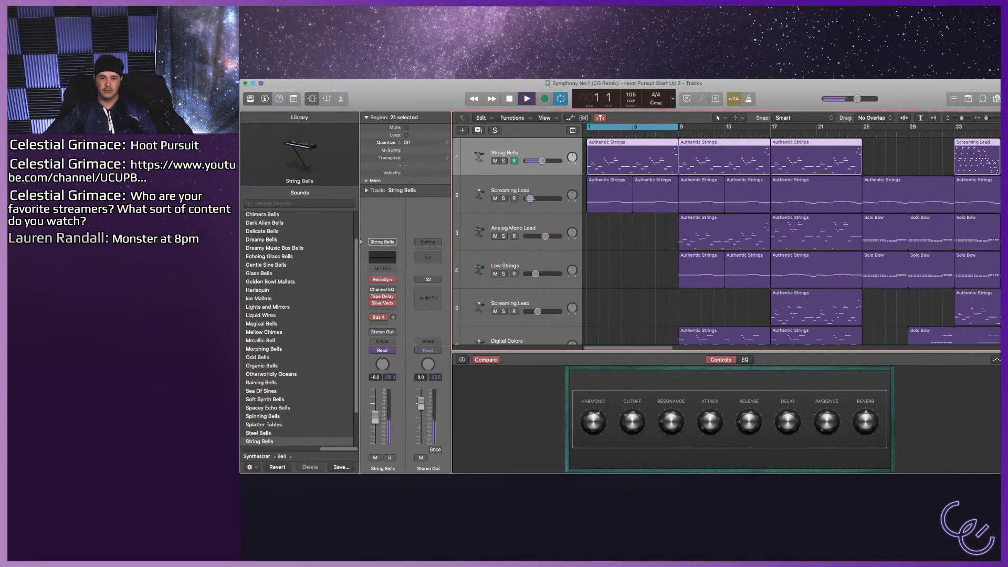
{"action": "key", "text": "s"}
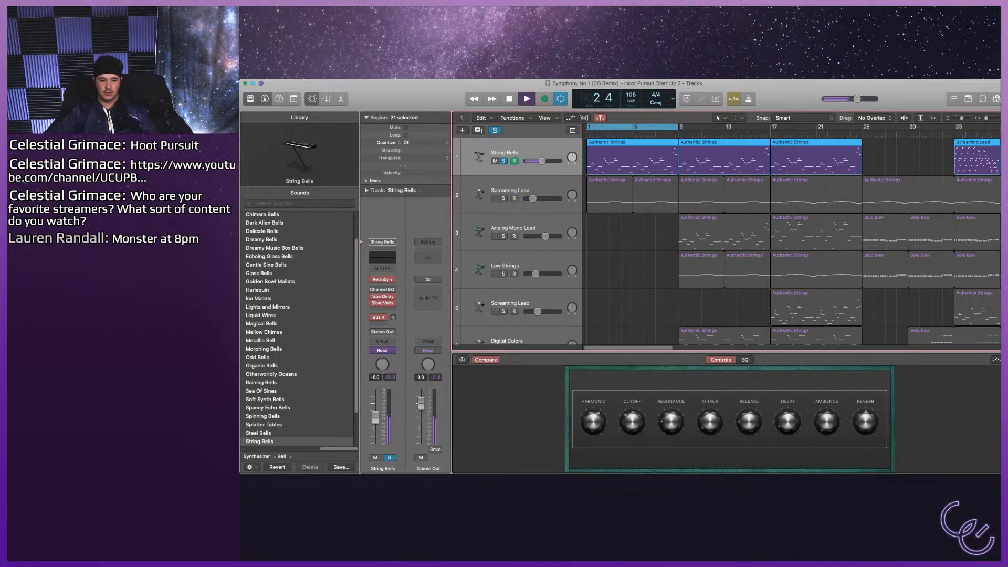
{"action": "key", "text": "space"}
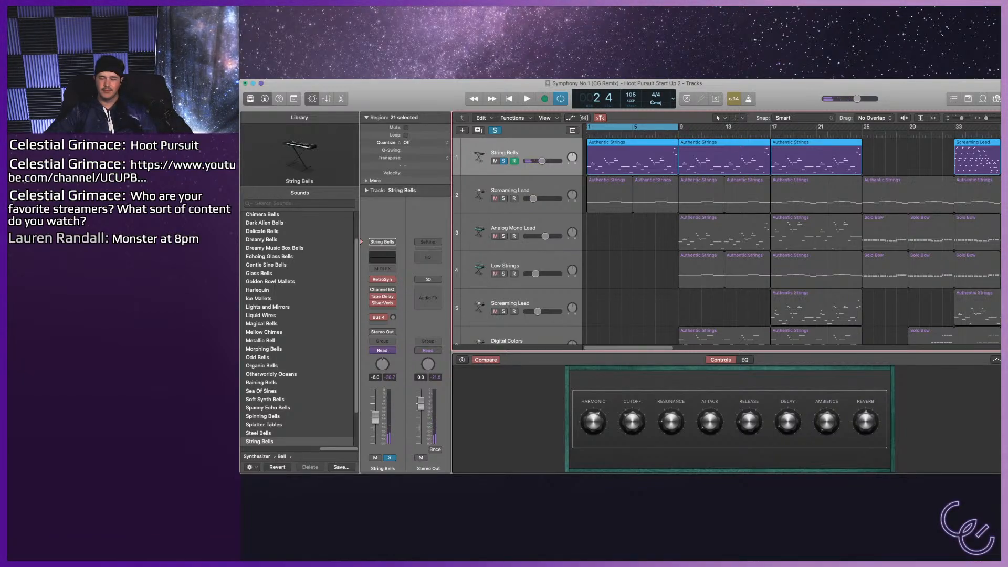
Audition the bell sounds from Antarctic Sun through Dreamy Music Box Bells on the soloed String Bells track.
{"action": "scroll", "coordinate": [299, 330], "scroll_direction": "up", "scroll_amount": 3}
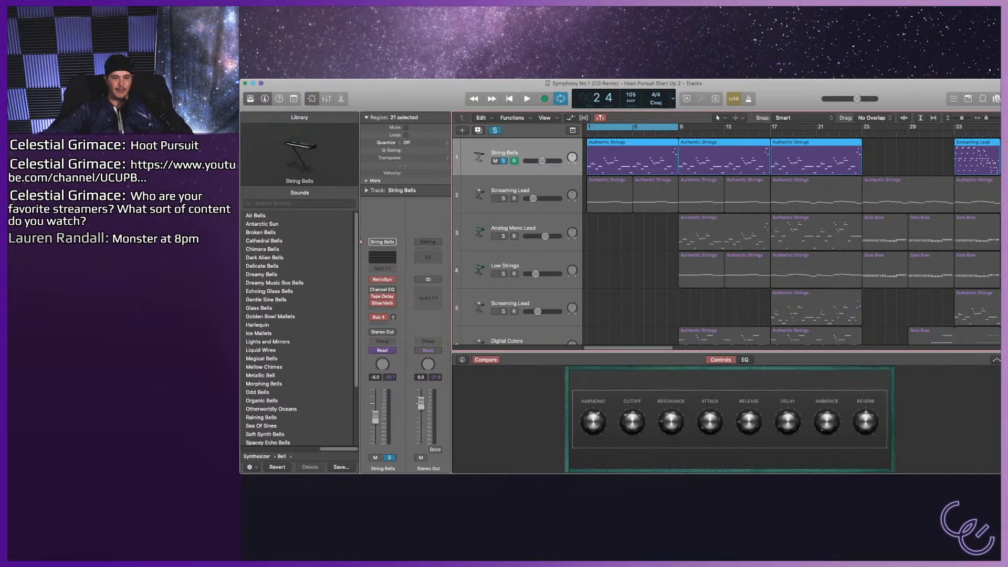
{"action": "left_click", "coordinate": [262, 224]}
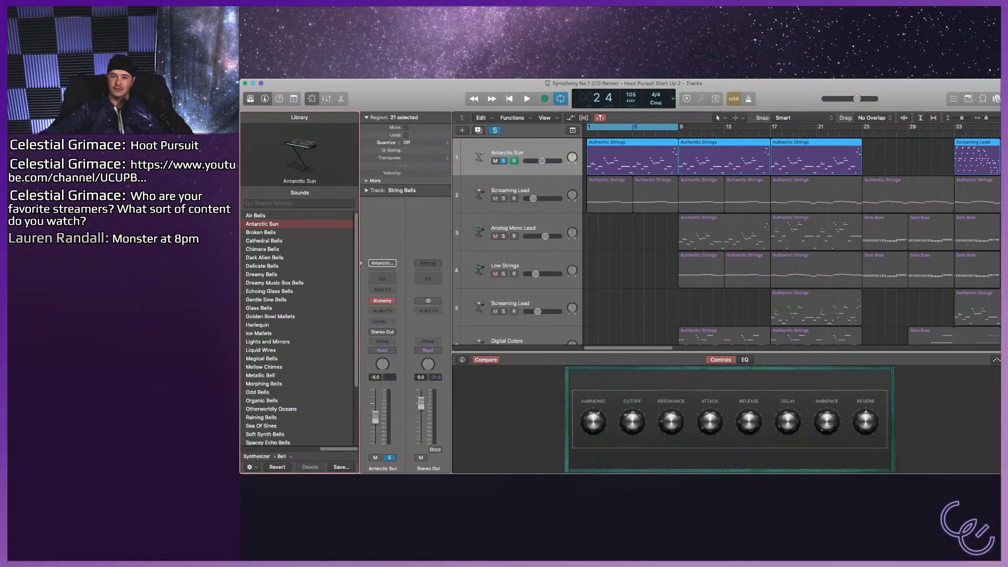
{"action": "key", "text": "space"}
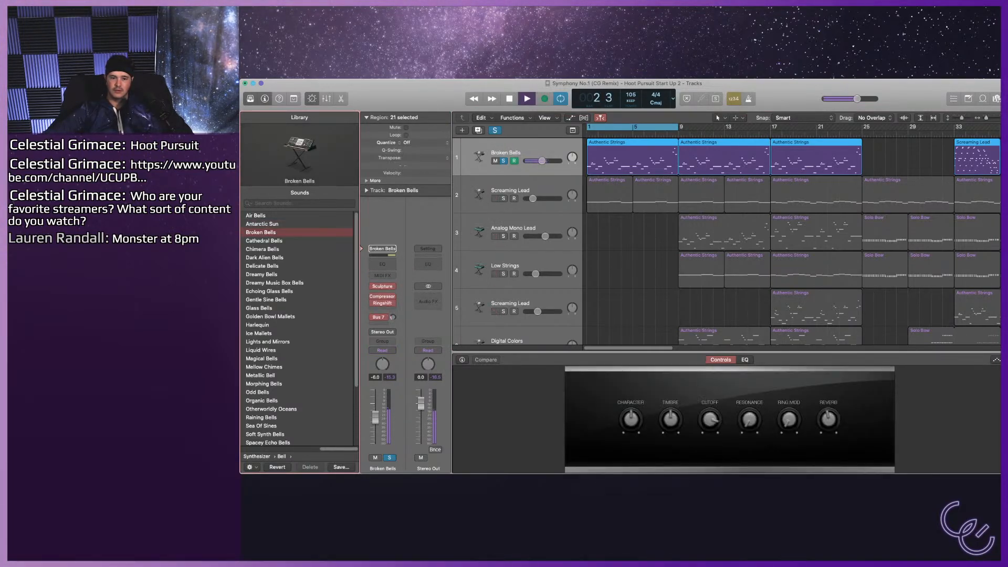
{"action": "key", "text": "Down"}
{"action": "key", "text": "Down"}
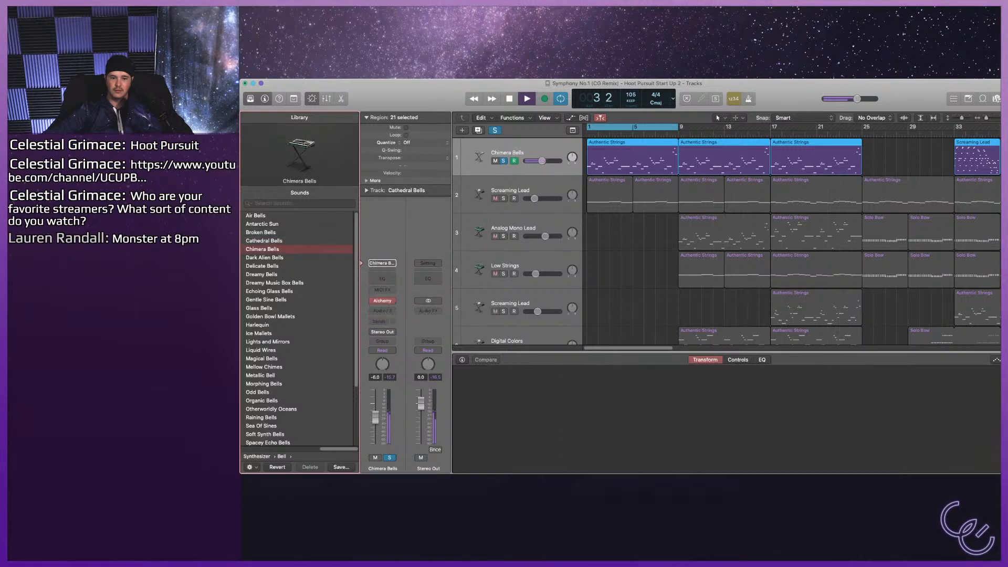
{"action": "key", "text": "Down"}
{"action": "key", "text": "Down"}
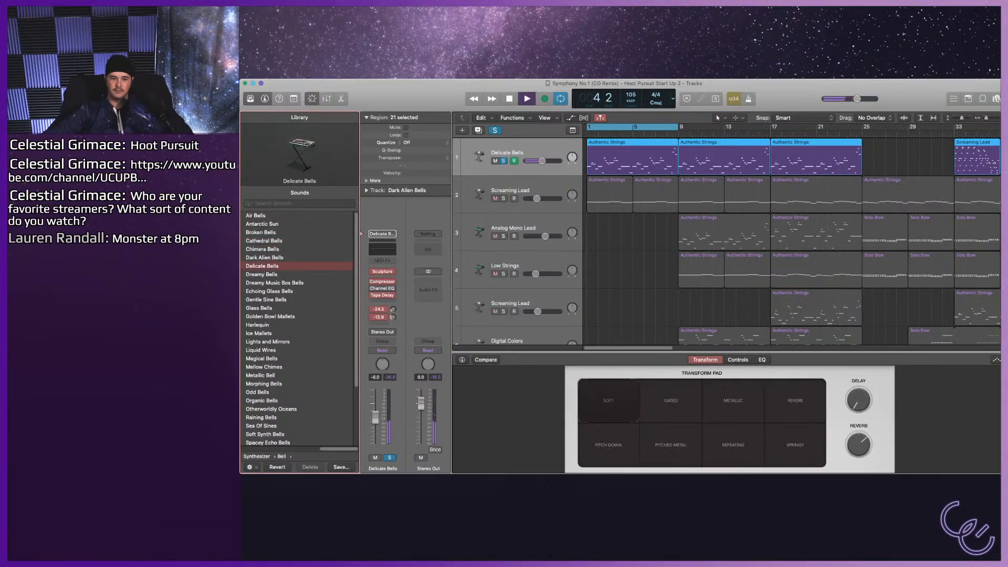
{"action": "key", "text": "Down"}
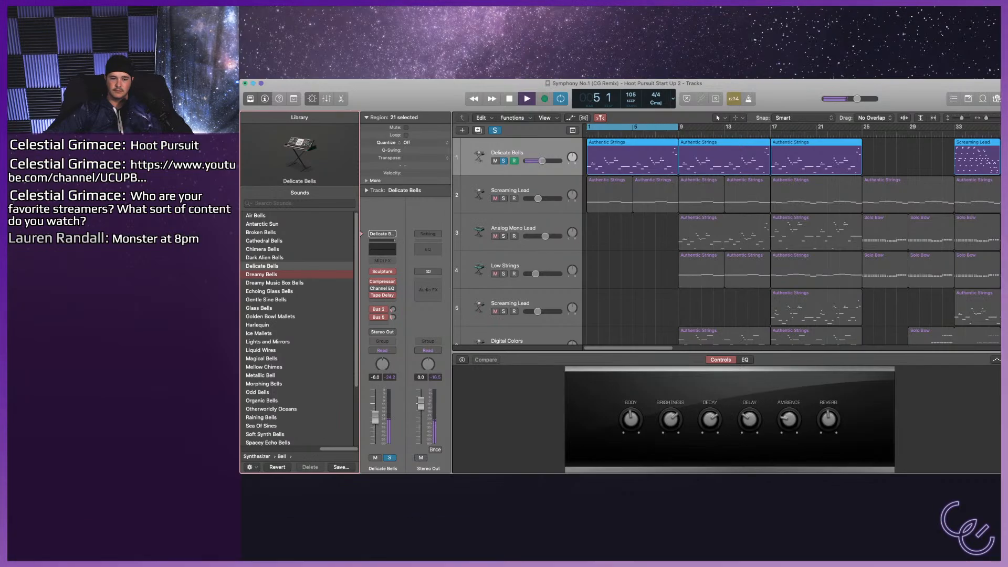
{"action": "key", "text": "Down"}
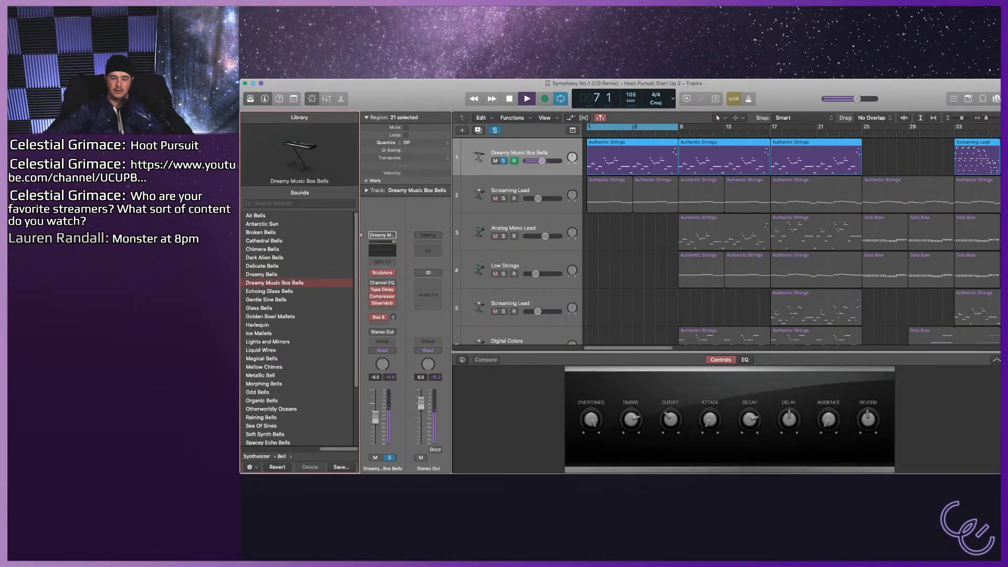
{"action": "key", "text": "space"}
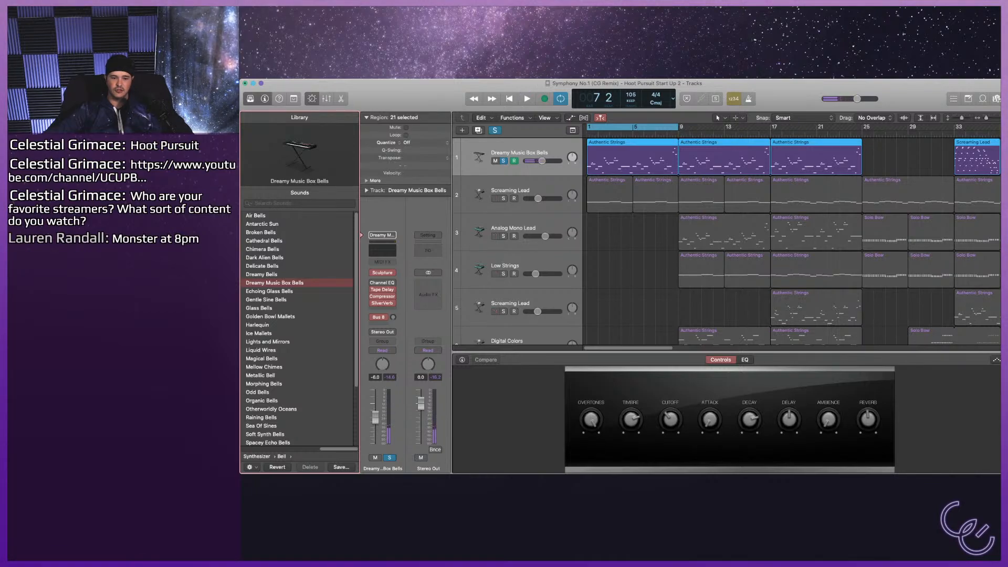
Audition the bell sounds from Echoing Glass Bells through Harlequin on track 1 and raise its volume to -2.2 dB.
{"action": "key", "text": "Down"}
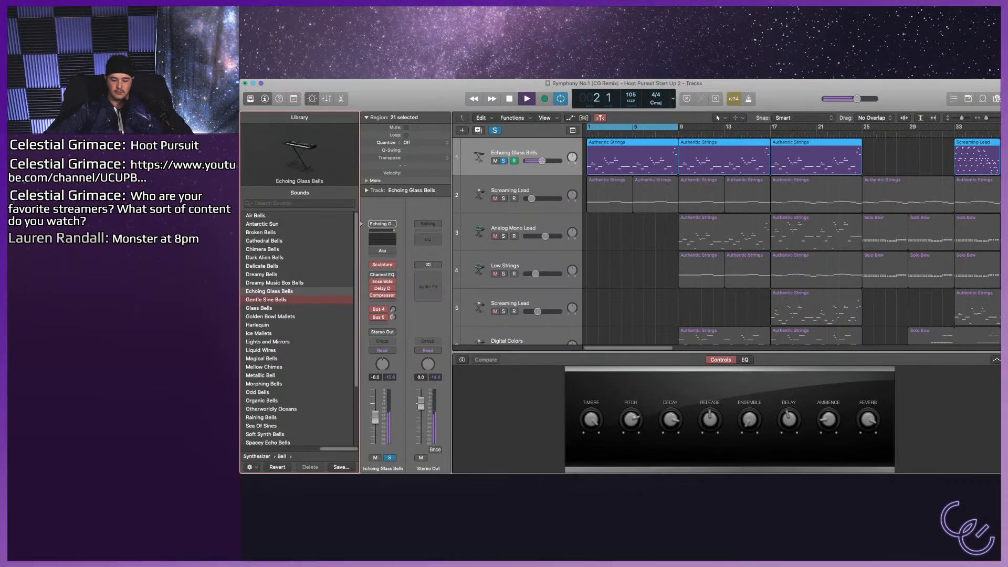
{"action": "key", "text": "Down"}
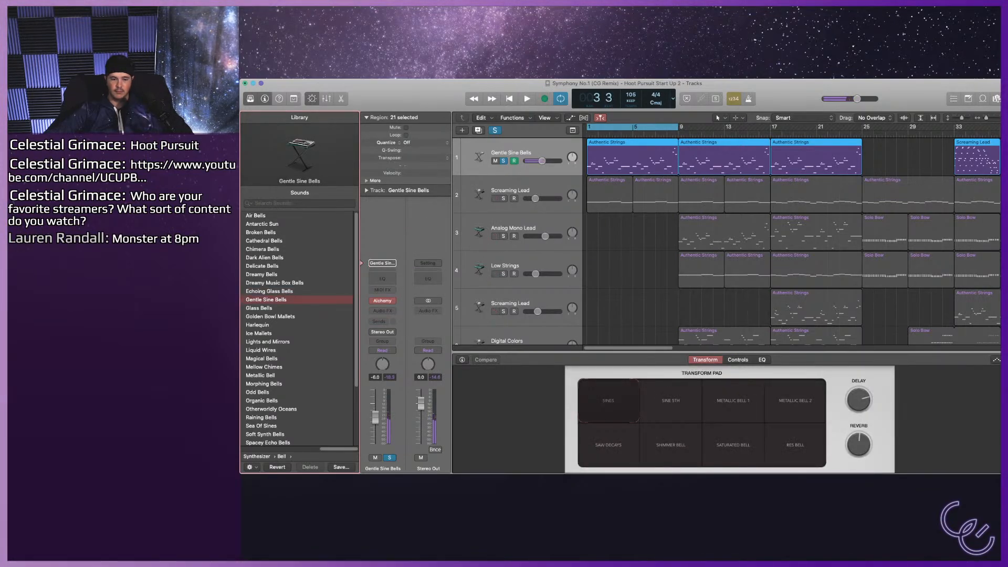
{"action": "key", "text": "Down"}
{"action": "key", "text": "Down"}
{"action": "key", "text": "Down"}
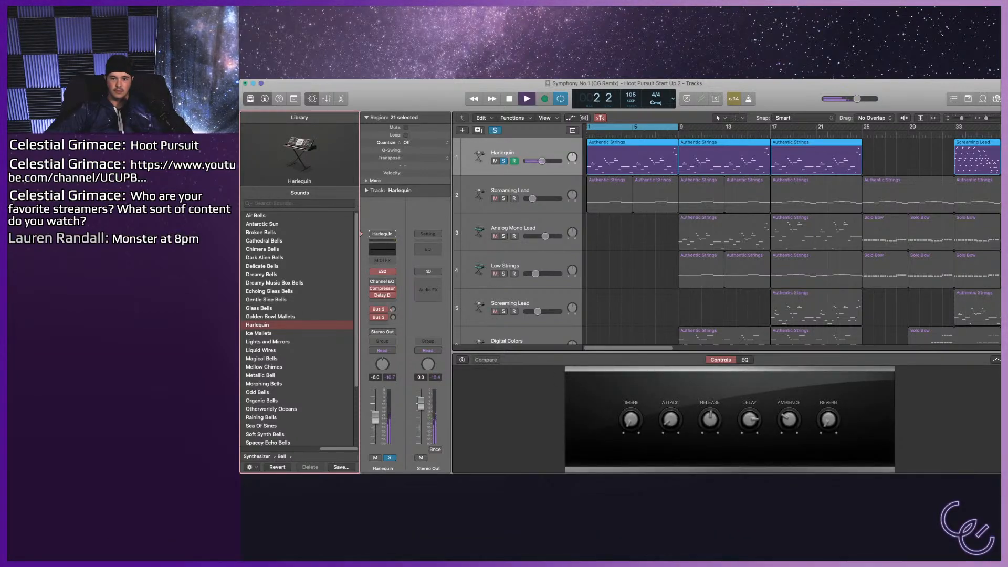
{"action": "left_click_drag", "start_coordinate": [541, 162], "coordinate": [547, 162]}
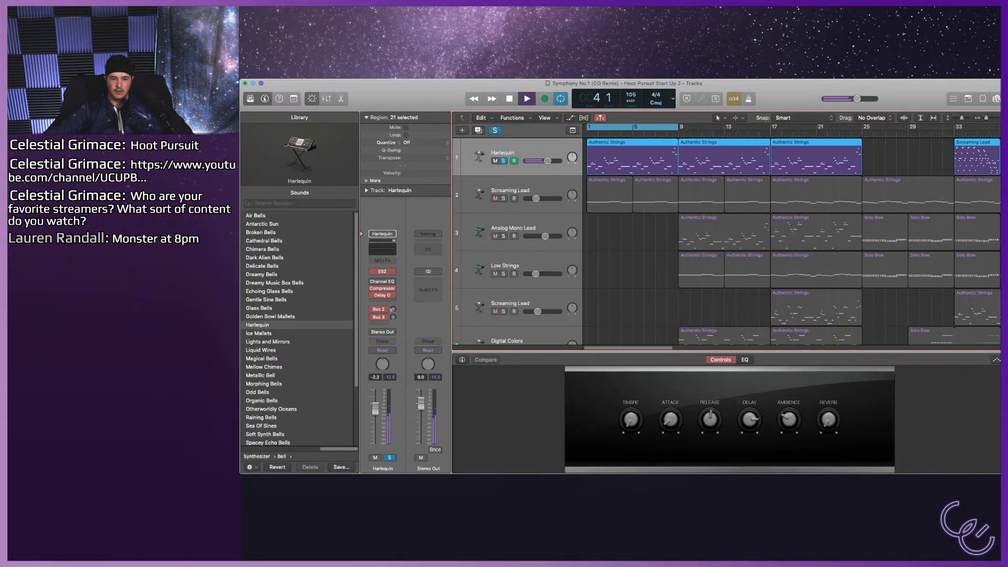
Audition Golden Bowl Mallets, Liquid Wires and Magical Bells on the soloed first track.
{"action": "left_click", "coordinate": [270, 317]}
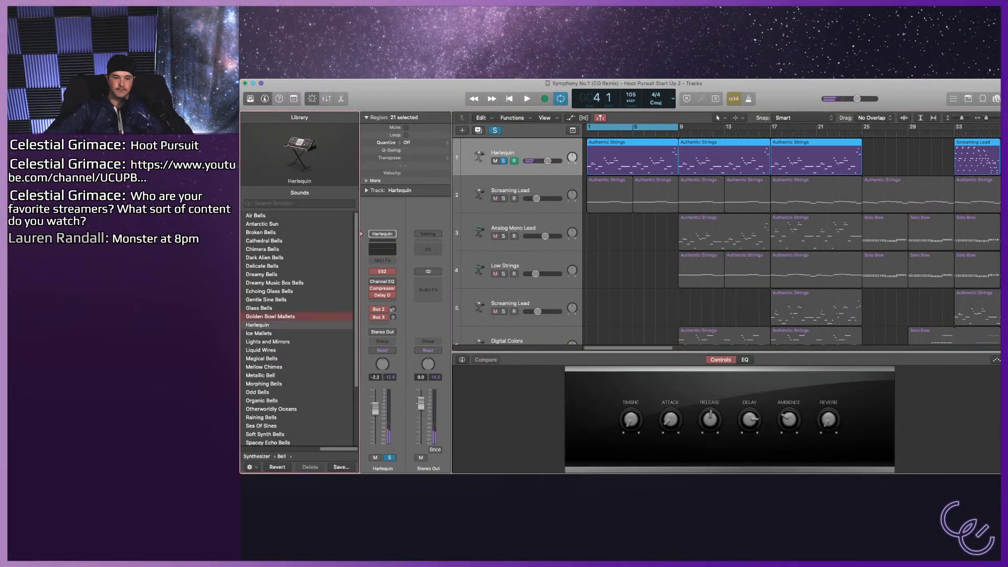
{"action": "key", "text": "space"}
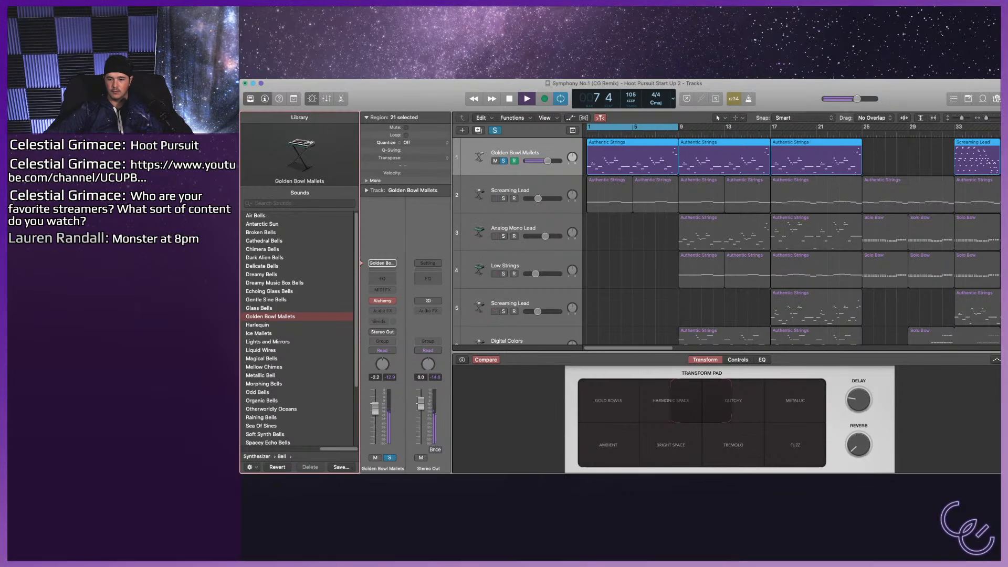
{"action": "key", "text": "space"}
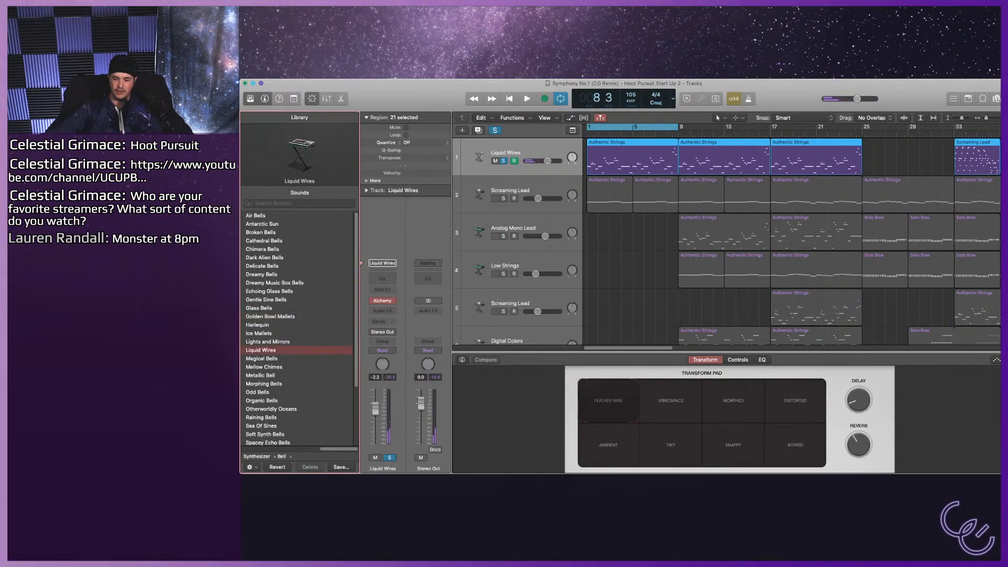
{"action": "key", "text": "space"}
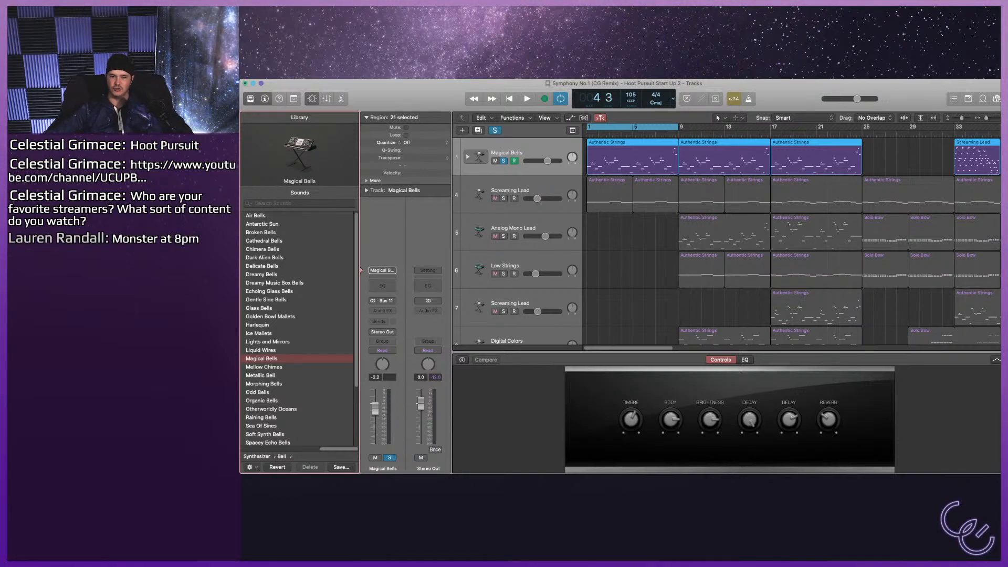
Load Mellow Chimes on the soloed first track, audition its Transform Pad variations through Detuned, and show its sound controls.
{"action": "key", "text": "space"}
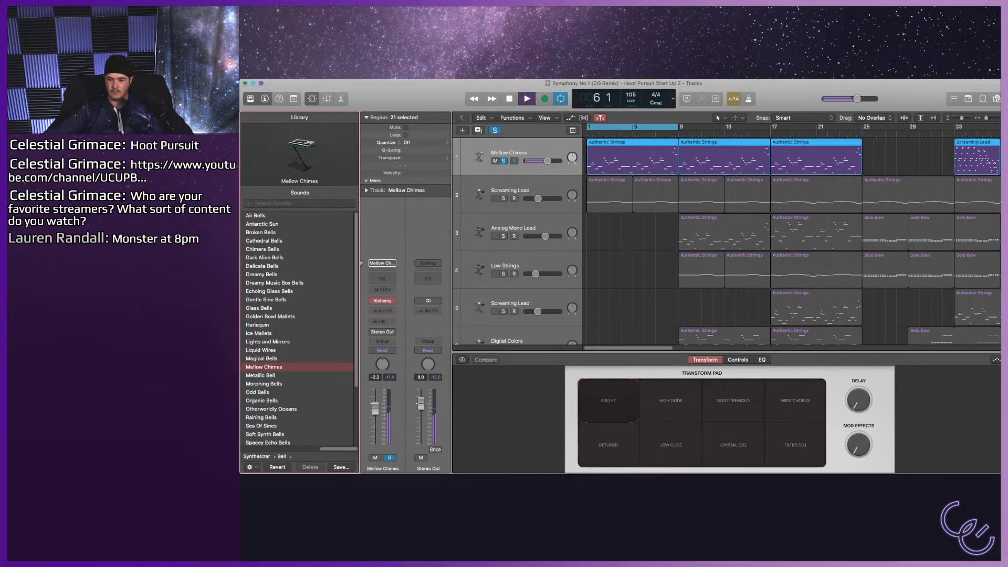
{"action": "left_click", "coordinate": [671, 401]}
{"action": "left_click", "coordinate": [732, 400]}
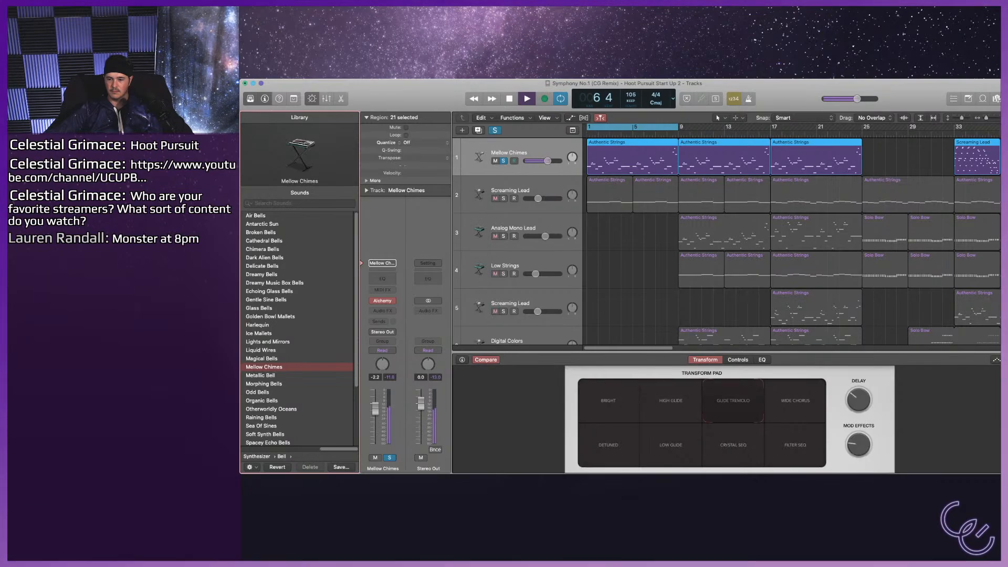
{"action": "left_click", "coordinate": [733, 445]}
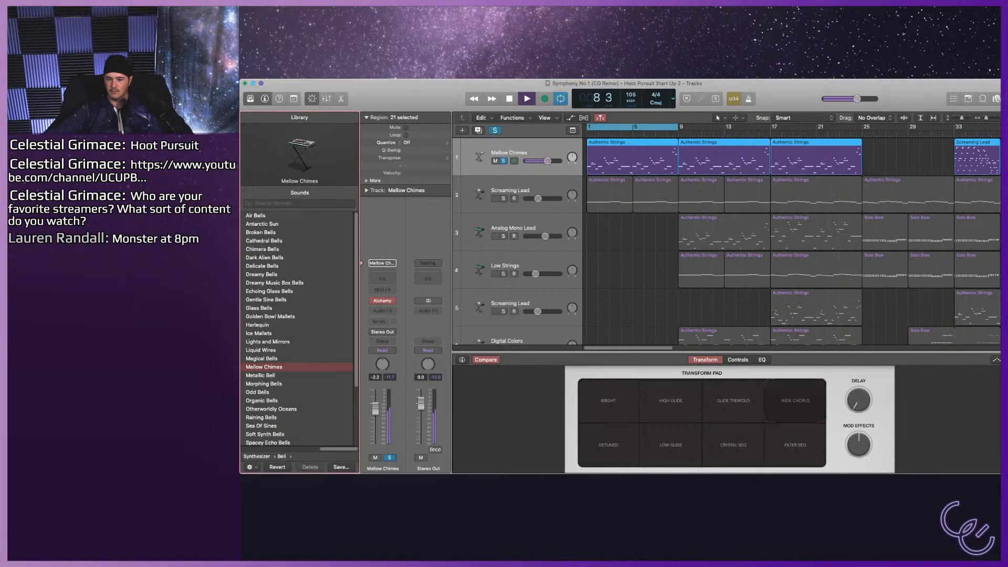
{"action": "left_click", "coordinate": [608, 445]}
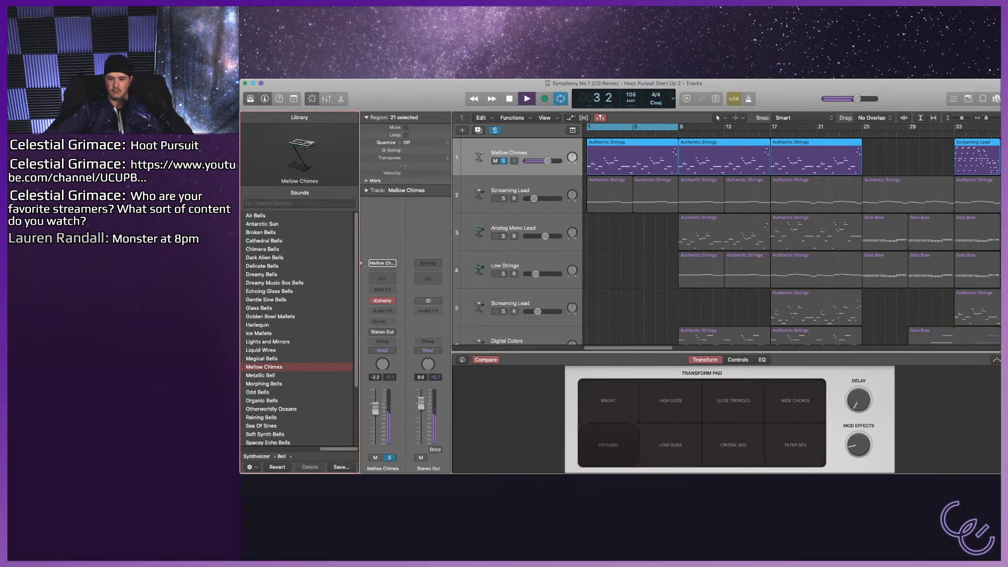
{"action": "left_click", "coordinate": [738, 361]}
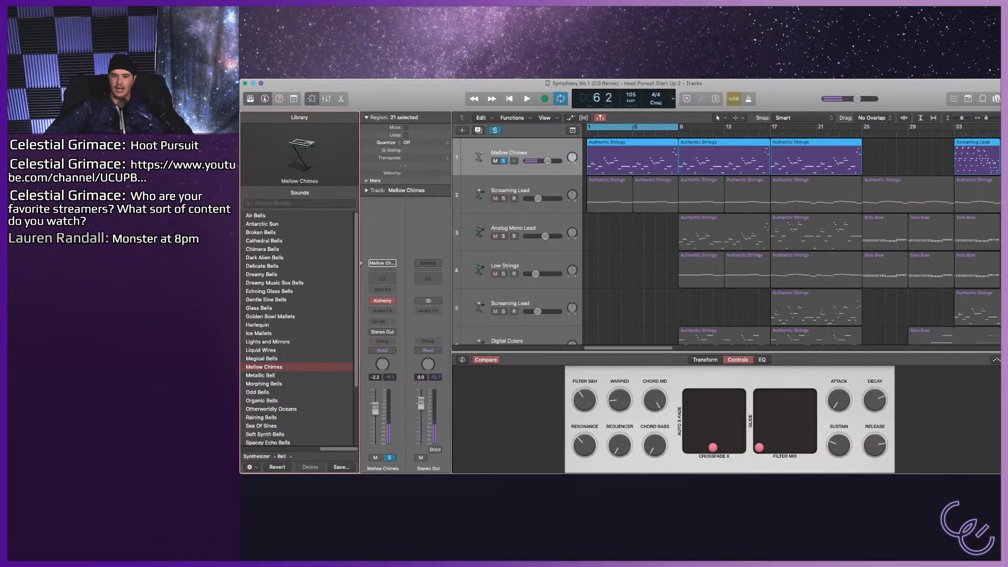
Turn off the cycle and the Mellow Chimes solo, and play the arrangement with all tracks.
{"action": "key", "text": "c"}
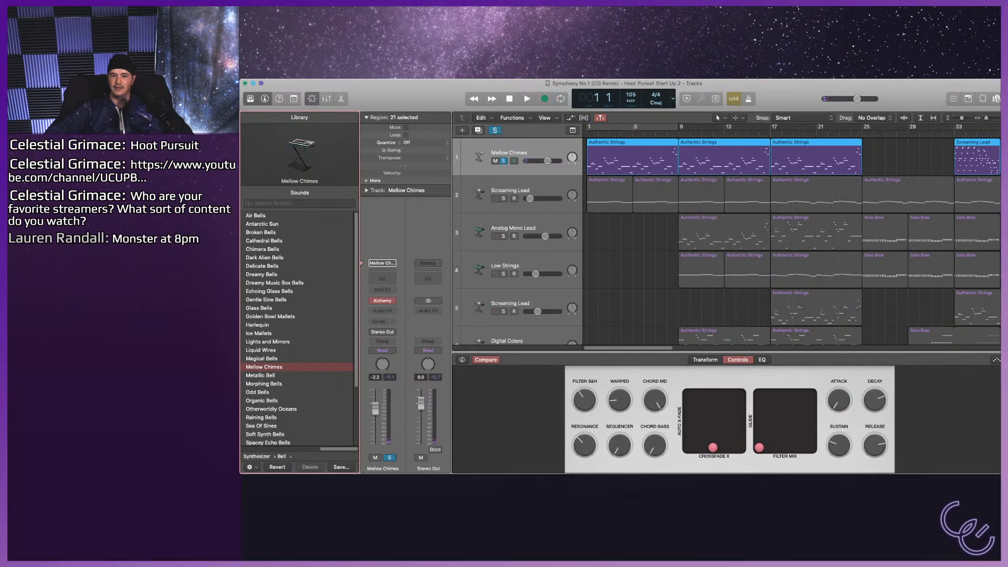
{"action": "key", "text": "s"}
{"action": "key", "text": "space"}
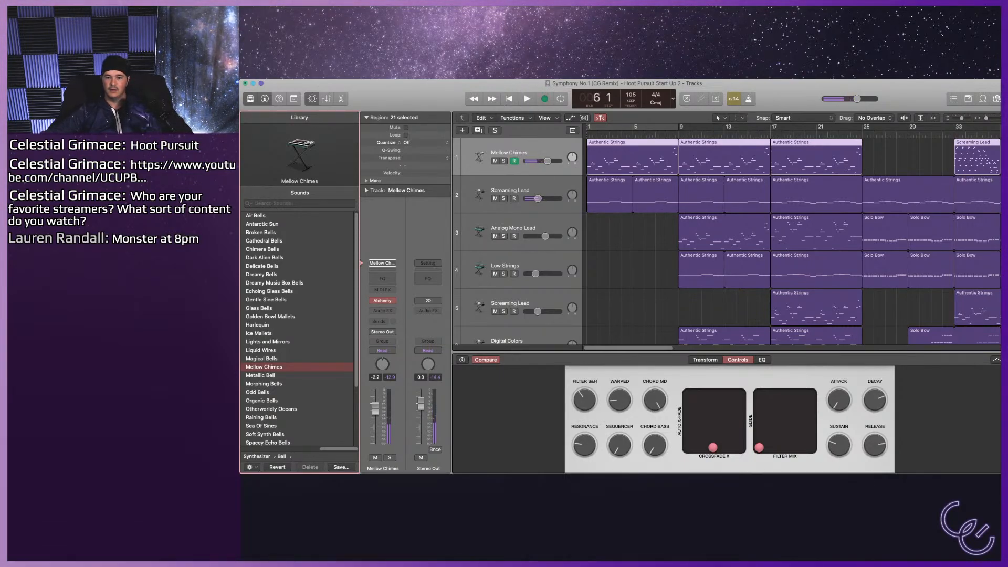
Load Acid Etched Bass from the synthesizer bass sounds on track 2, then solo and loop it for a brief listen.
{"action": "left_click", "coordinate": [510, 191]}
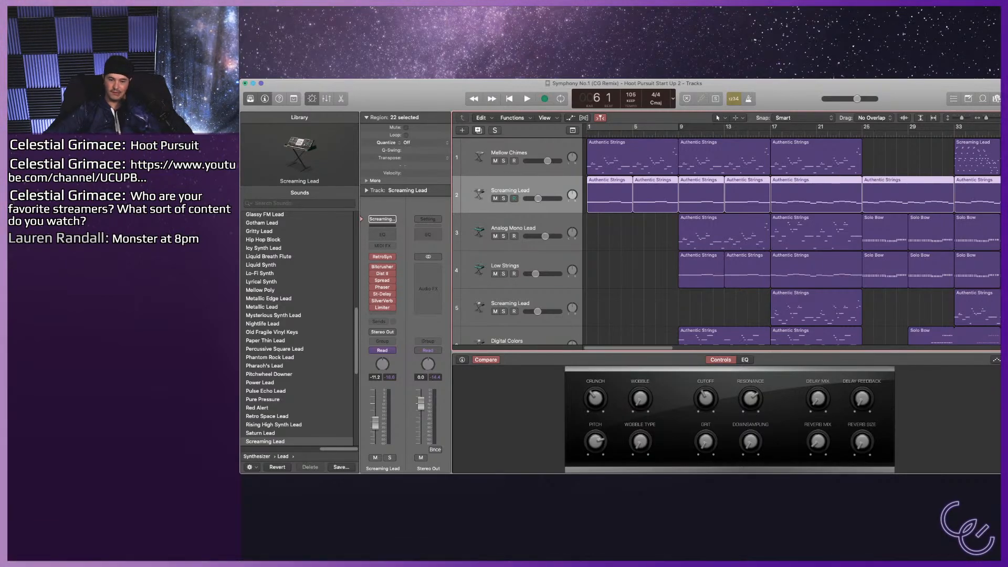
{"action": "scroll", "coordinate": [299, 328], "scroll_direction": "left", "scroll_amount": 6}
{"action": "scroll", "coordinate": [299, 329], "scroll_direction": "right", "scroll_amount": 3}
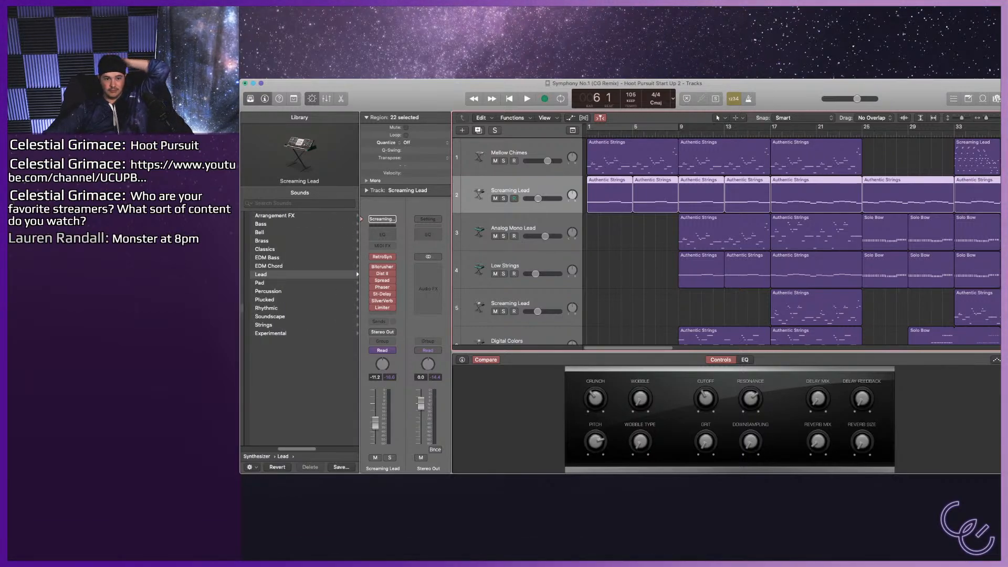
{"action": "left_click", "coordinate": [261, 224]}
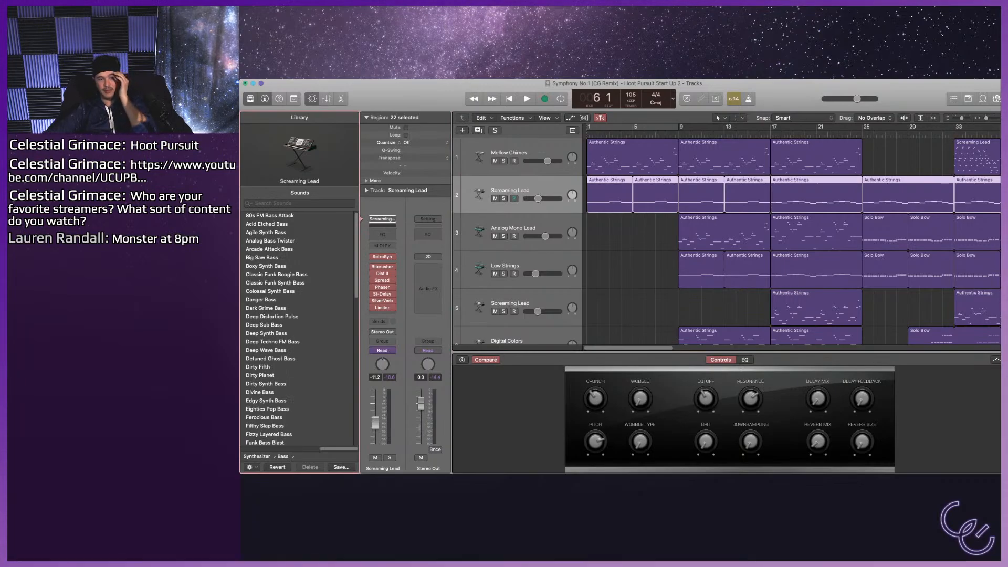
{"action": "left_click", "coordinate": [267, 225]}
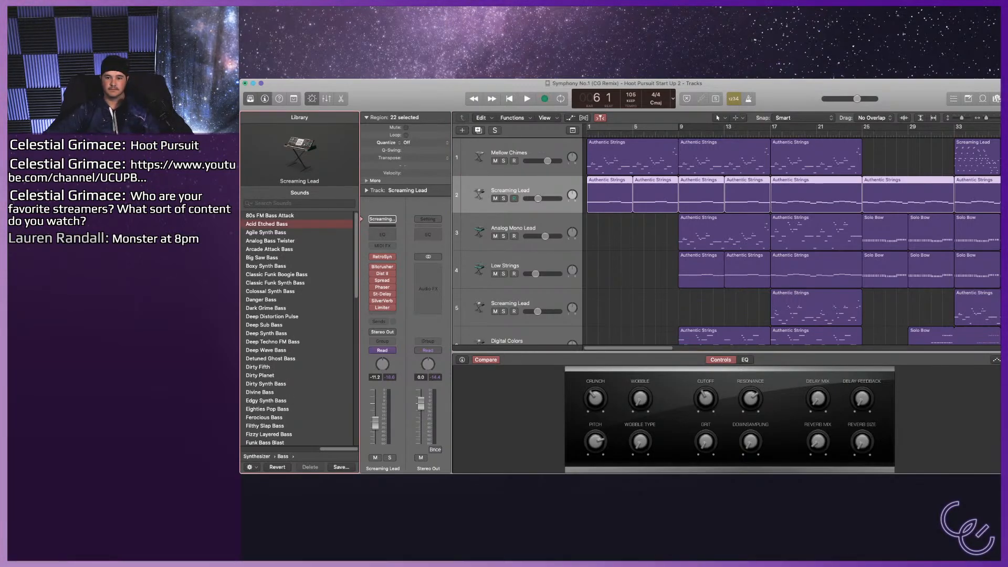
{"action": "left_click", "coordinate": [503, 199]}
{"action": "key", "text": "c"}
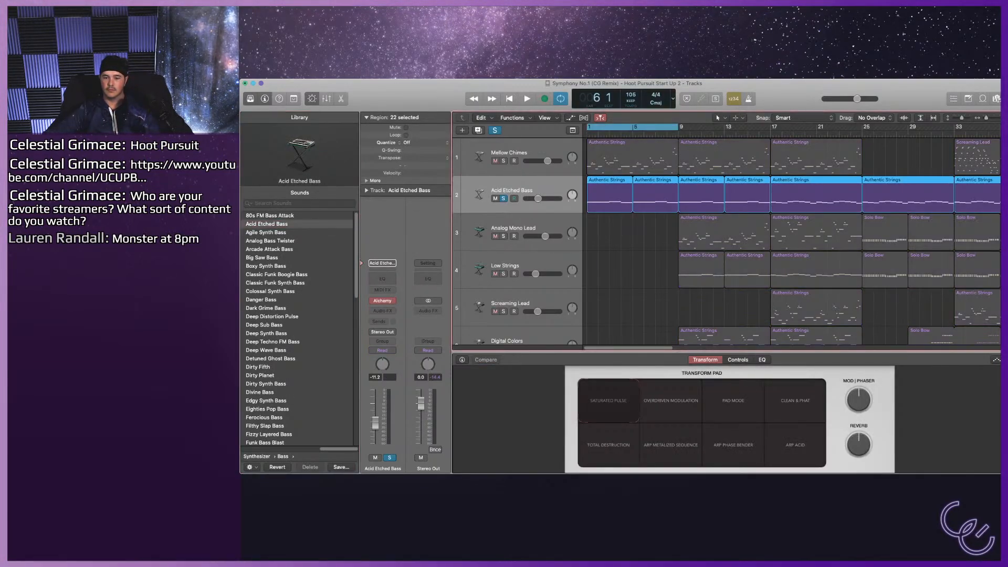
{"action": "key", "text": "space"}
{"action": "key", "text": "space"}
Load Agile Synth Bass on track 2 and transpose its selected notes in the first 16 bars up one octave.
{"action": "left_click", "coordinate": [266, 233]}
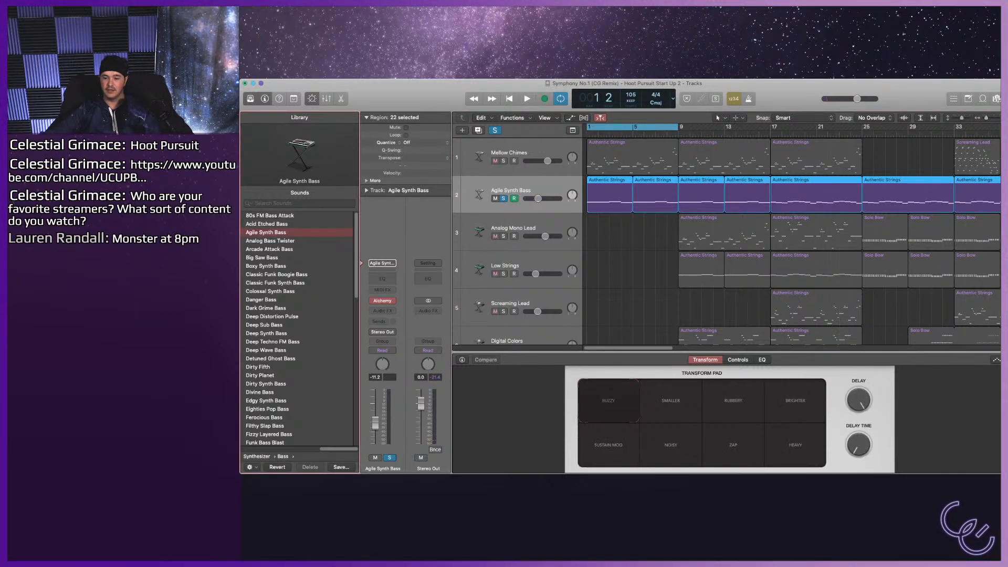
{"action": "key", "text": "p"}
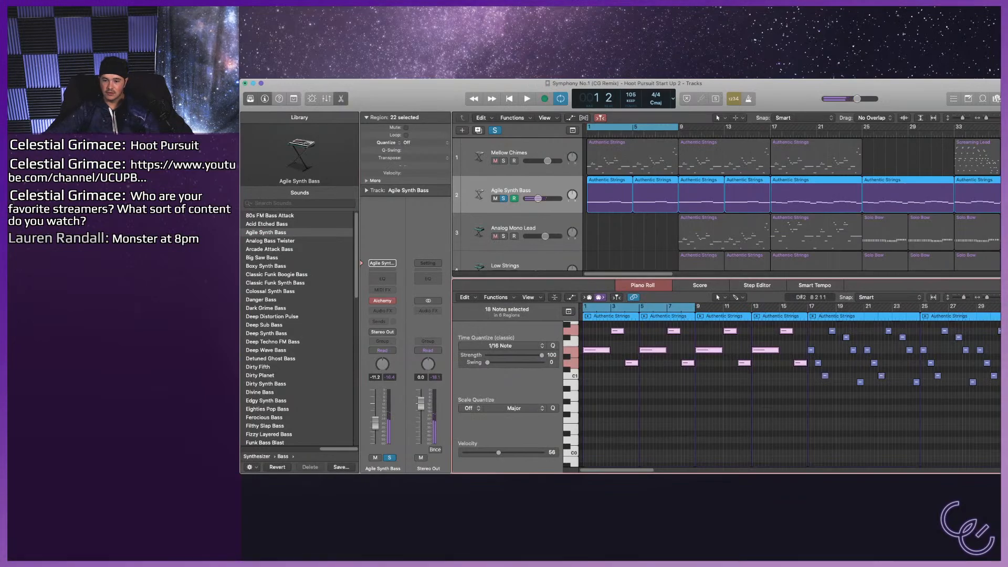
{"action": "scroll", "coordinate": [787, 378], "scroll_direction": "up", "scroll_amount": 2}
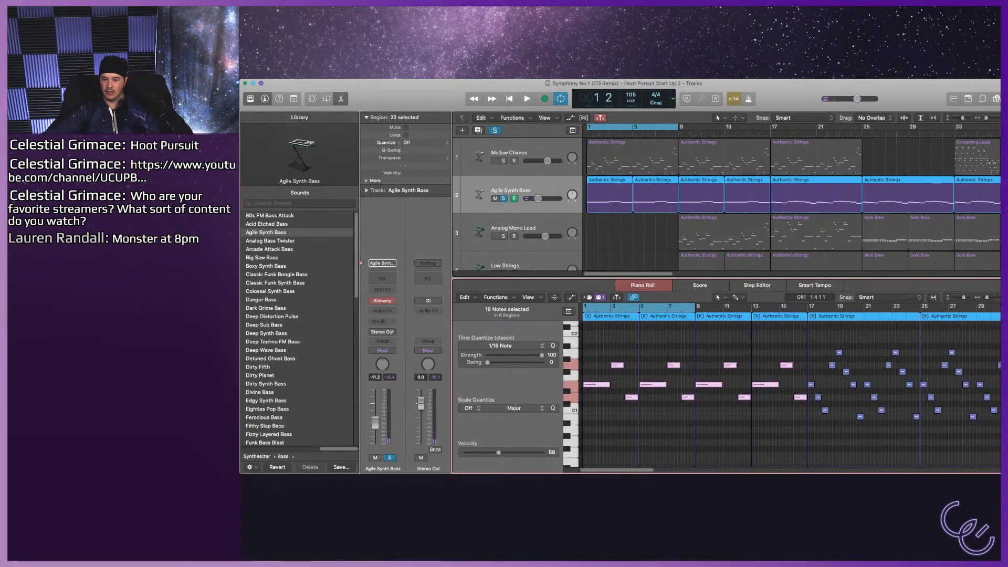
{"action": "scroll", "coordinate": [787, 389], "scroll_direction": "up", "scroll_amount": 3}
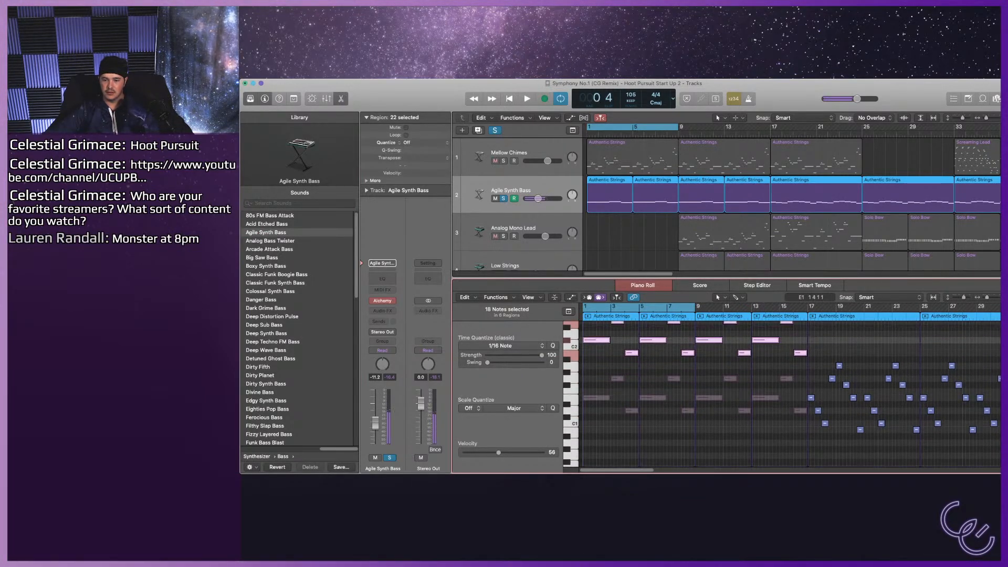
{"action": "key", "text": "space"}
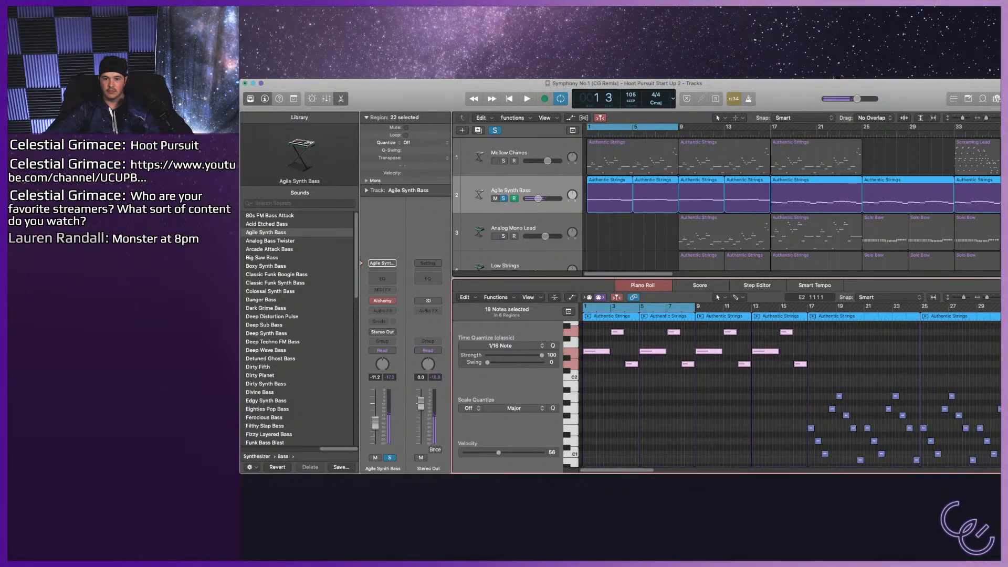
Show automation on the tracks and raise the Agile Synth Bass volume to -5.5 dB during playback.
{"action": "key", "text": "a"}
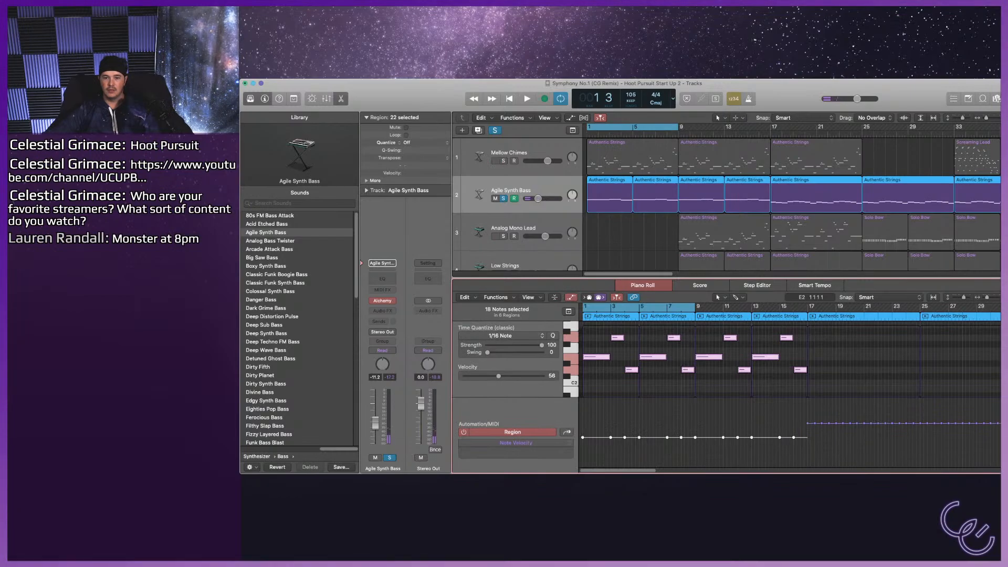
{"action": "left_click", "coordinate": [540, 187]}
{"action": "key", "text": "a"}
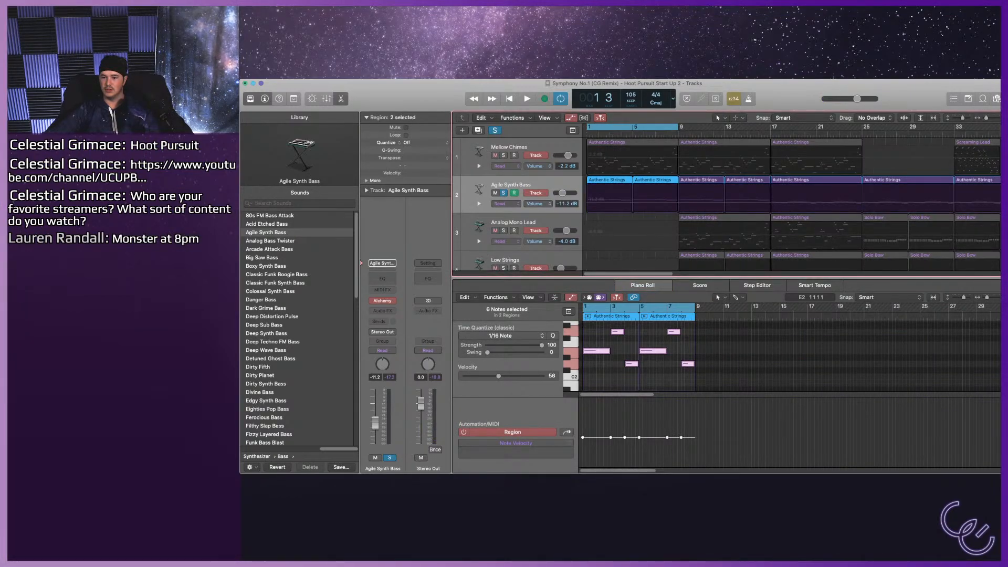
{"action": "left_click_drag", "start_coordinate": [563, 193], "coordinate": [564, 193]}
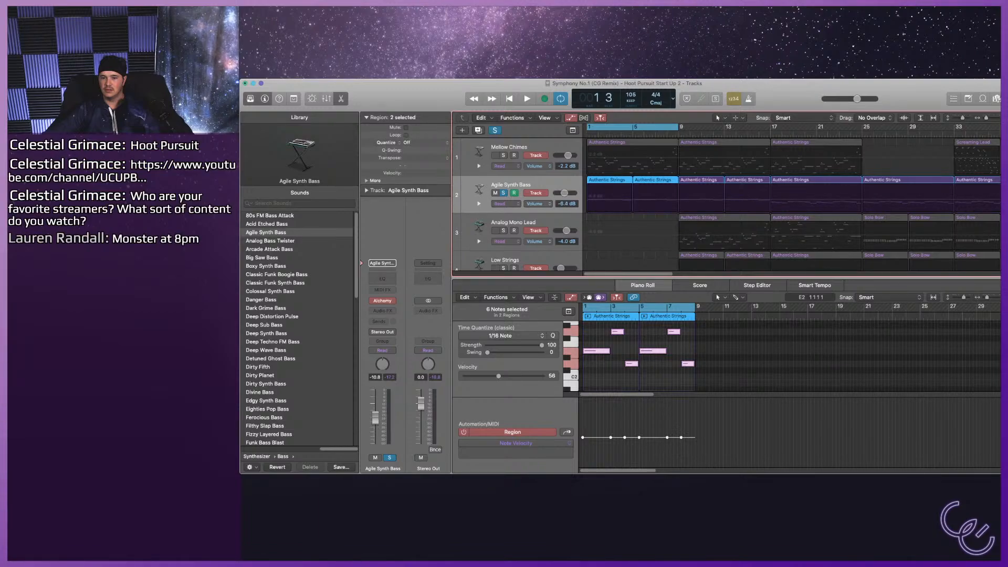
{"action": "key", "text": "space"}
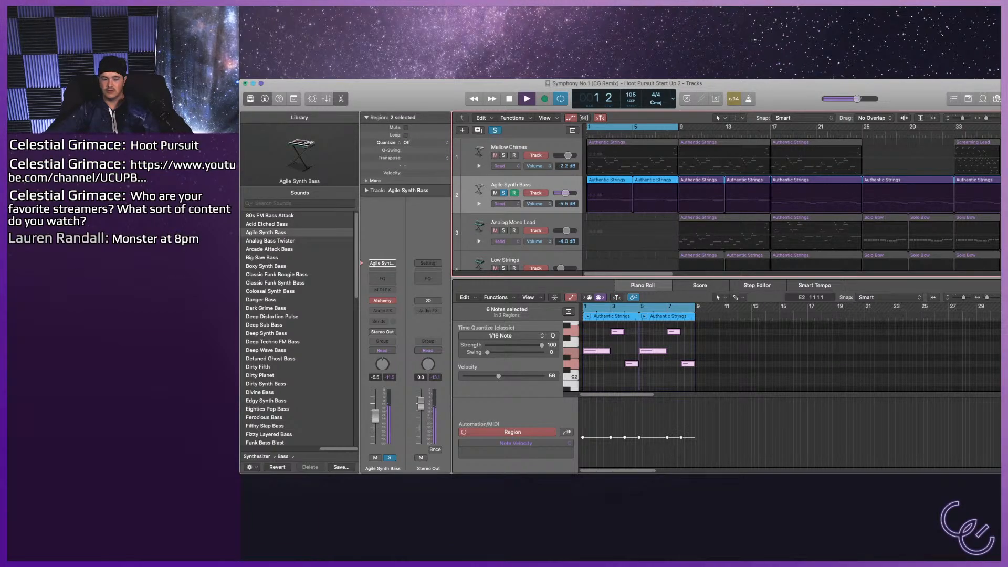
Audition the Zap, Heavy, Brighter and Rubbery variations of Agile Synth Bass on its Transform Pad.
{"action": "key", "text": "b"}
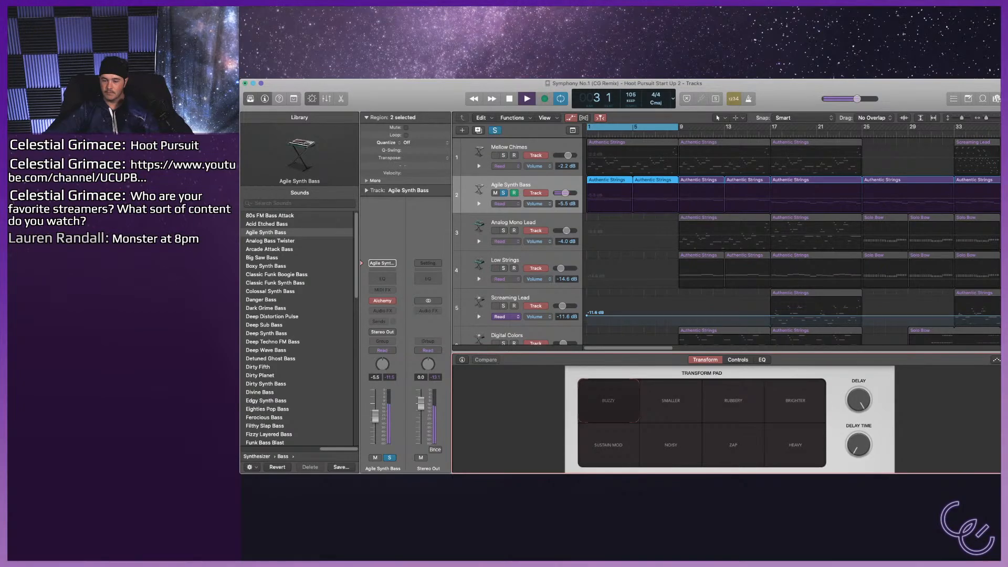
{"action": "left_click", "coordinate": [733, 444]}
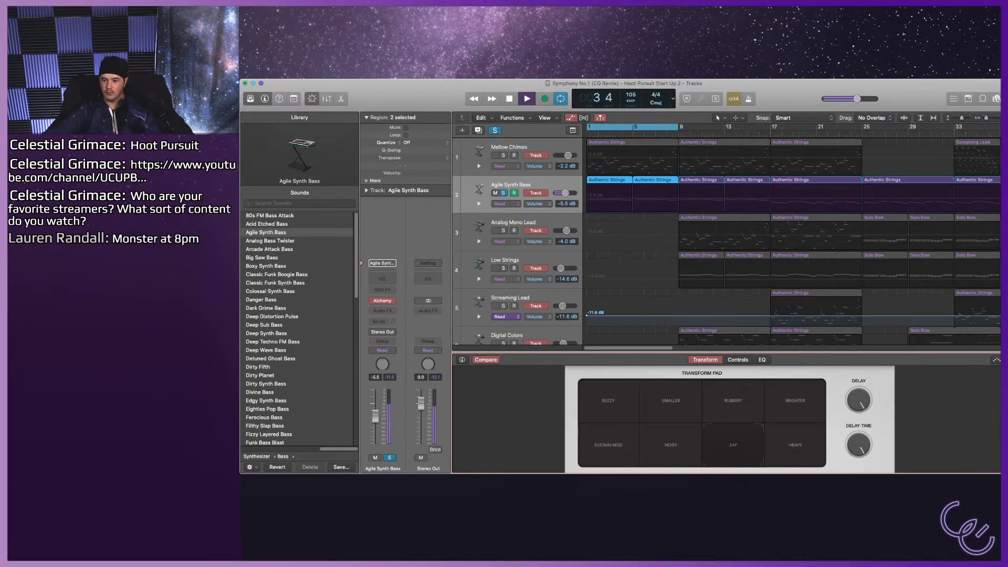
{"action": "left_click", "coordinate": [795, 445]}
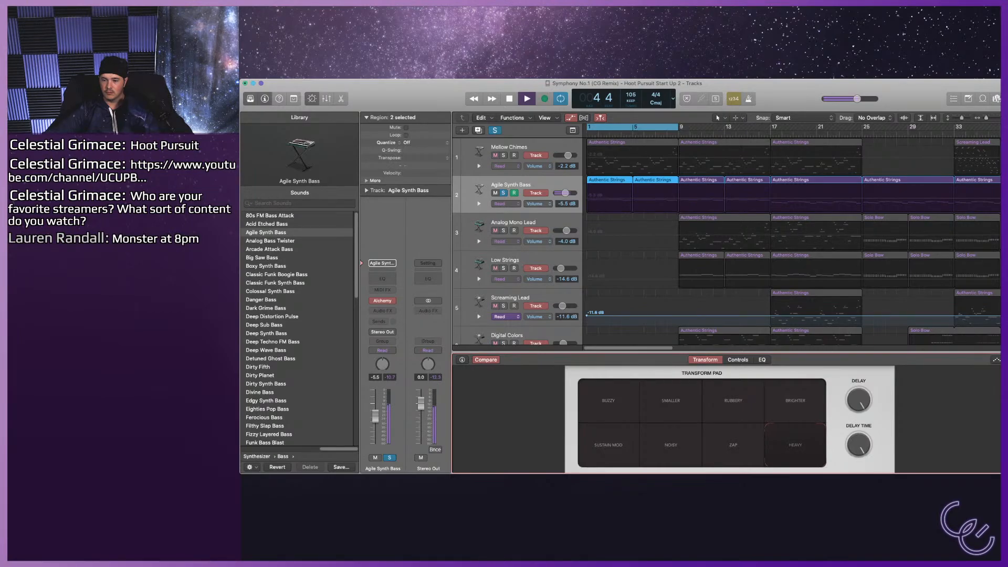
{"action": "left_click", "coordinate": [795, 401]}
{"action": "key", "text": "space"}
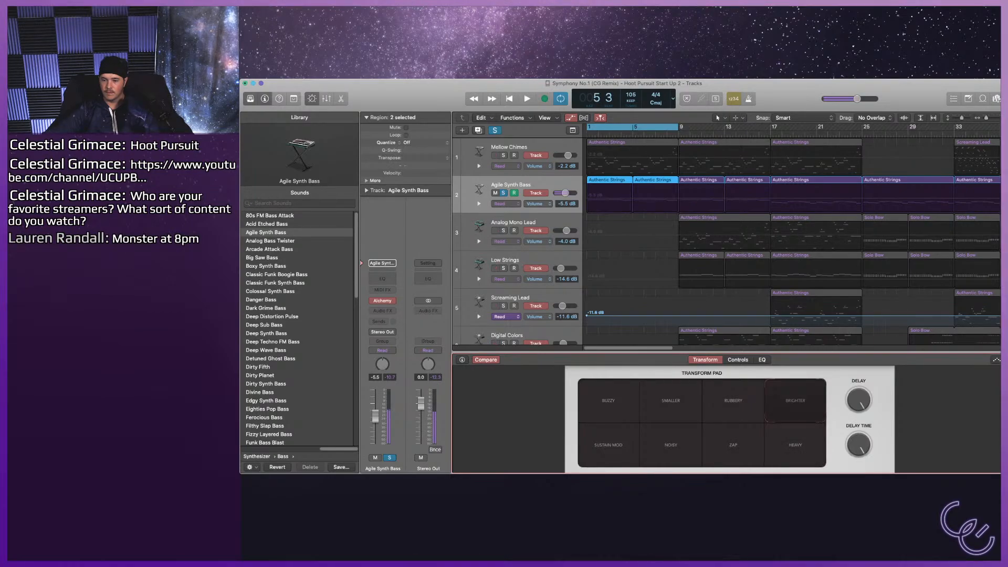
{"action": "left_click", "coordinate": [732, 401]}
{"action": "key", "text": "space"}
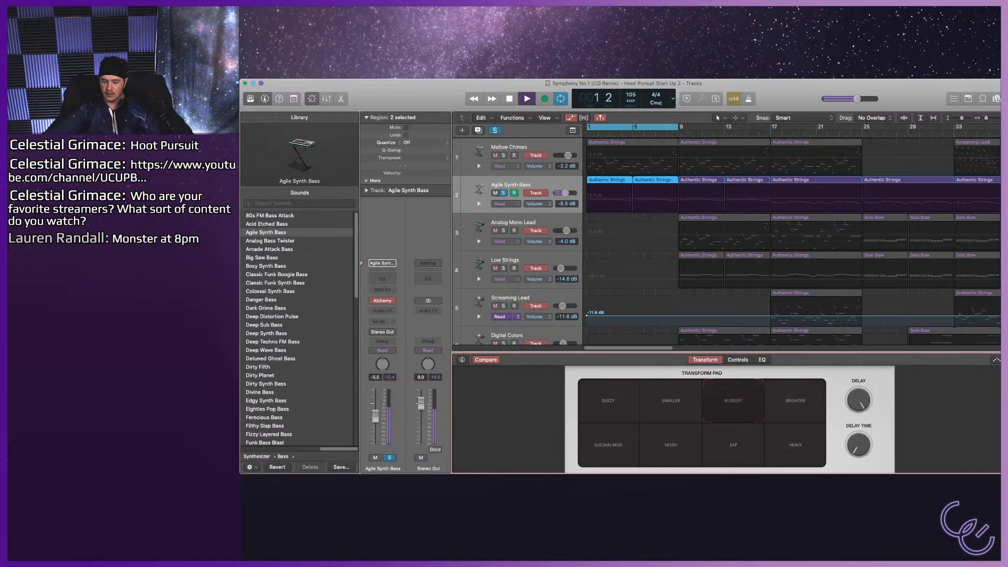
{"action": "key", "text": "space"}
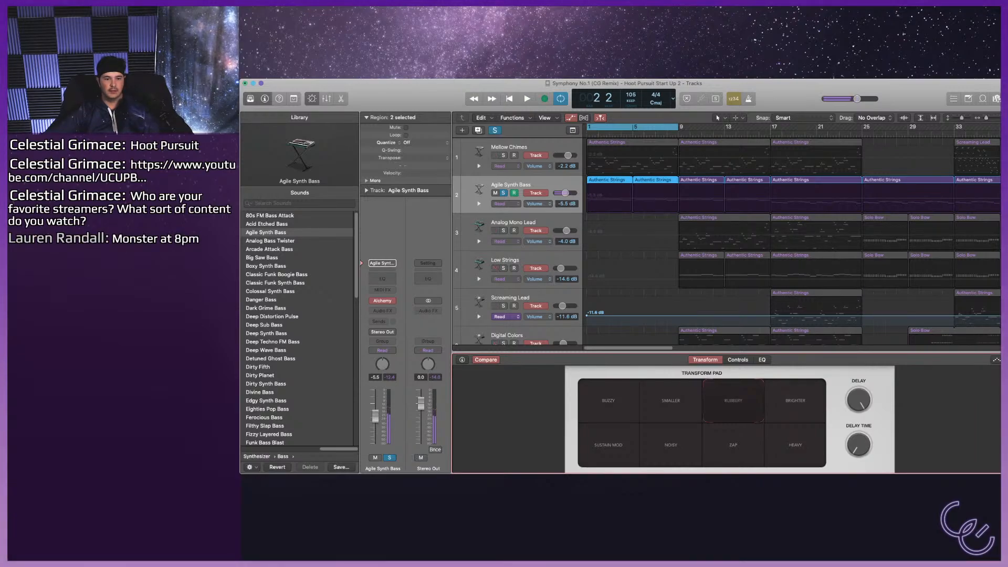
Replace track 2's sound with Analog Bass Twister using the Bass Sweep variation, unsolo it, and lower its volume to -8.6 dB.
{"action": "left_click", "coordinate": [269, 241]}
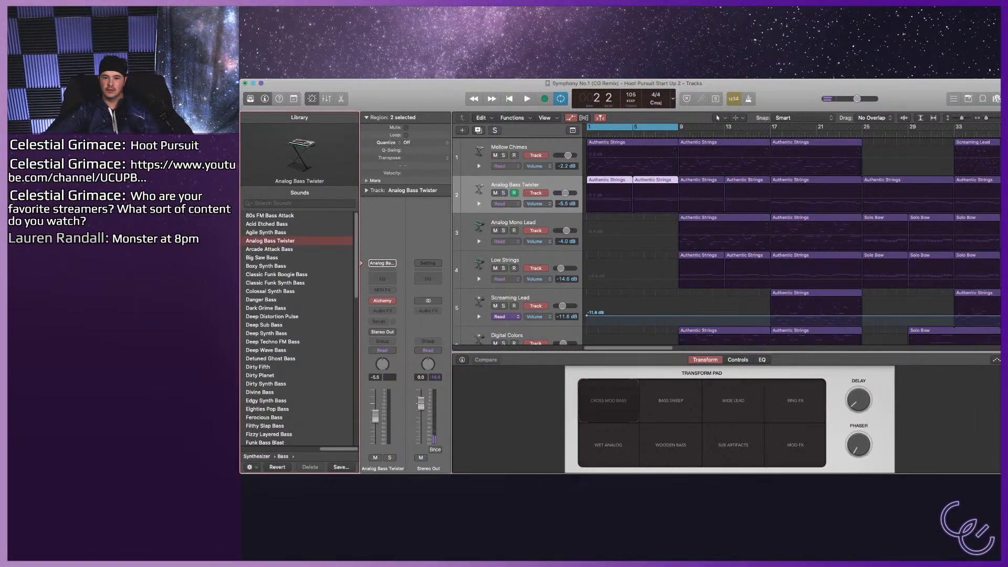
{"action": "key", "text": "space"}
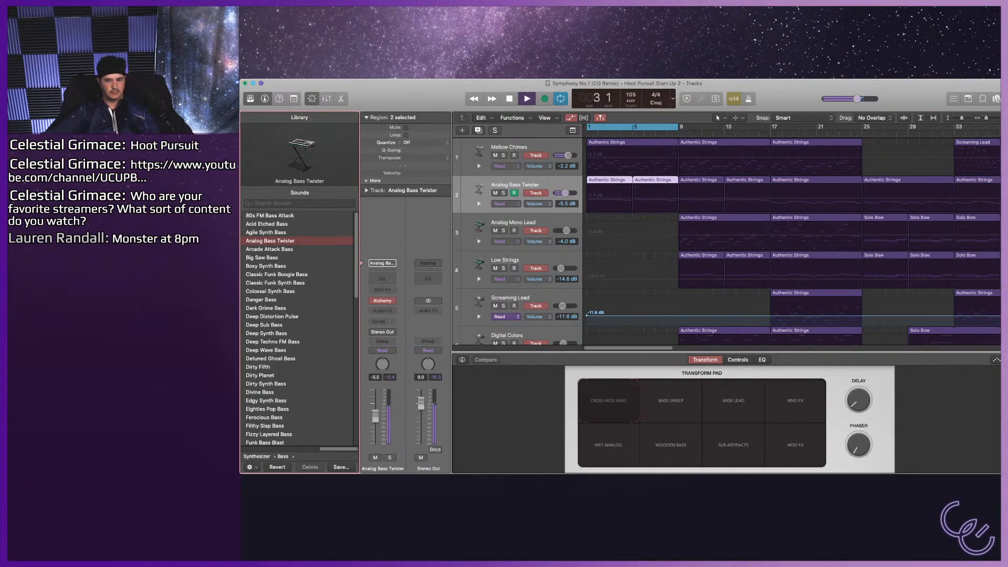
{"action": "left_click", "coordinate": [670, 400]}
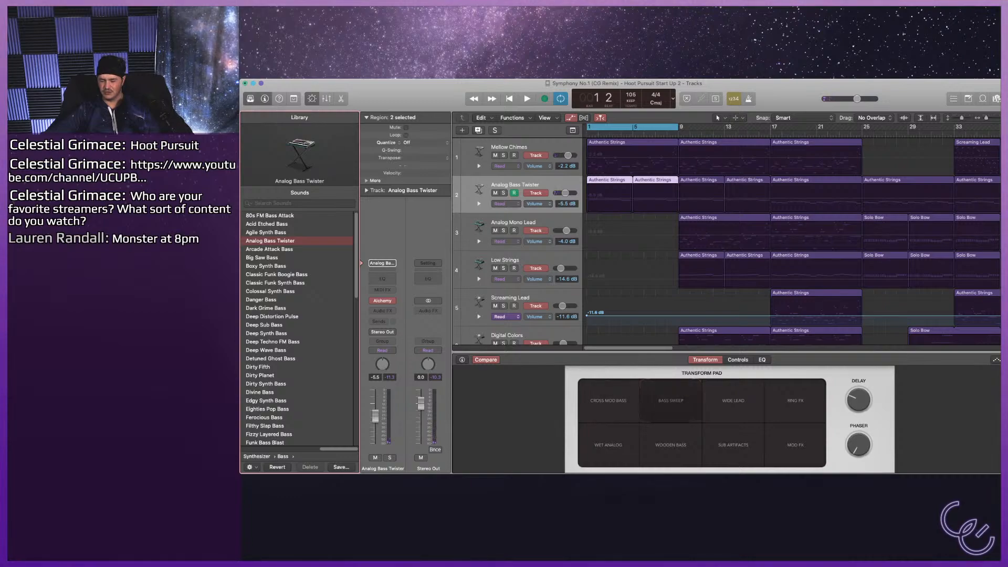
{"action": "key", "text": "space"}
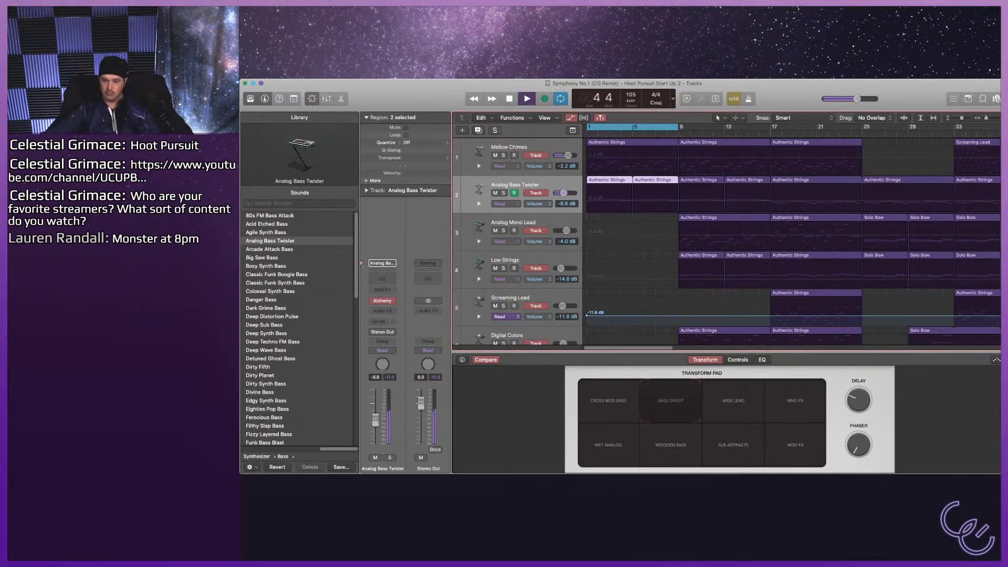
Briefly view the bass notes, play the mix past bar 9 without cycling, and select the Analog Mono Lead track.
{"action": "key", "text": "p"}
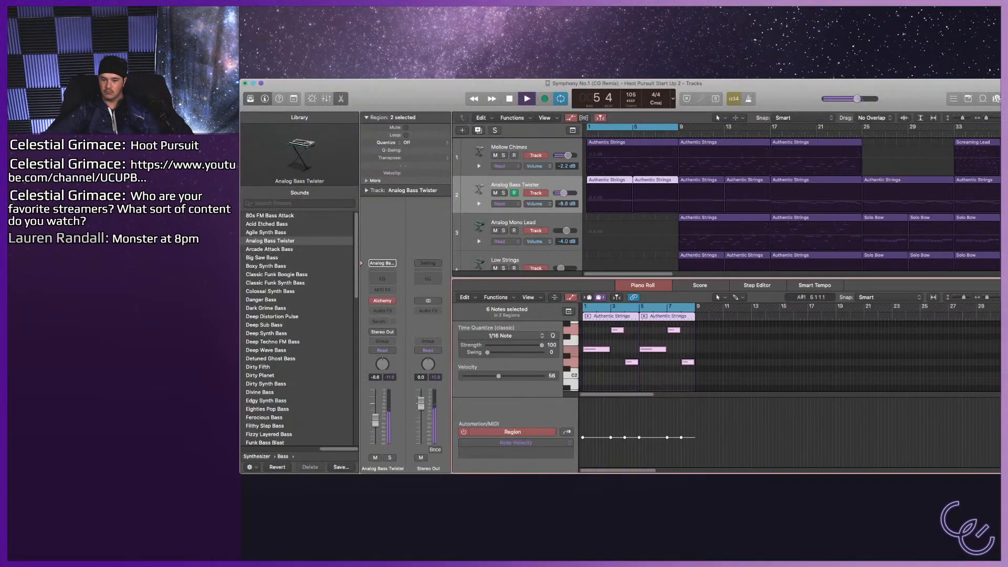
{"action": "key", "text": "p"}
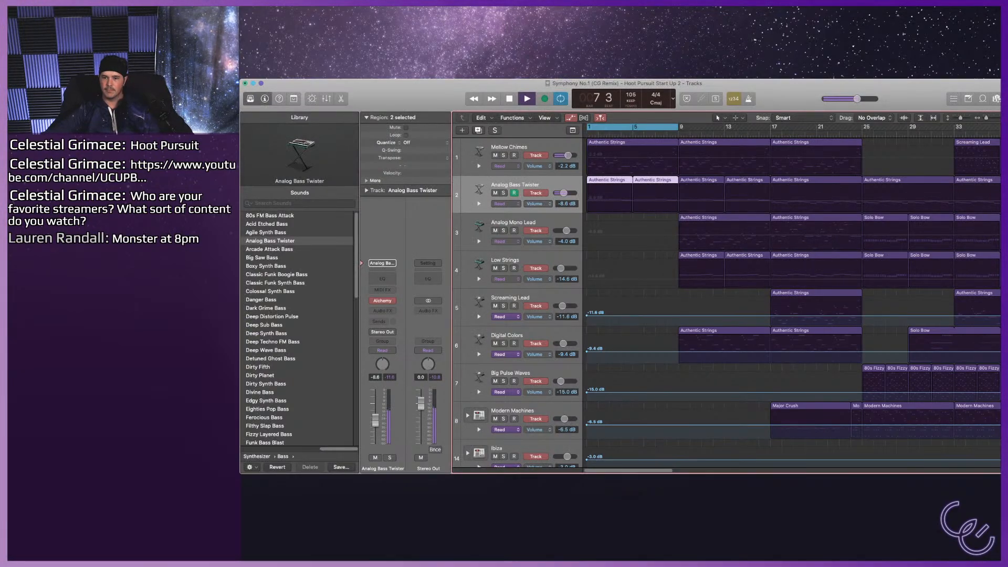
{"action": "key", "text": "c"}
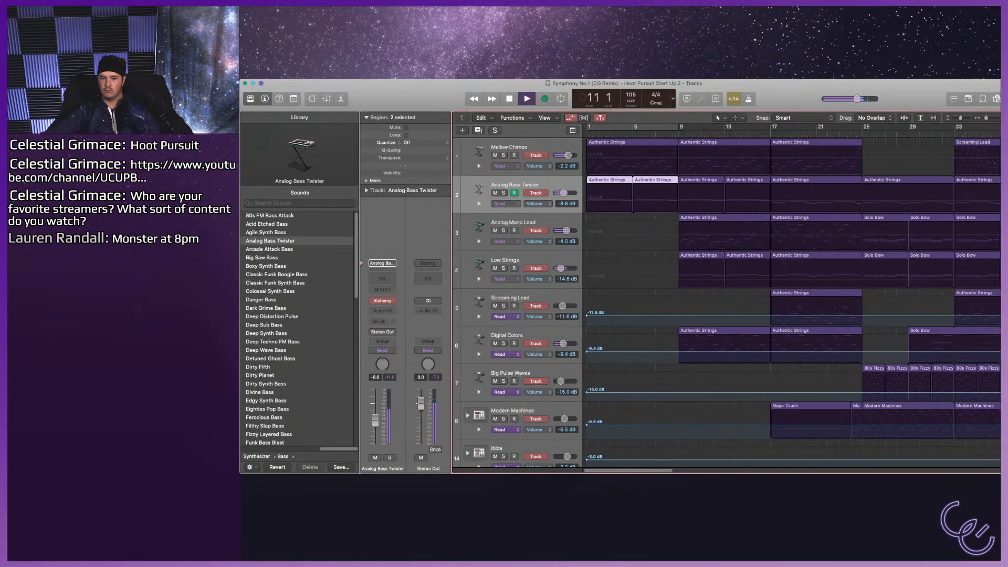
{"action": "key", "text": "space"}
{"action": "left_click", "coordinate": [513, 223]}
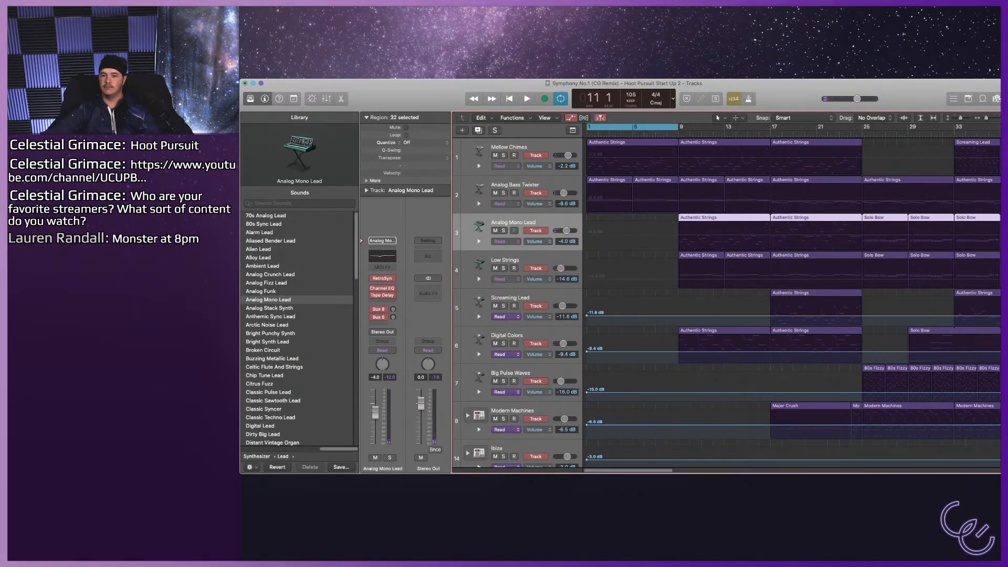
Move the cycle range to bars 9–17 with automation hidden, and select the Analog Mono Lead region at bar 9.
{"action": "left_click_drag", "start_coordinate": [632, 127], "coordinate": [724, 127]}
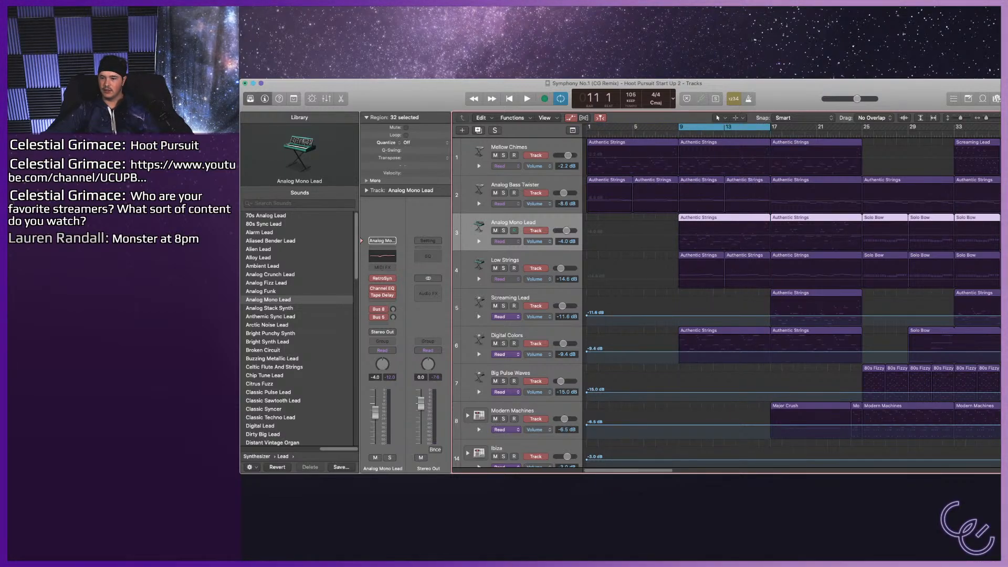
{"action": "key", "text": "a"}
{"action": "key", "text": "space"}
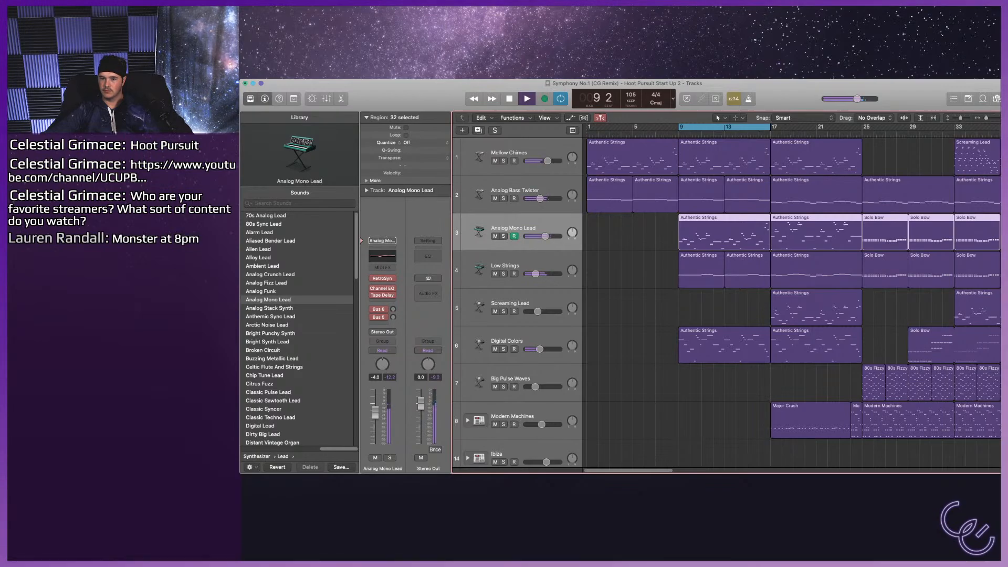
{"action": "key", "text": "space"}
{"action": "left_click", "coordinate": [725, 232]}
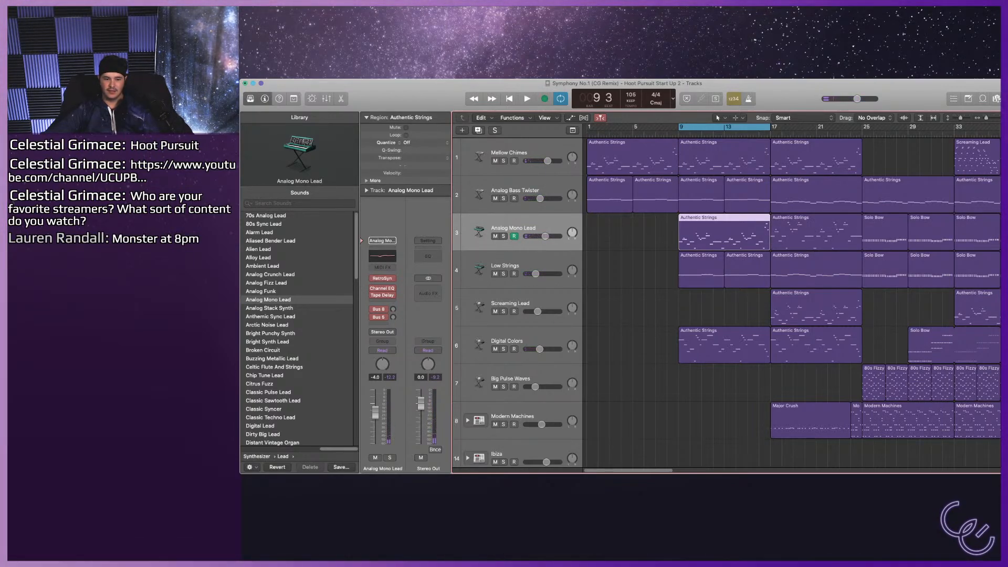
Try Arctic Noise Lead on track 3 with its Vocal and Thinner variations, comparing it soloed and in the mix.
{"action": "left_click", "coordinate": [267, 325]}
{"action": "key", "text": "space"}
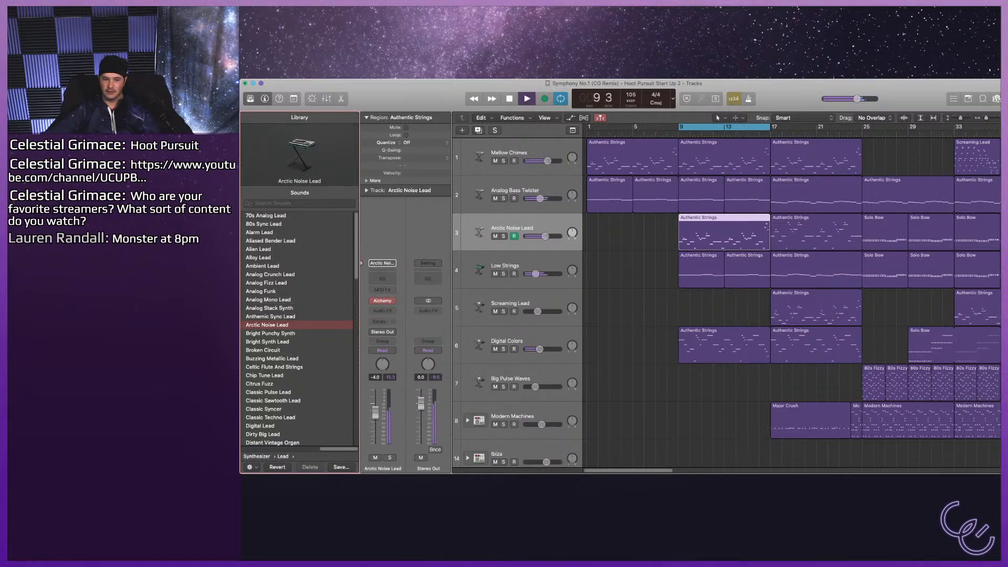
{"action": "key", "text": "e"}
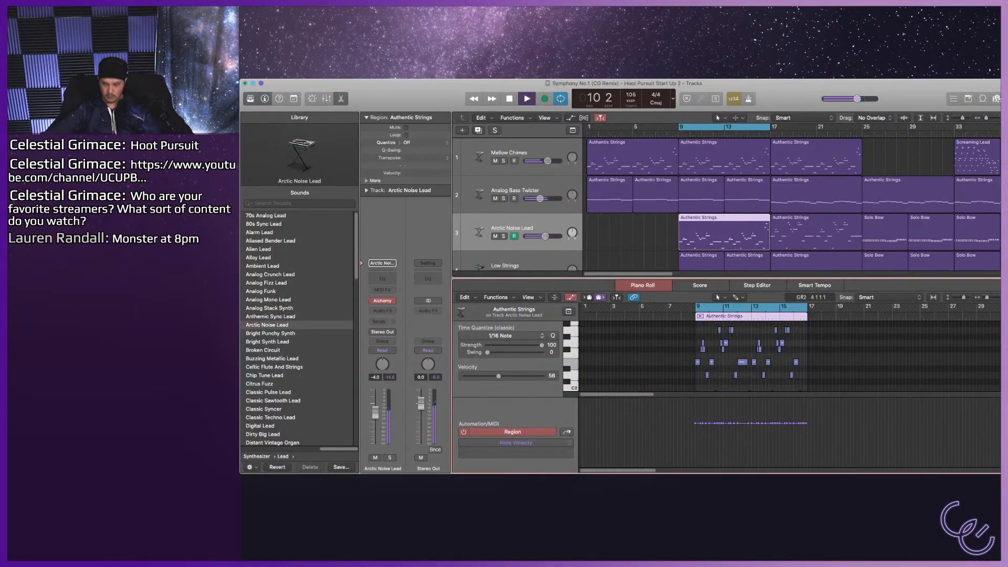
{"action": "key", "text": "b"}
{"action": "key", "text": "s"}
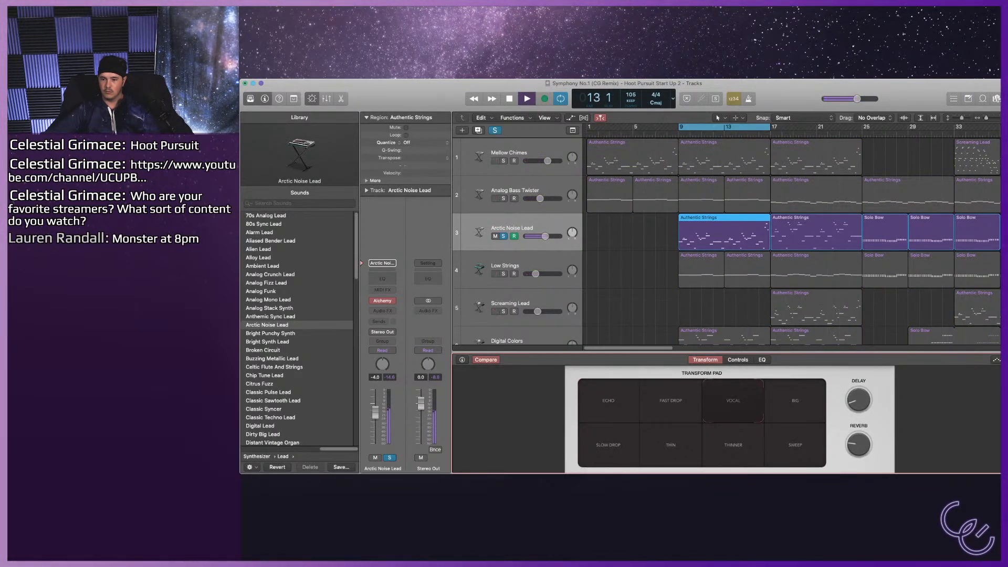
{"action": "key", "text": "s"}
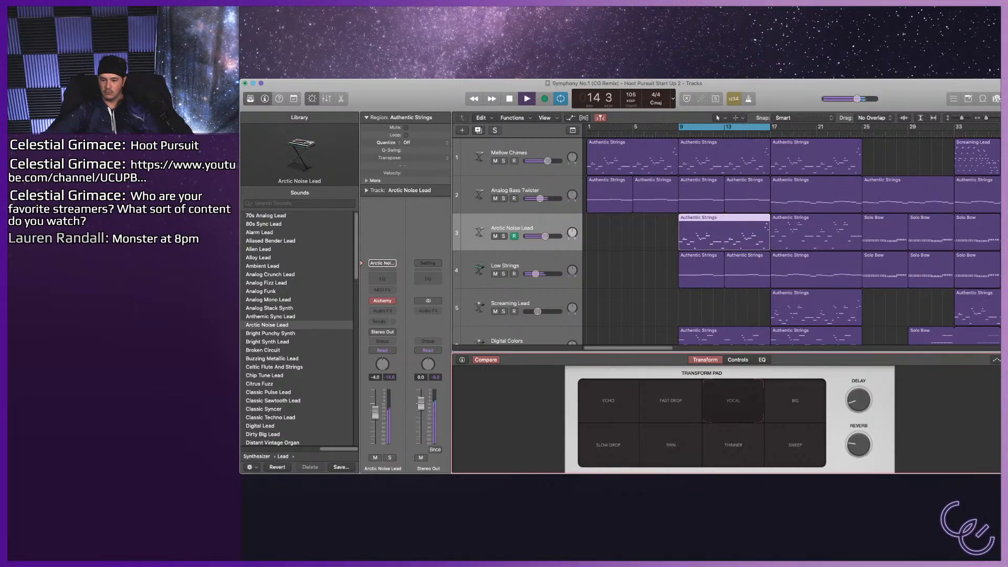
{"action": "key", "text": "s"}
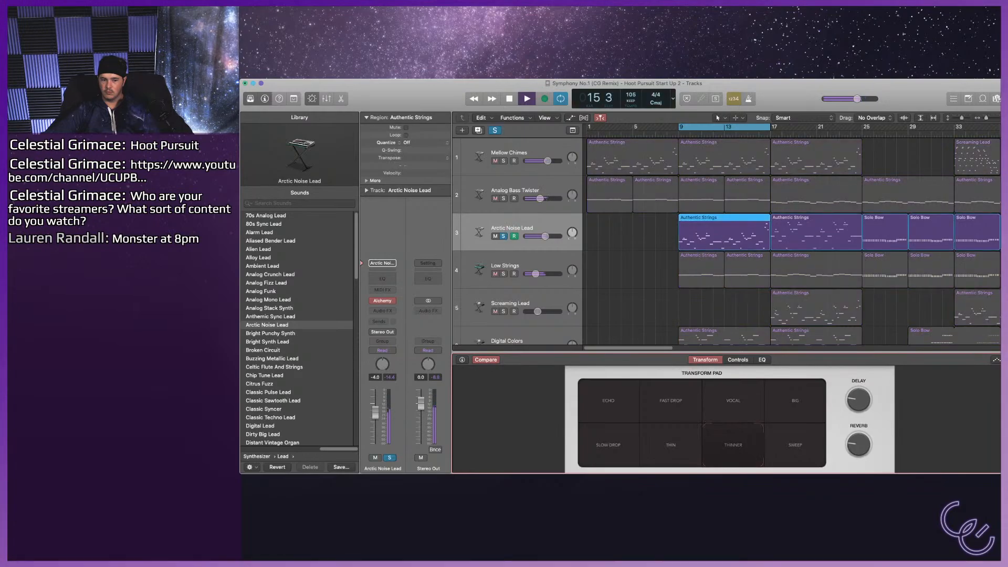
Try Bright Synth Lead on track 3, checking the region's notes and its cutoff, both soloed and in the mix.
{"action": "left_click", "coordinate": [267, 342]}
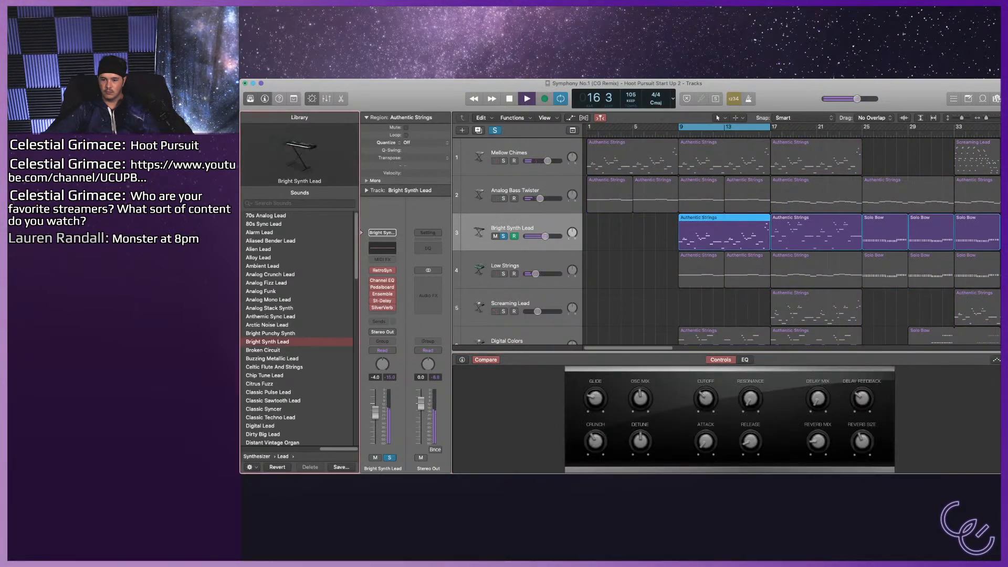
{"action": "key", "text": "s"}
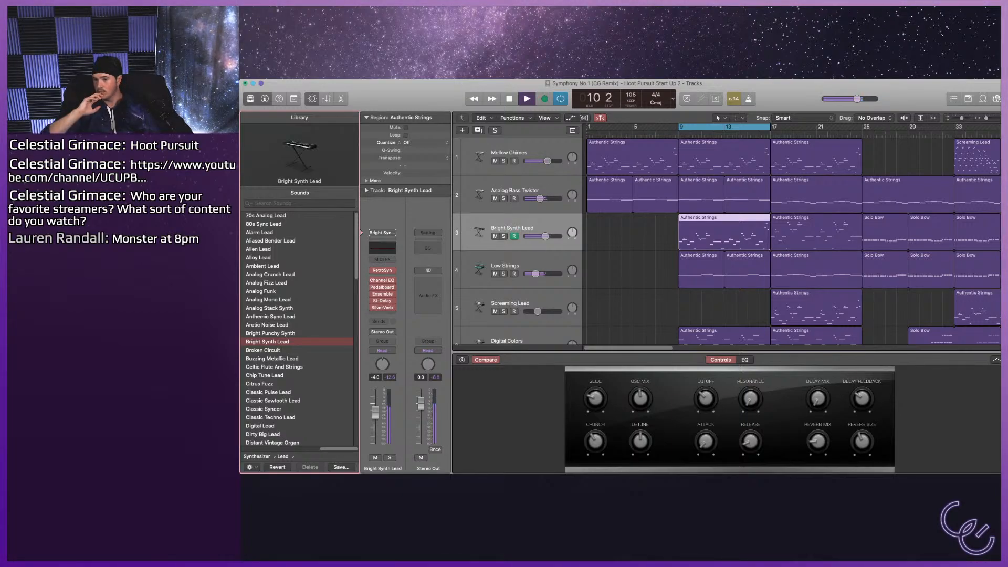
{"action": "left_click", "coordinate": [511, 228]}
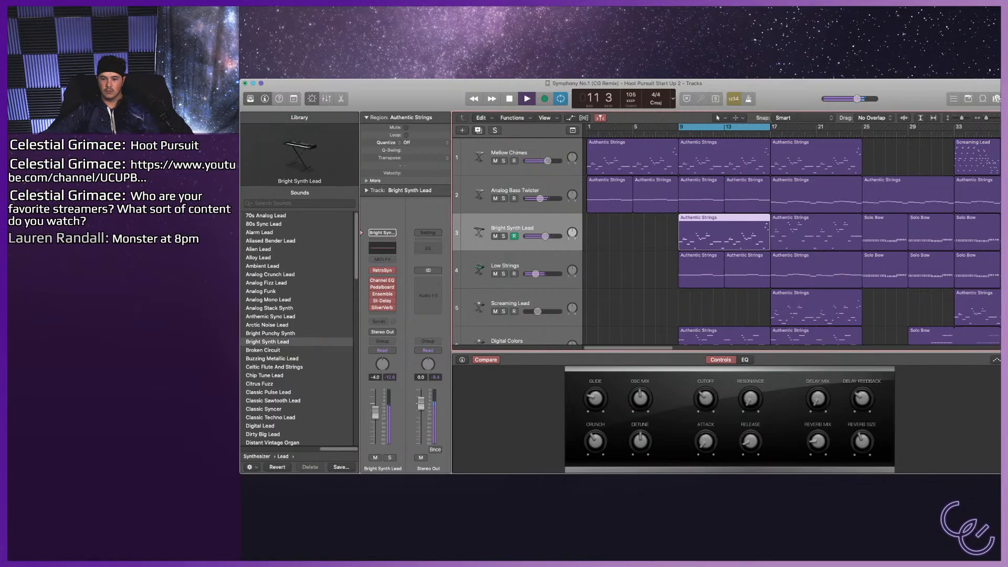
{"action": "key", "text": "p"}
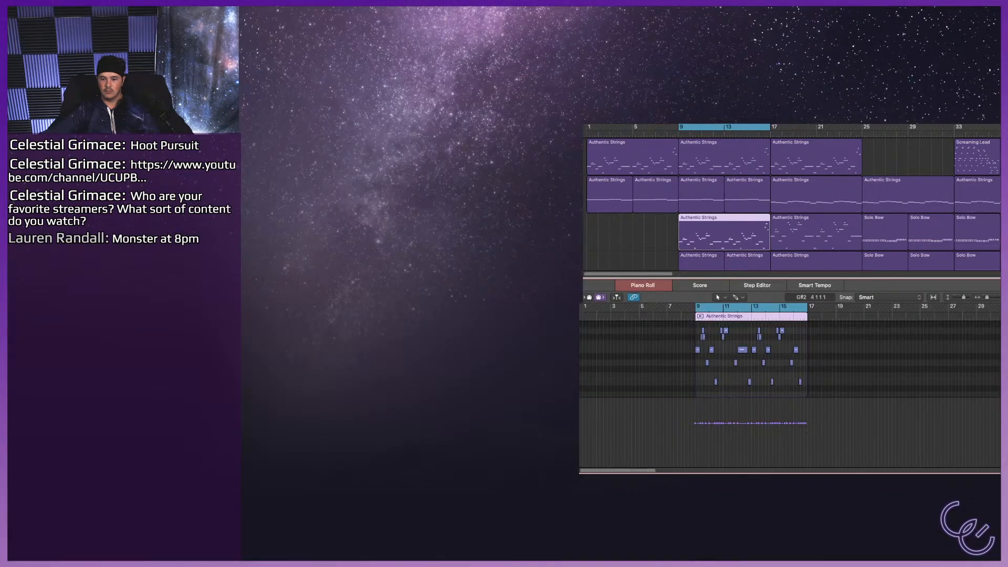
{"action": "key", "text": "p"}
{"action": "key", "text": "s"}
{"action": "key", "text": "b"}
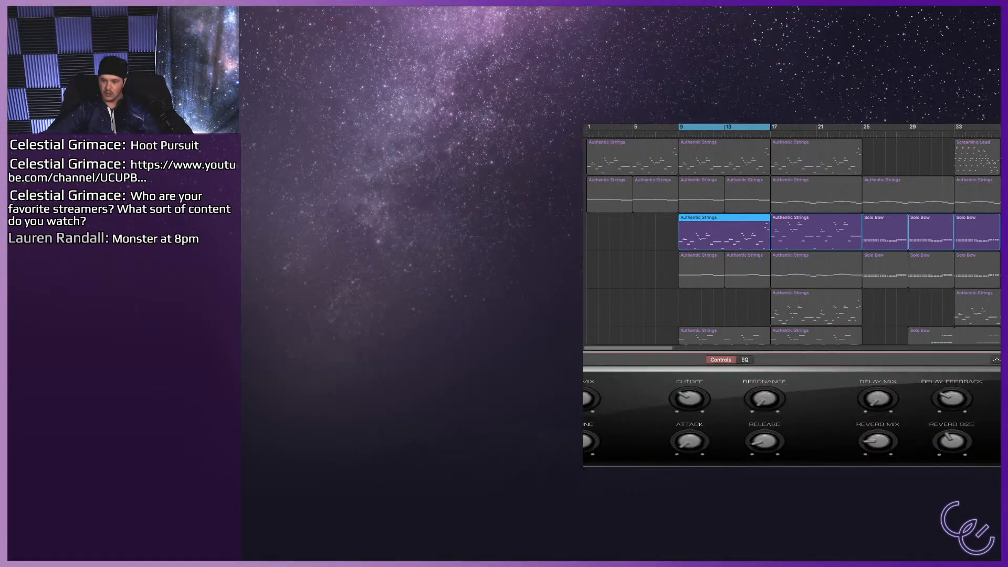
{"action": "key", "text": "space"}
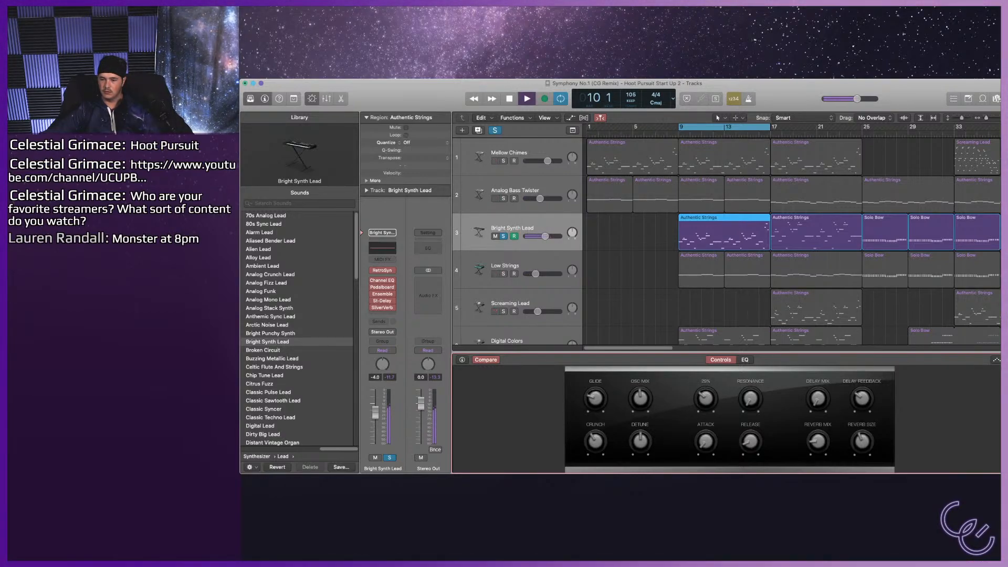
{"action": "key", "text": "s"}
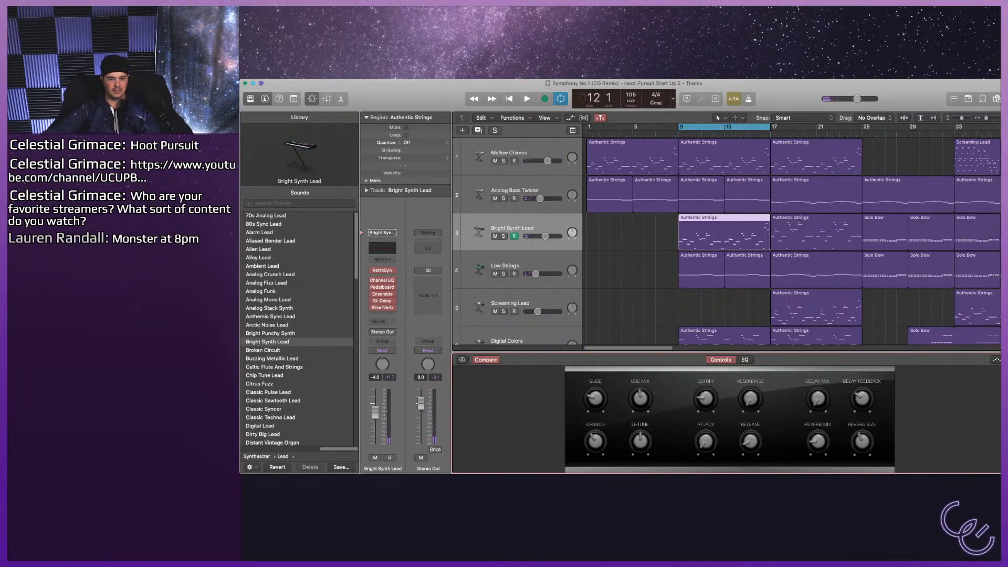
Solo track 3 and audition Buzzing Metallic Lead and Citrus Fuzz on it during cycled playback.
{"action": "left_click", "coordinate": [272, 359]}
{"action": "key", "text": "s"}
{"action": "key", "text": "space"}
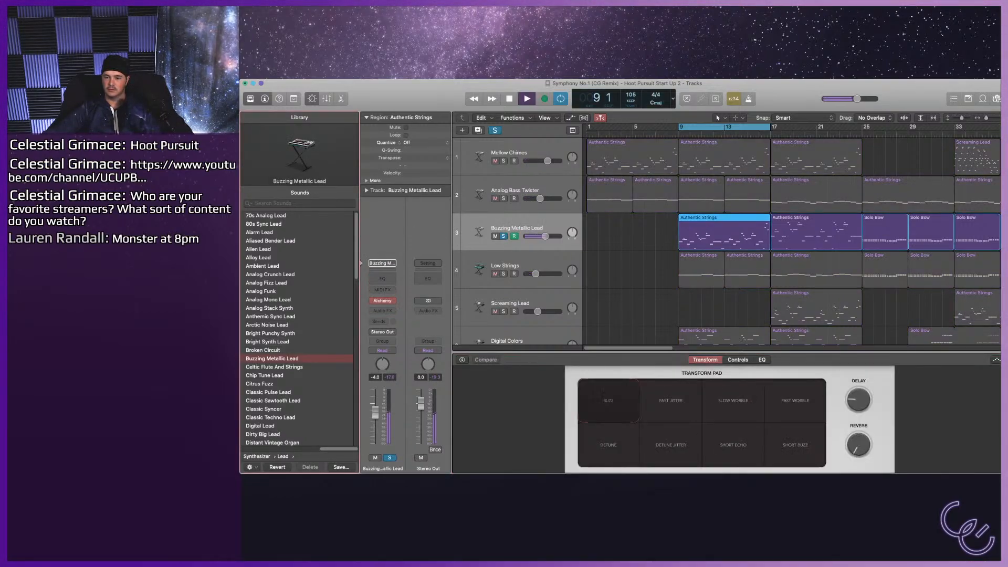
{"action": "key", "text": "space"}
{"action": "key", "text": "Down"}
{"action": "key", "text": "Down"}
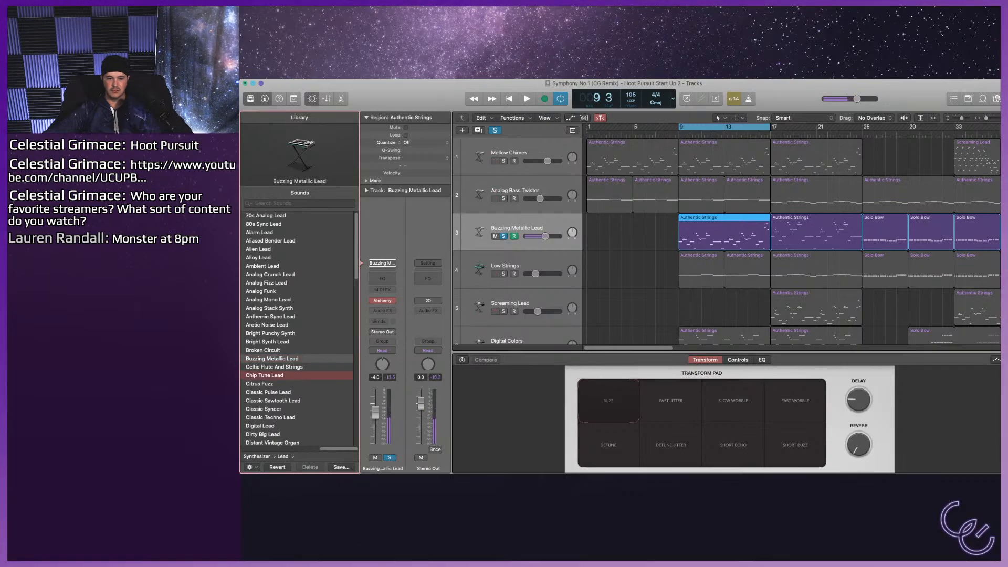
{"action": "key", "text": "space"}
{"action": "key", "text": "Down"}
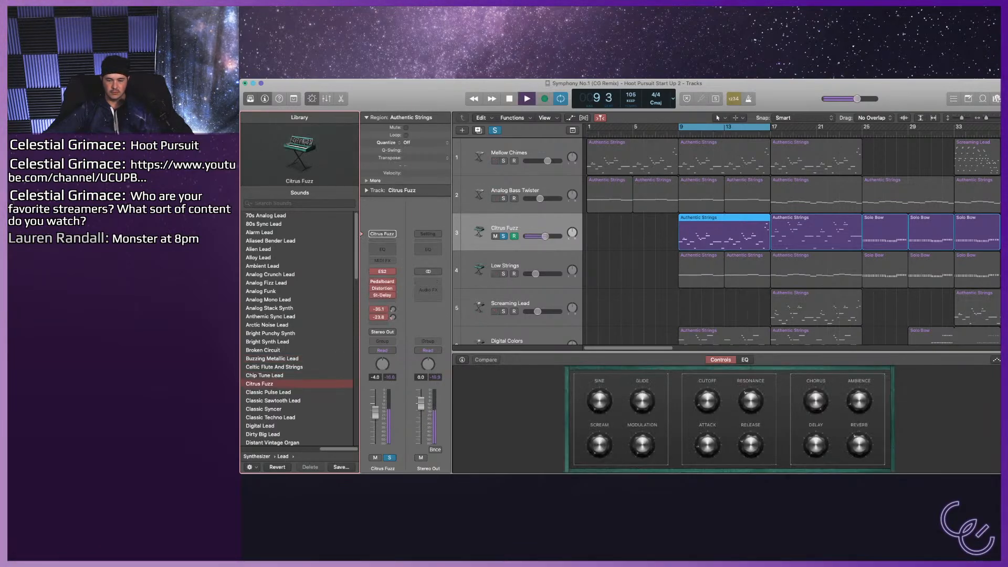
Audition Classic Pulse Lead, Classic Syncer and Classic Techno Lead on soloed track 3.
{"action": "key", "text": "Down"}
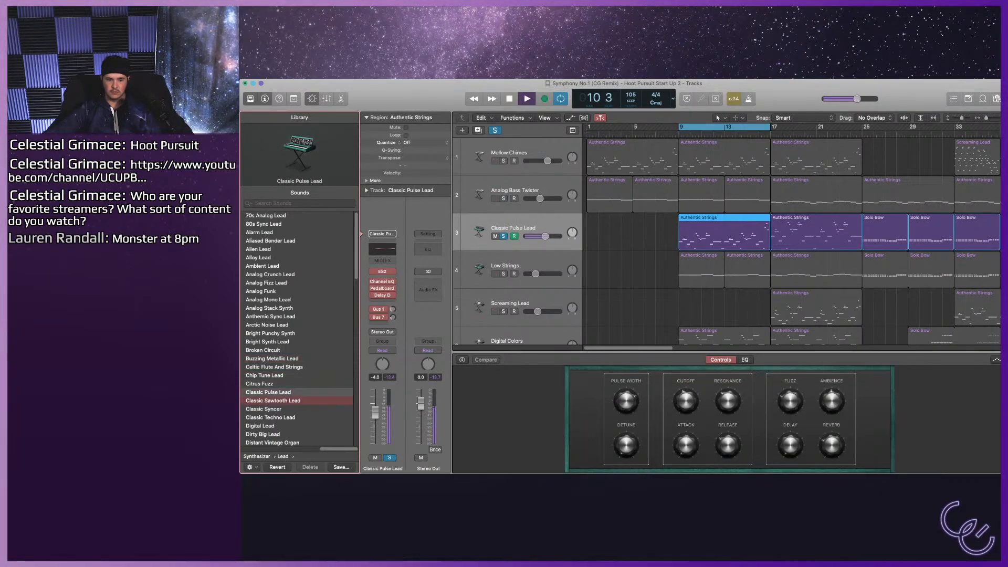
{"action": "key", "text": "Down"}
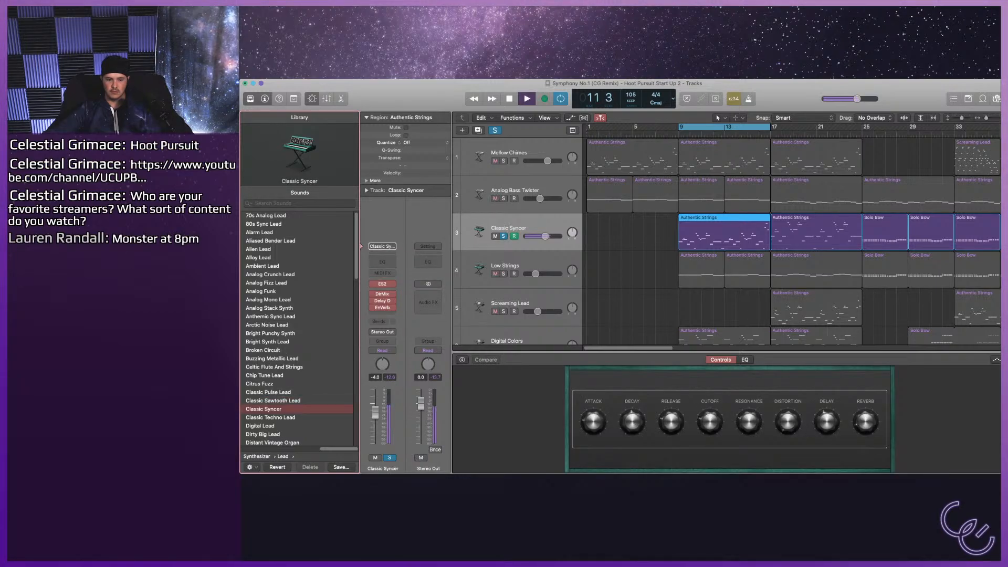
{"action": "key", "text": "Down"}
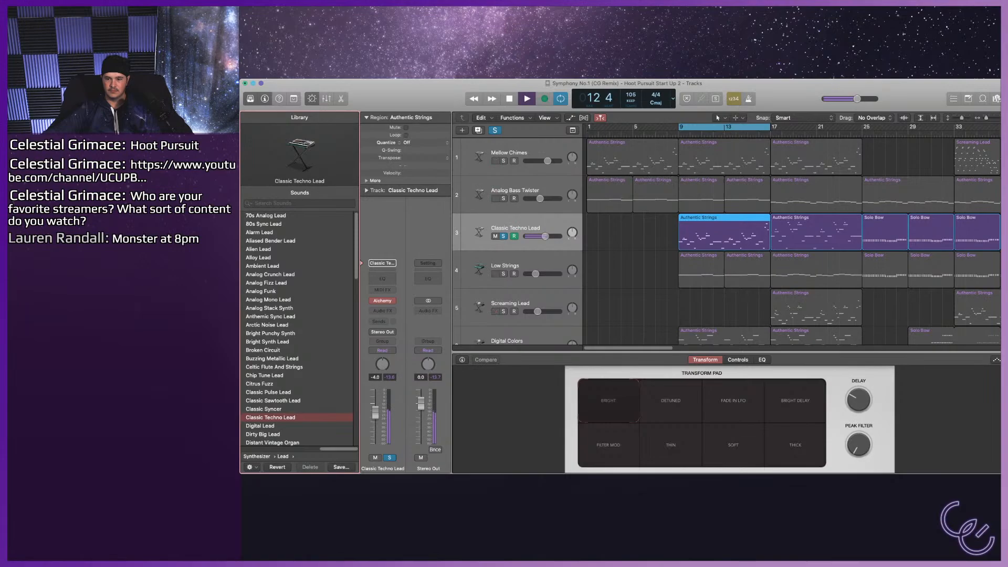
Audition Digital Lead, Dirty Big Lead and Early Morning Lead on track 3, hearing the last one in the full mix.
{"action": "key", "text": "Down"}
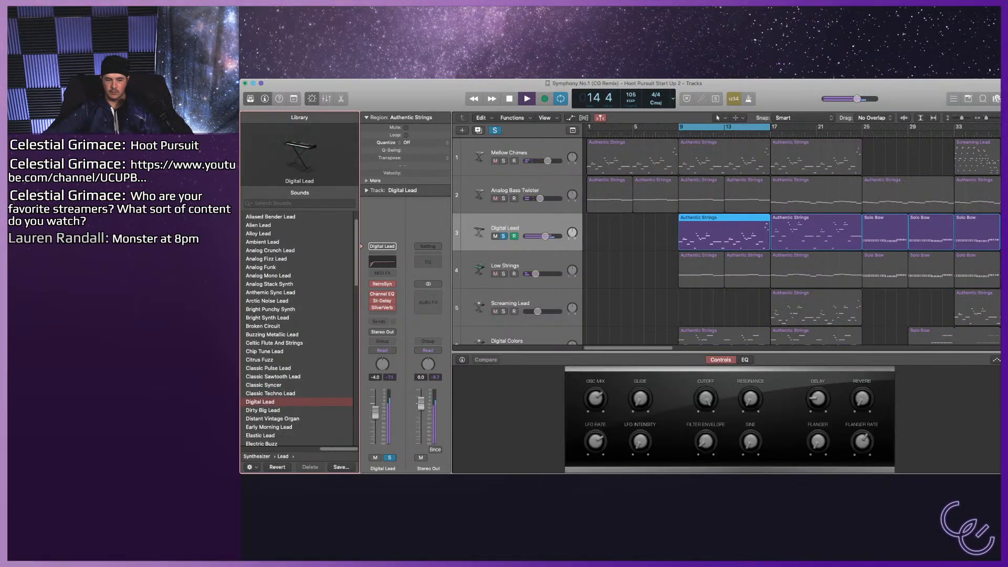
{"action": "key", "text": "Down"}
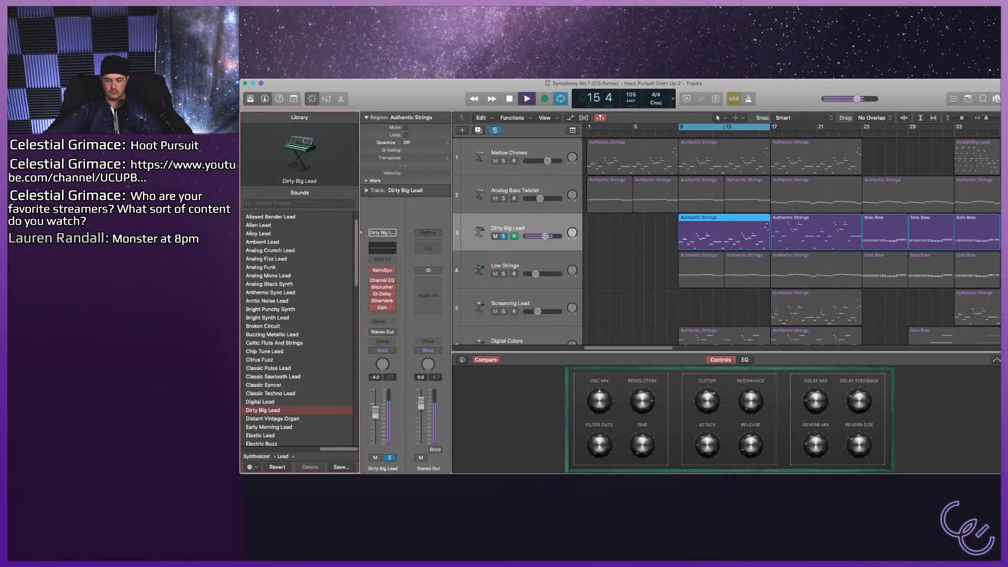
{"action": "key", "text": "Down"}
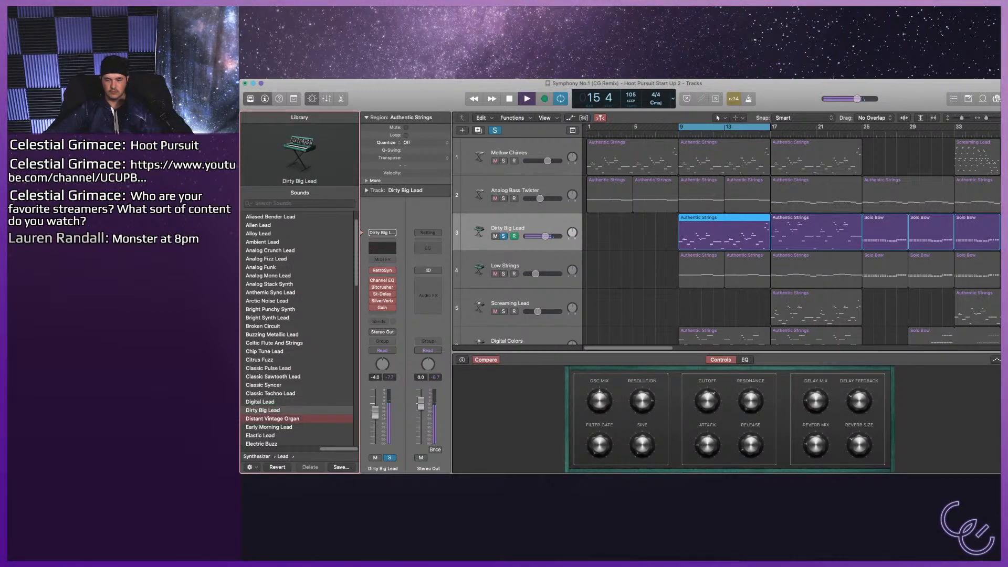
{"action": "key", "text": "Down"}
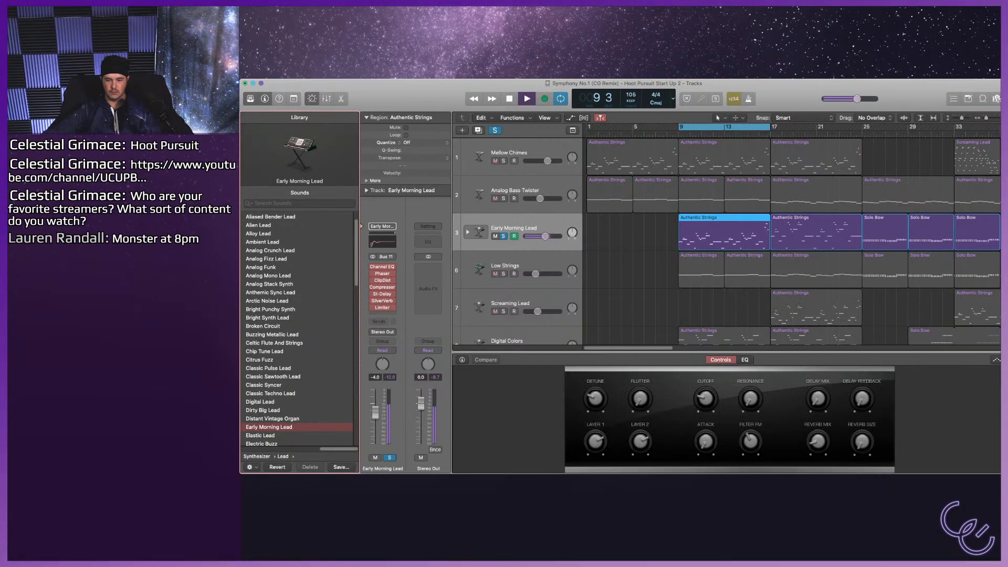
{"action": "key", "text": "s"}
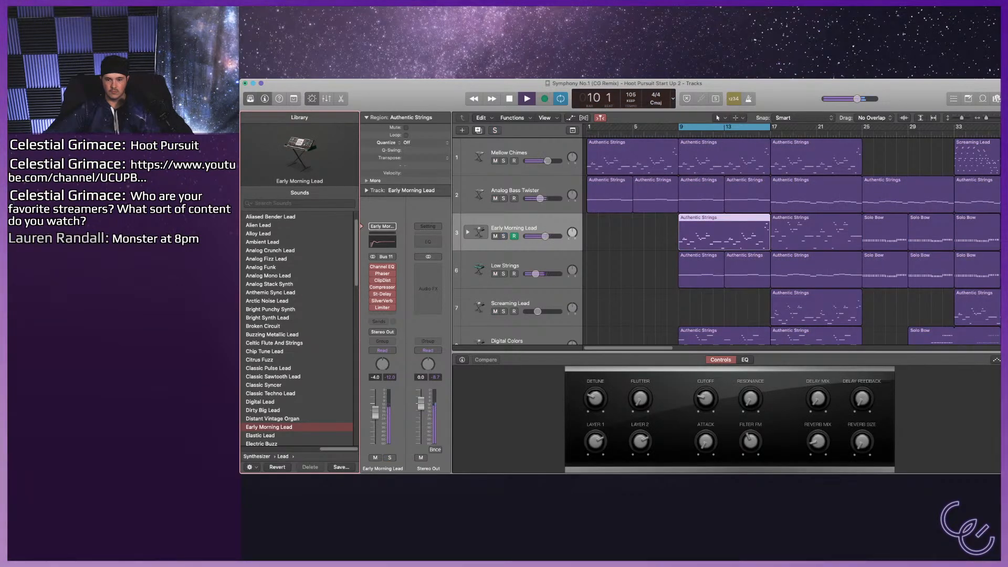
Audition Elastic Lead in the mix, then Epic Hook Synth and Festival Lead with track 3 soloed, and stop playback.
{"action": "key", "text": "Down"}
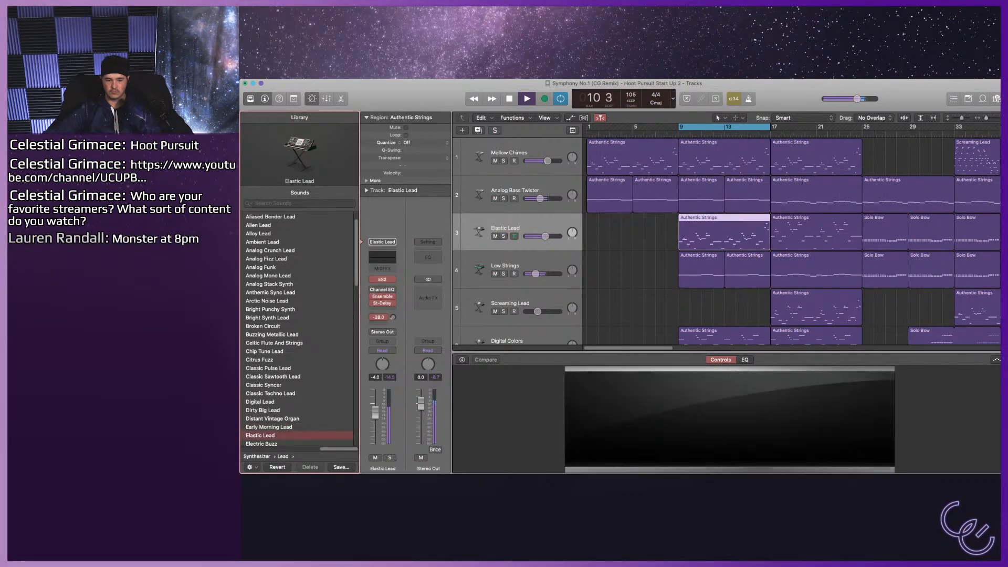
{"action": "key", "text": "Down"}
{"action": "key", "text": "Down"}
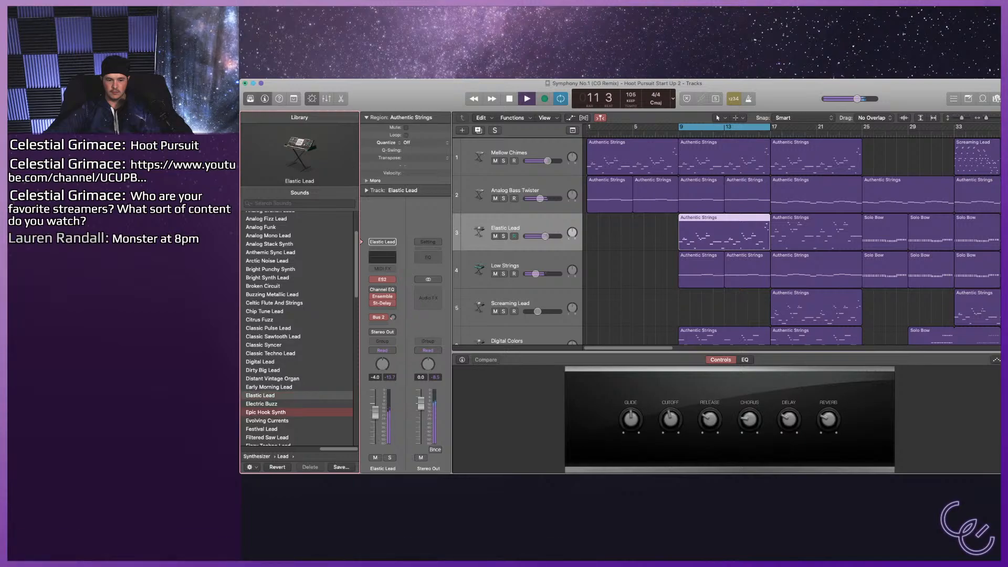
{"action": "key", "text": "s"}
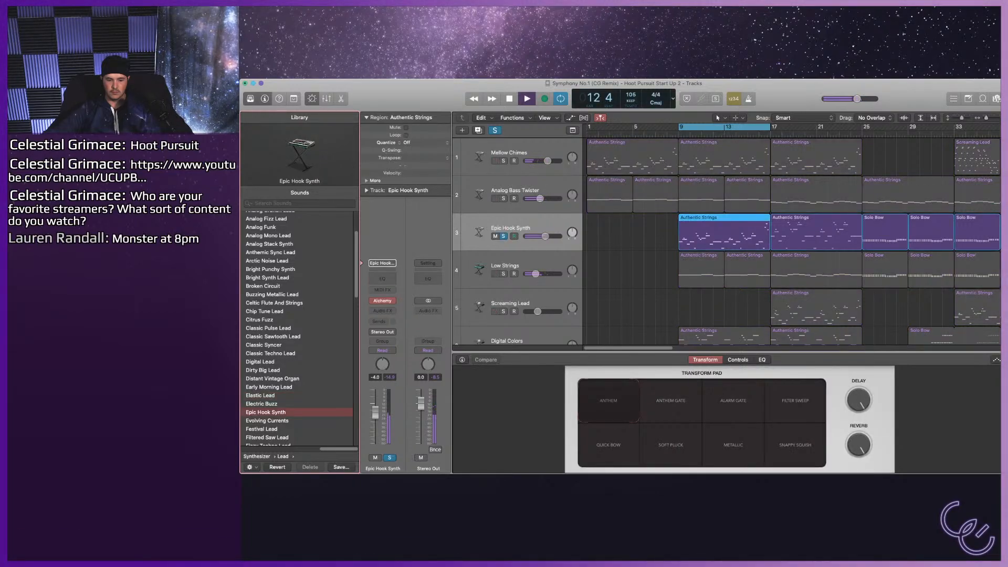
{"action": "key", "text": "Down"}
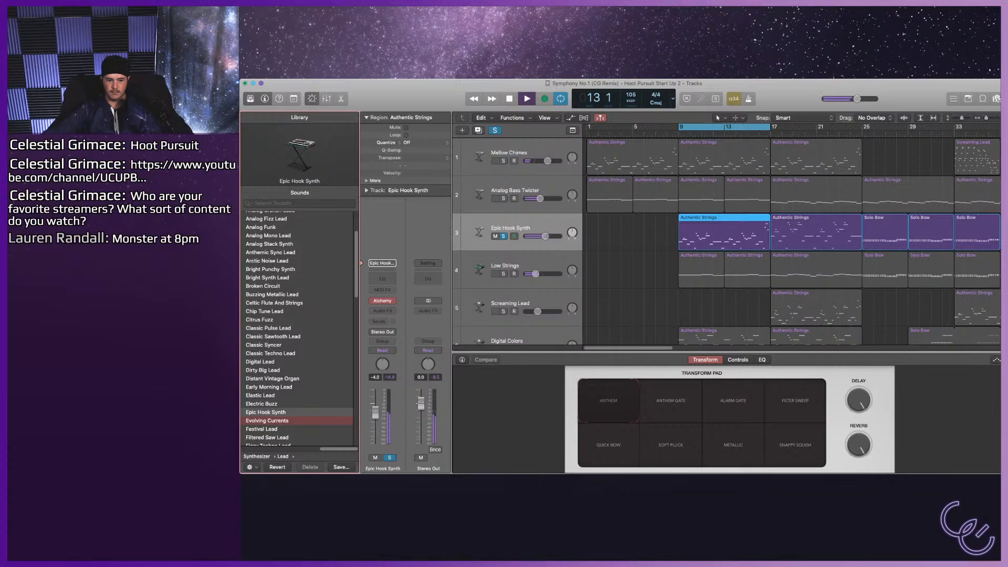
{"action": "key", "text": "Down"}
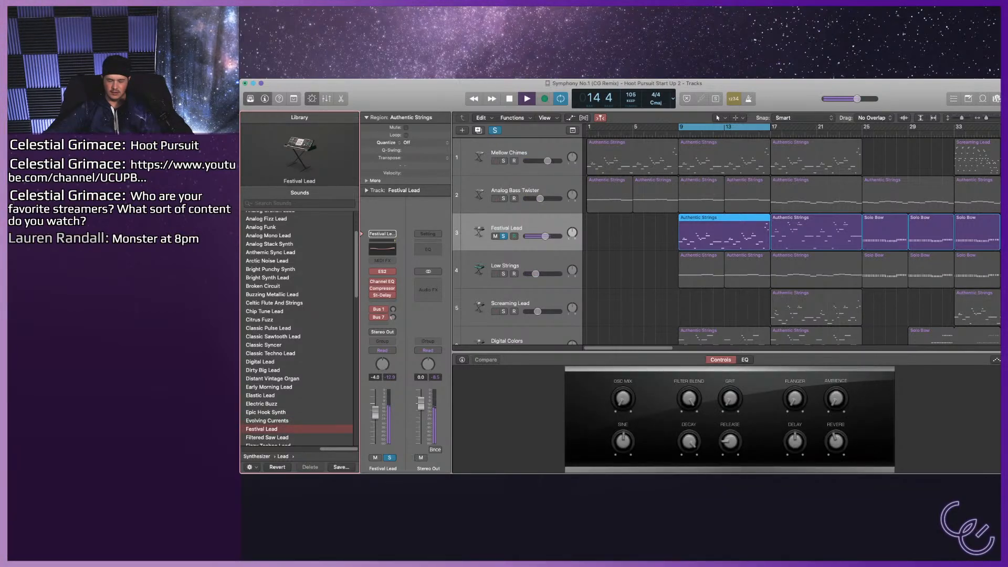
{"action": "key", "text": "space"}
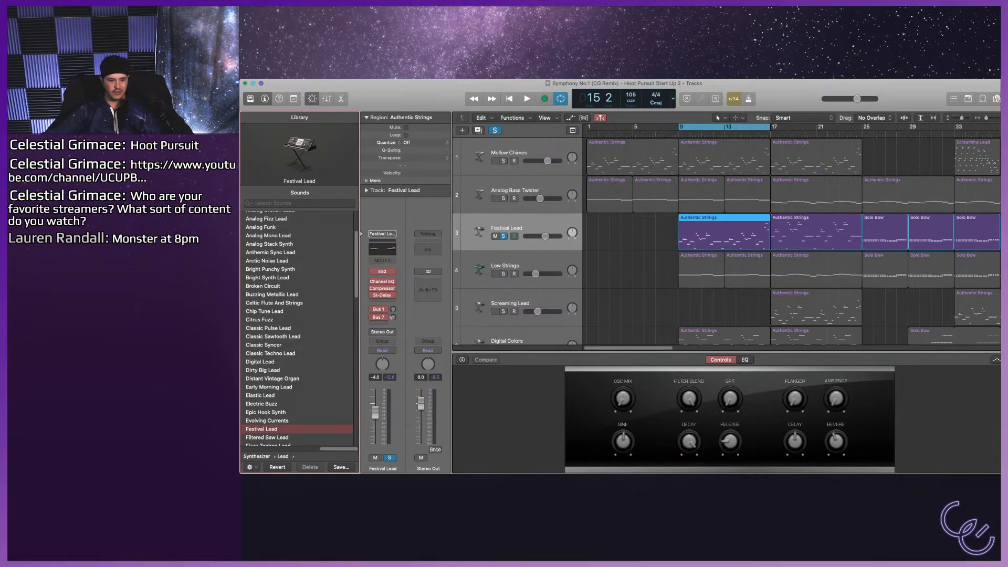
Audition Filtered Saw Lead, Fizzy Techno Lead and Funk Splash Lead on soloed track 3, and Glassy FM Lead in the full mix.
{"action": "scroll", "coordinate": [297, 325], "scroll_direction": "down", "scroll_amount": 3}
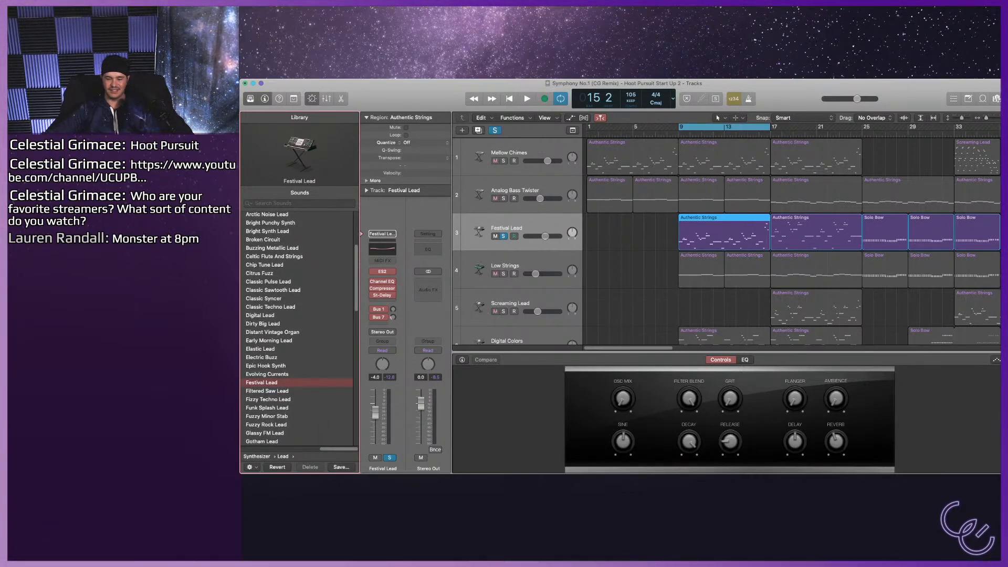
{"action": "key", "text": "space"}
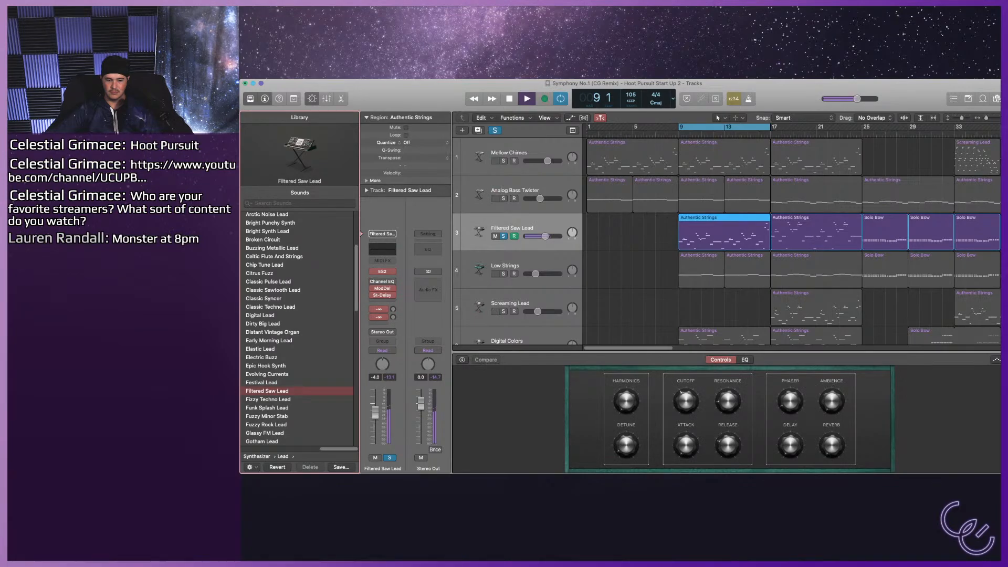
{"action": "key", "text": "Down"}
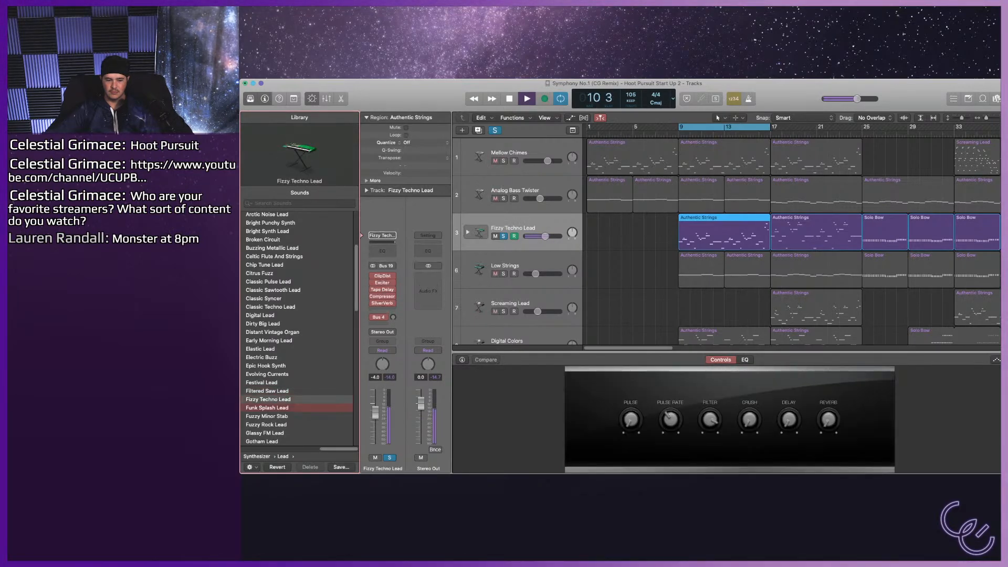
{"action": "key", "text": "Down"}
{"action": "key", "text": "Down"}
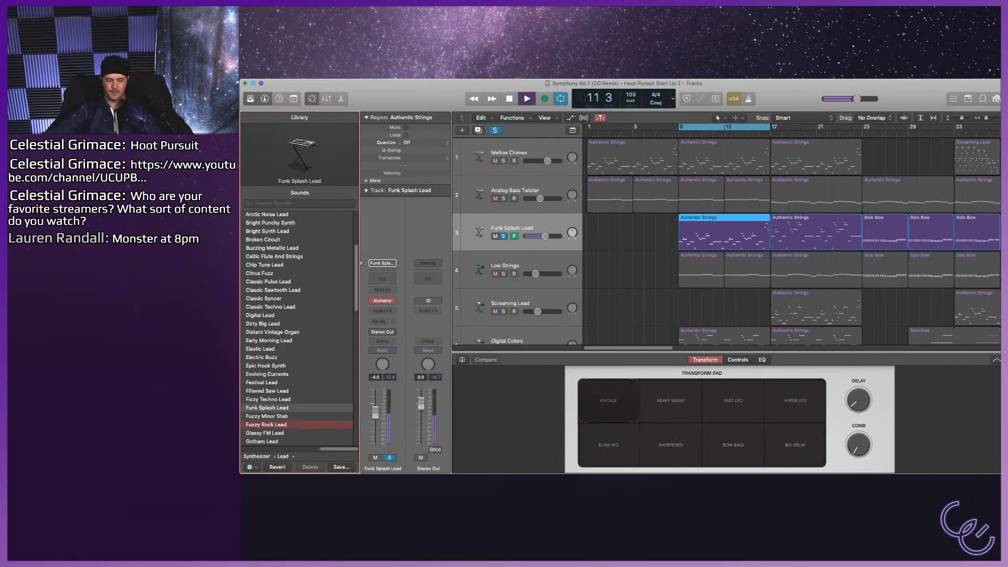
{"action": "key", "text": "Down"}
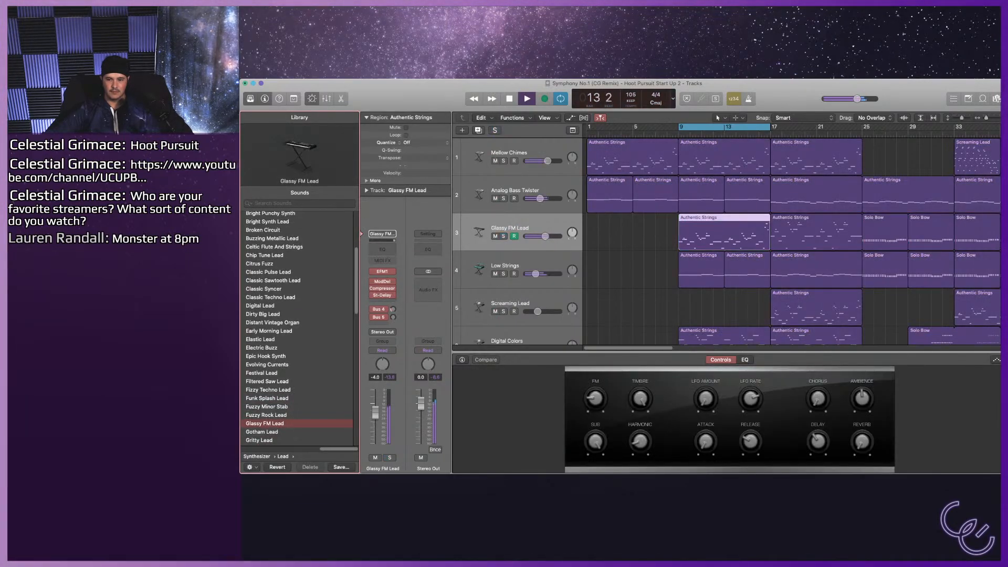
Audition Hip Hop Block and Icy Synth Lead on track 3, hearing Icy Synth Lead both soloed and in the full mix.
{"action": "scroll", "coordinate": [299, 328], "scroll_direction": "down", "scroll_amount": 3}
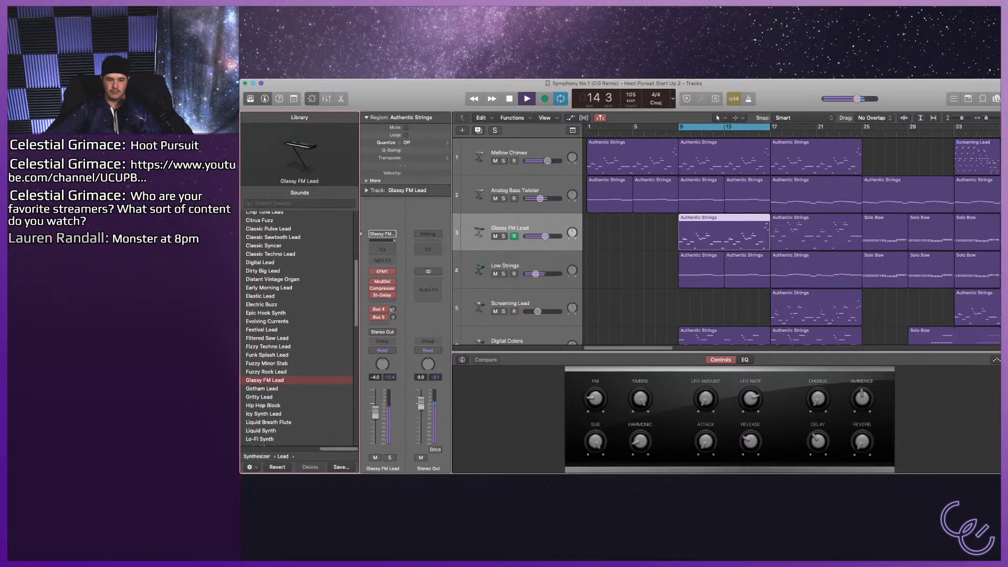
{"action": "left_click", "coordinate": [263, 405]}
{"action": "key", "text": "s"}
{"action": "left_click", "coordinate": [264, 414]}
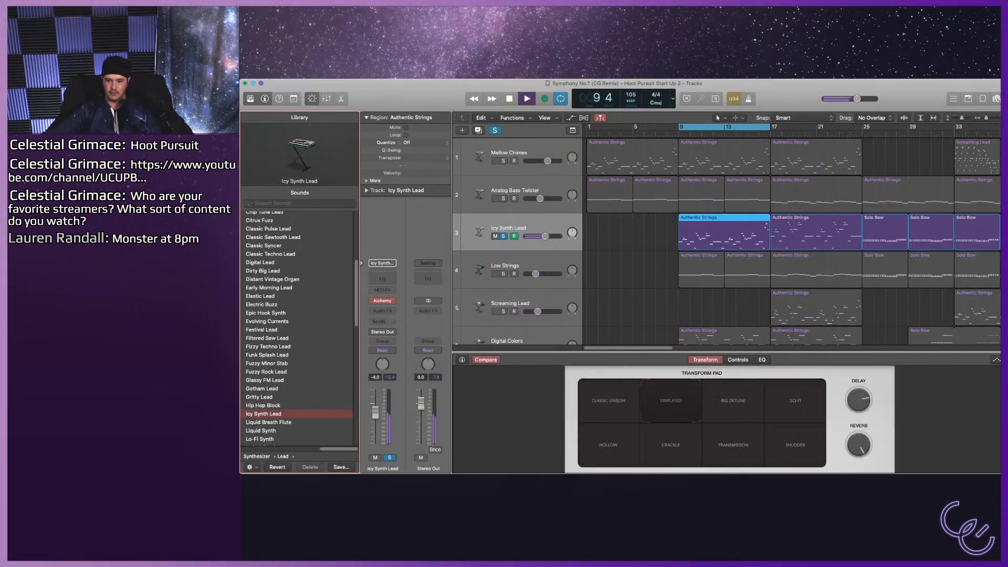
{"action": "key", "text": "s"}
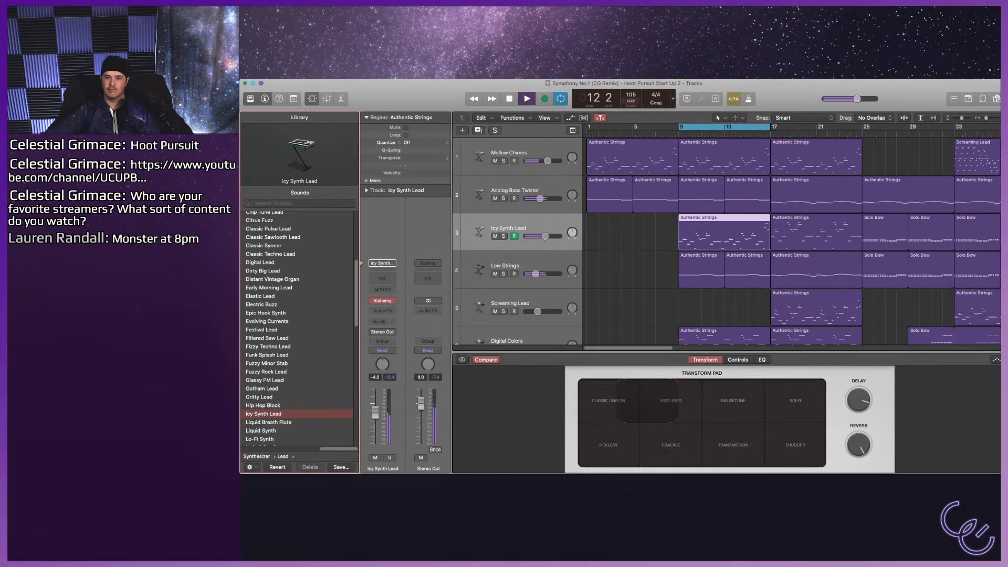
{"action": "key", "text": "space"}
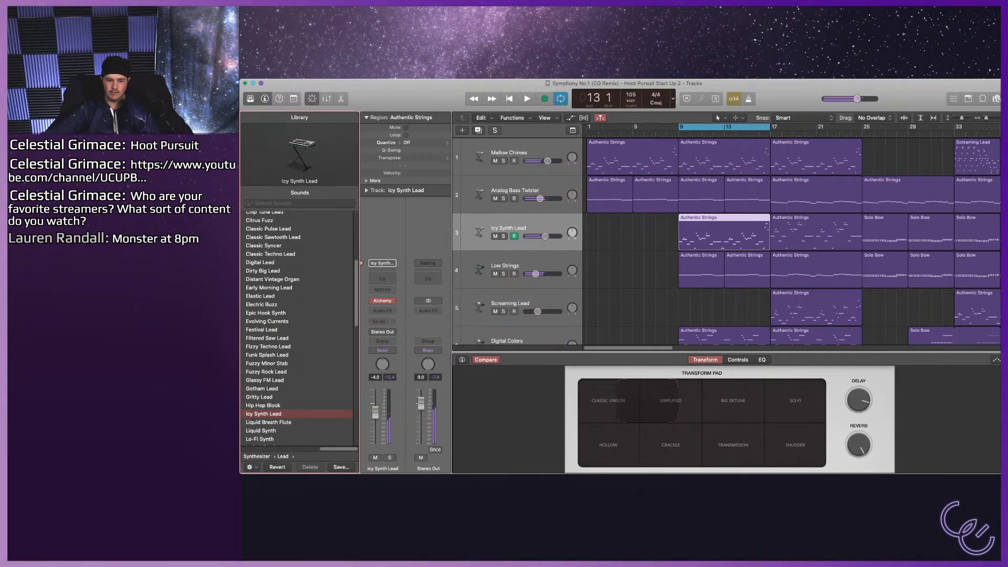
Audition Liquid Breath Flute, Liquid Synth and Pharaoh's Lead on track 3, comparing soloed playback with the full mix.
{"action": "key", "text": "space"}
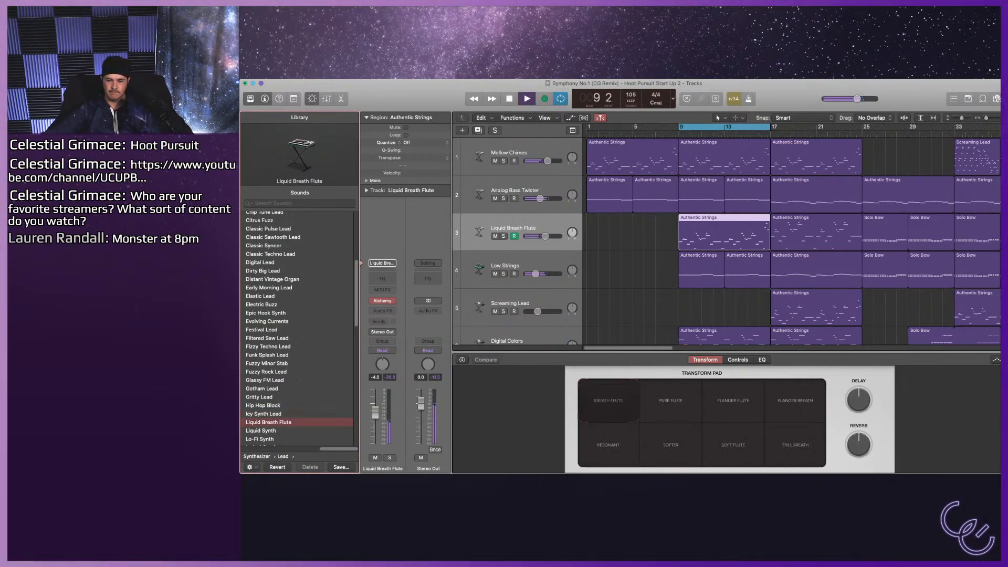
{"action": "key", "text": "s"}
{"action": "key", "text": "Down"}
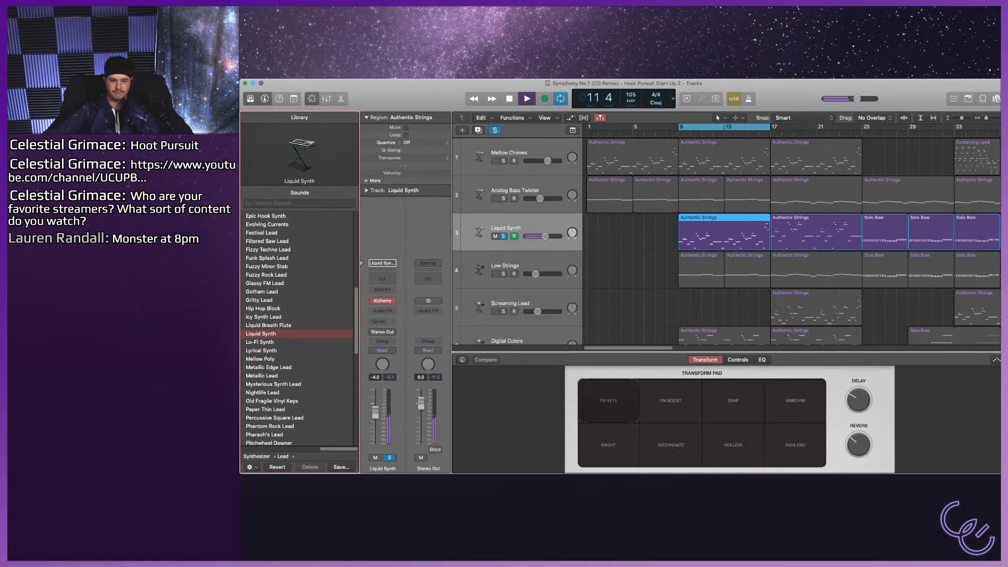
{"action": "key", "text": "space"}
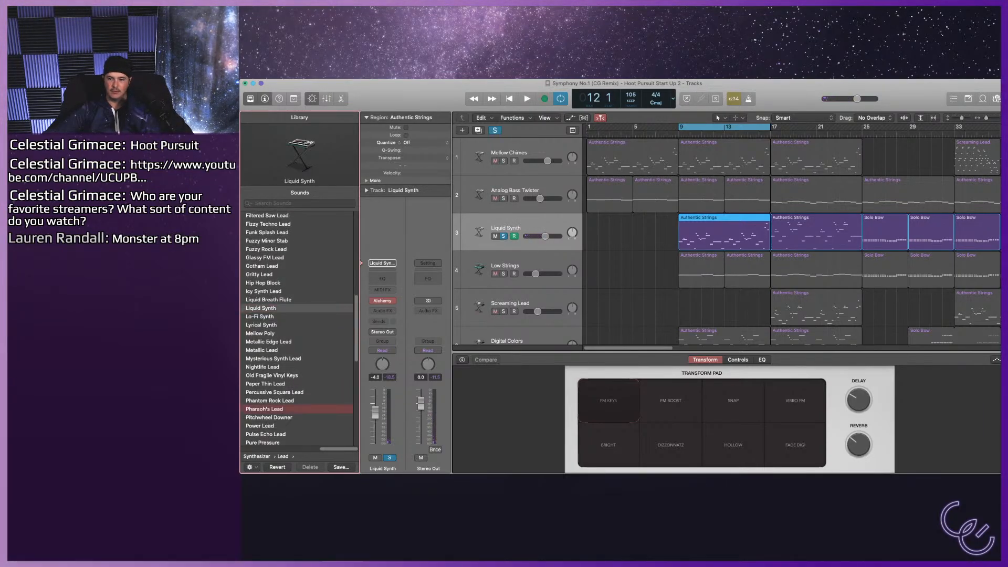
{"action": "key", "text": "space"}
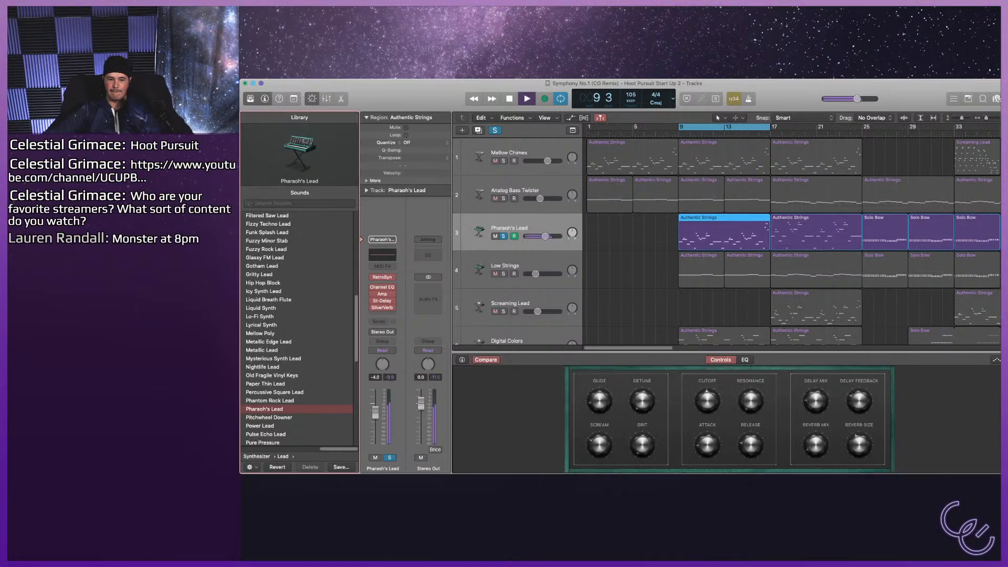
{"action": "key", "text": "s"}
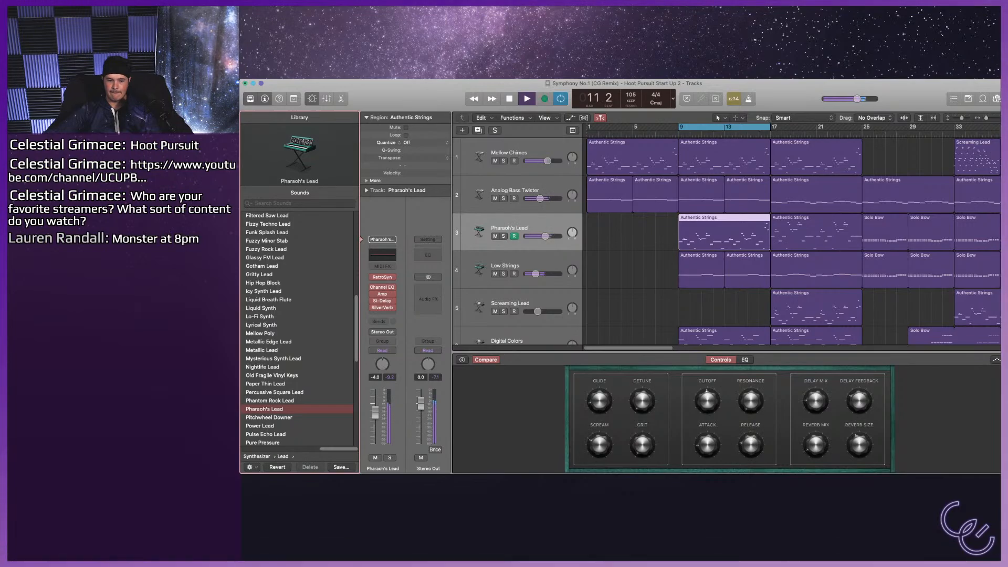
Load Sync Lead Synth on track 3 and lower its volume to -10.0 dB while playing the full mix.
{"action": "scroll", "coordinate": [297, 328], "scroll_direction": "down", "scroll_amount": 2}
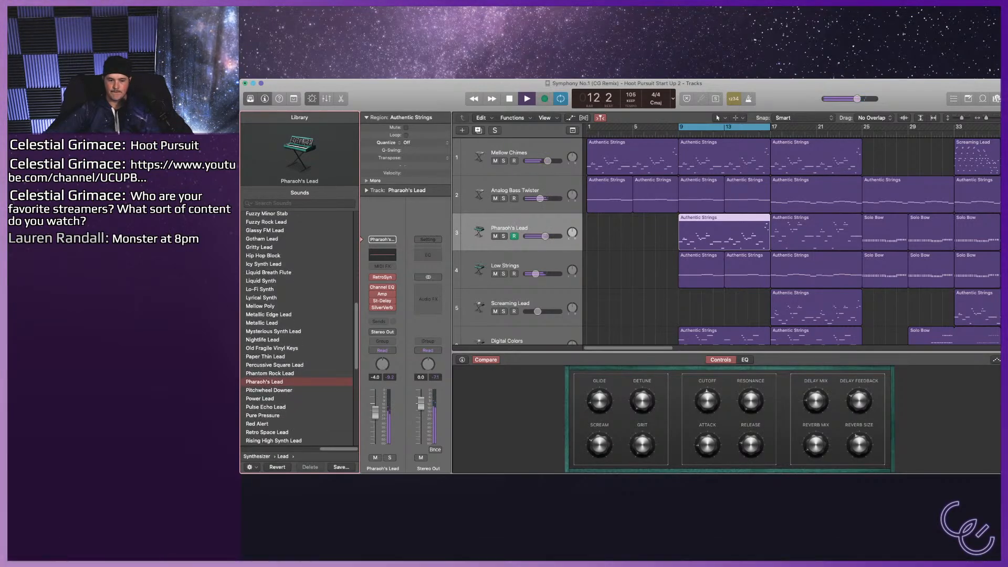
{"action": "scroll", "coordinate": [298, 328], "scroll_direction": "down", "scroll_amount": 8}
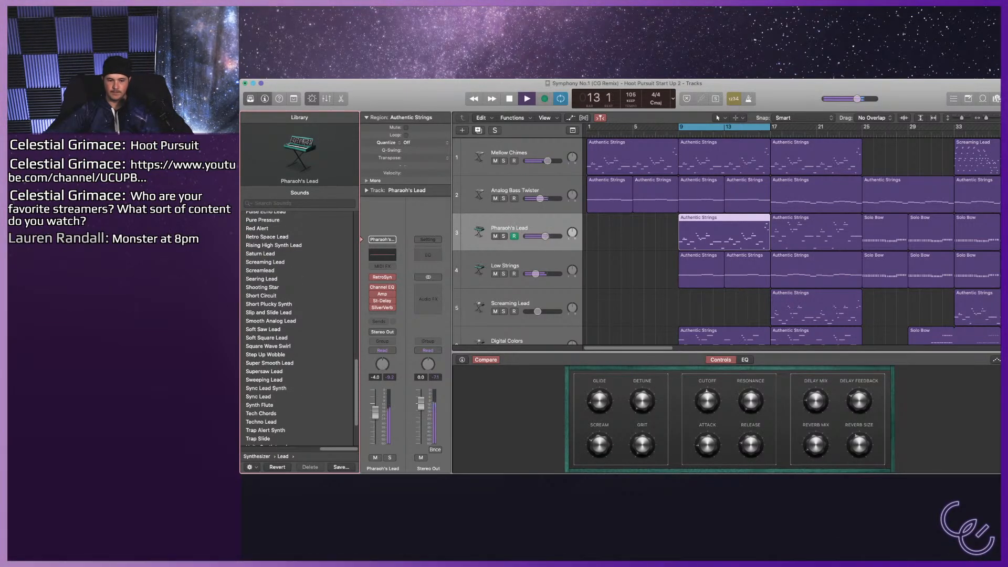
{"action": "left_click", "coordinate": [259, 396]}
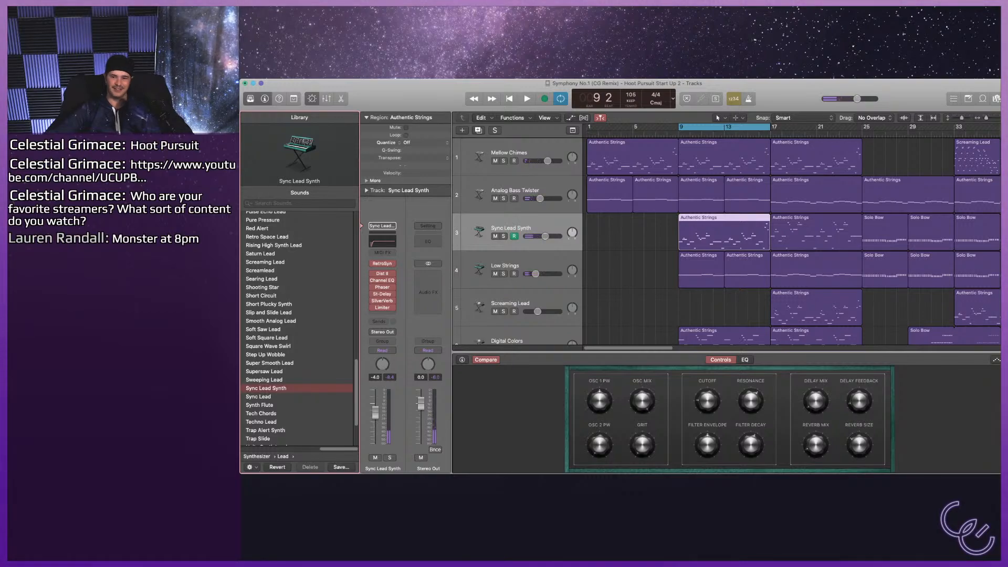
{"action": "key", "text": "space"}
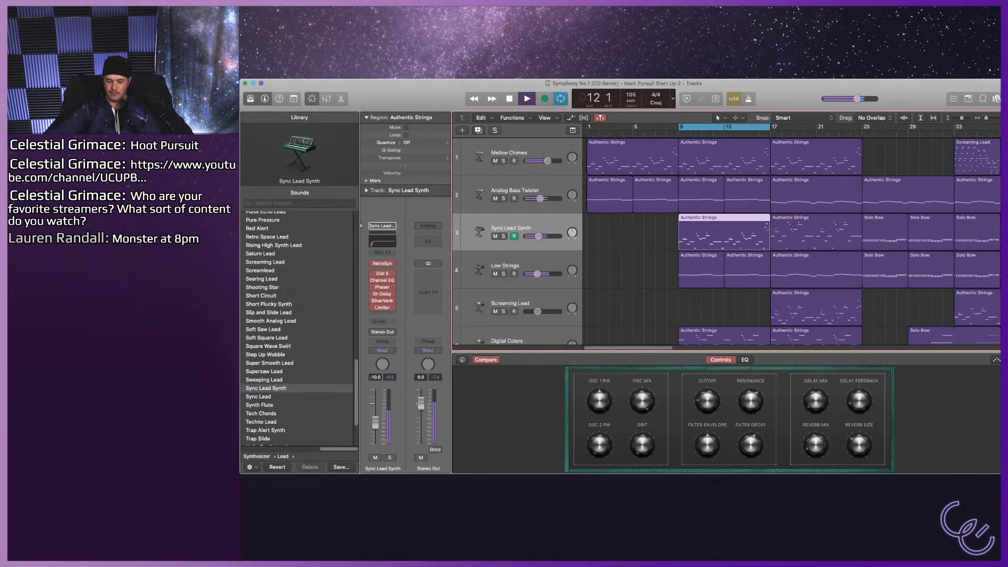
Turn off cycled playback and solo the Digital Colors track to hear its part alone.
{"action": "key", "text": "c"}
{"action": "scroll", "coordinate": [793, 241], "scroll_direction": "down", "scroll_amount": 2}
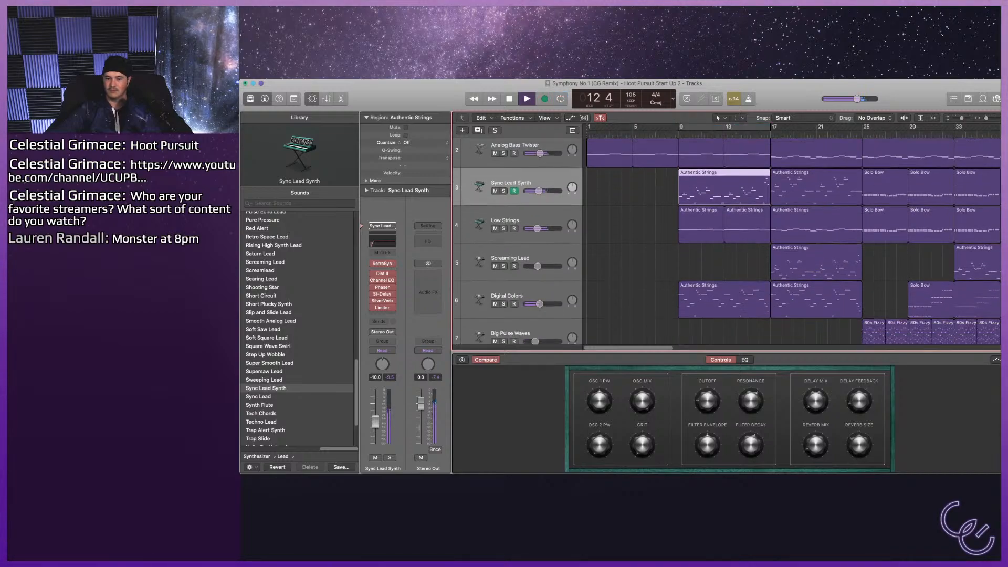
{"action": "left_click", "coordinate": [503, 304]}
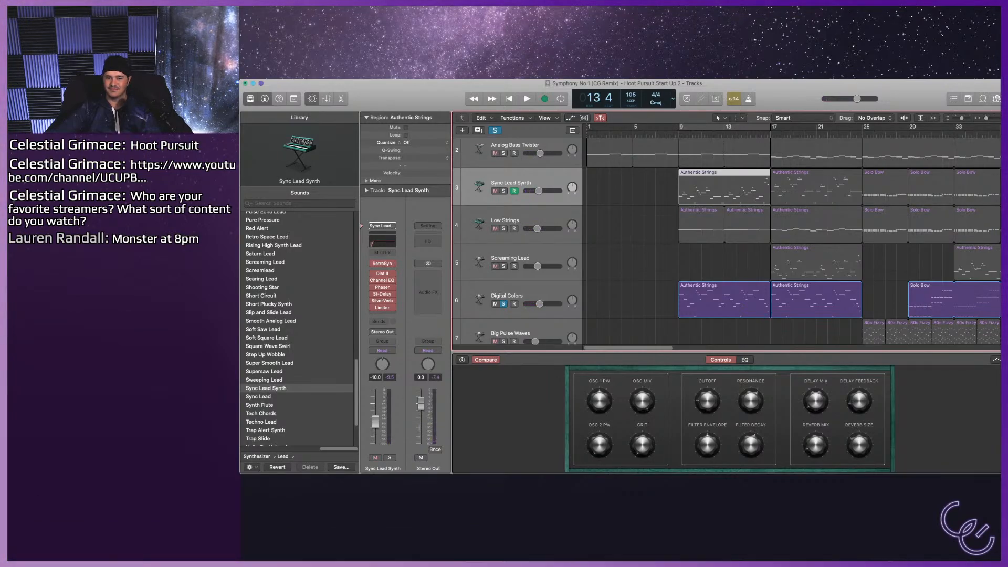
Reorder the tracks so that Low Strings comes directly above Sync Lead Synth, with Screaming Lead directly below it.
{"action": "left_click_drag", "start_coordinate": [509, 259], "coordinate": [509, 223]}
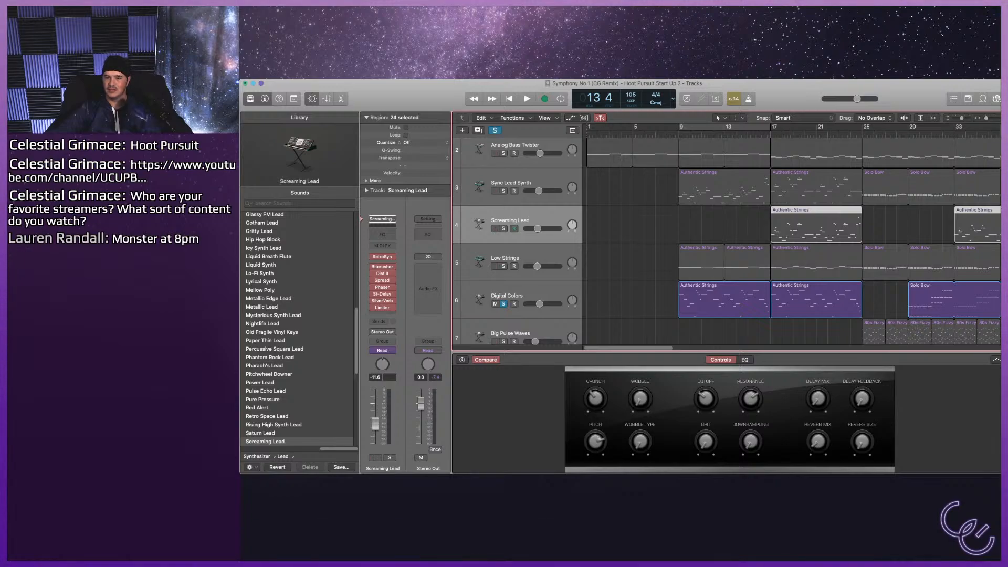
{"action": "left_click_drag", "start_coordinate": [509, 259], "coordinate": [509, 185]}
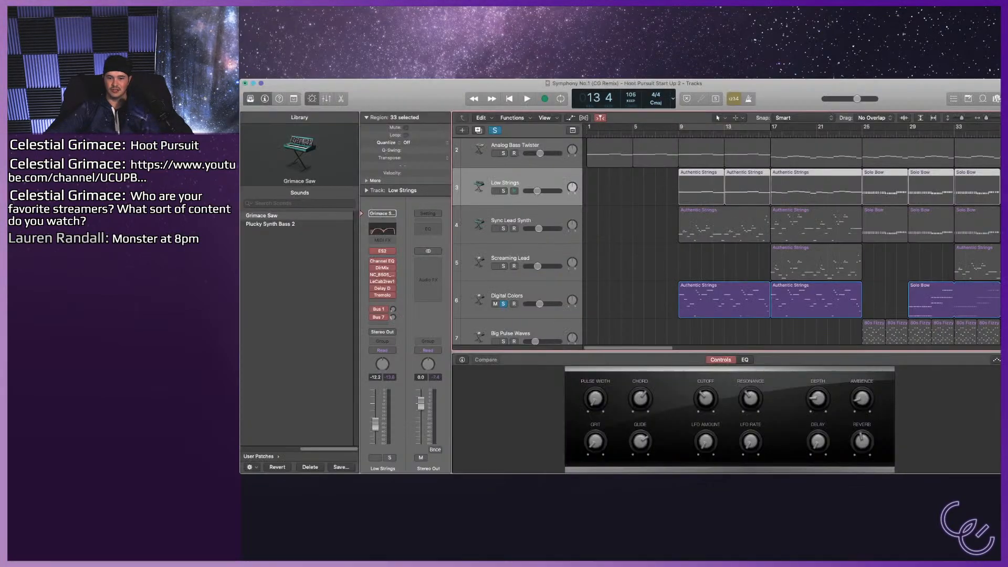
Cycle bars 17–25 and compare Sync Lead Synth with Screaming Lead, soloed together, with only the synth soloed, and in the full mix.
{"action": "left_click", "coordinate": [504, 228]}
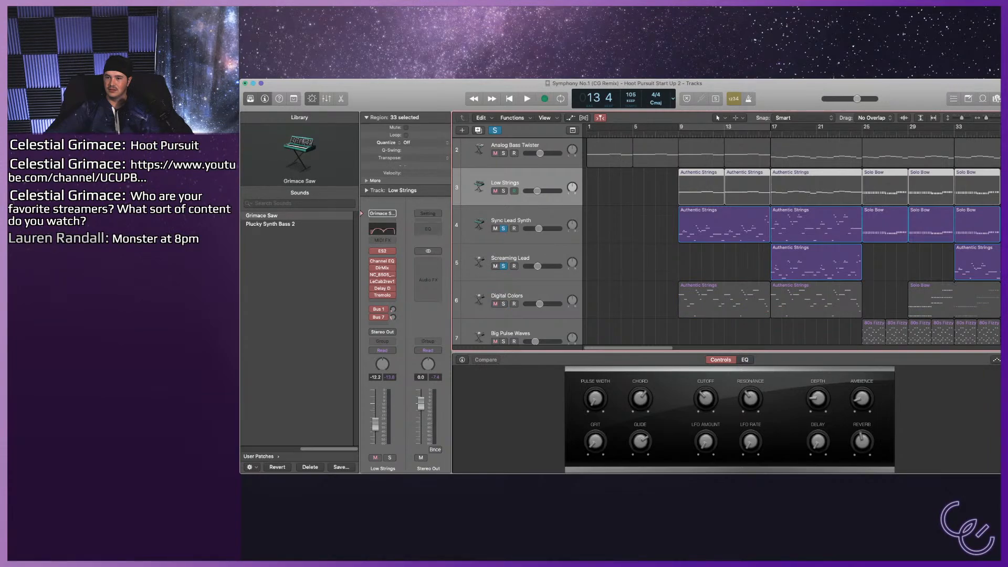
{"action": "key", "text": "c"}
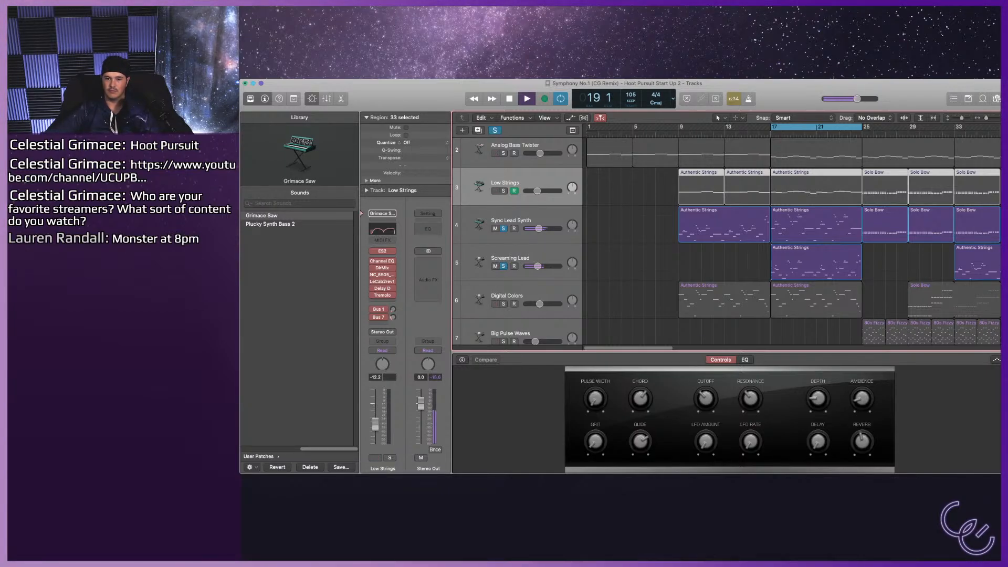
{"action": "left_click", "coordinate": [511, 258]}
{"action": "key", "text": "s"}
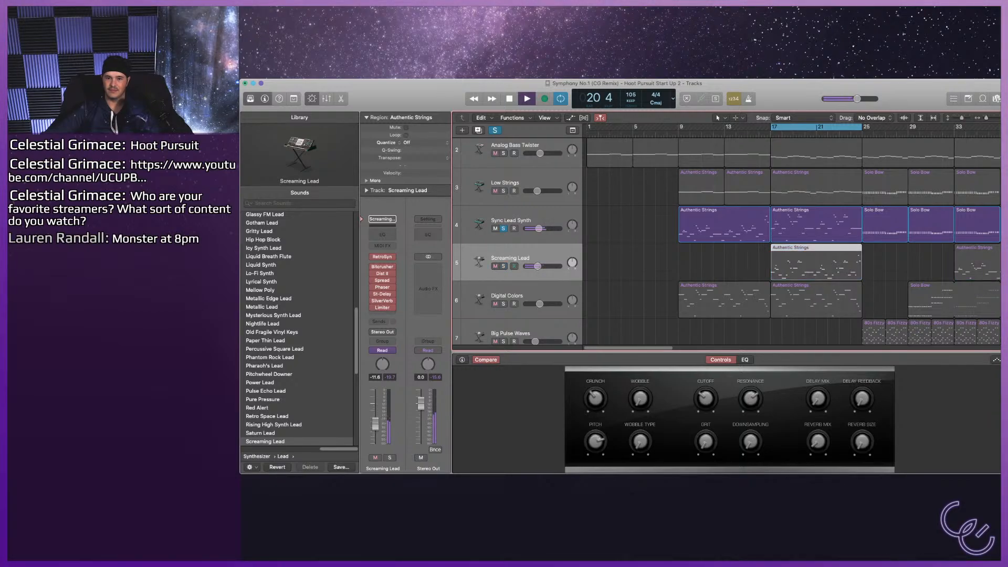
{"action": "left_click", "coordinate": [503, 228]}
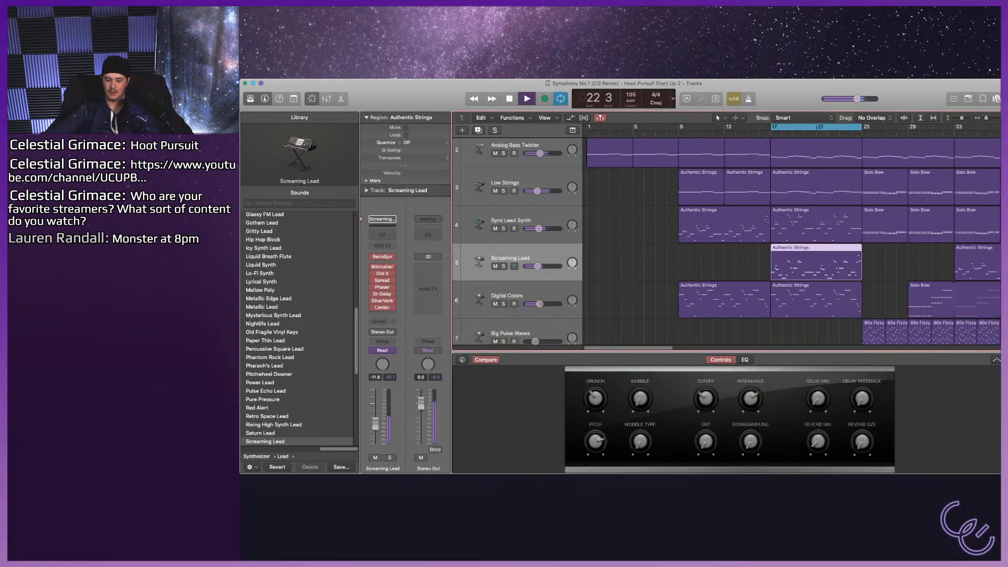
Solo tracks 4 and 5 together and audition Saturn Lead, Screamlead and Searing Lead as replacements for Screaming Lead on track 5.
{"action": "left_click", "coordinate": [503, 266]}
{"action": "key", "text": "space"}
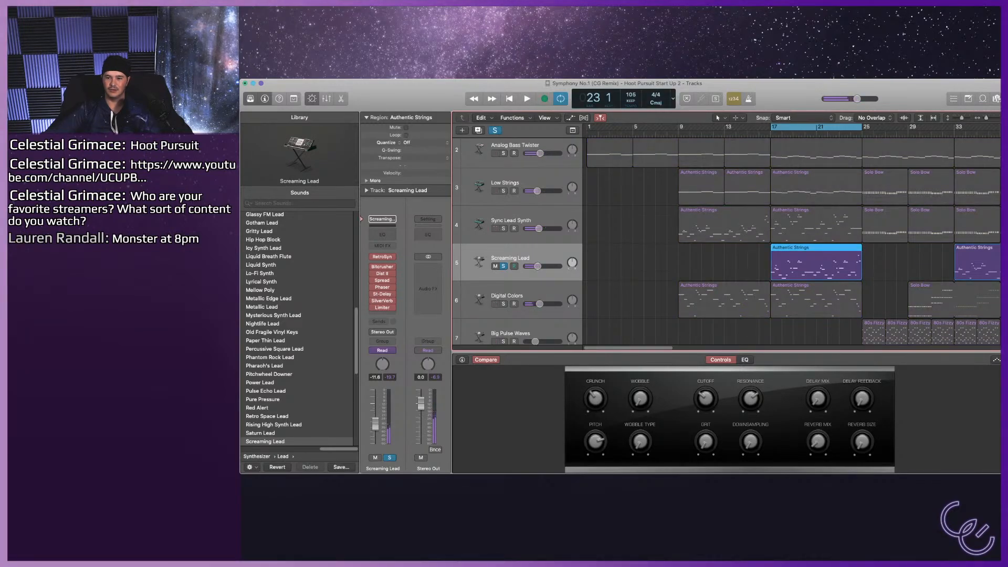
{"action": "left_click", "coordinate": [503, 229]}
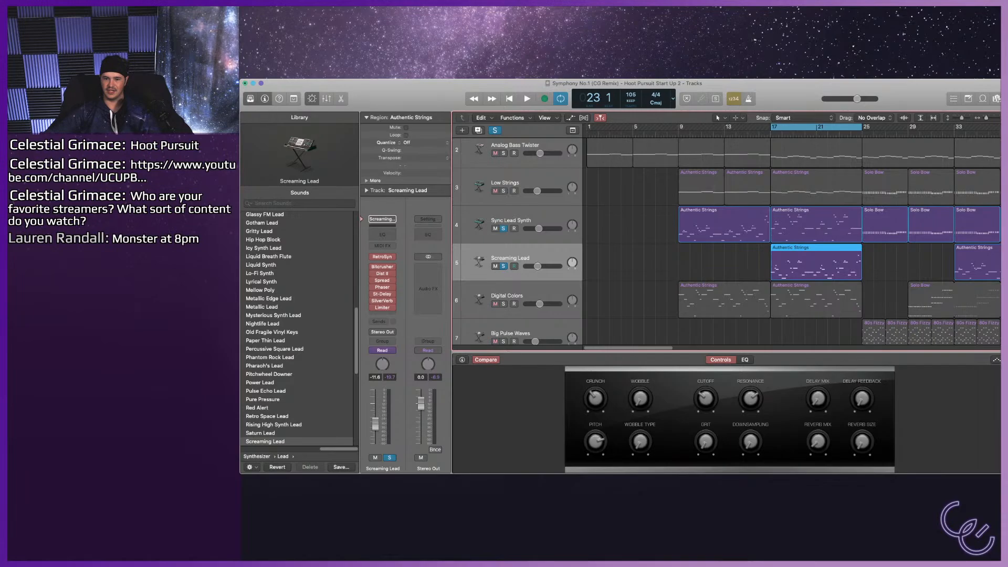
{"action": "key", "text": "space"}
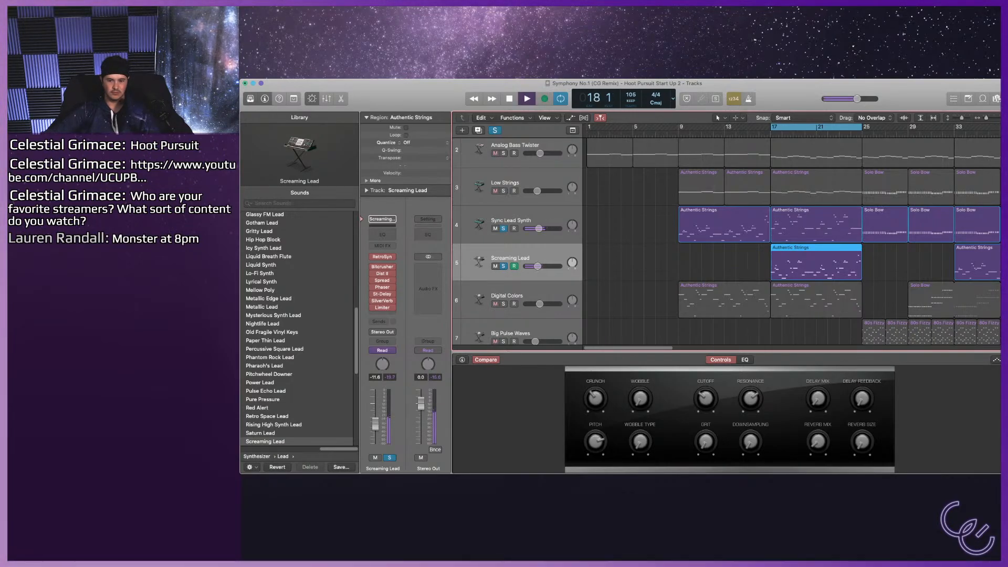
{"action": "left_click", "coordinate": [261, 433]}
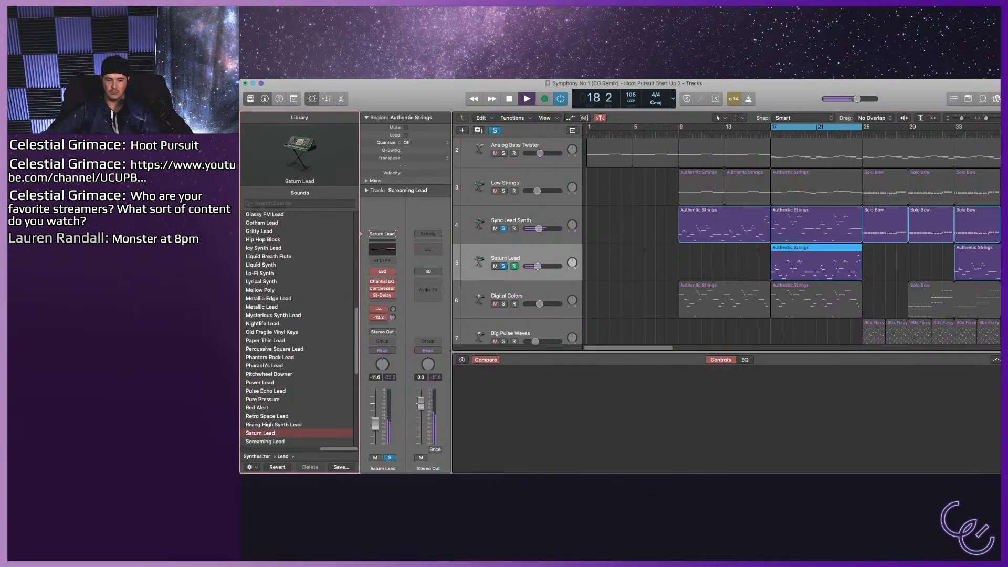
{"action": "scroll", "coordinate": [299, 328], "scroll_direction": "down", "scroll_amount": 3}
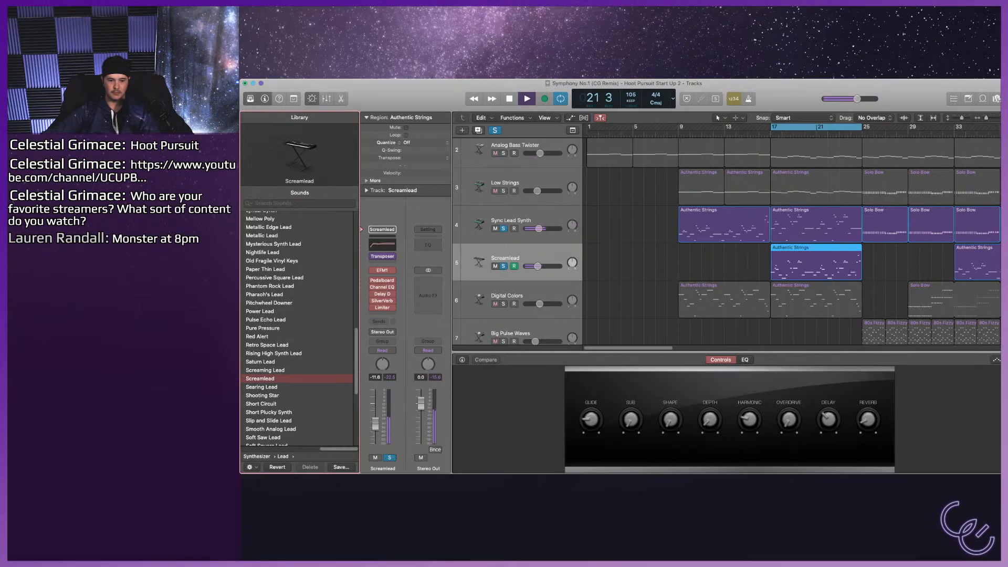
{"action": "key", "text": "Down"}
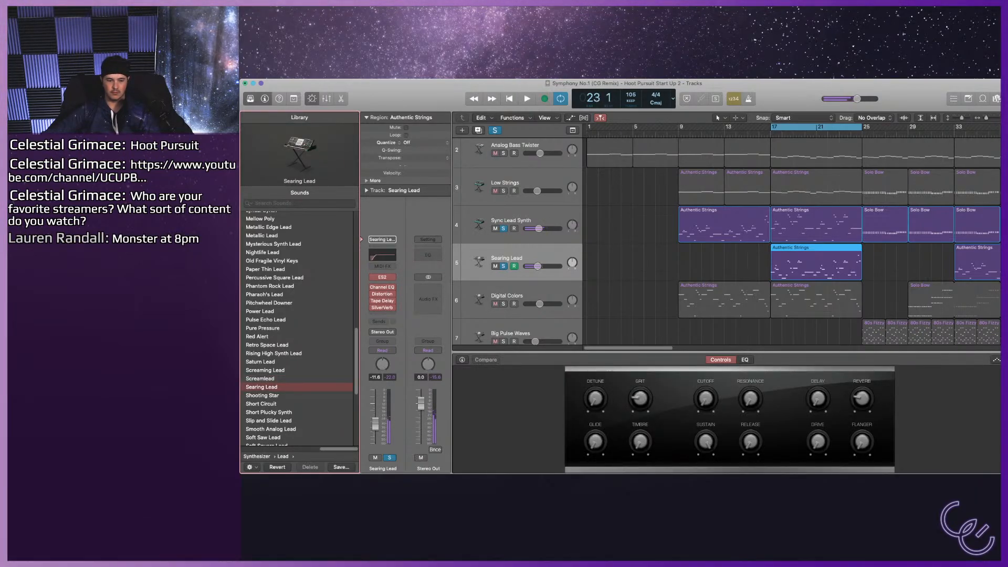
Leave only track 5 soloed, restart playback, and audition Shooting Star and Smooth Analog Lead on it.
{"action": "key", "text": "s"}
{"action": "key", "text": "s"}
{"action": "left_click", "coordinate": [503, 228]}
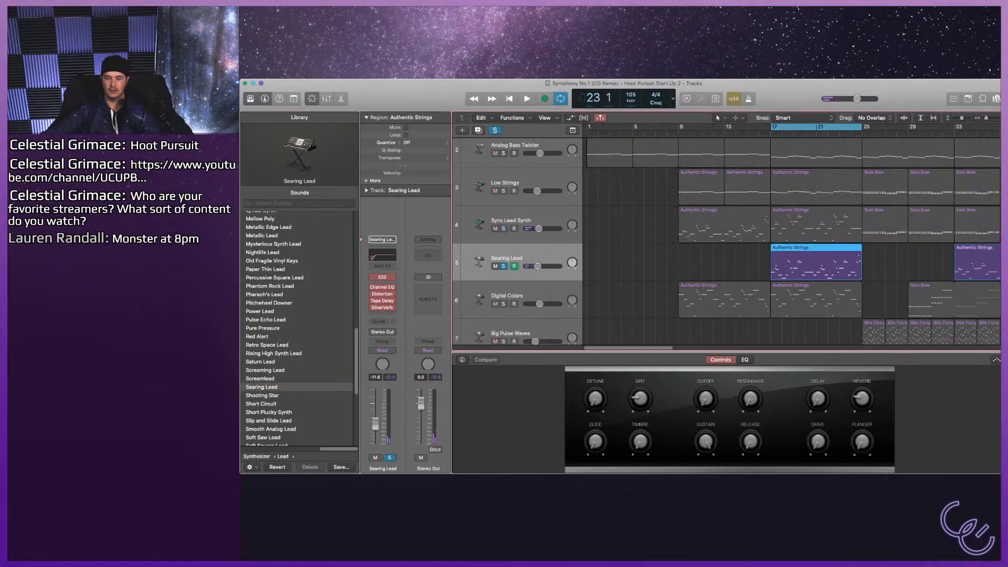
{"action": "key", "text": "space"}
{"action": "left_click", "coordinate": [262, 395]}
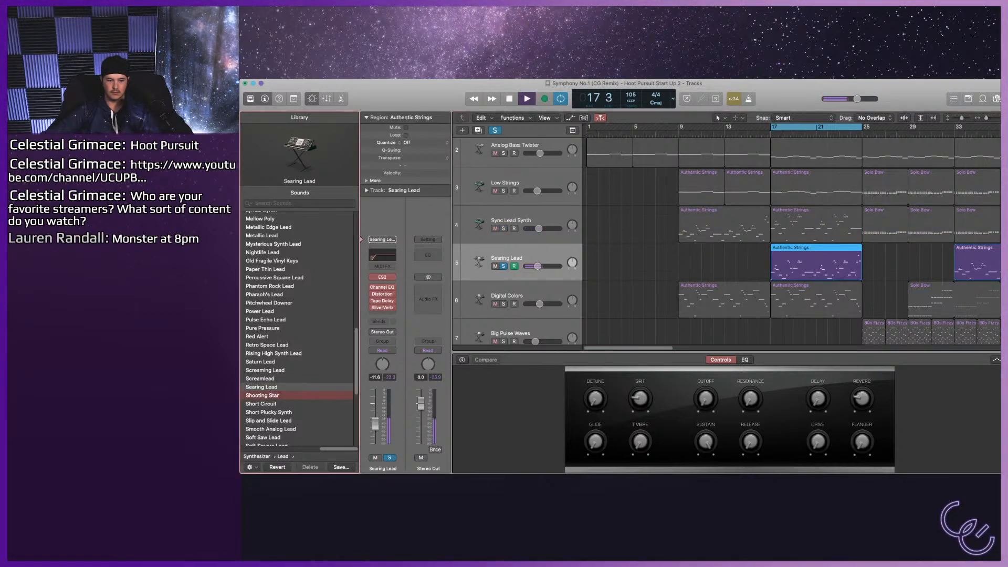
{"action": "left_click", "coordinate": [271, 429]}
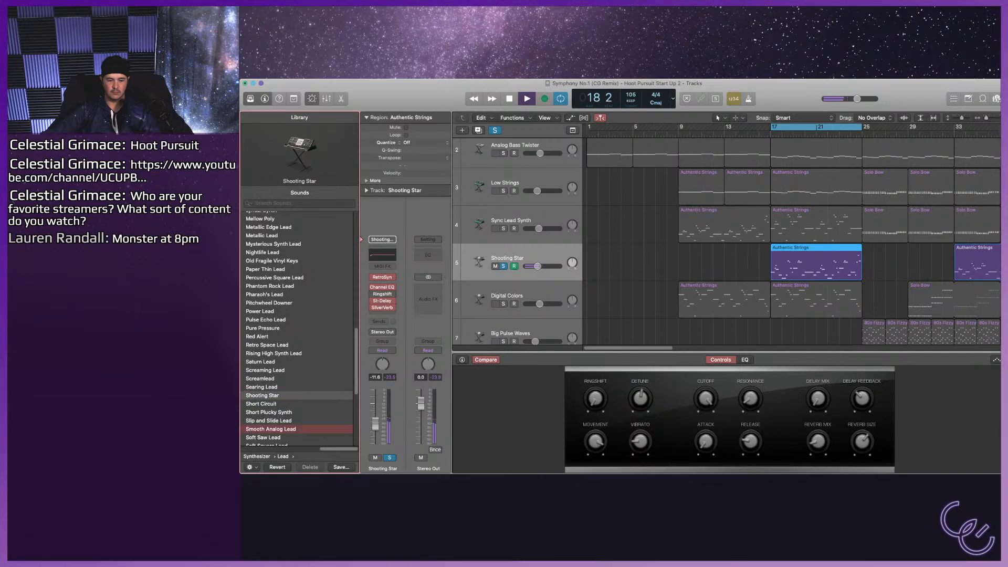
Audition Soft Square Lead on track 5, solo track 4 alongside it, and try Sync Lead Synth and Tech Chords on track 5.
{"action": "left_click", "coordinate": [263, 438]}
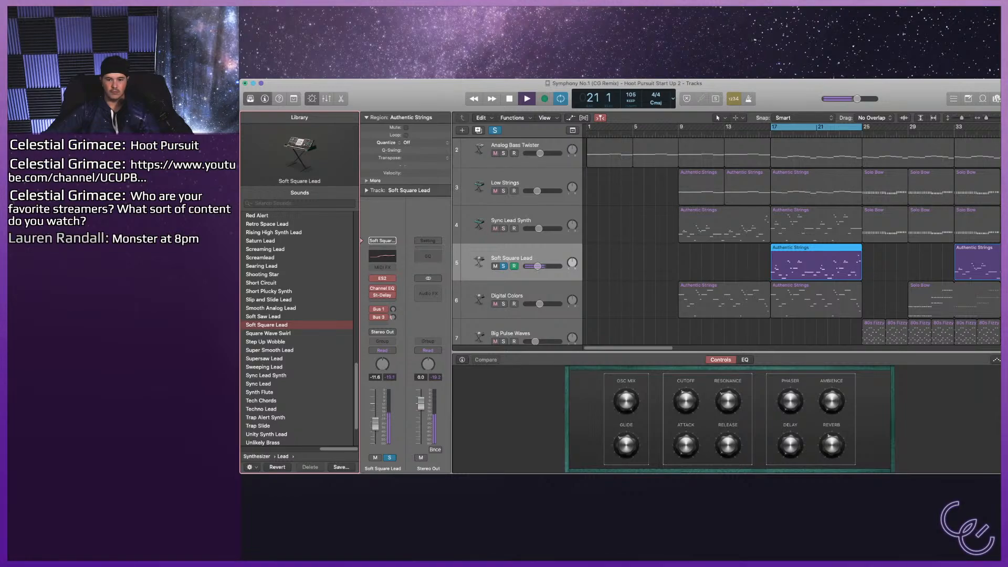
{"action": "left_click", "coordinate": [504, 229]}
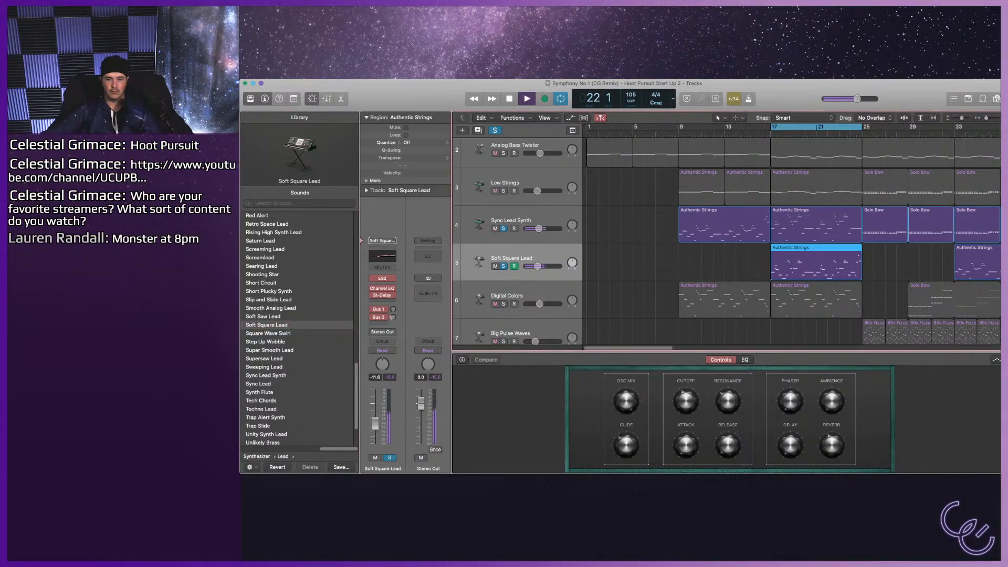
{"action": "left_click", "coordinate": [495, 228]}
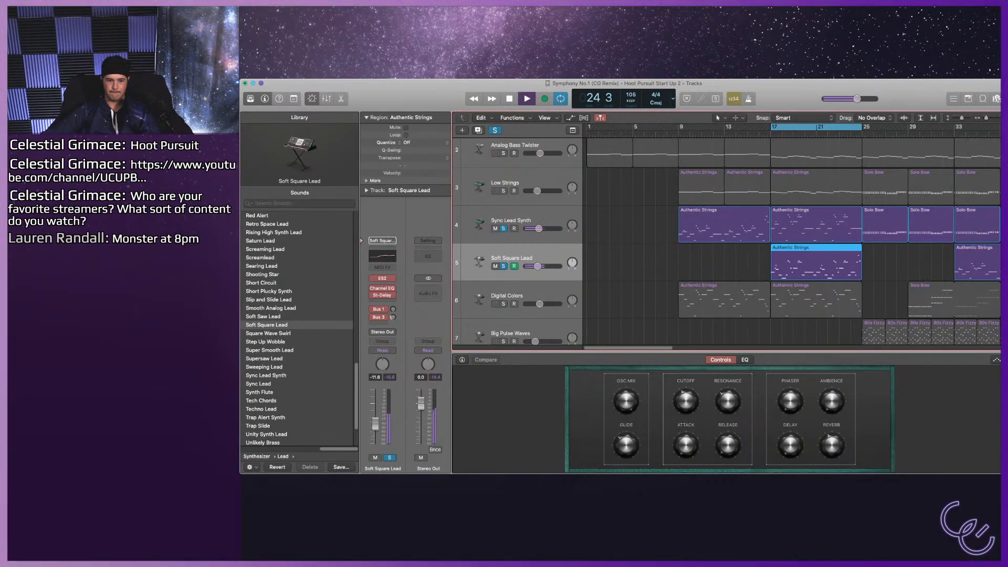
{"action": "left_click", "coordinate": [259, 383]}
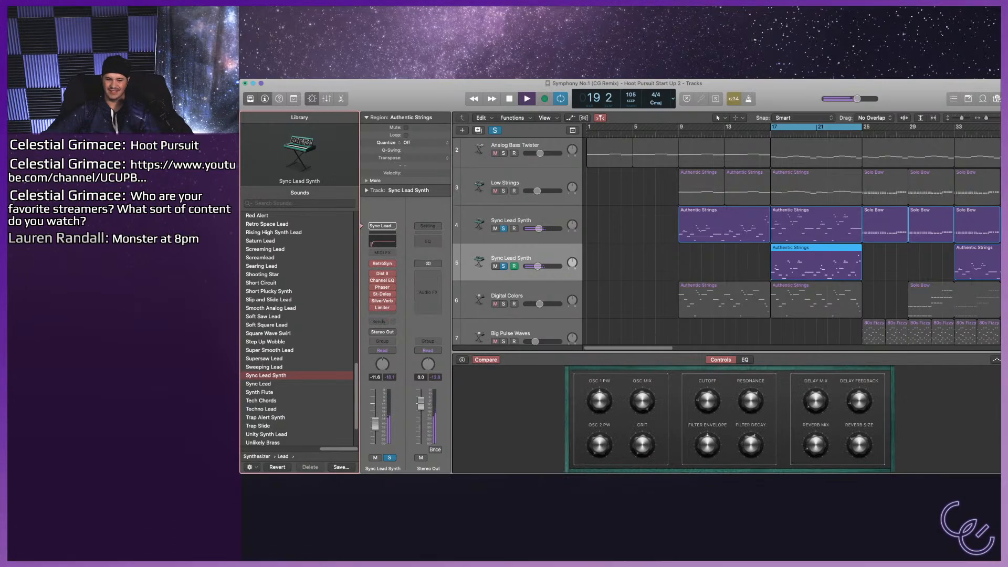
{"action": "key", "text": "space"}
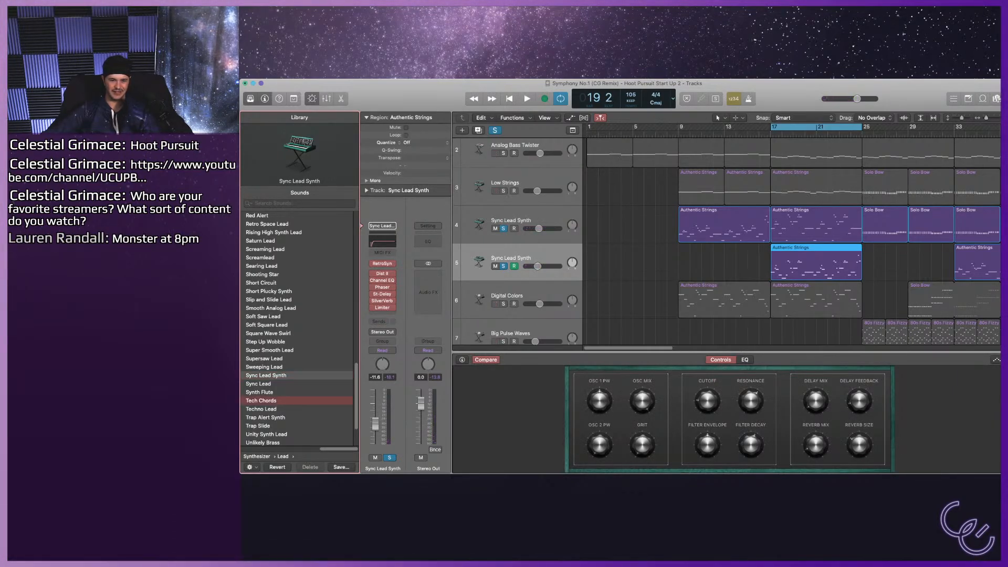
{"action": "key", "text": "space"}
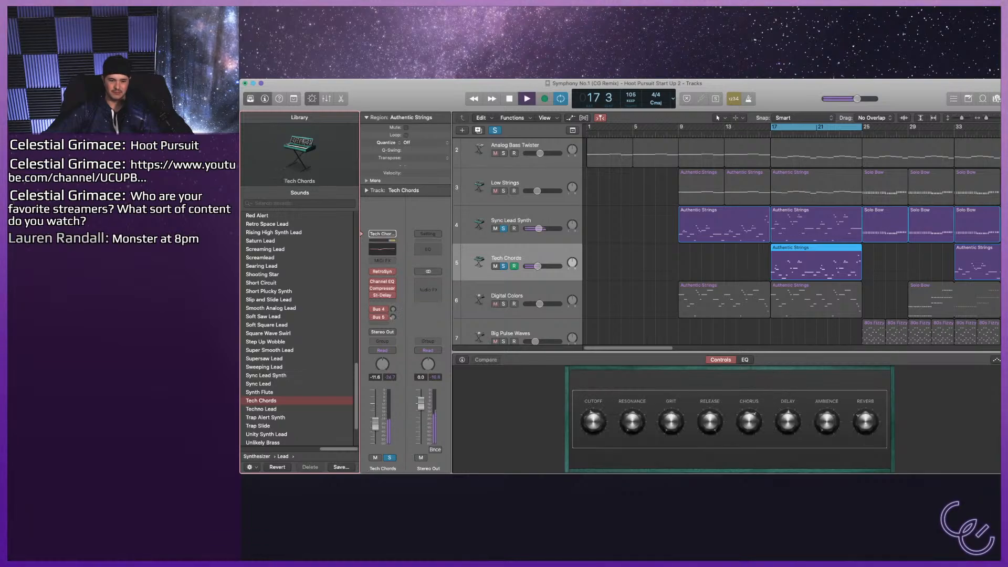
Audition 70s Analog Lead, 80s Sync Lead and Alarm Lead on track 5 soloed alone, and hear Alarm Lead with track 4 soloed too.
{"action": "scroll", "coordinate": [297, 328], "scroll_direction": "down", "scroll_amount": 3}
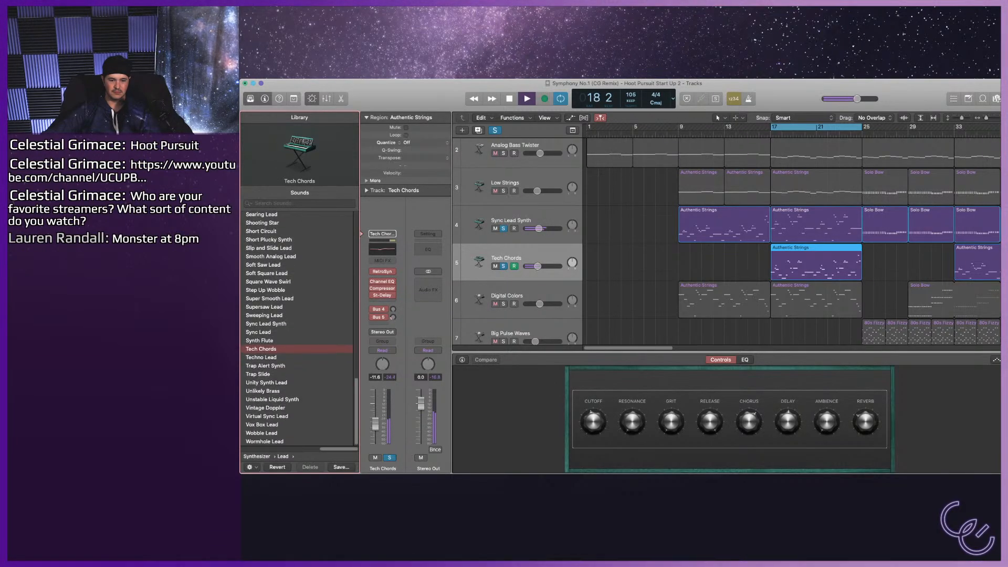
{"action": "scroll", "coordinate": [298, 328], "scroll_direction": "up", "scroll_amount": 15}
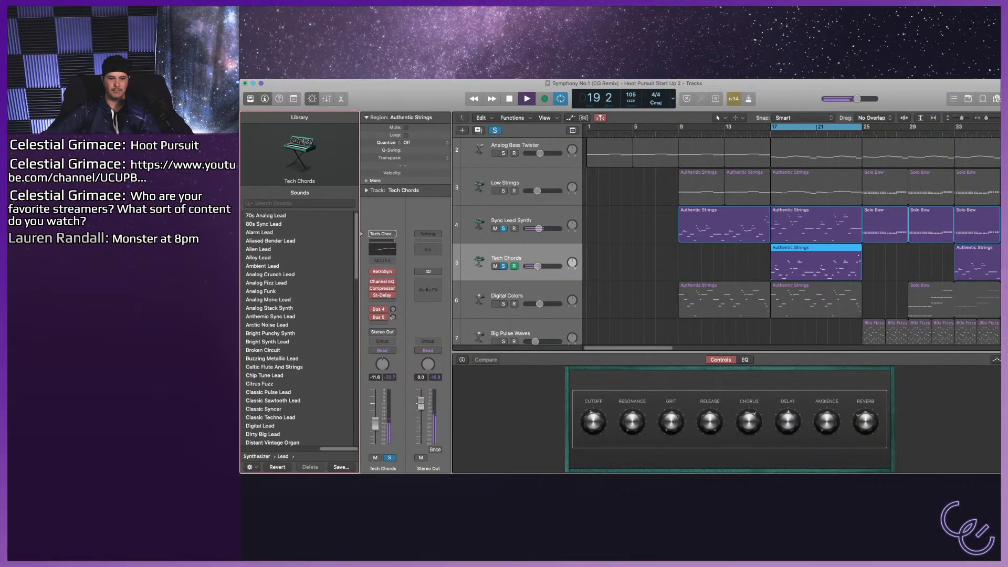
{"action": "left_click", "coordinate": [266, 215]}
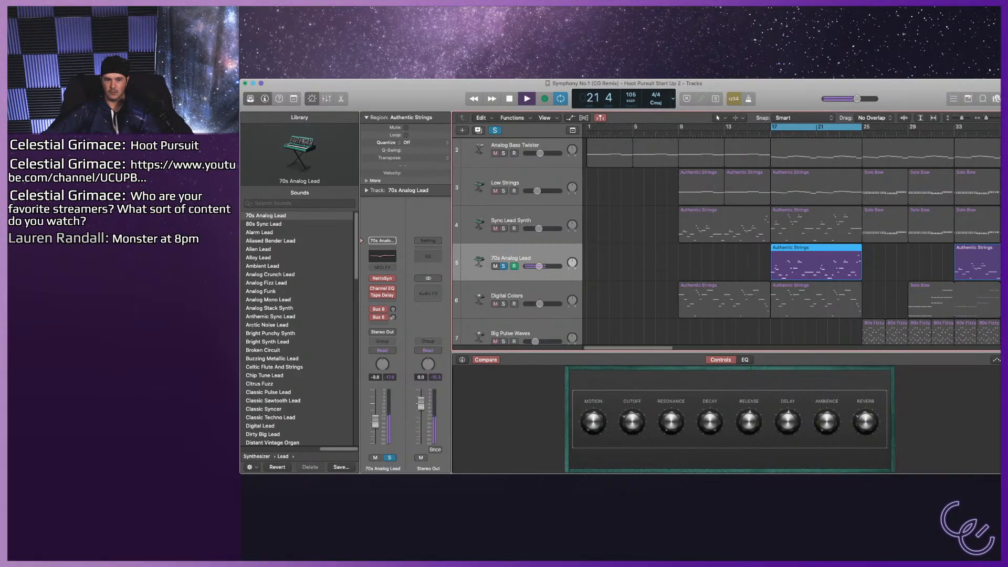
{"action": "left_click", "coordinate": [263, 224]}
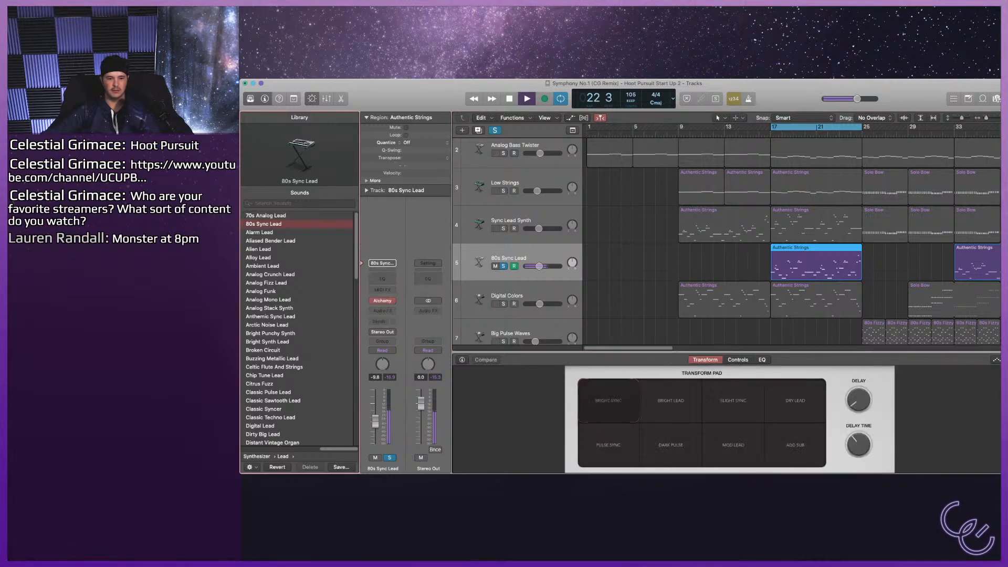
{"action": "key", "text": "Down"}
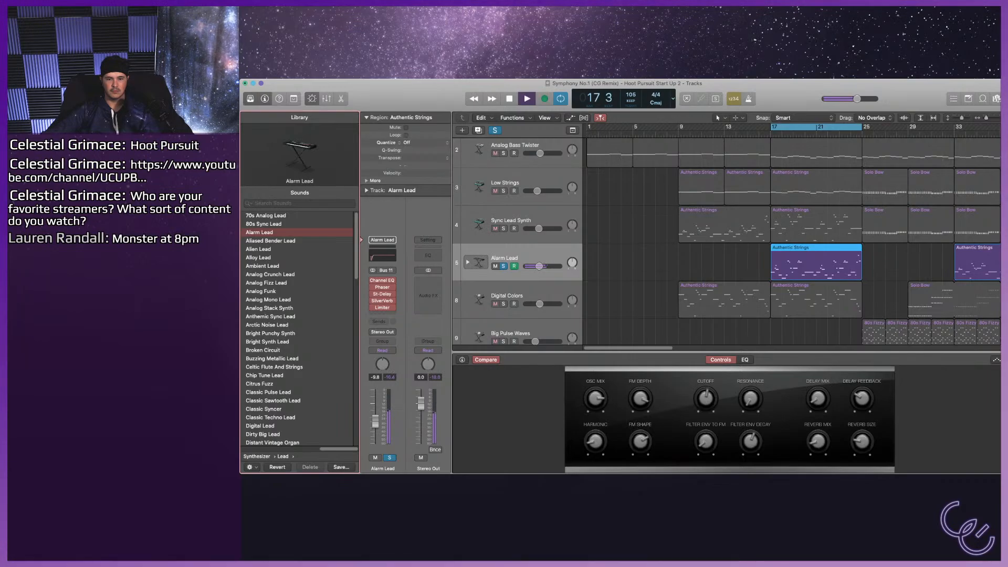
{"action": "left_click", "coordinate": [502, 229]}
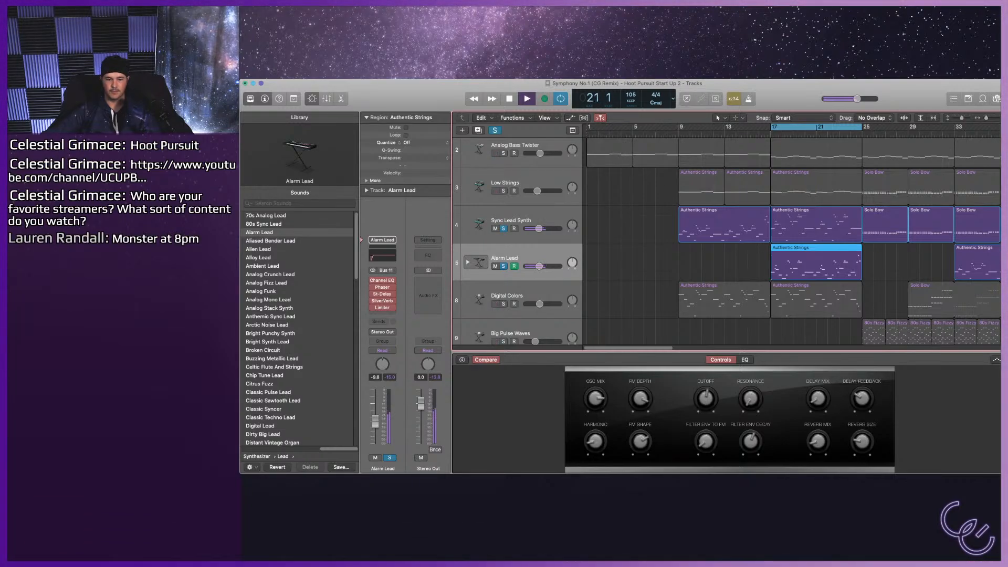
Keep tracks 4 and 5 soloed and audition 70s Analog Lead, 80s Sync Lead, Ambient Lead and Analog Funk on track 5.
{"action": "left_click", "coordinate": [266, 216]}
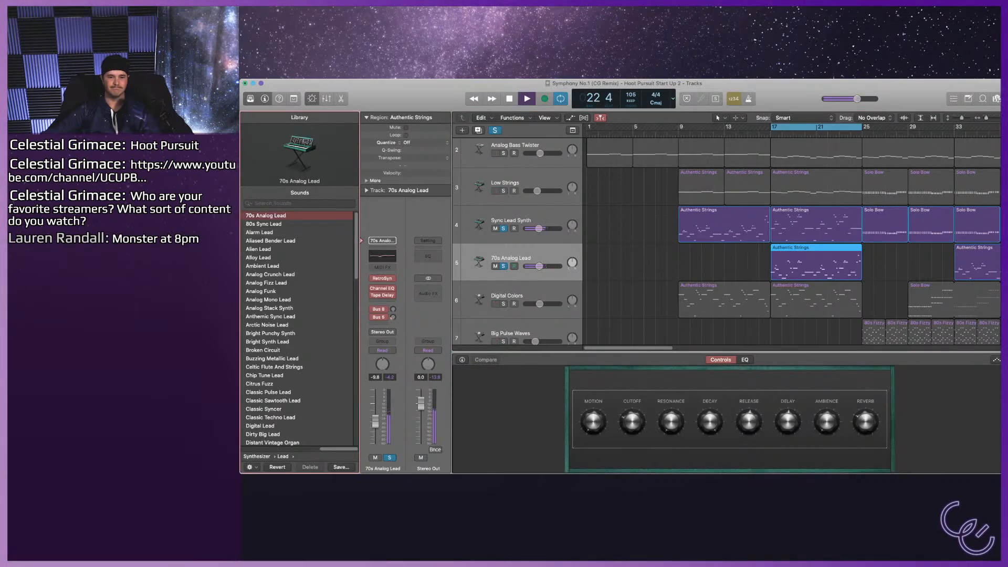
{"action": "left_click", "coordinate": [263, 224]}
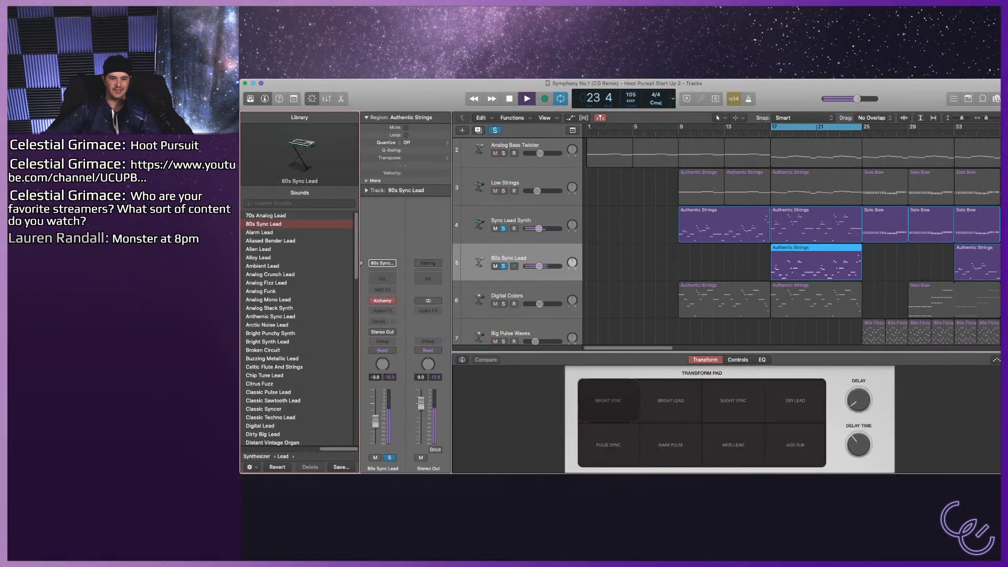
{"action": "left_click", "coordinate": [263, 266]}
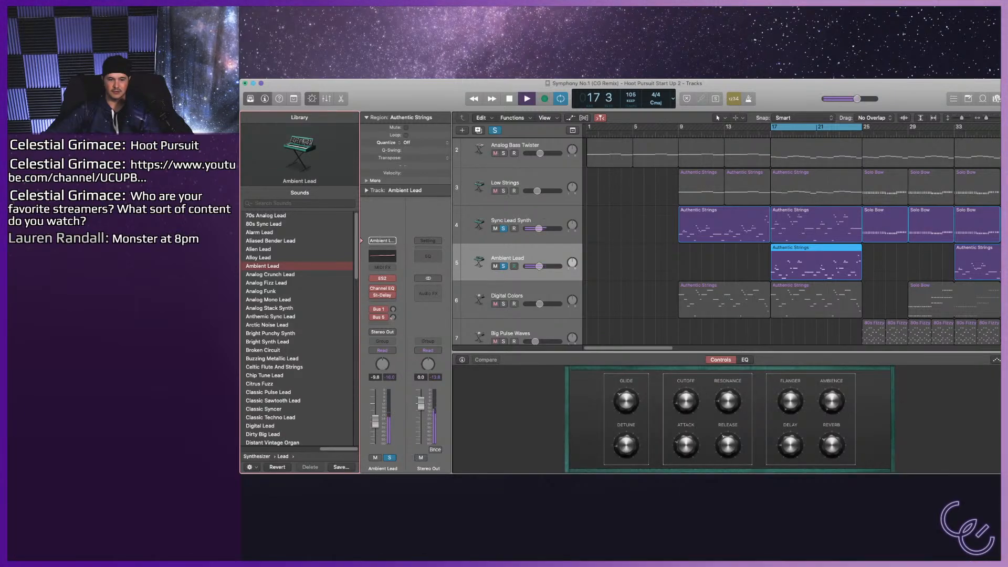
{"action": "key", "text": "Down"}
{"action": "key", "text": "Down"}
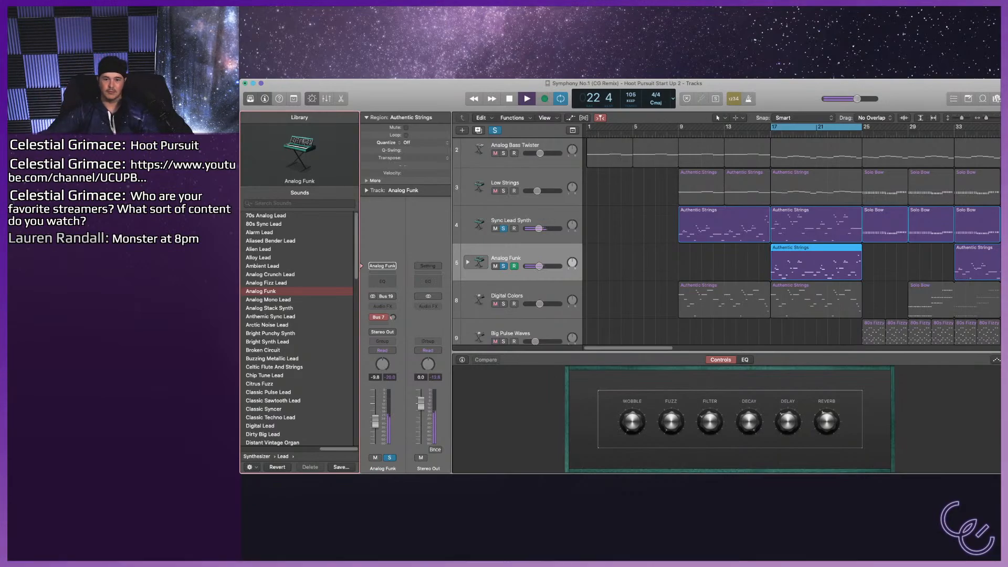
Take Sync Lead Synth out of the solo to hear Analog Funk alone, and solo it again.
{"action": "left_click", "coordinate": [511, 221]}
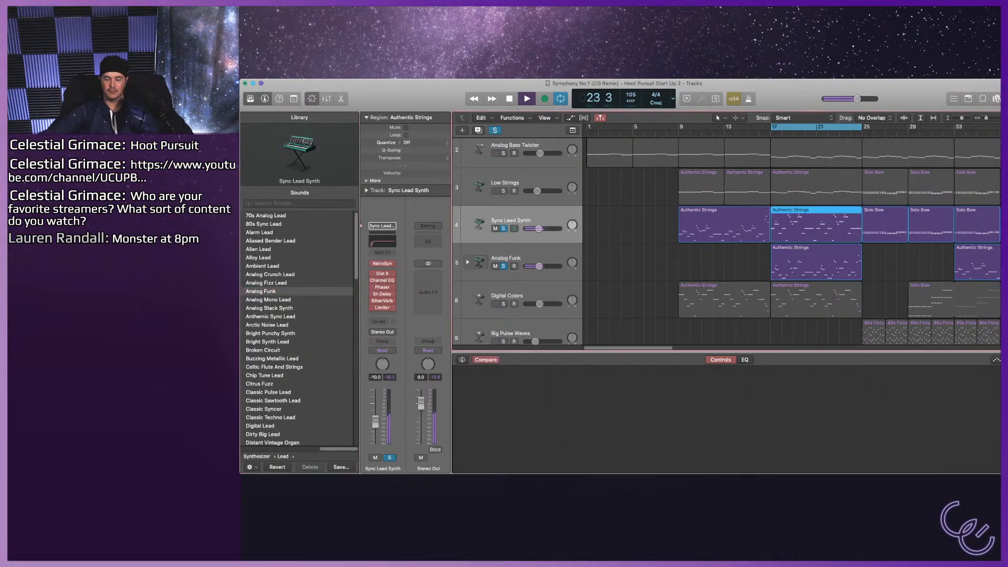
{"action": "key", "text": "s"}
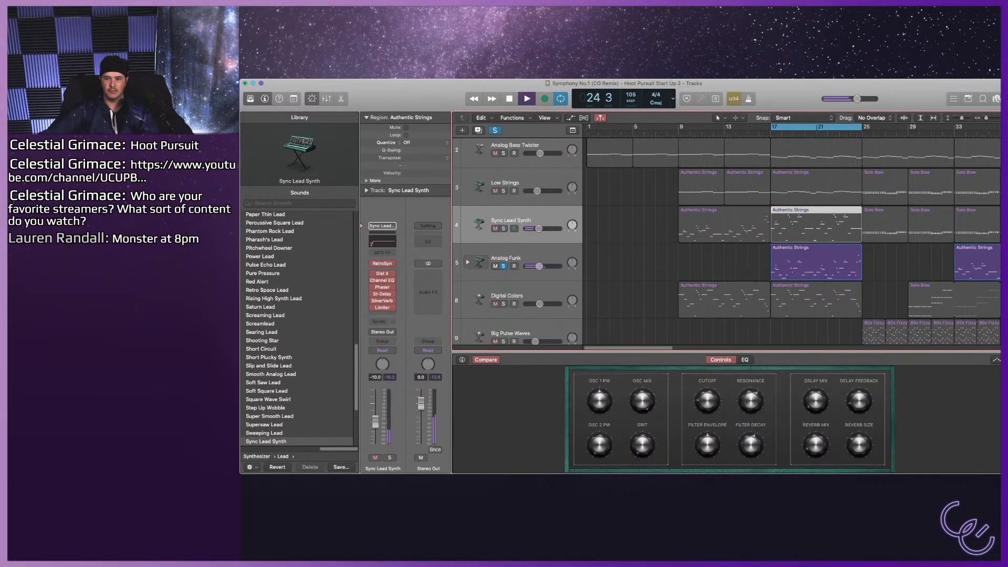
{"action": "key", "text": "s"}
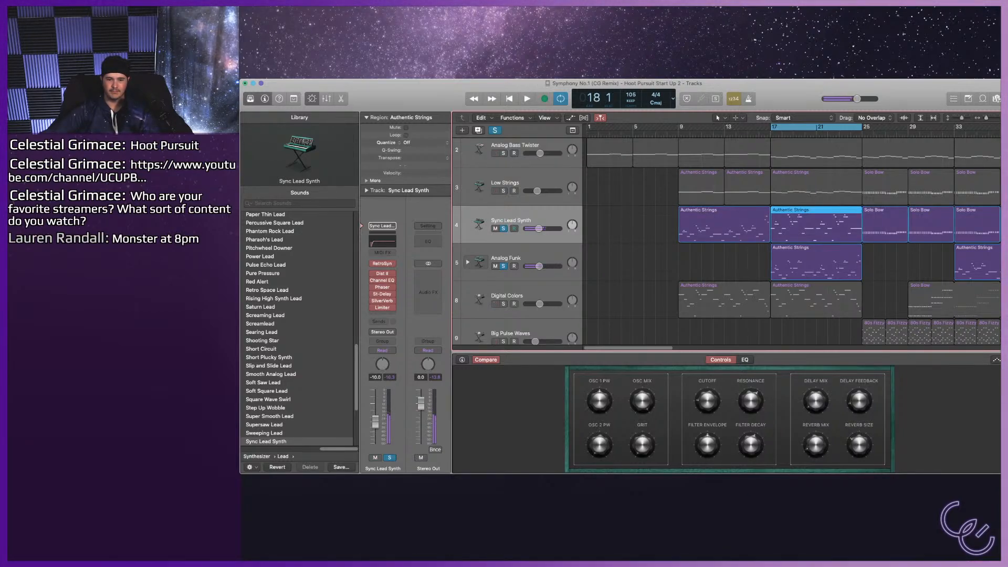
Audition Analog Stack Synth, Anthemic Sync Lead and Bright Punchy Synth on track 5 against the soloed Sync Lead Synth.
{"action": "left_click", "coordinate": [505, 259]}
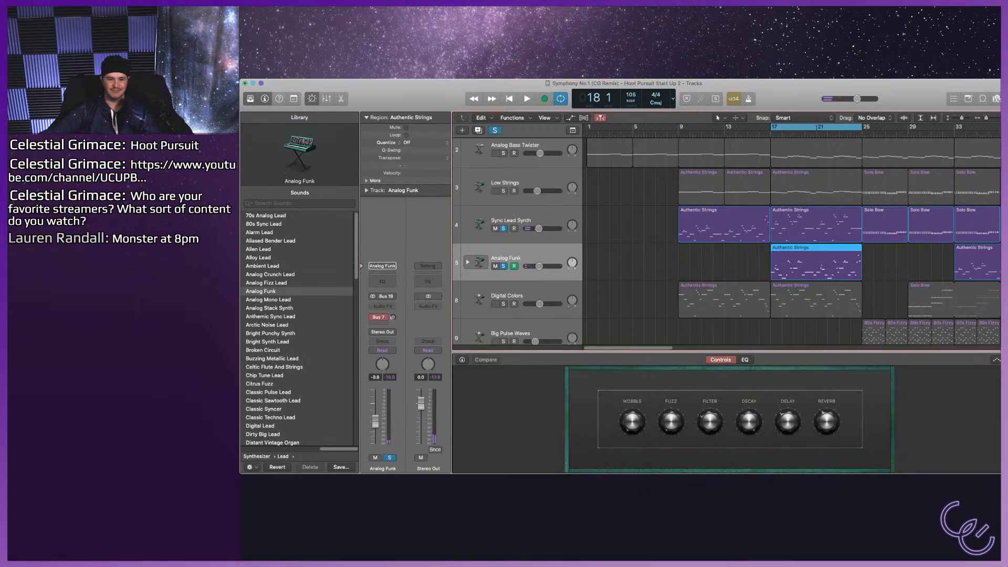
{"action": "left_click", "coordinate": [268, 299]}
{"action": "key", "text": "space"}
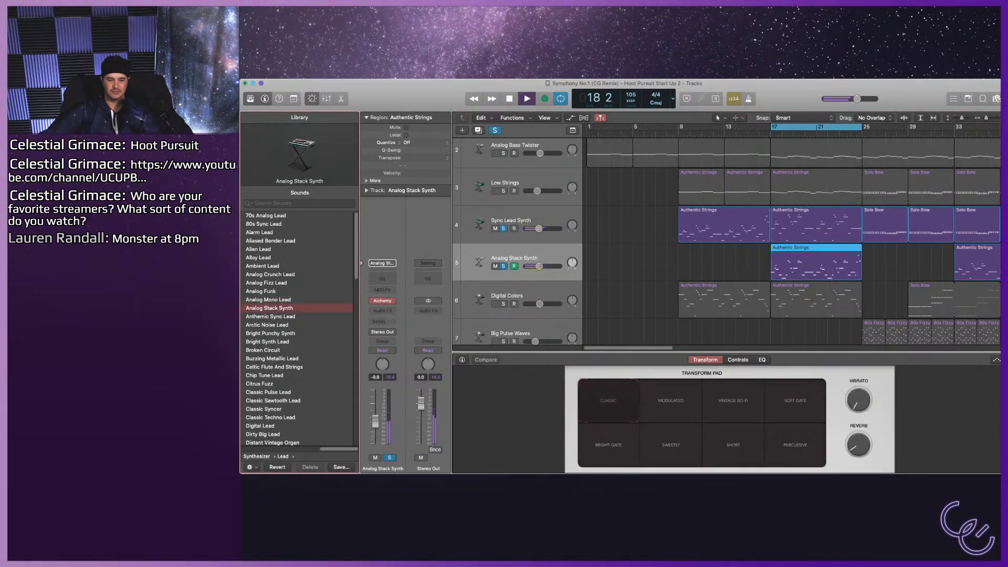
{"action": "key", "text": "Down"}
{"action": "key", "text": "Down"}
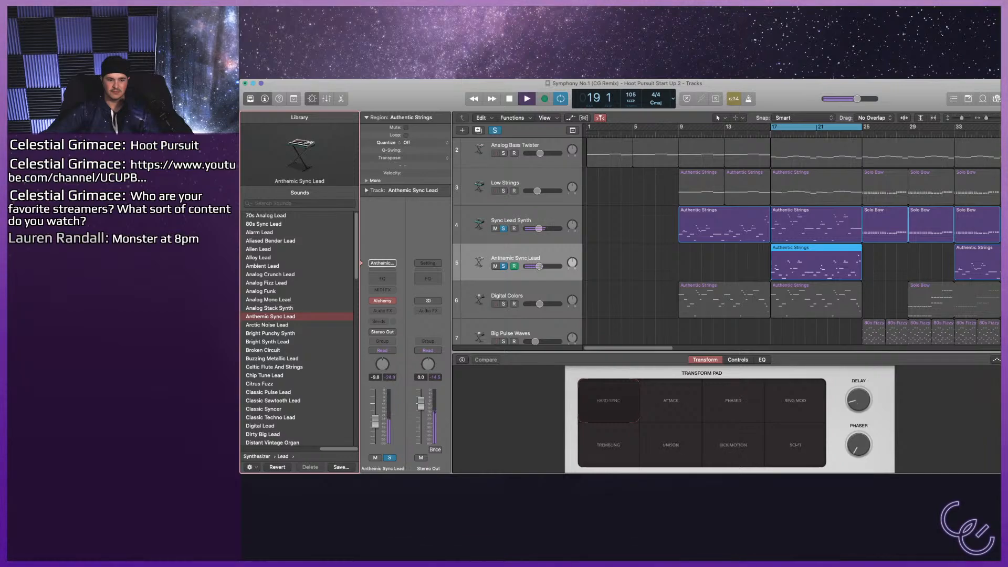
{"action": "key", "text": "Down"}
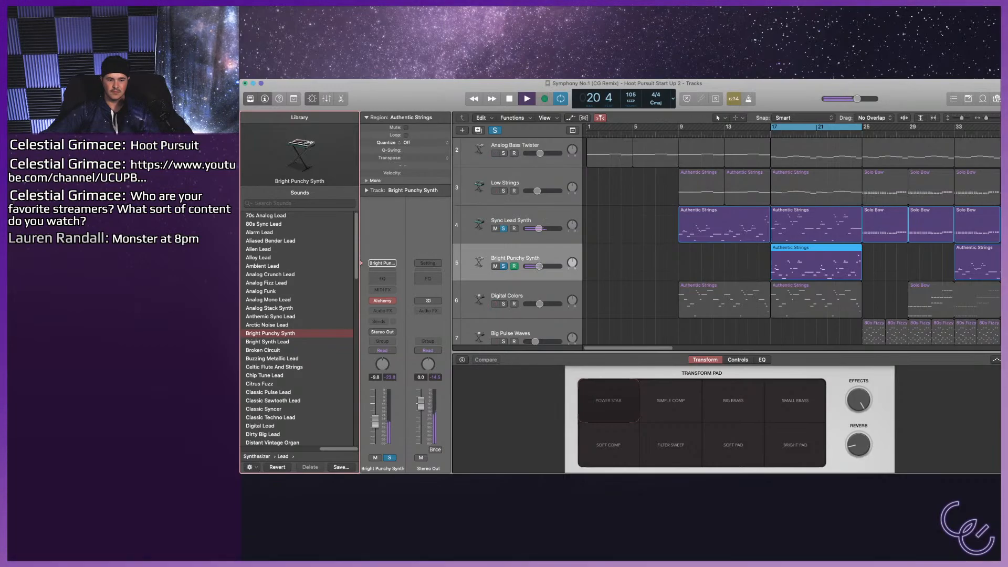
Assign 70s Analog Lead to track 5, clear all solos, and set its volume to -5.7 dB while the full mix plays.
{"action": "key", "text": "space"}
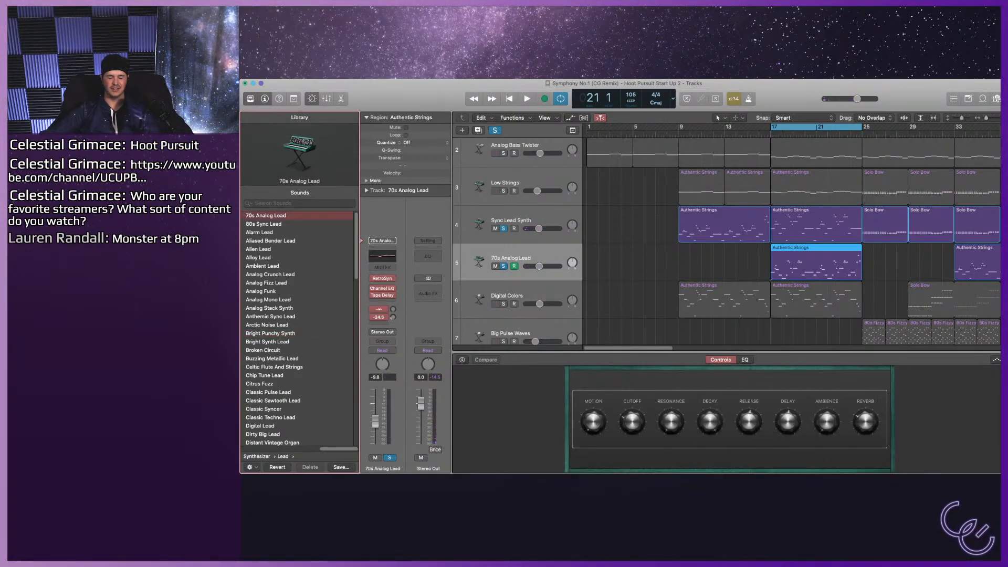
{"action": "key", "text": "space"}
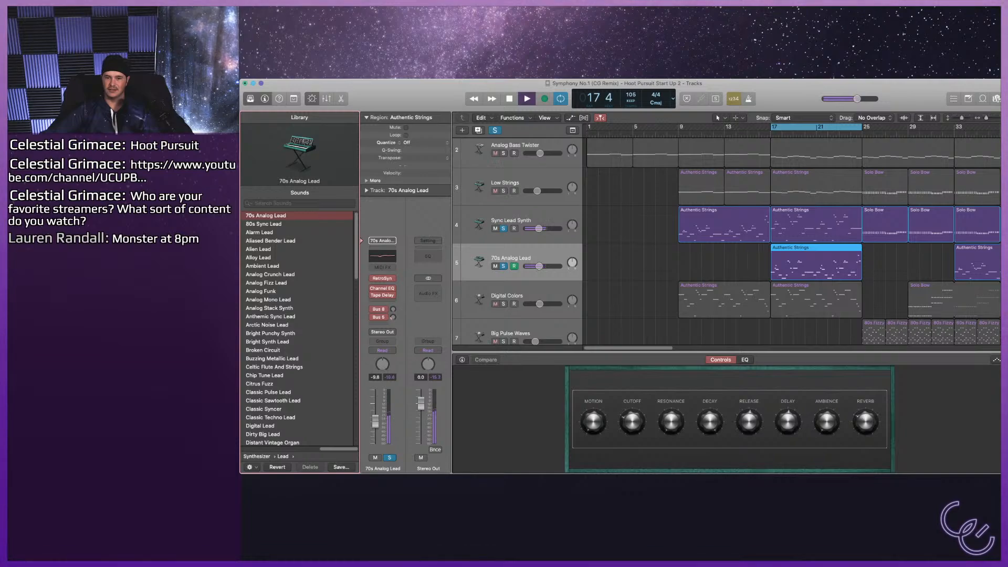
{"action": "left_click", "coordinate": [495, 131]}
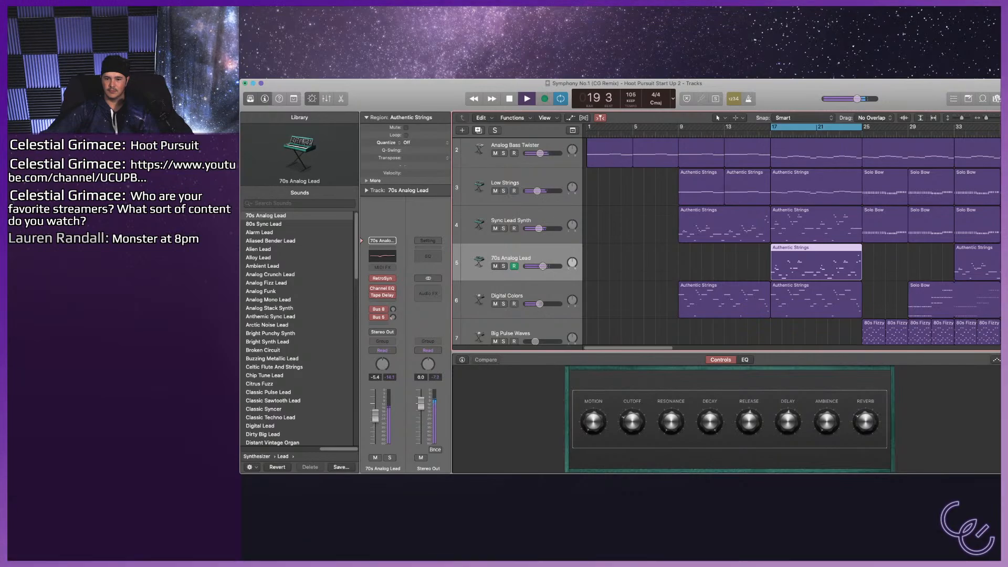
Move the cycle range to bars 9–17, clear the solo on Digital Colors, and play the section in the full mix.
{"action": "left_click", "coordinate": [503, 304]}
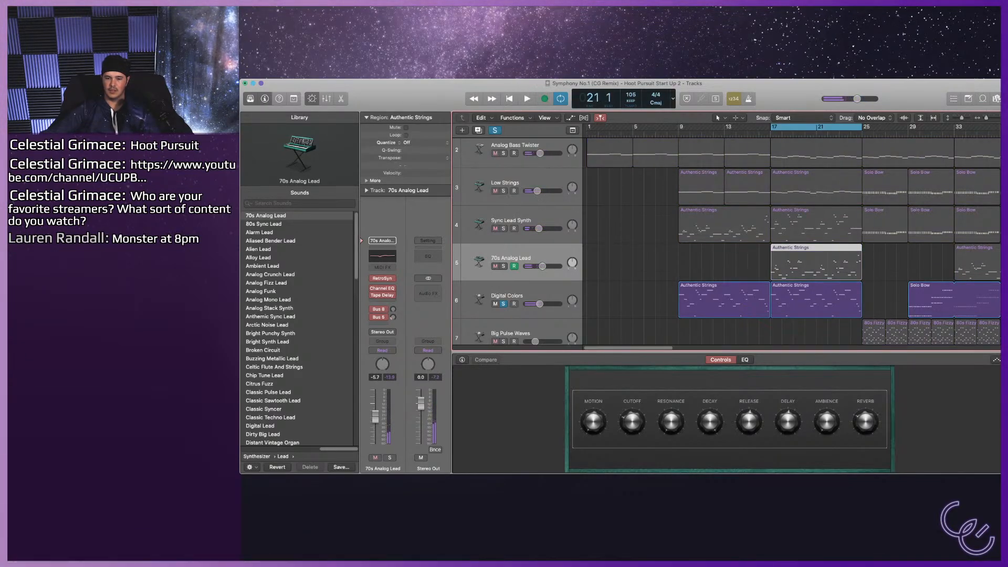
{"action": "left_click_drag", "start_coordinate": [817, 127], "coordinate": [725, 127]}
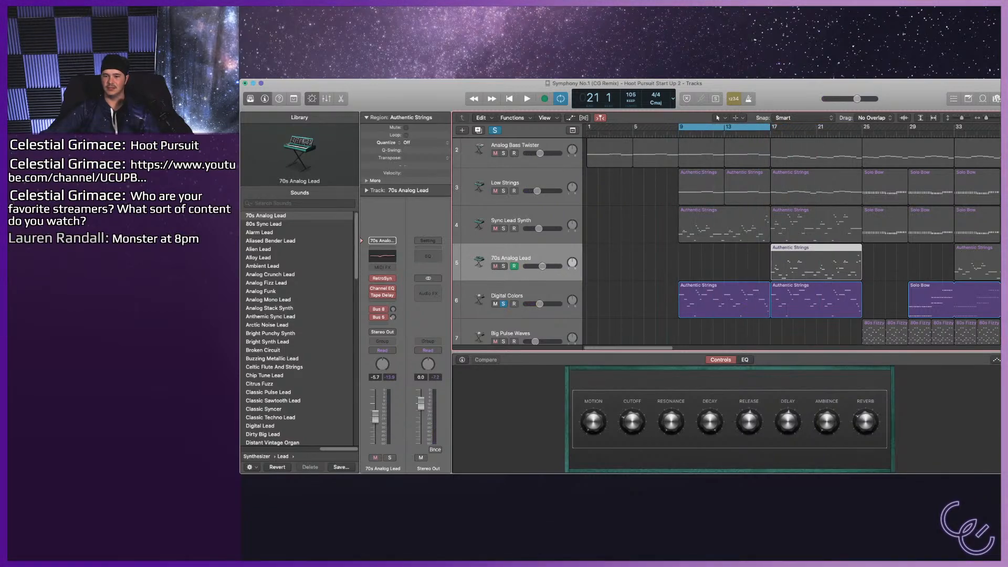
{"action": "scroll", "coordinate": [735, 241], "scroll_direction": "up", "scroll_amount": 1}
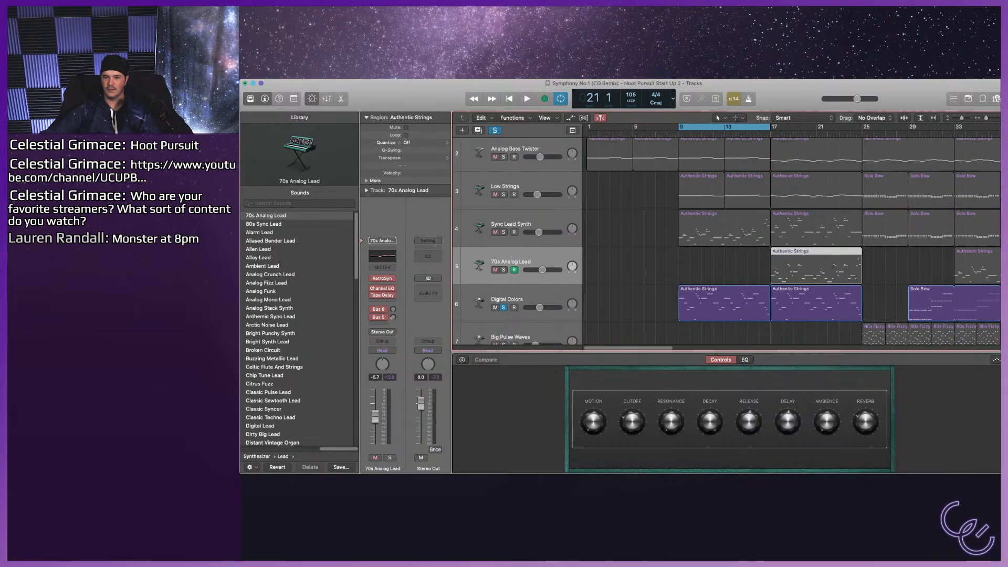
{"action": "left_click", "coordinate": [503, 307]}
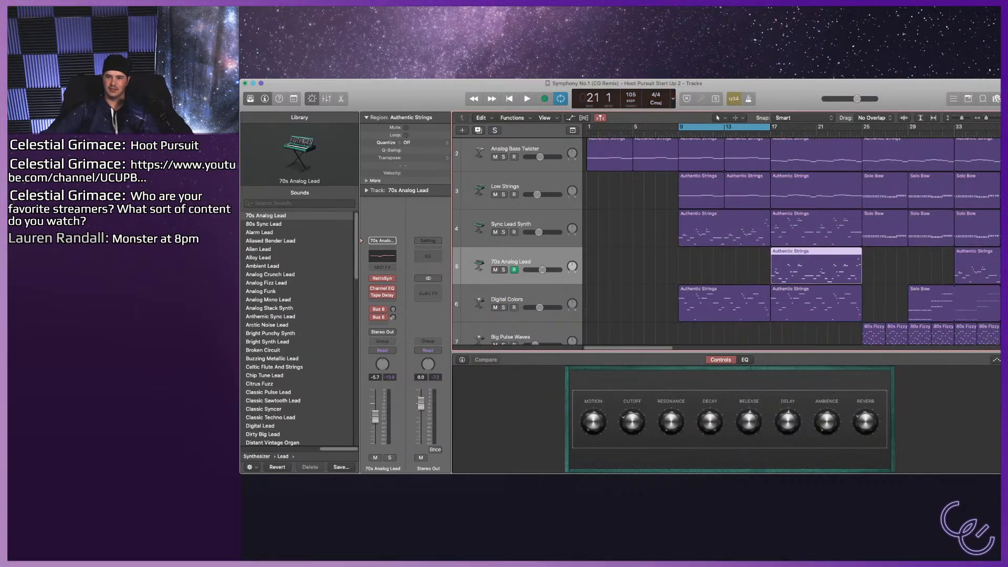
{"action": "key", "text": "space"}
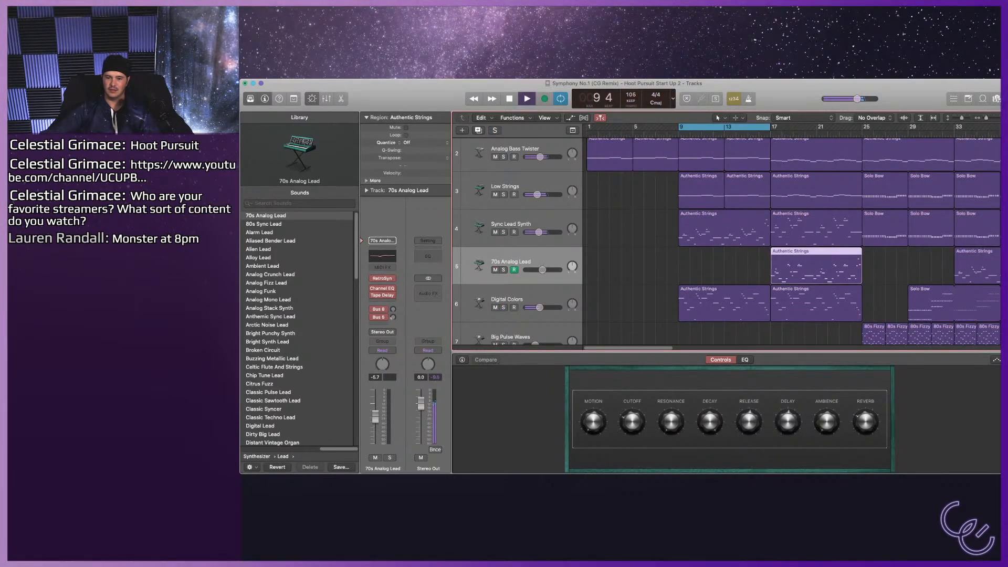
Solo Digital Colors on track 6 and audition 80s Fizzy Synth, 80s FM Piano and 80s Starlight in its place over bars 9–17.
{"action": "left_click", "coordinate": [724, 304]}
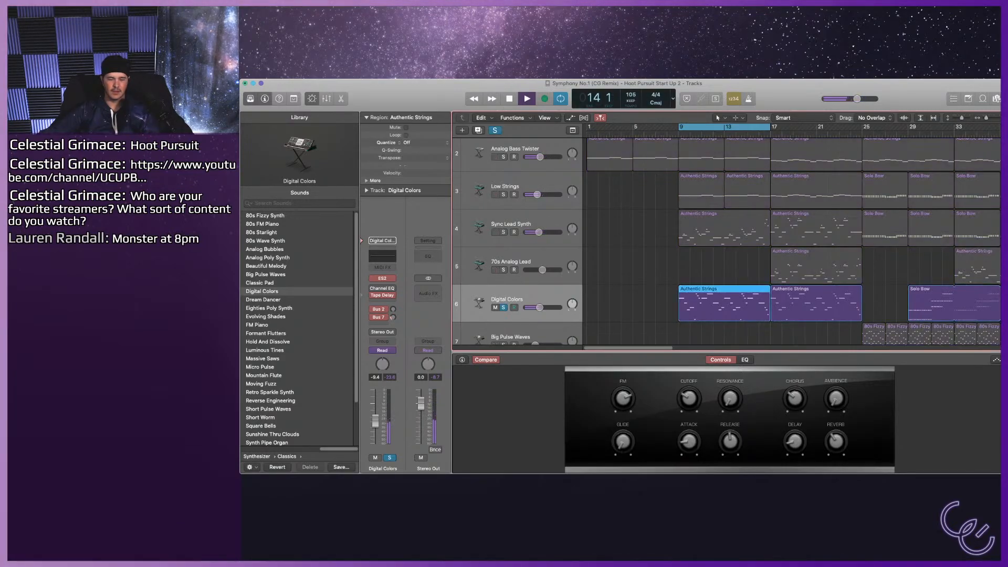
{"action": "key", "text": "space"}
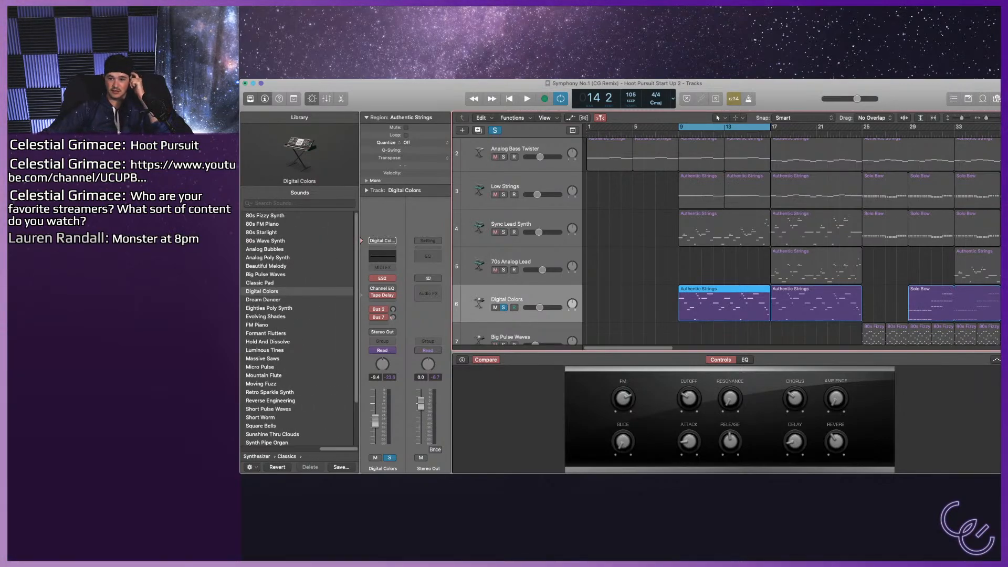
{"action": "left_click", "coordinate": [265, 215]}
{"action": "key", "text": "space"}
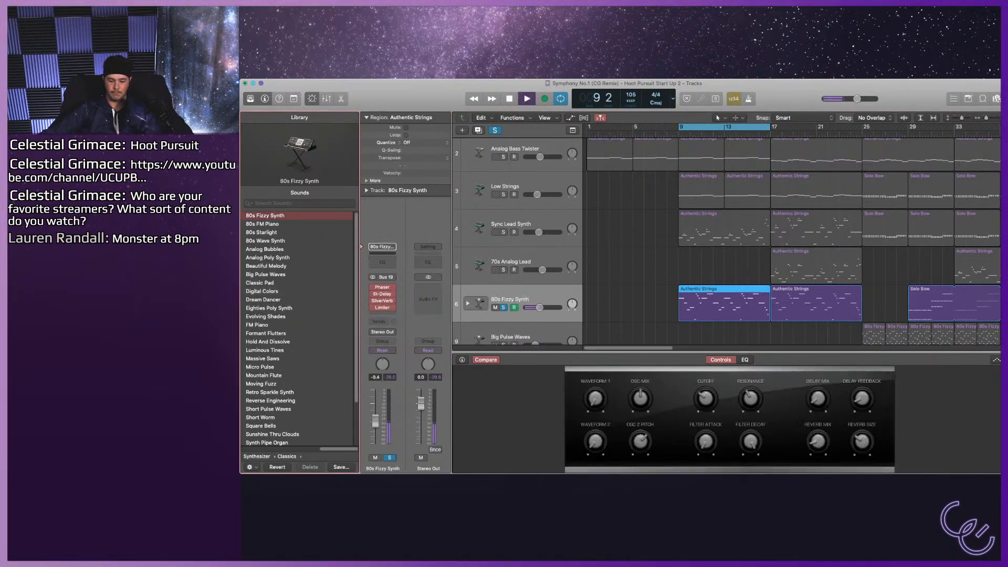
{"action": "left_click", "coordinate": [262, 224]}
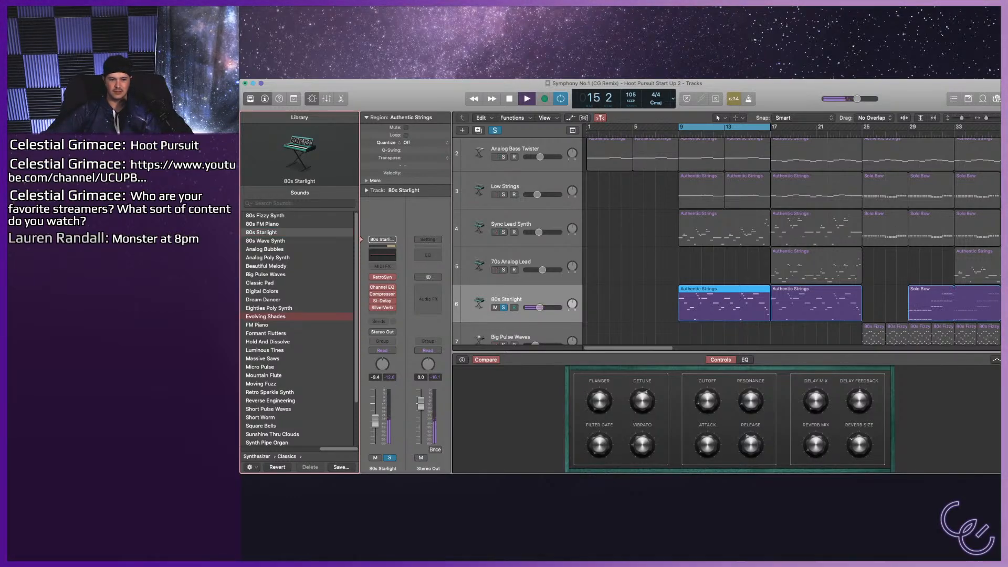
Audition Evolving Shades, FM Piano and Hold And Dissolve on the soloed track 6, raising its volume to -4.4 dB.
{"action": "key", "text": "Down"}
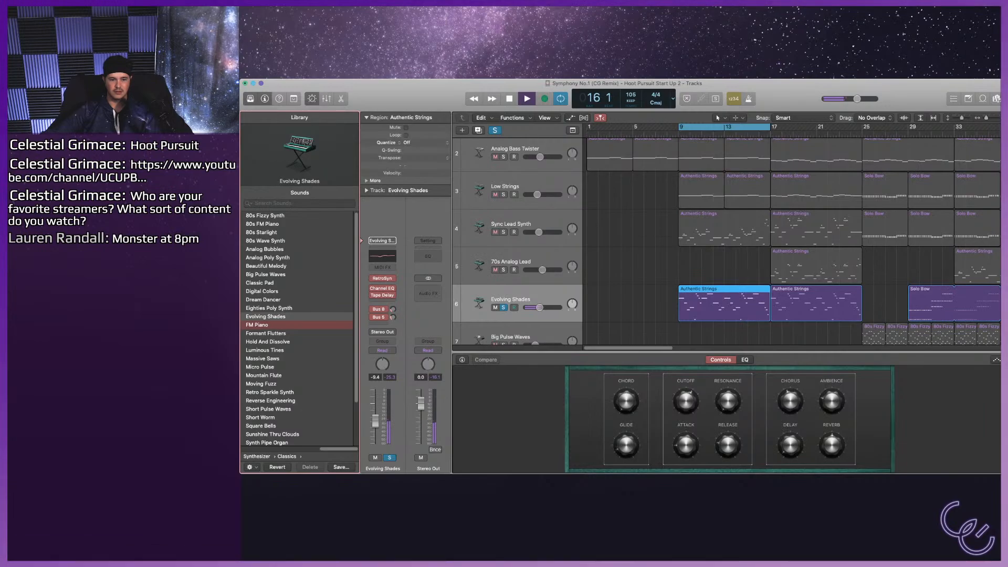
{"action": "key", "text": "s"}
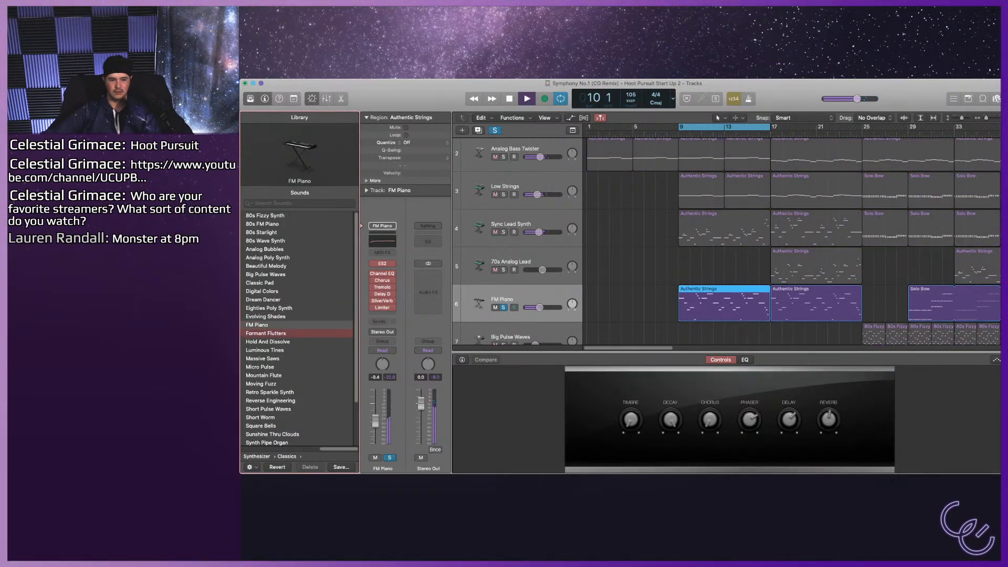
{"action": "key", "text": "Down"}
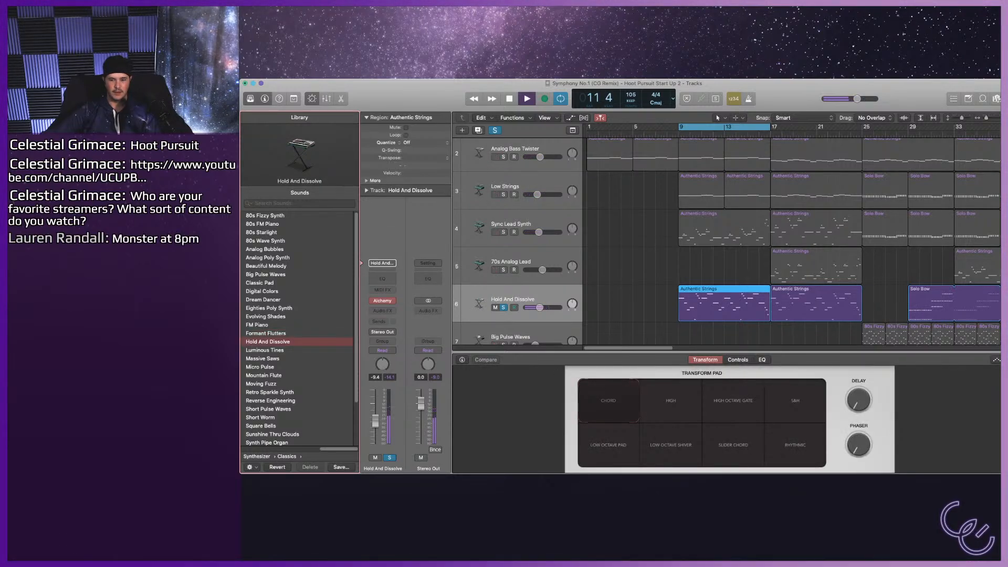
{"action": "key", "text": "space"}
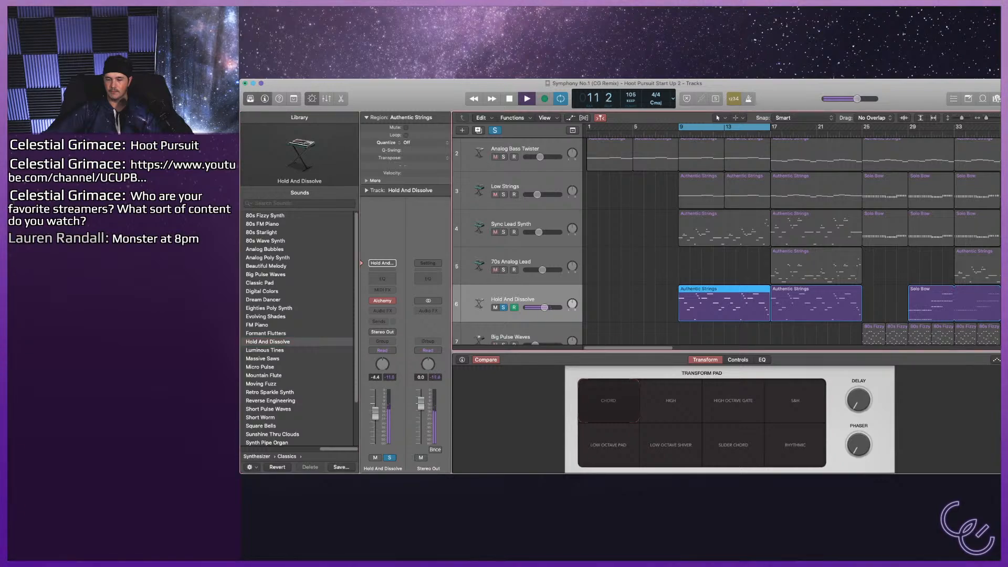
{"action": "key", "text": "space"}
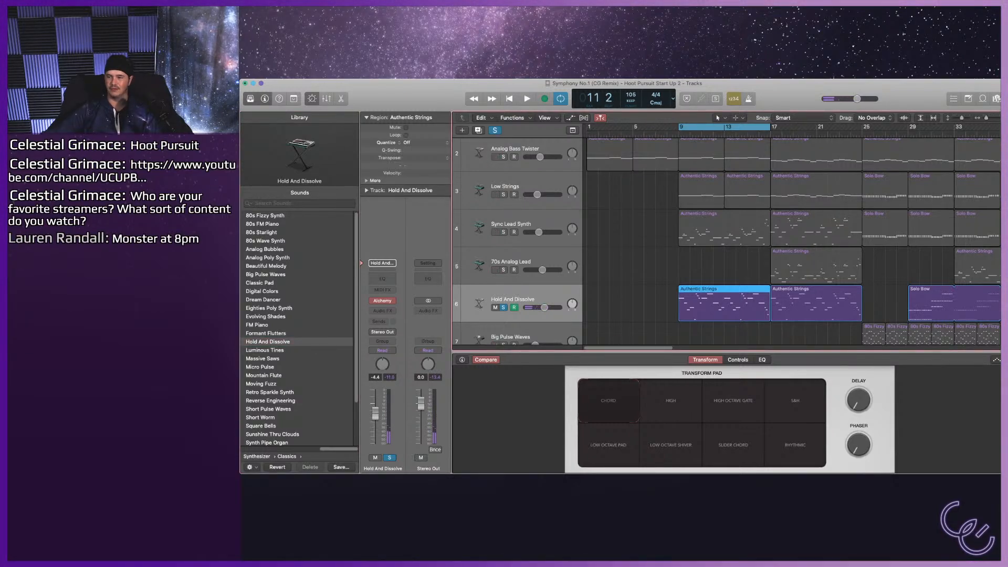
Audition Luminous Tines, Massive Saws, Reverse Engineering and Square Bells on the soloed track 6.
{"action": "key", "text": "space"}
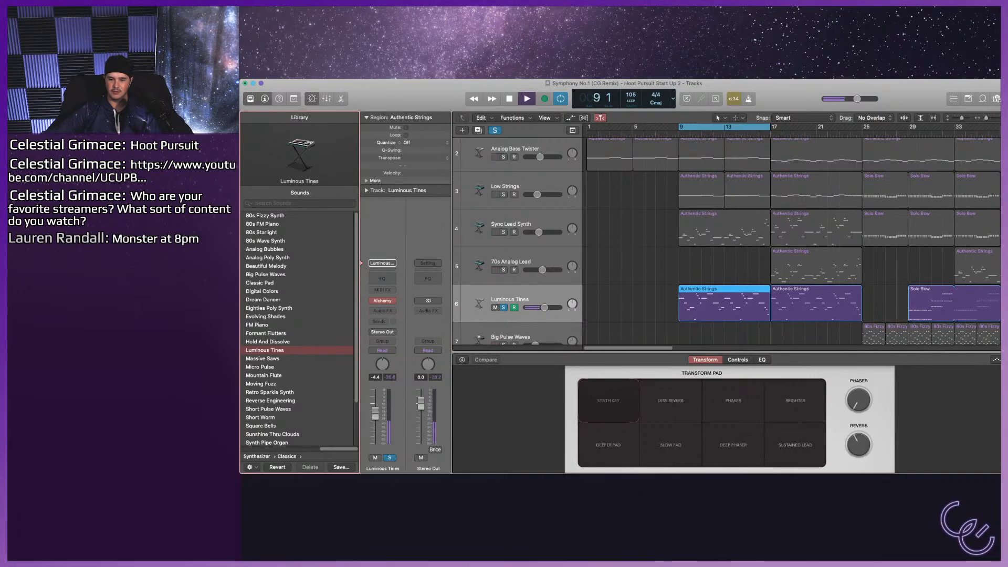
{"action": "key", "text": "Down"}
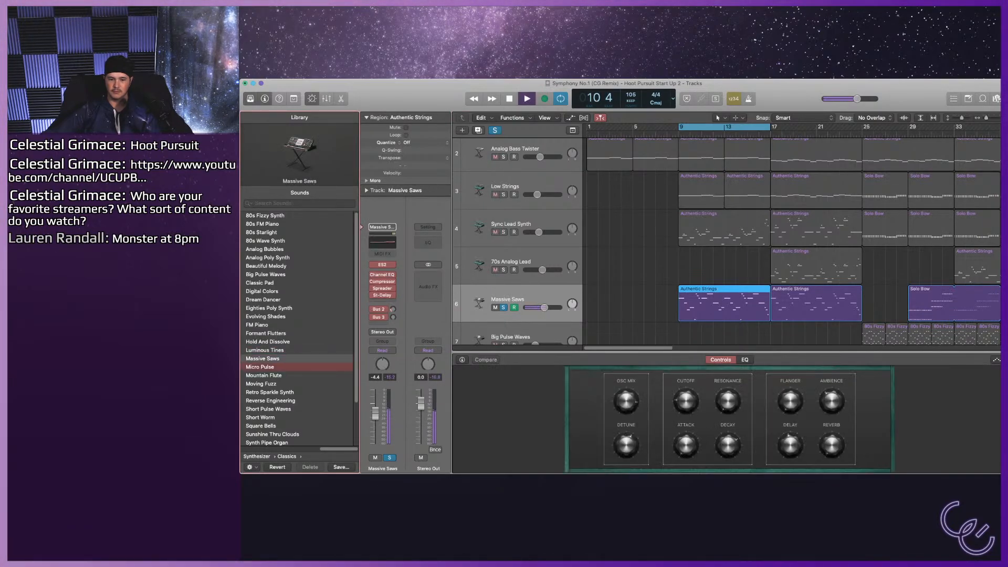
{"action": "key", "text": "Down"}
{"action": "key", "text": "Down"}
{"action": "key", "text": "Down"}
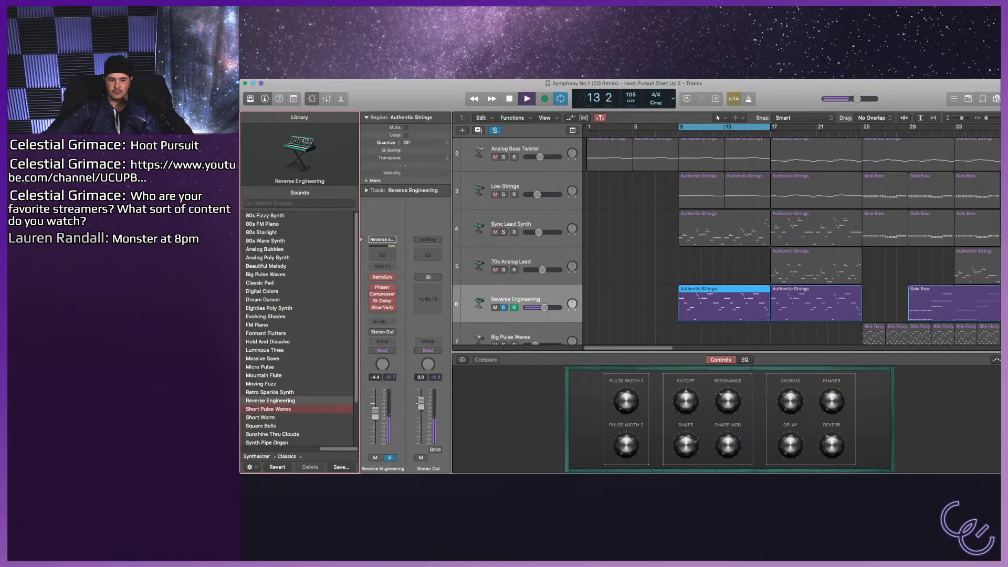
{"action": "key", "text": "Down"}
{"action": "key", "text": "Down"}
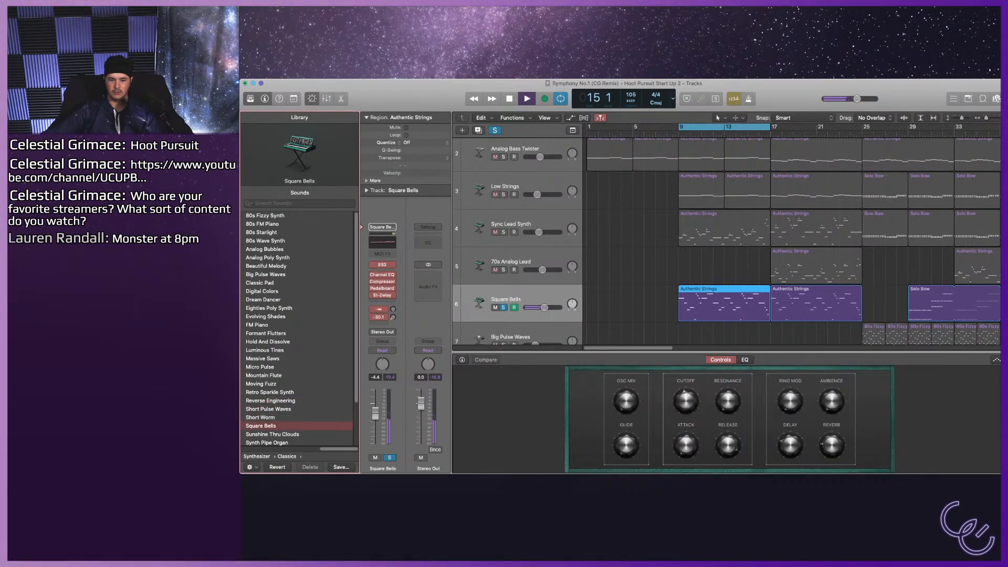
Assign Sunshine Thru Clouds with its Clouds transform to track 6, clear the solo, and set the volume to -2.8 dB in the full mix.
{"action": "key", "text": "Down"}
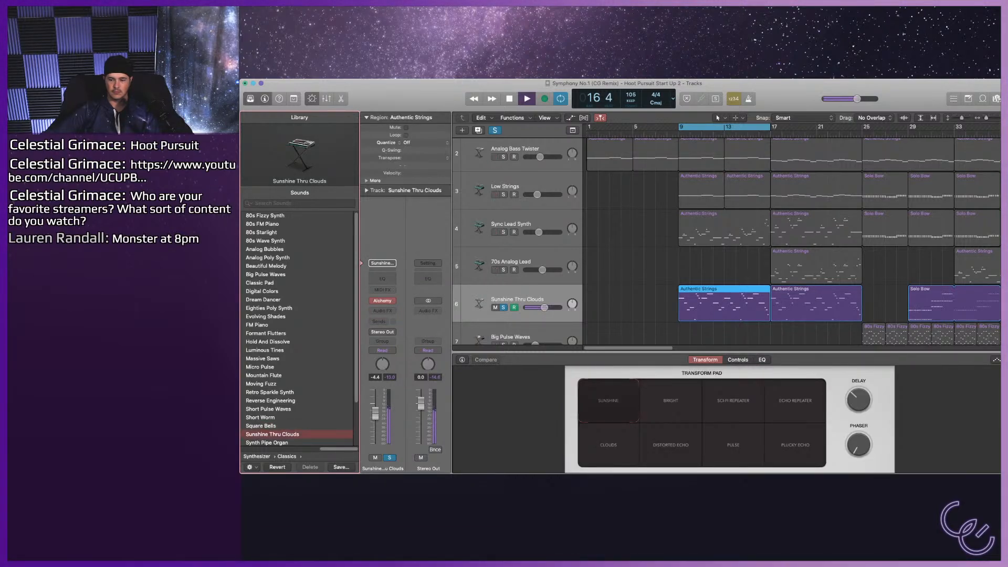
{"action": "key", "text": "s"}
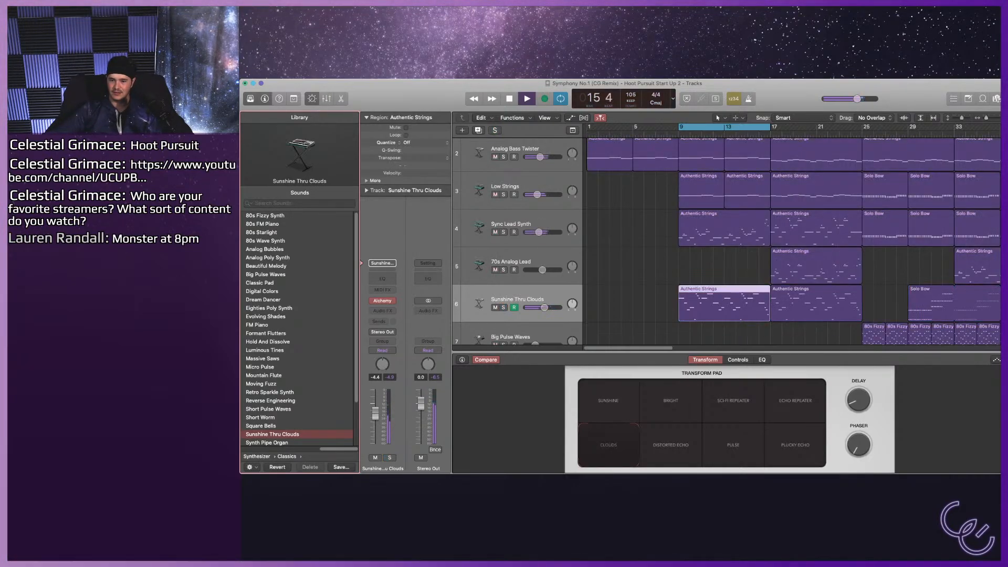
{"action": "left_click_drag", "start_coordinate": [545, 307], "coordinate": [547, 307]}
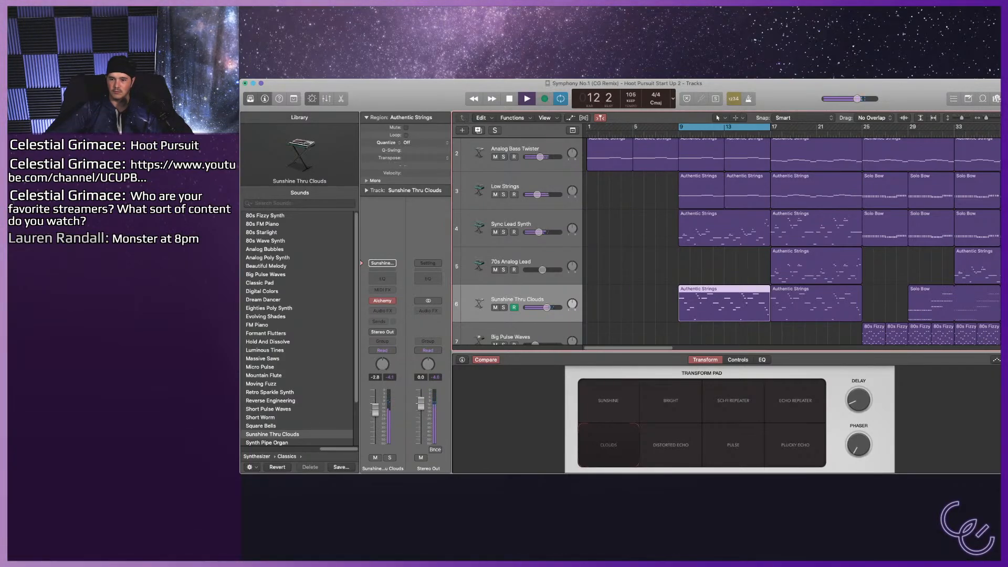
{"action": "key", "text": "space"}
Return the playhead to the start and play the opening of bars 9–17 in the full mix.
{"action": "key", "text": "Return"}
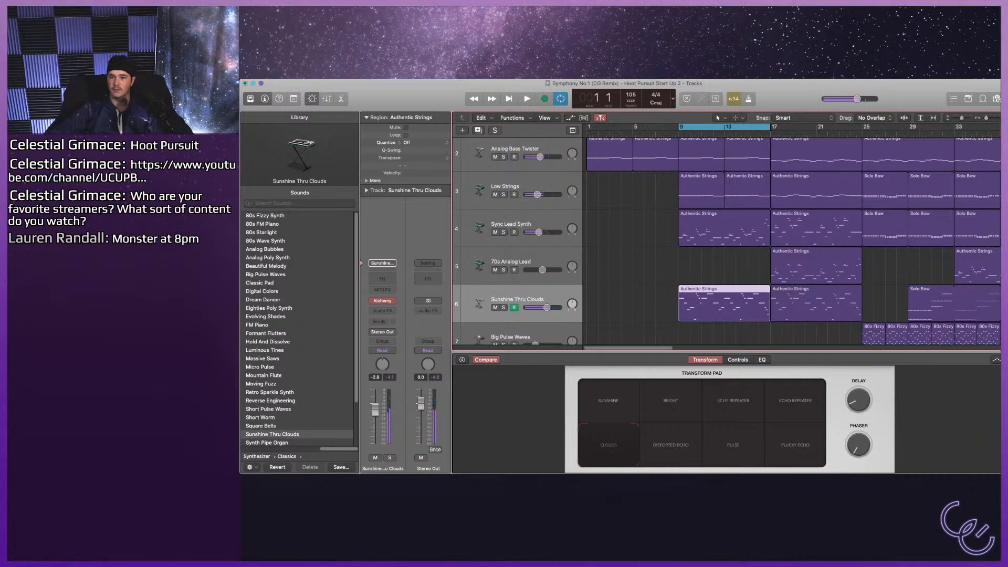
{"action": "scroll", "coordinate": [727, 241], "scroll_direction": "up", "scroll_amount": 3}
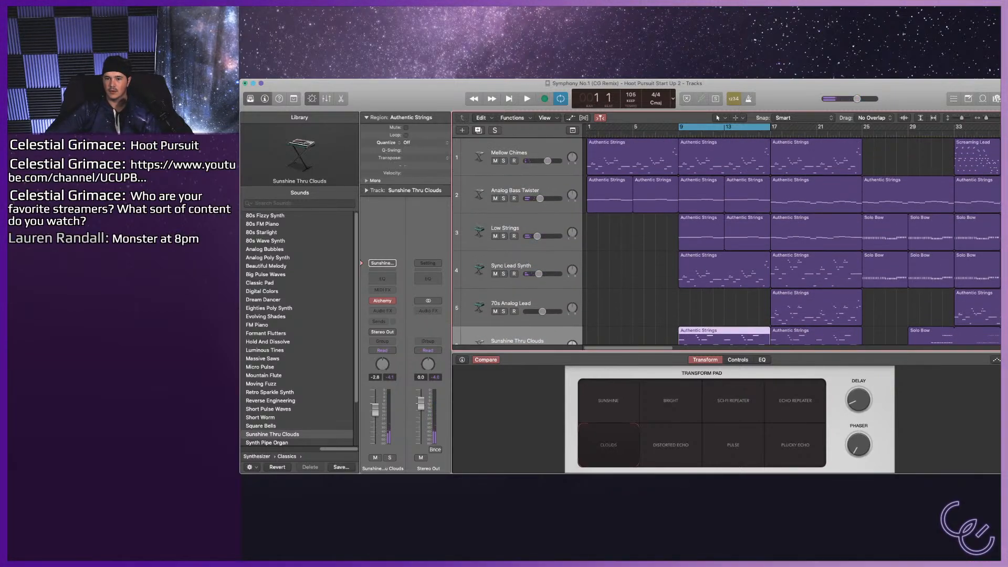
{"action": "key", "text": "space"}
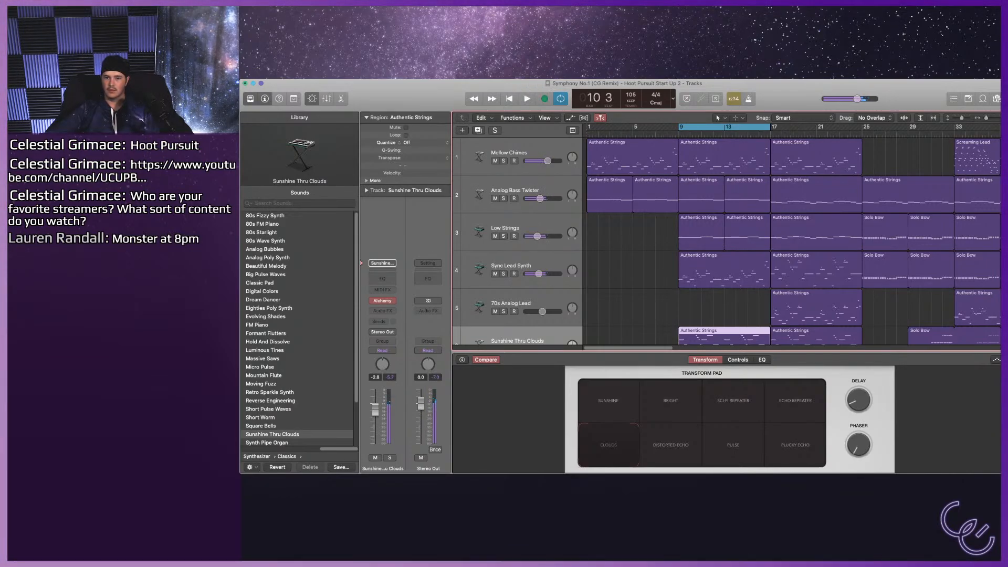
{"action": "key", "text": "space"}
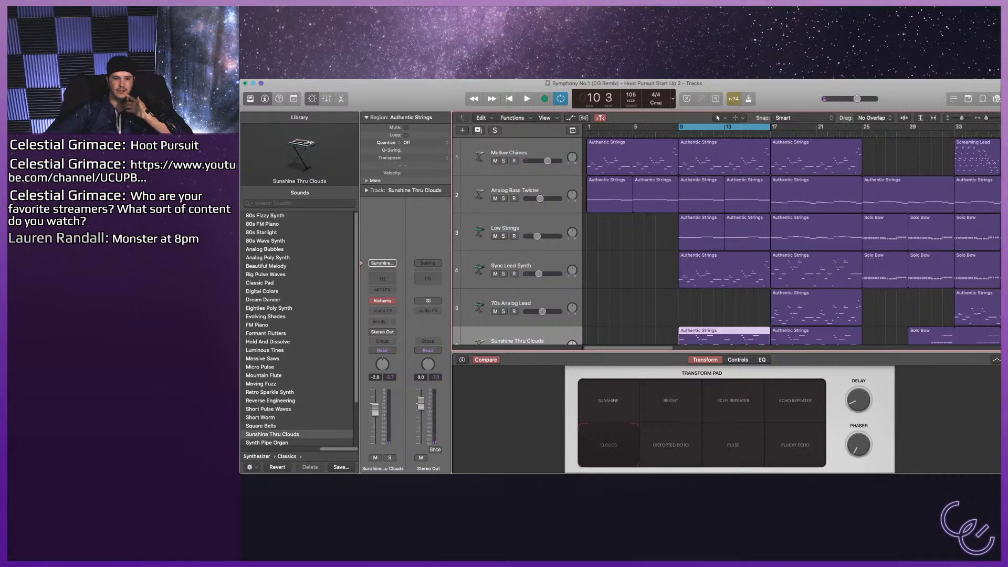
Move the cycle range to bars 1–9 and try Sunshine Thru Clouds from Synthesizer Classics on the Mellow Chimes track.
{"action": "left_click", "coordinate": [508, 153]}
{"action": "scroll", "coordinate": [727, 242], "scroll_direction": "down", "scroll_amount": 2}
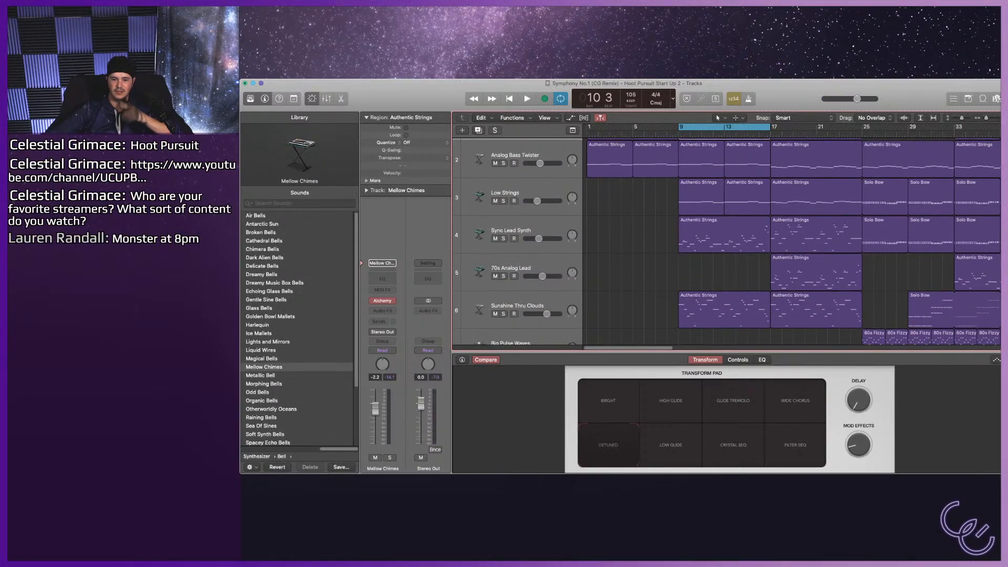
{"action": "scroll", "coordinate": [727, 241], "scroll_direction": "up", "scroll_amount": 2}
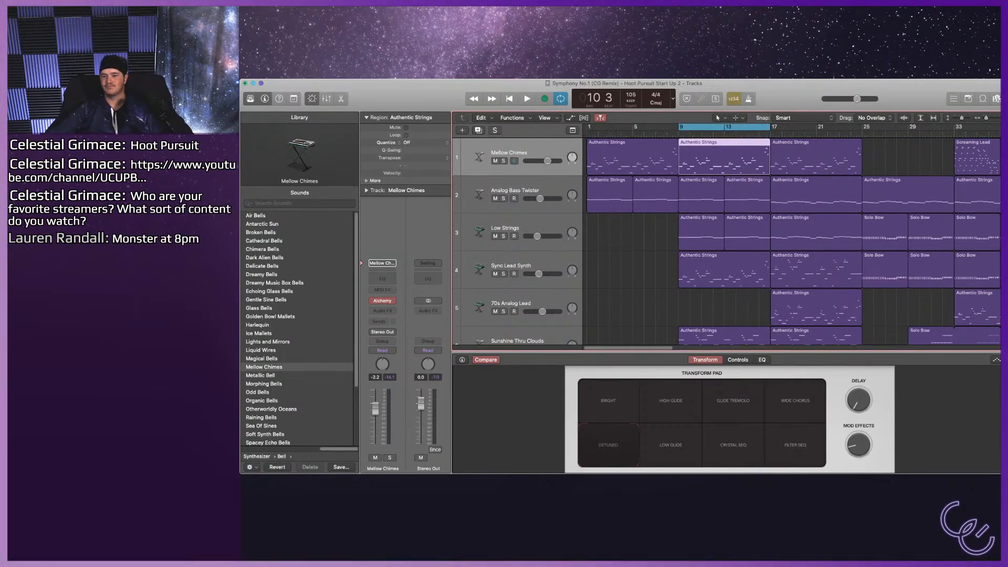
{"action": "left_click_drag", "start_coordinate": [724, 127], "coordinate": [633, 127]}
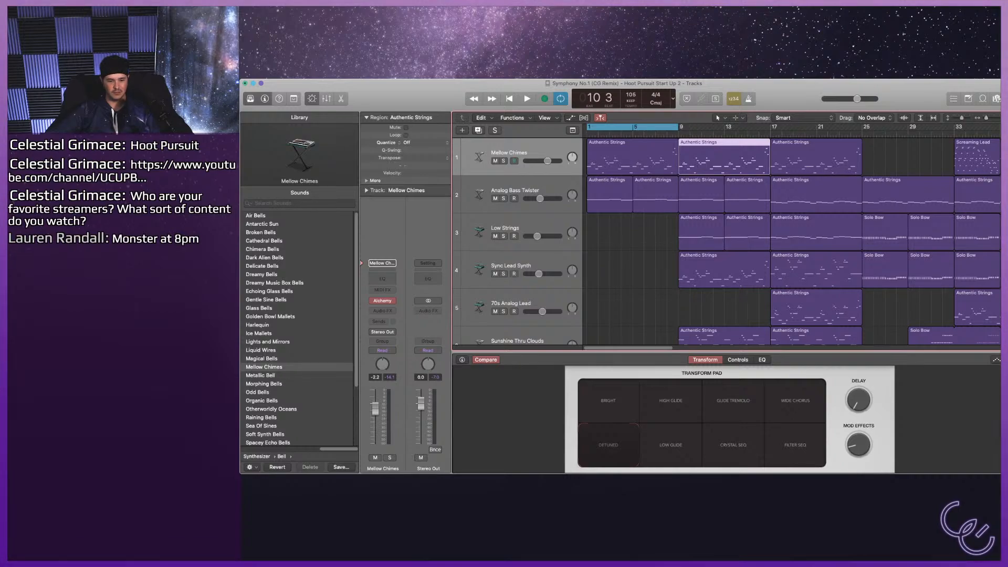
{"action": "scroll", "coordinate": [299, 328], "scroll_direction": "down", "scroll_amount": 3}
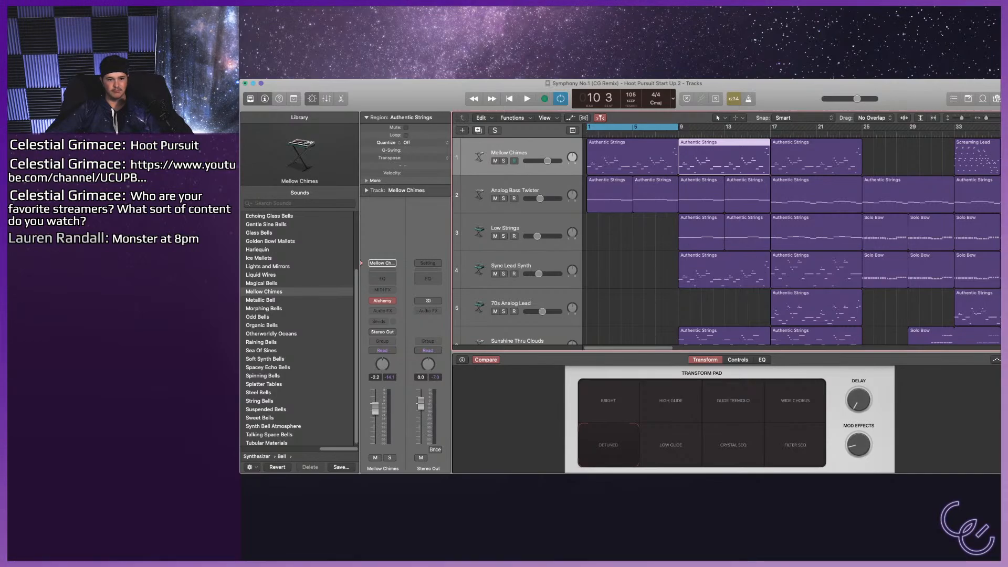
{"action": "scroll", "coordinate": [300, 328], "scroll_direction": "up", "scroll_amount": 3}
{"action": "scroll", "coordinate": [299, 328], "scroll_direction": "left", "scroll_amount": 5}
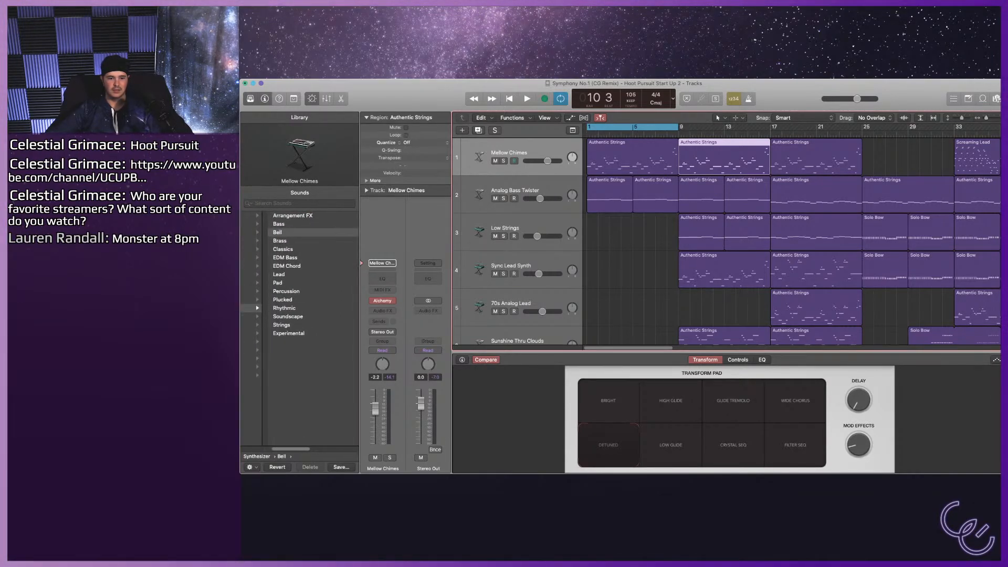
{"action": "left_click", "coordinate": [284, 250]}
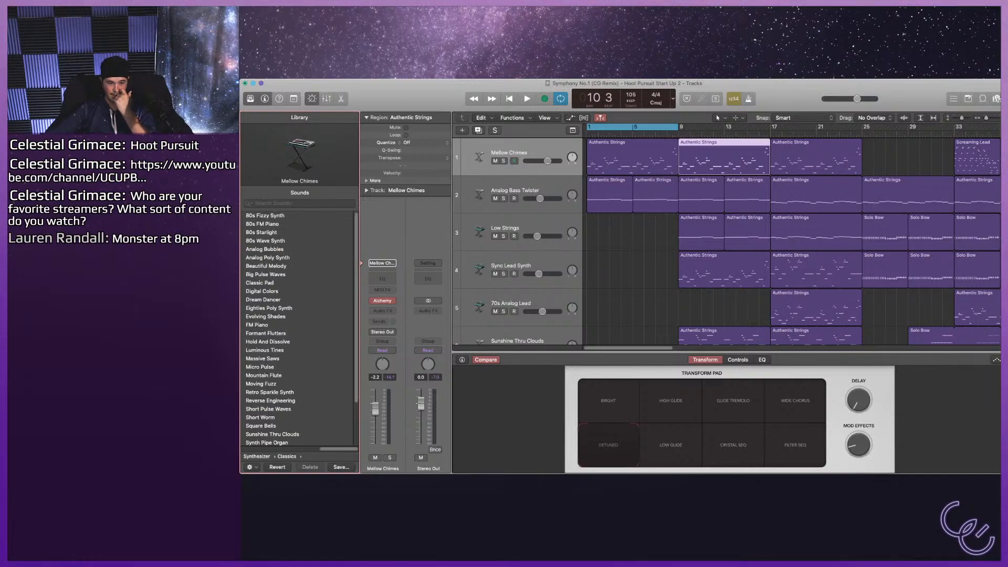
{"action": "left_click", "coordinate": [272, 434]}
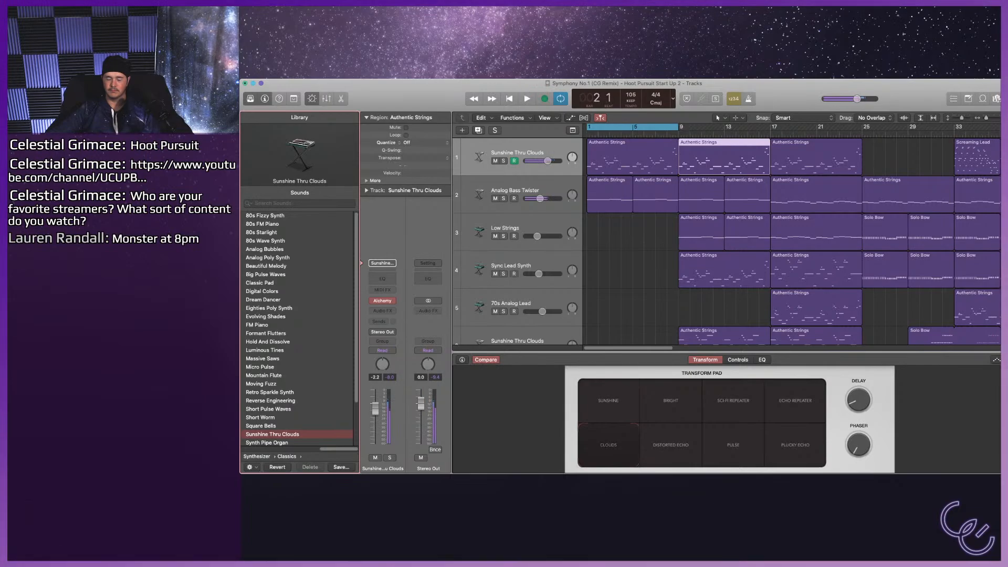
Play bars 1–9 in the full mix, solo track 1, and undo the solo and sound change to restore Mellow Chimes.
{"action": "key", "text": "space"}
{"action": "key", "text": "space"}
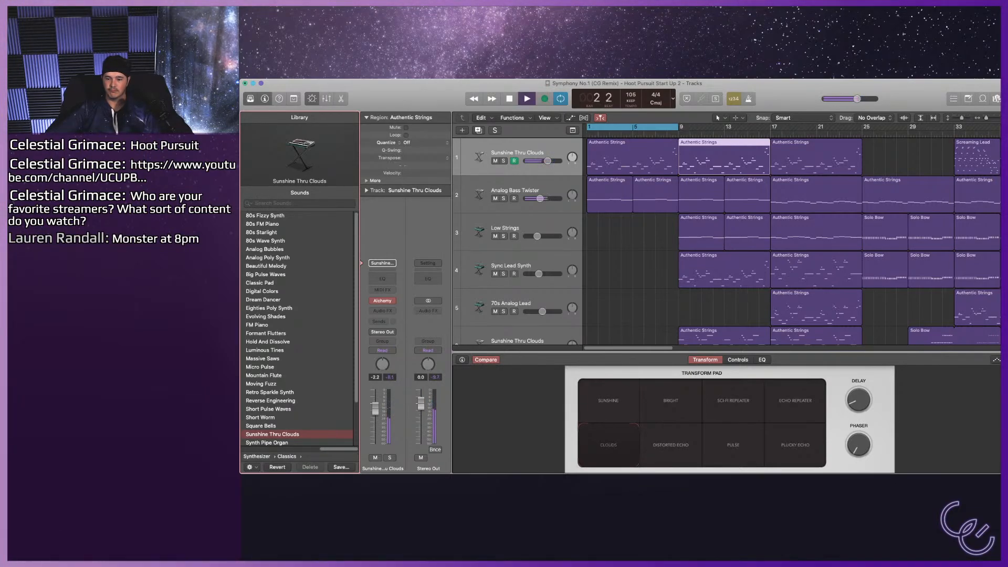
{"action": "key", "text": "e"}
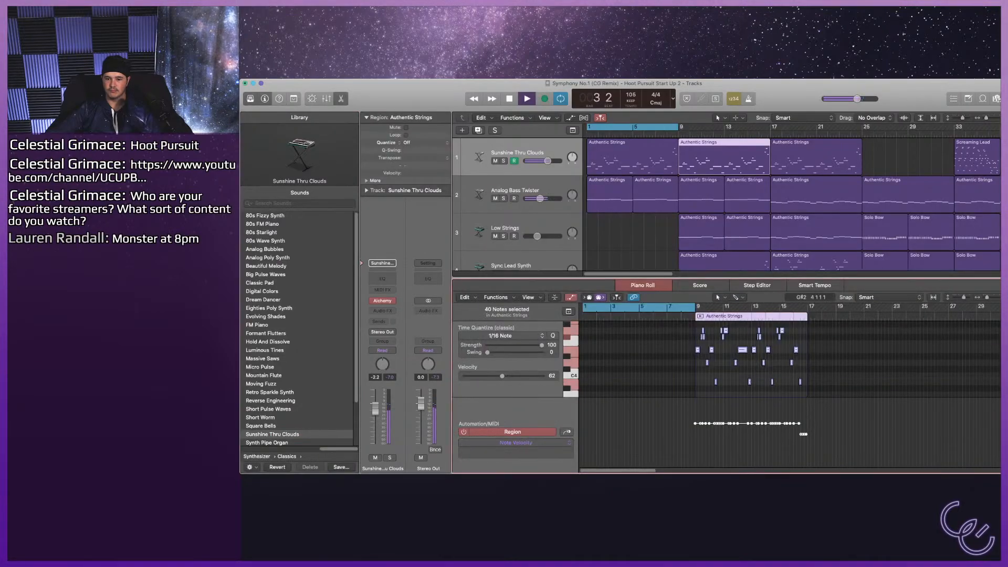
{"action": "key", "text": "e"}
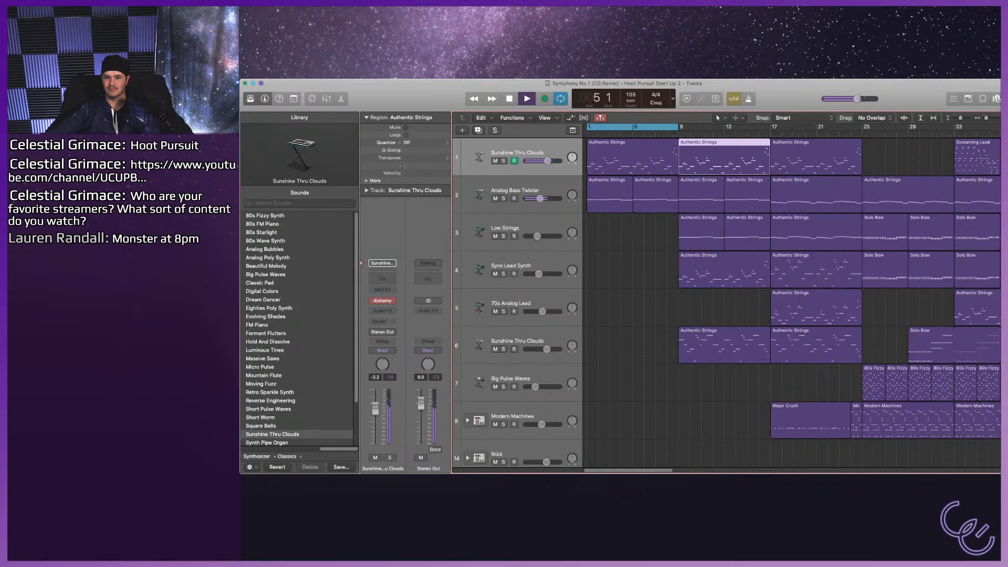
{"action": "key", "text": "s"}
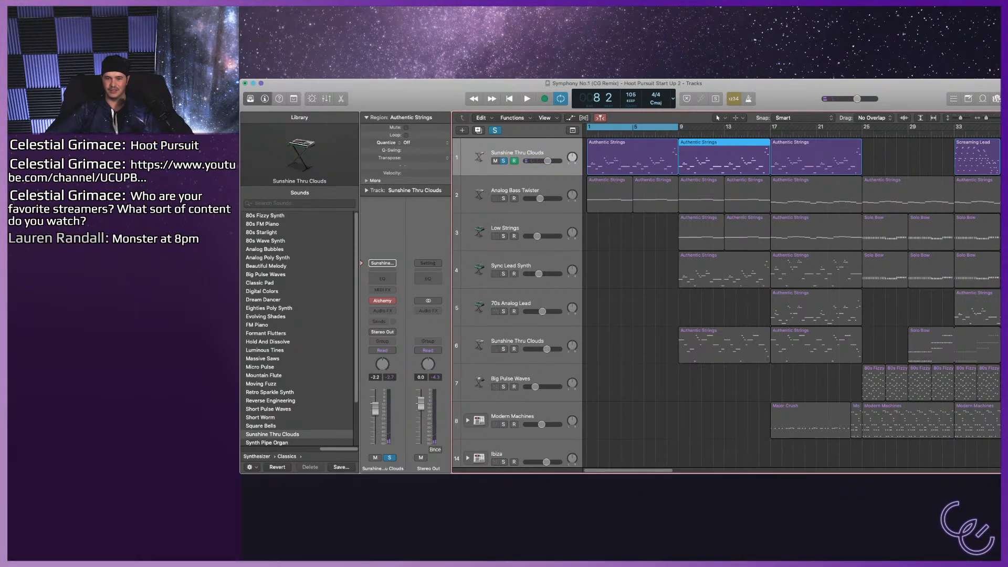
{"action": "key", "text": "super+z"}
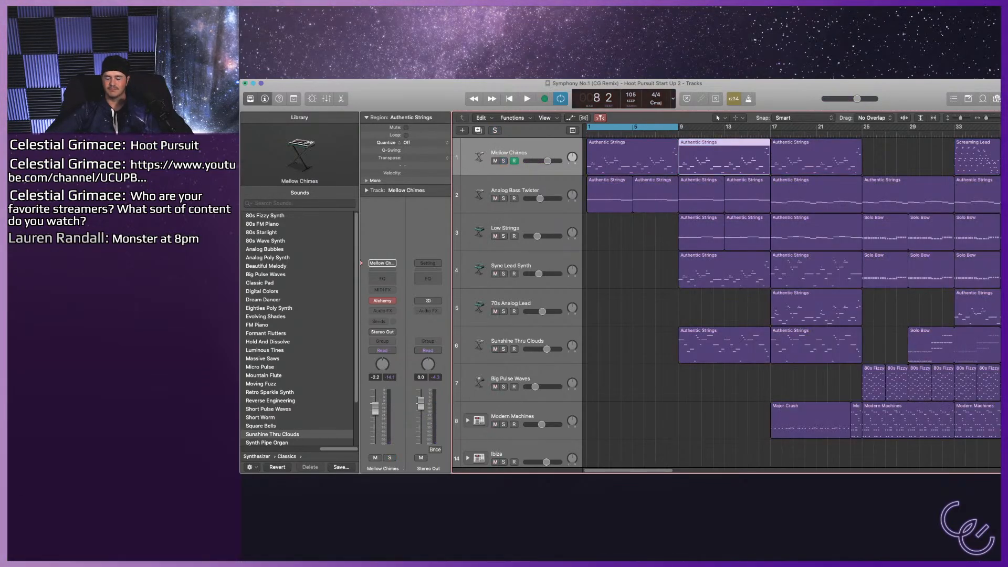
Set the cycle range back to bars 9–17, solo Sunshine Thru Clouds on track 6, and play the section.
{"action": "key", "text": "c"}
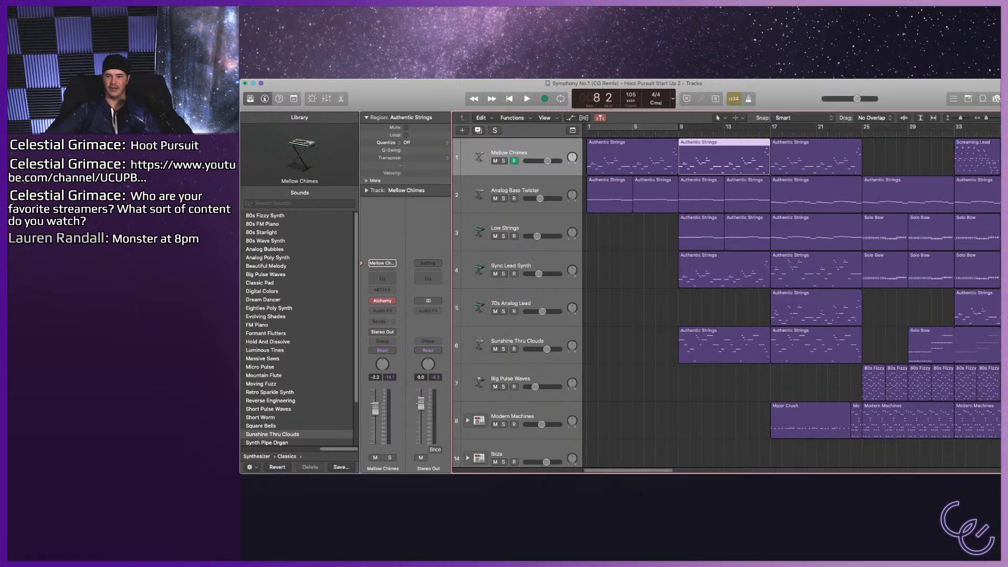
{"action": "key", "text": "super+u"}
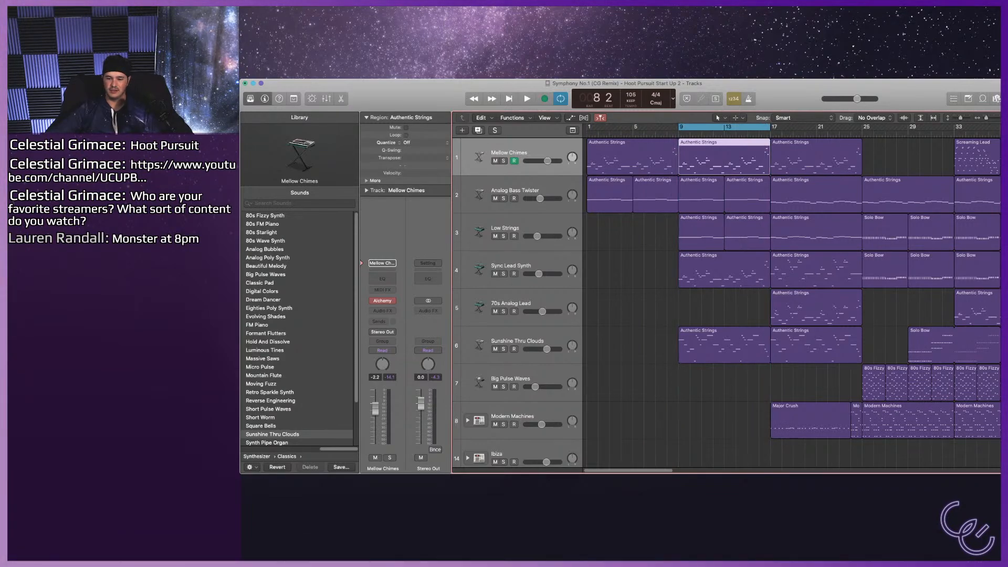
{"action": "left_click", "coordinate": [724, 346]}
{"action": "key", "text": "s"}
{"action": "key", "text": "space"}
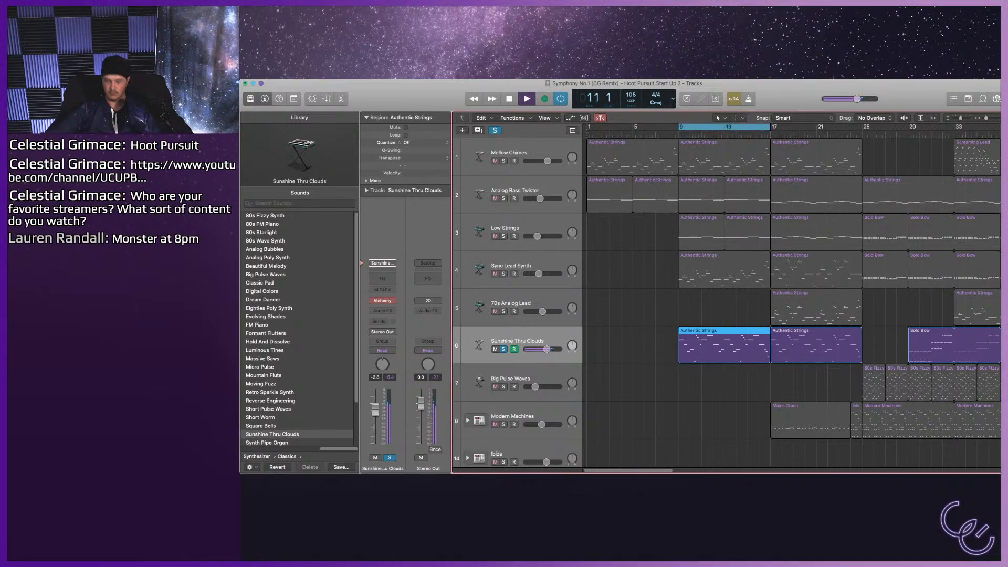
Show the Smart Controls of Sunshine Thru Clouds and examine its synth controls while the soloed section plays, ending playback.
{"action": "key", "text": "b"}
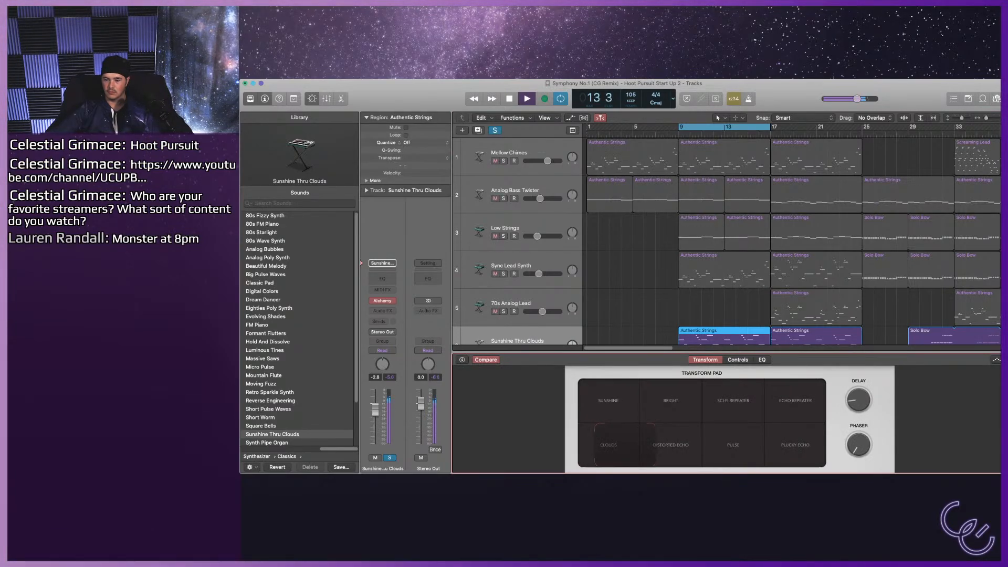
{"action": "left_click", "coordinate": [737, 360]}
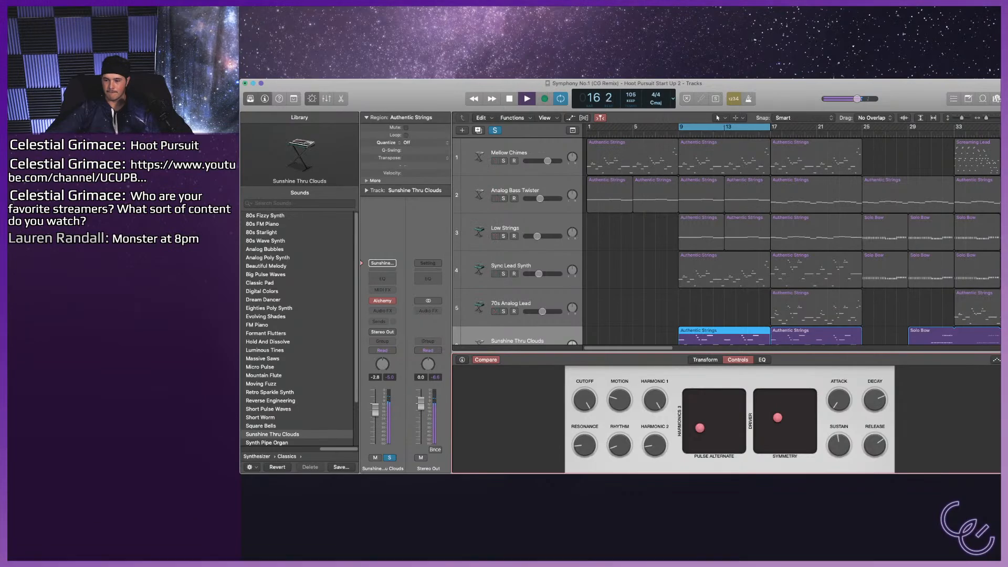
{"action": "key", "text": "space"}
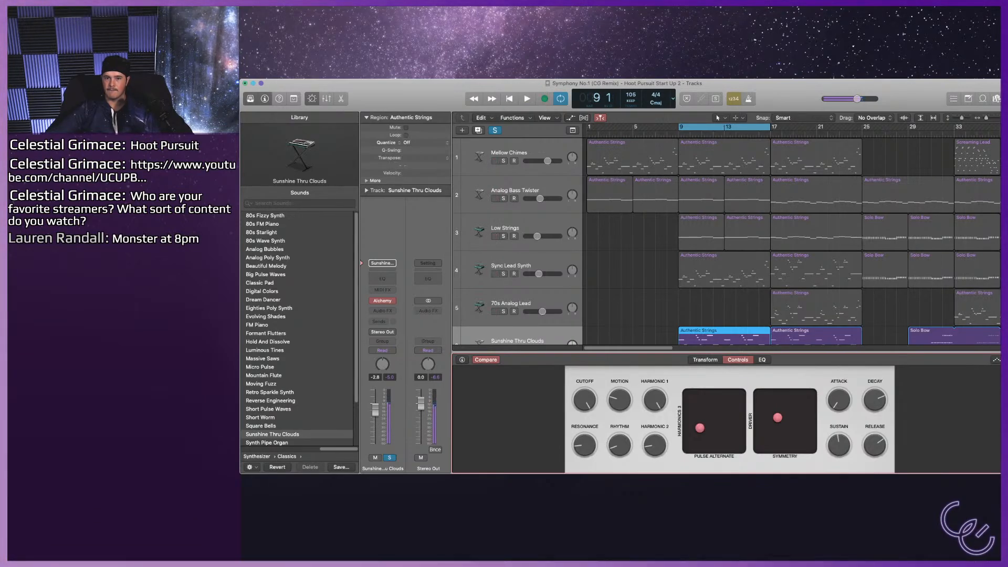
Unsolo track 6, turn off cycling and play the full mix from bar 1.
{"action": "key", "text": "s"}
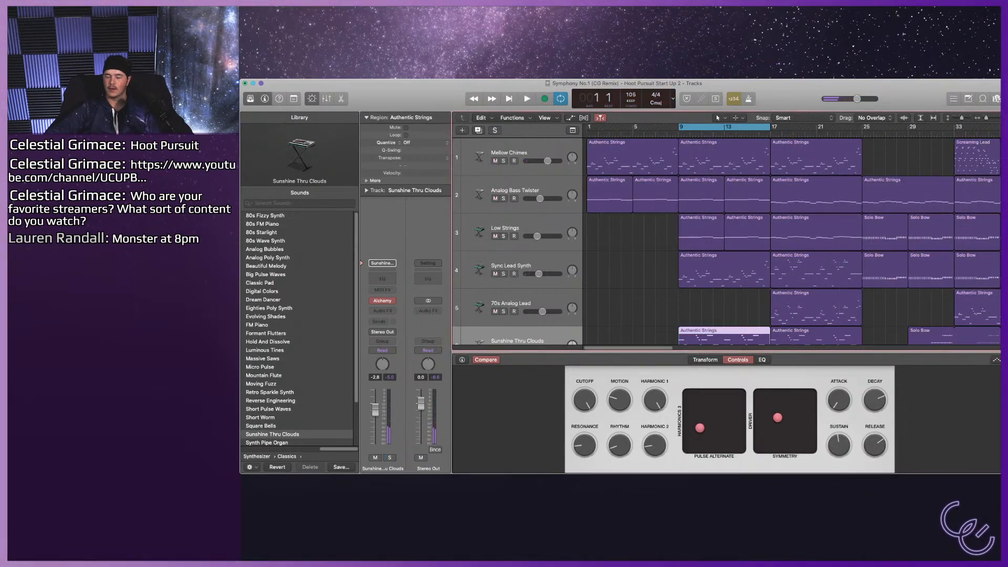
{"action": "key", "text": "c"}
{"action": "key", "text": "space"}
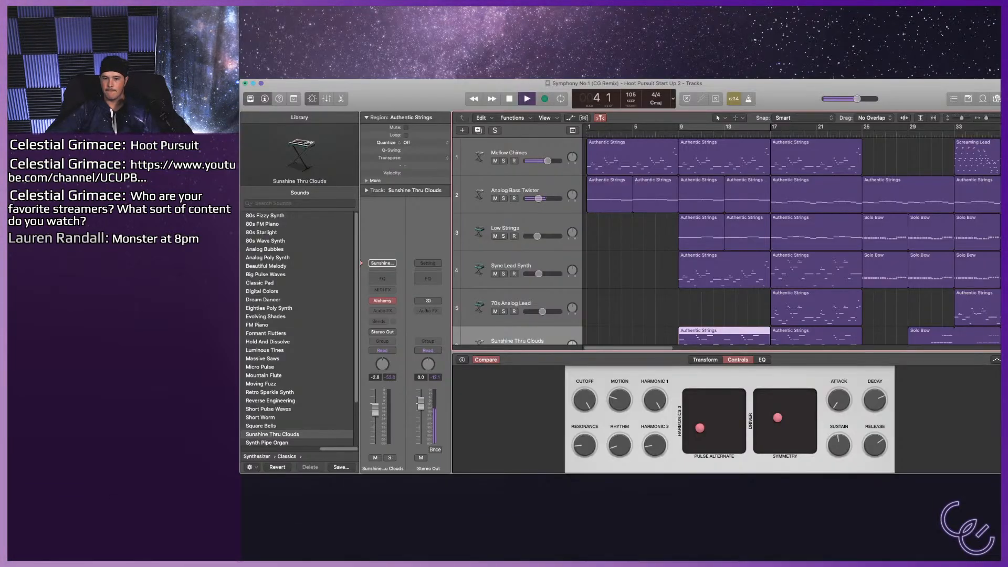
Add an EQ to the Analog Bass Twister track, boosting the low mids around 200 Hz and gently cutting the upper mids.
{"action": "left_click", "coordinate": [515, 191]}
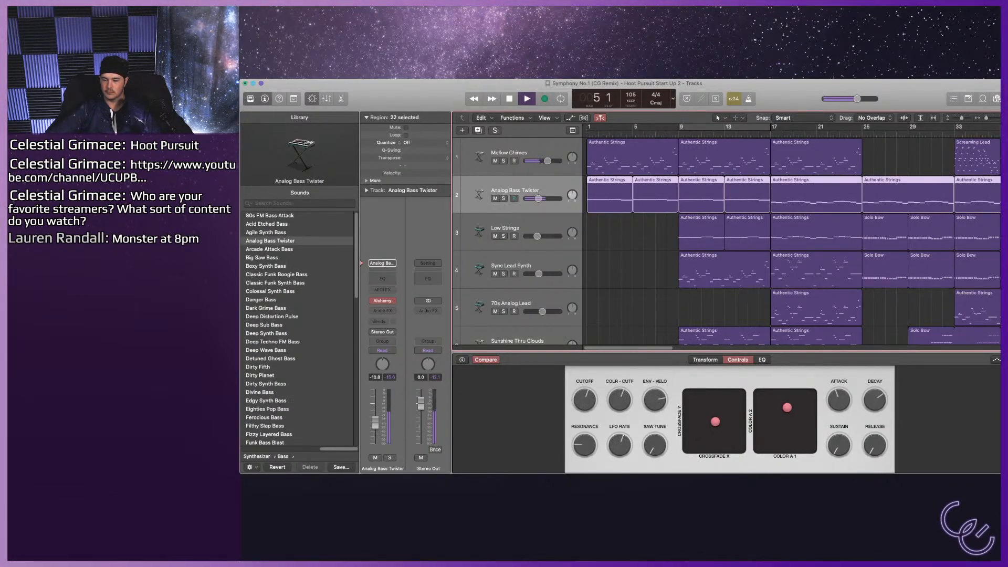
{"action": "left_click", "coordinate": [762, 359]}
{"action": "left_click_drag", "start_coordinate": [681, 419], "coordinate": [676, 409]}
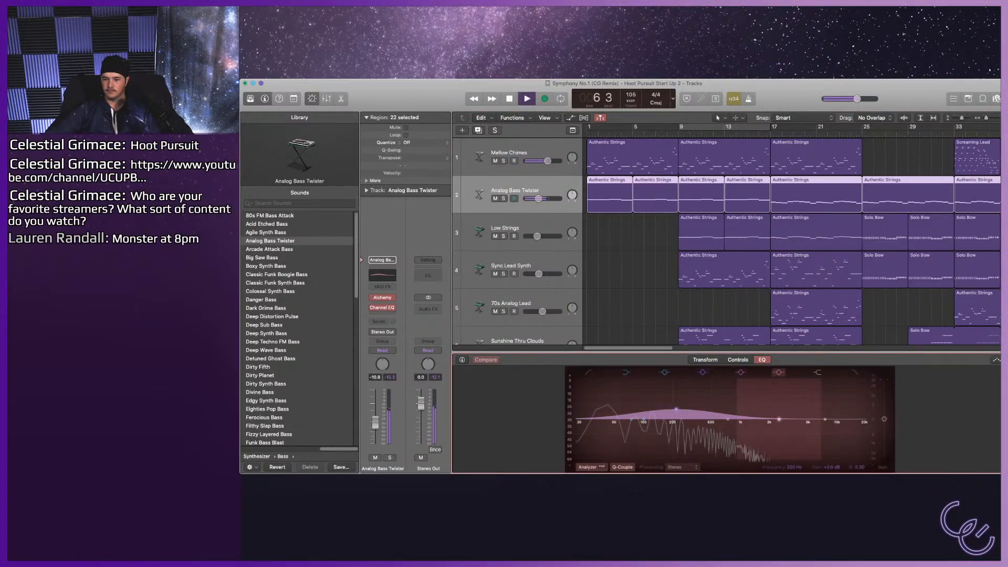
{"action": "left_click_drag", "start_coordinate": [778, 437], "coordinate": [779, 427]}
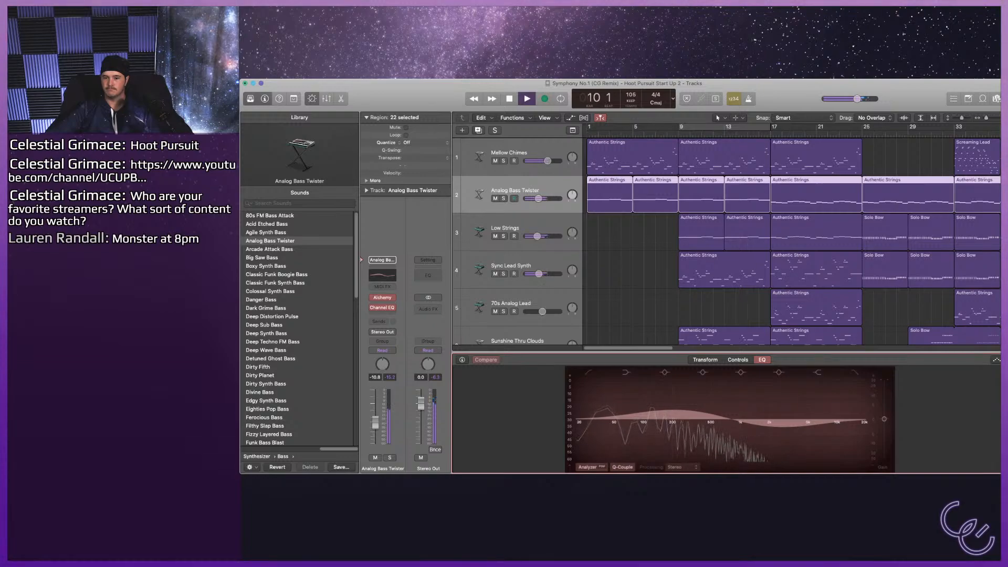
Listen to the full mix up to bar 22, selecting the Modern Machines drum track, and stop playback.
{"action": "scroll", "coordinate": [787, 241], "scroll_direction": "down", "scroll_amount": 2}
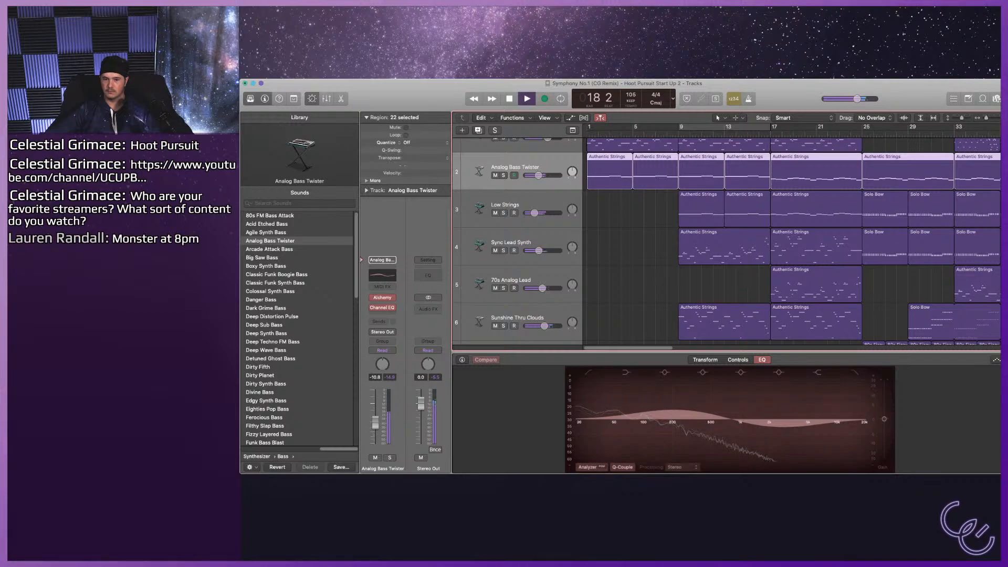
{"action": "scroll", "coordinate": [724, 236], "scroll_direction": "down", "scroll_amount": 1}
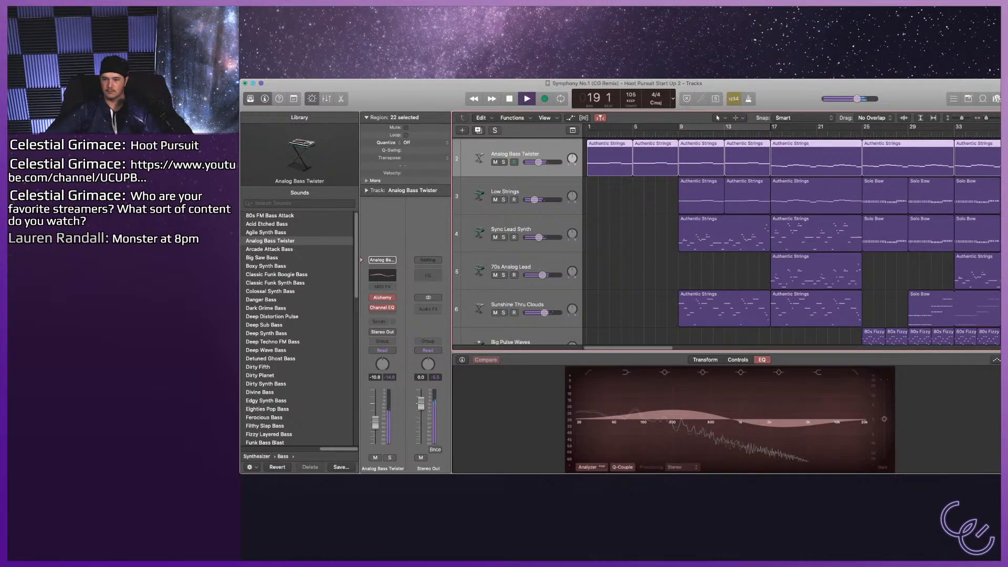
{"action": "scroll", "coordinate": [724, 236], "scroll_direction": "down", "scroll_amount": 5}
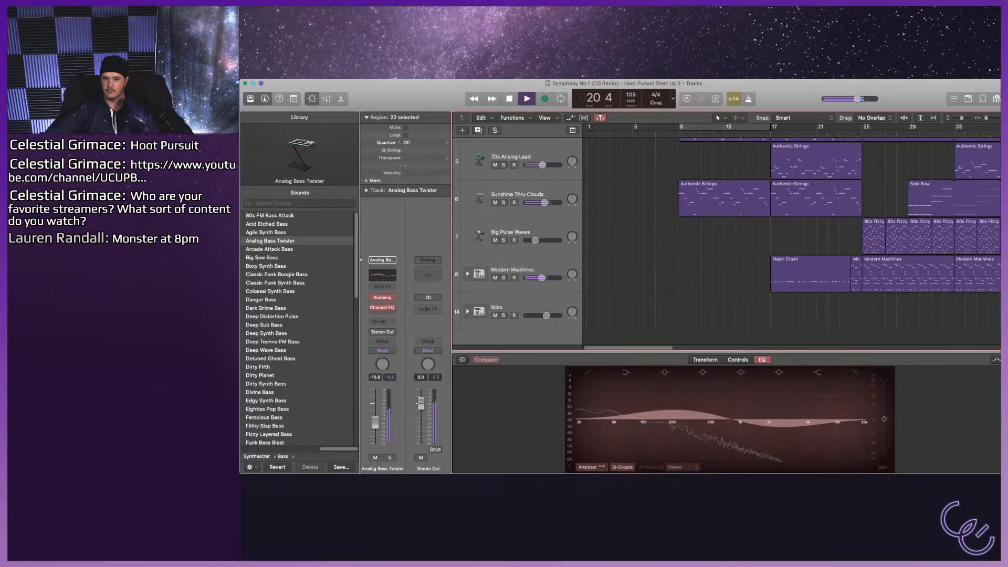
{"action": "left_click", "coordinate": [513, 270]}
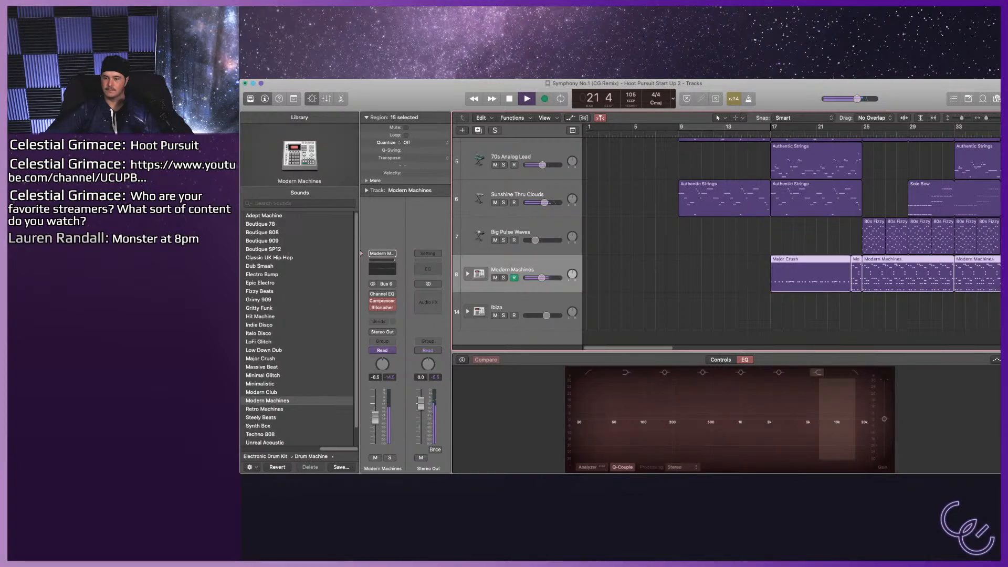
{"action": "key", "text": "space"}
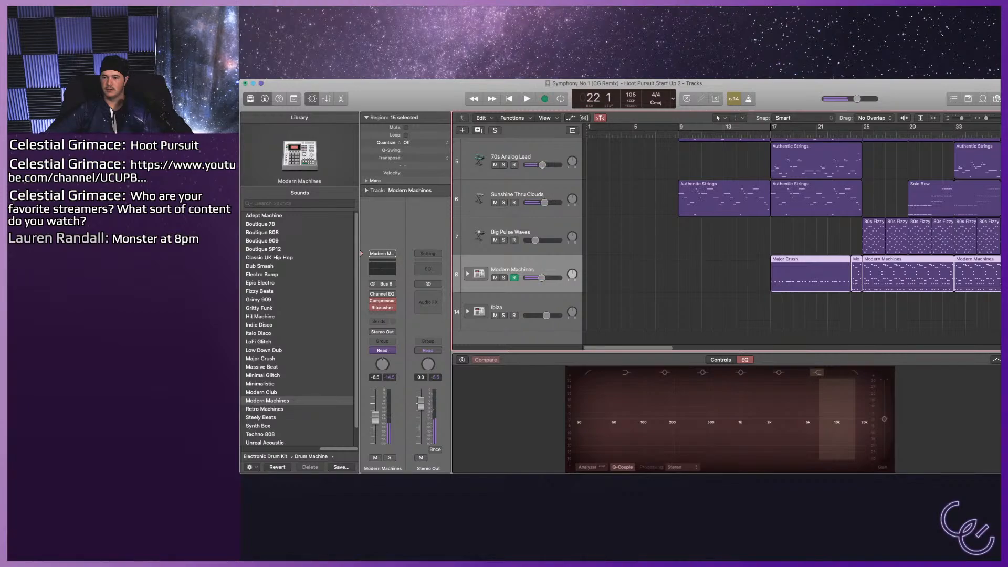
Turn cycling back on, move the cycle range to bars 17–25 and play the section.
{"action": "key", "text": "c"}
{"action": "scroll", "coordinate": [726, 242], "scroll_direction": "up", "scroll_amount": 3}
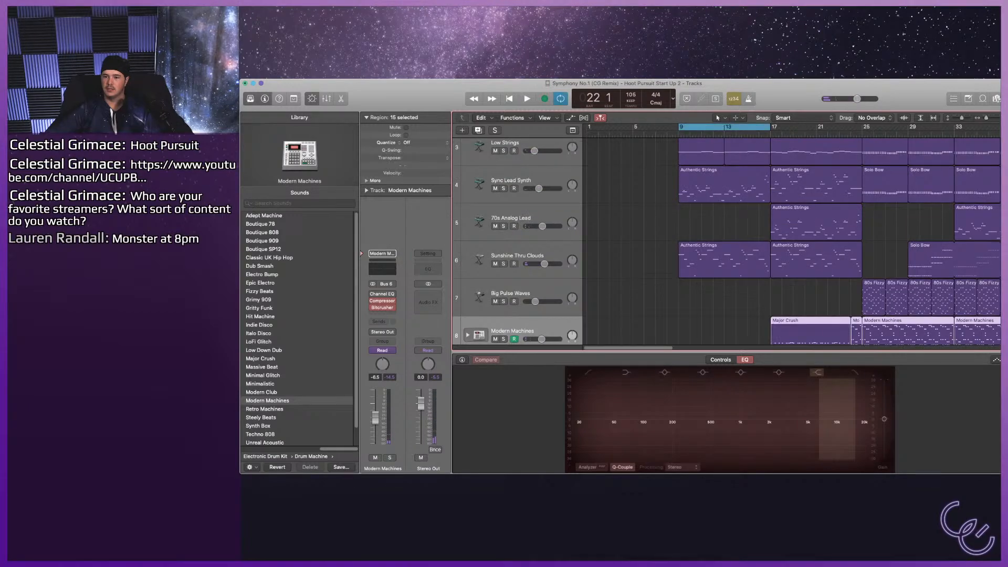
{"action": "left_click_drag", "start_coordinate": [724, 127], "coordinate": [817, 127]}
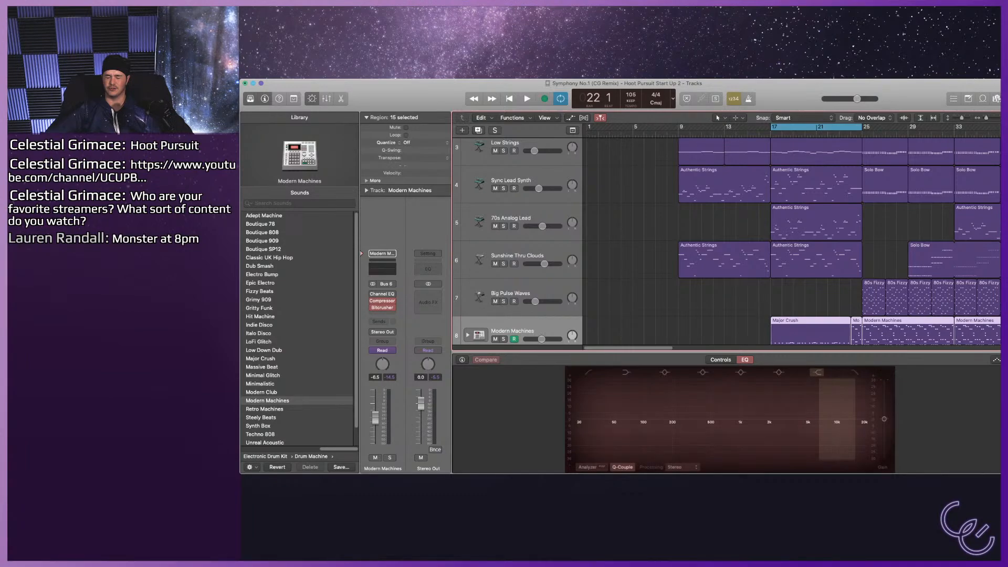
{"action": "key", "text": "space"}
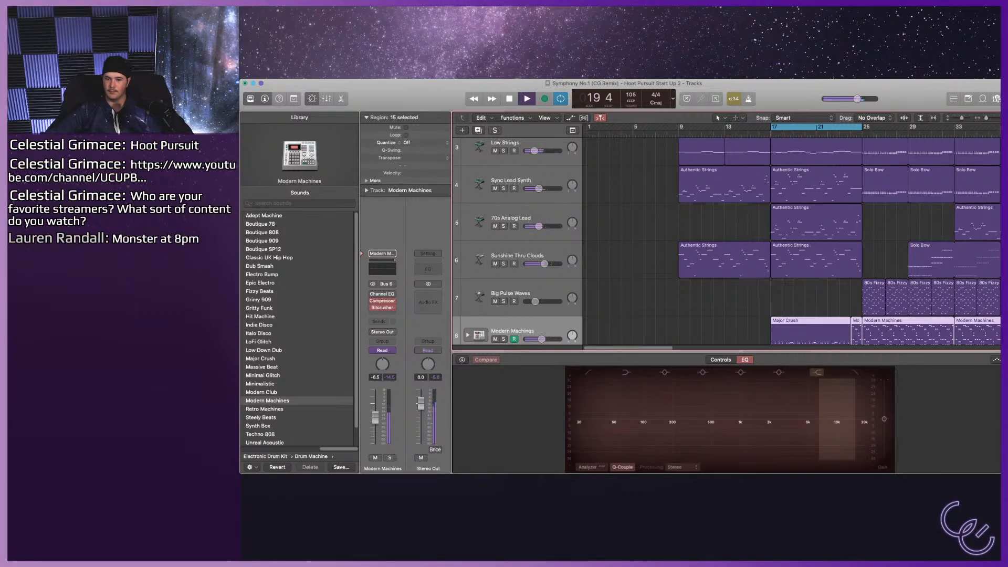
{"action": "key", "text": "space"}
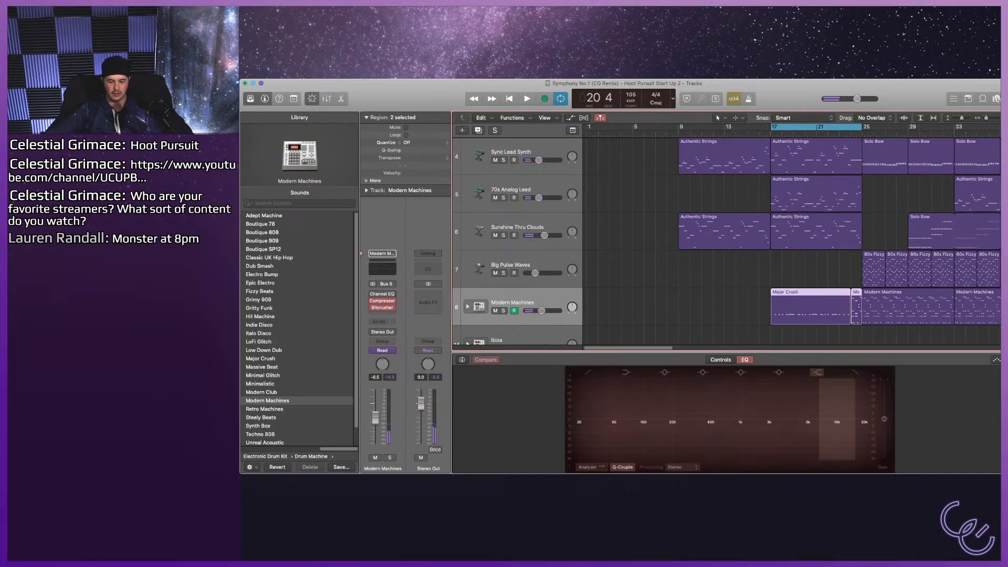
Replace the Modern Machines sound on track 8 with the Smash acoustic drum kit.
{"action": "scroll", "coordinate": [300, 328], "scroll_direction": "left", "scroll_amount": 5}
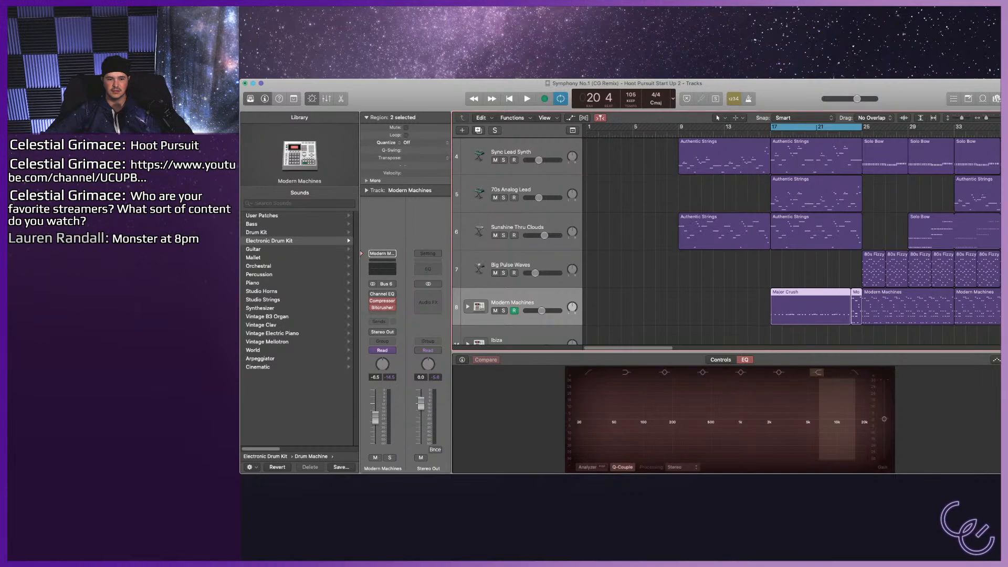
{"action": "left_click", "coordinate": [256, 232]}
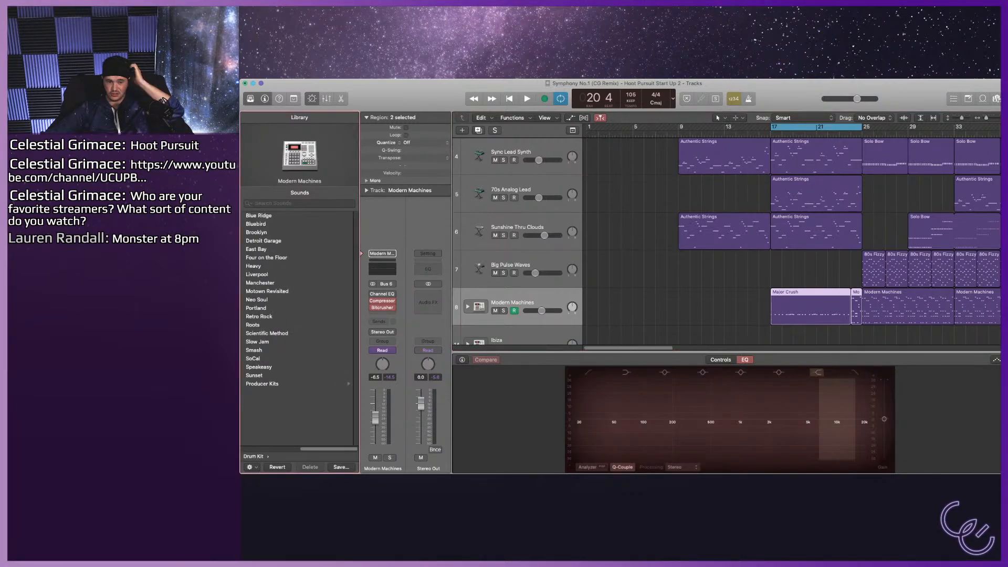
{"action": "left_click", "coordinate": [254, 350]}
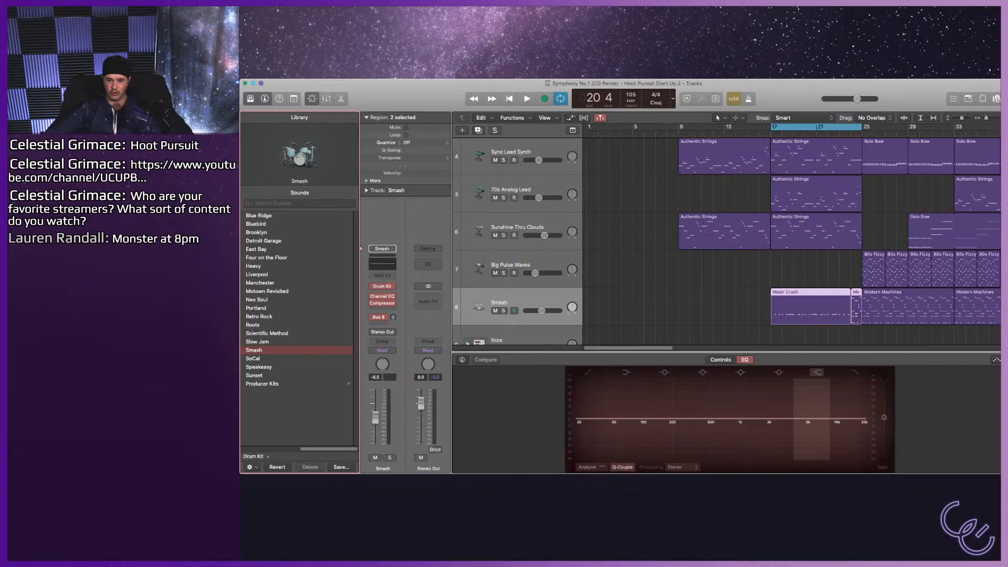
Show the bars 17–25 drum regions in the Piano Roll, select all their notes and raise the velocity to 111.
{"action": "key", "text": "p"}
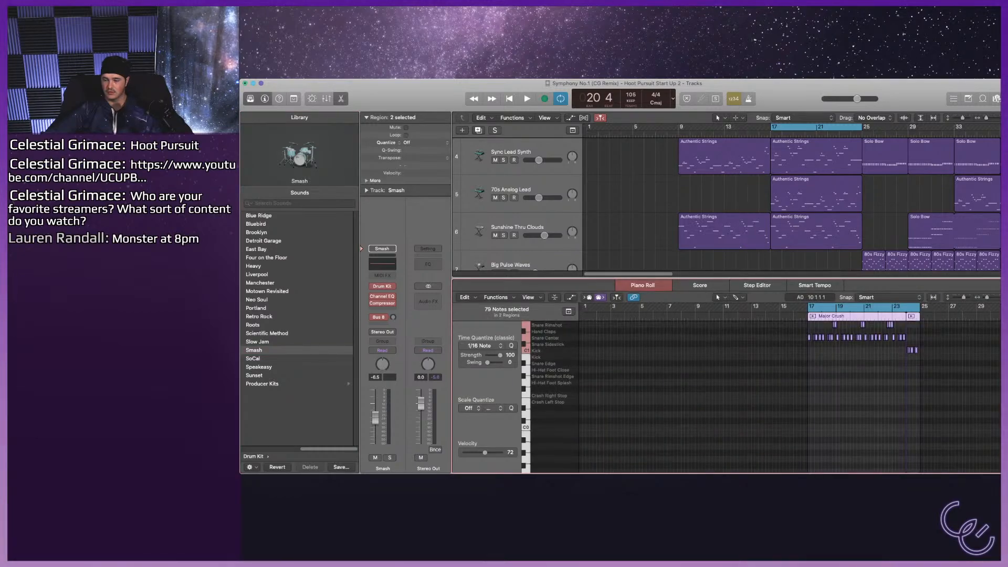
{"action": "key", "text": "z"}
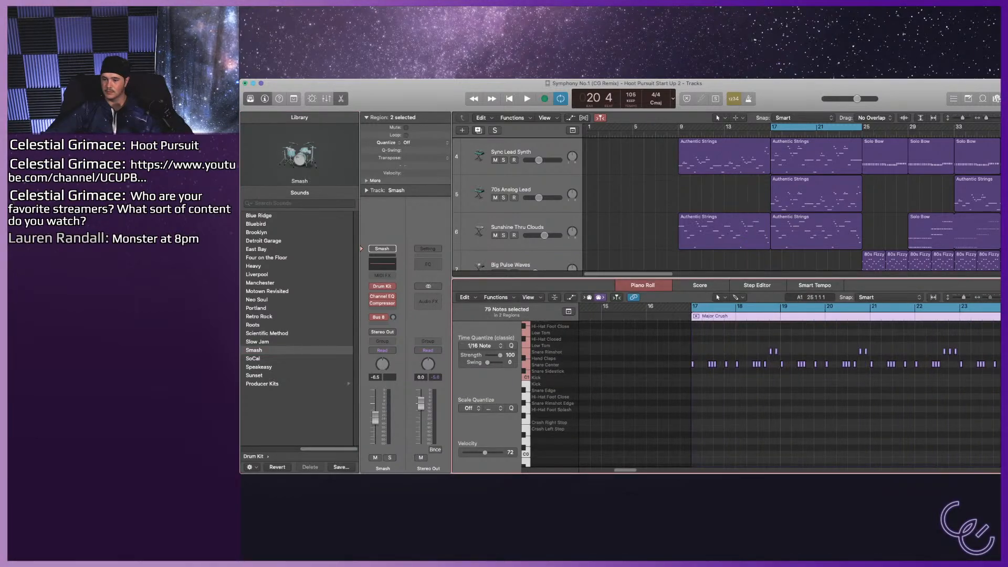
{"action": "key", "text": "super+Right"}
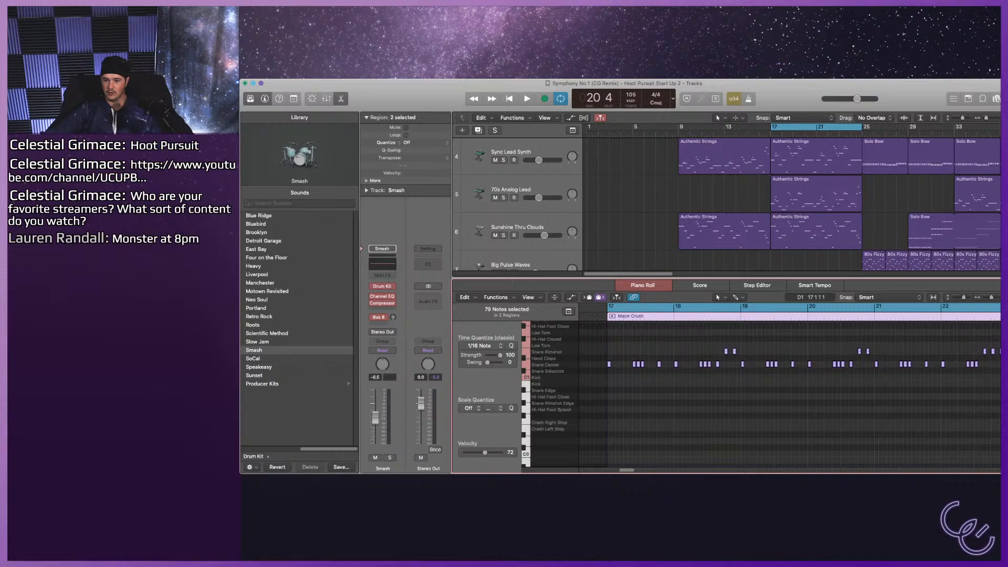
{"action": "left_click", "coordinate": [597, 364]}
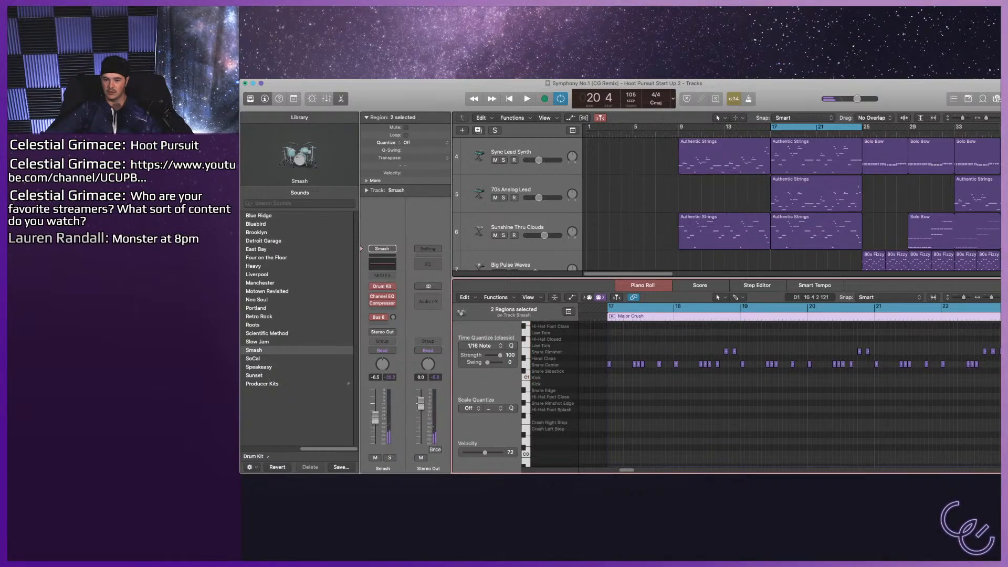
{"action": "left_click", "coordinate": [526, 365]}
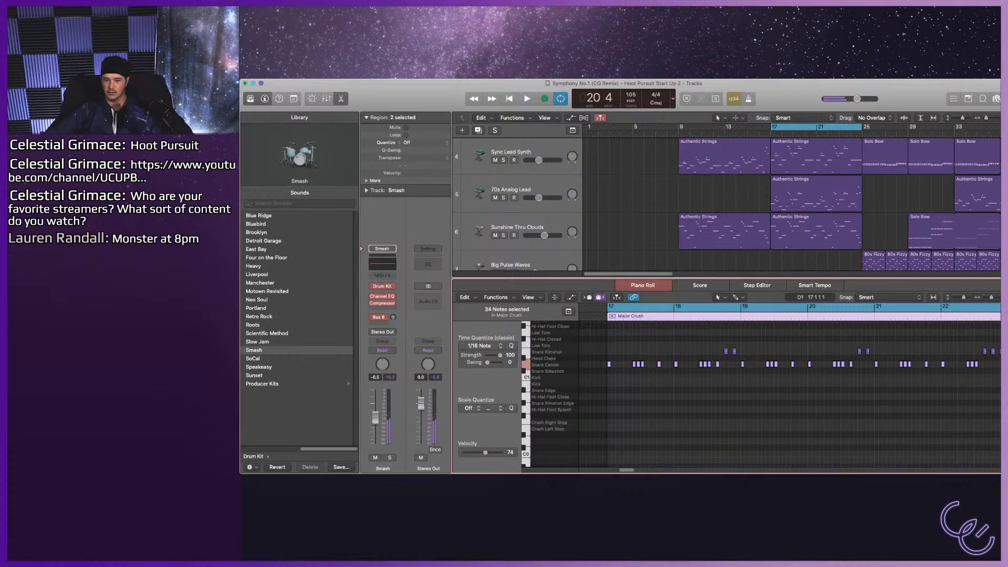
{"action": "mouse_move", "coordinate": [609, 364]}
{"action": "left_mouse_down"}
{"action": "mouse_move", "coordinate": [609, 351]}
{"action": "mouse_move", "coordinate": [610, 365]}
{"action": "left_mouse_up"}
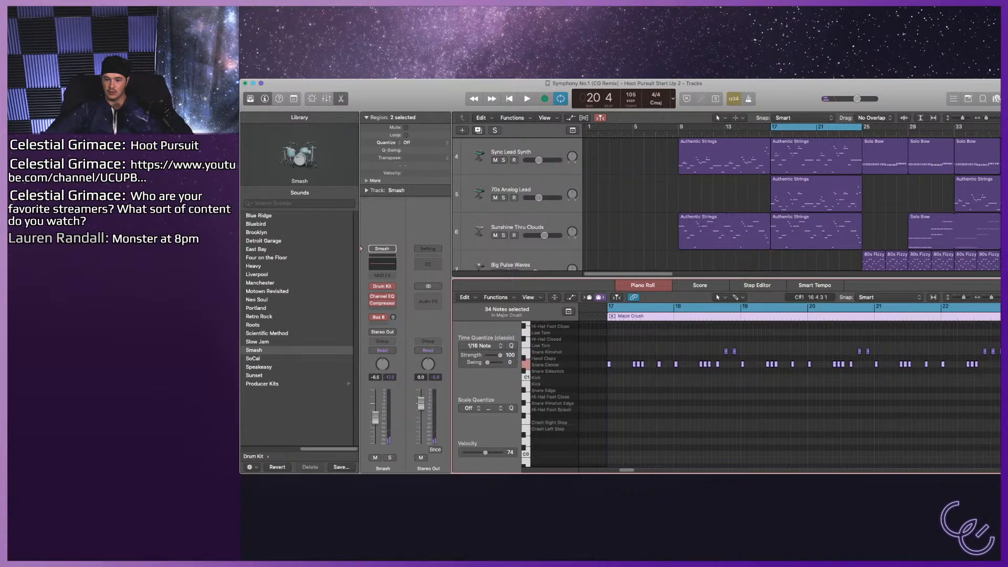
{"action": "key", "text": "super+a"}
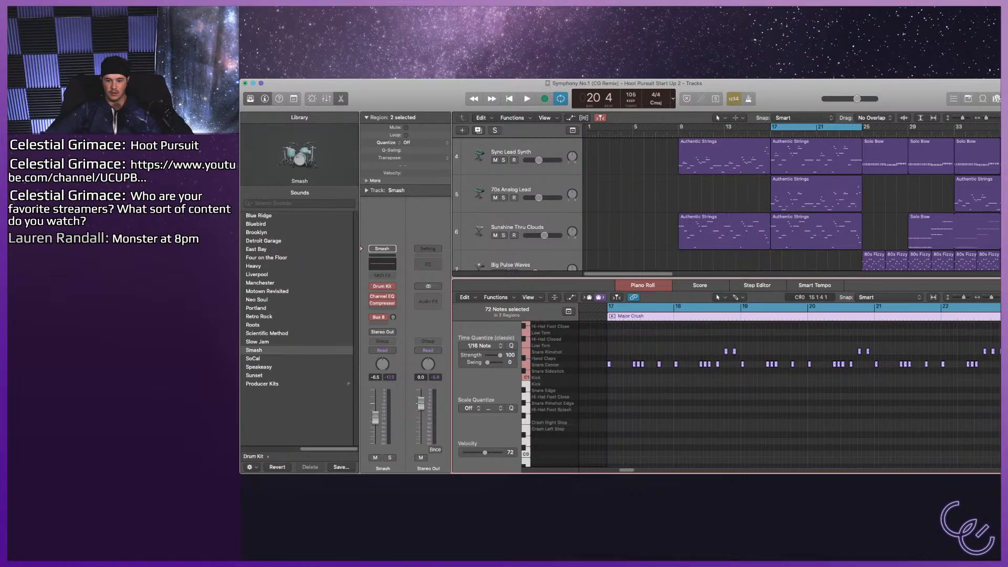
{"action": "left_click_drag", "start_coordinate": [485, 452], "coordinate": [495, 452]}
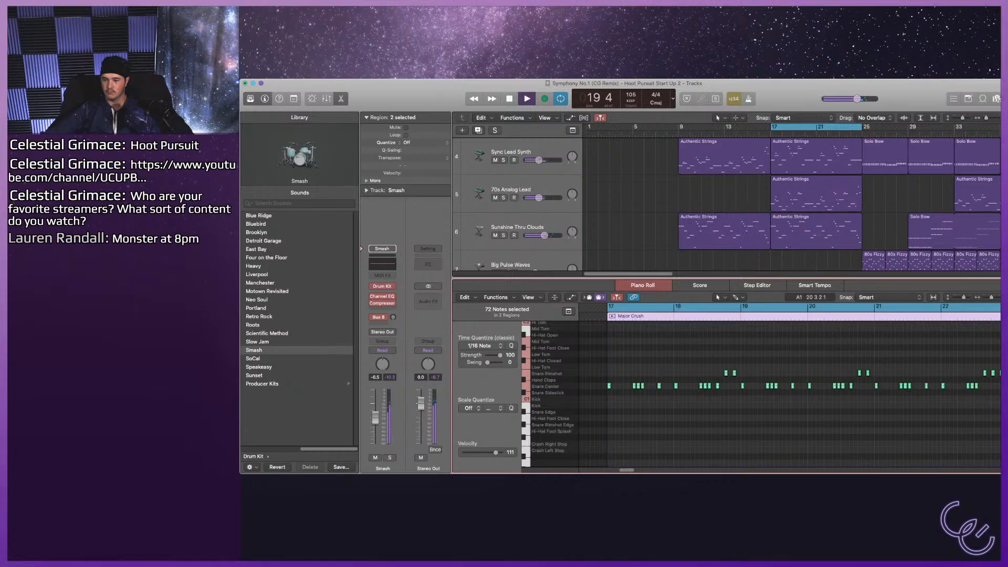
Stop the full mix, solo the Smash track and play bars 17–25 with only the drums.
{"action": "scroll", "coordinate": [727, 205], "scroll_direction": "down", "scroll_amount": 2}
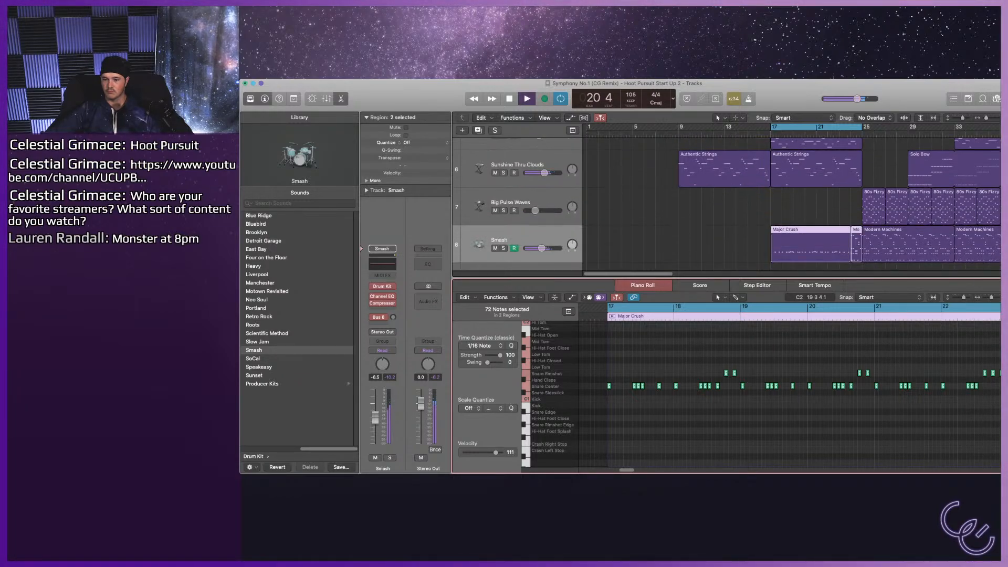
{"action": "key", "text": "space"}
{"action": "scroll", "coordinate": [792, 351], "scroll_direction": "up", "scroll_amount": 5}
{"action": "key", "text": "a"}
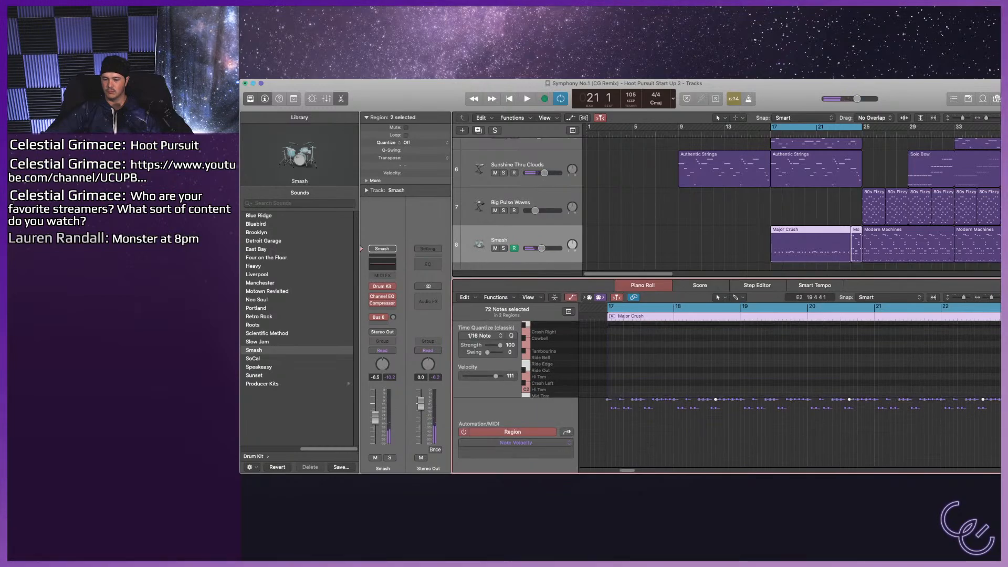
{"action": "key", "text": "a"}
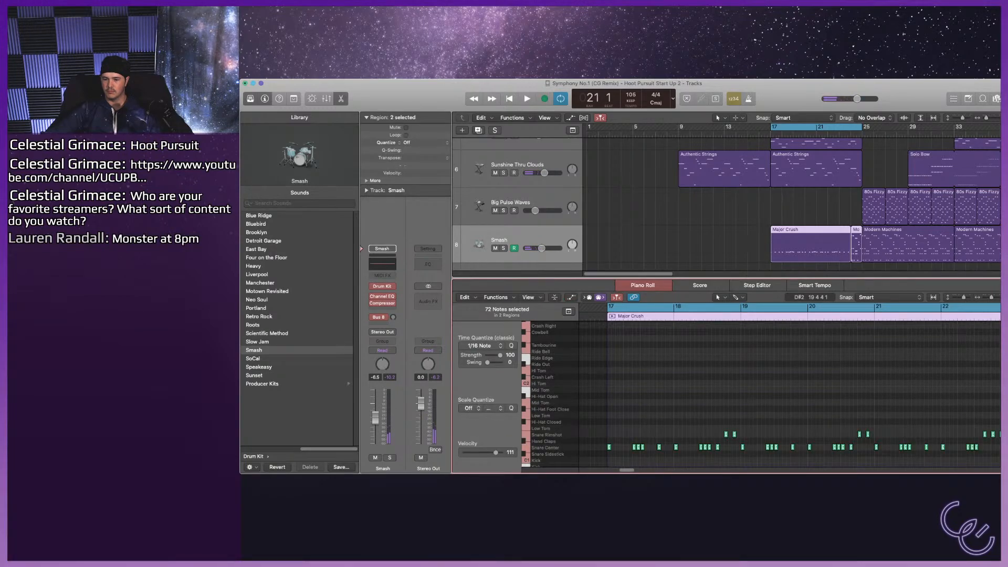
{"action": "scroll", "coordinate": [650, 399], "scroll_direction": "down", "scroll_amount": 3}
{"action": "key", "text": "s"}
{"action": "key", "text": "space"}
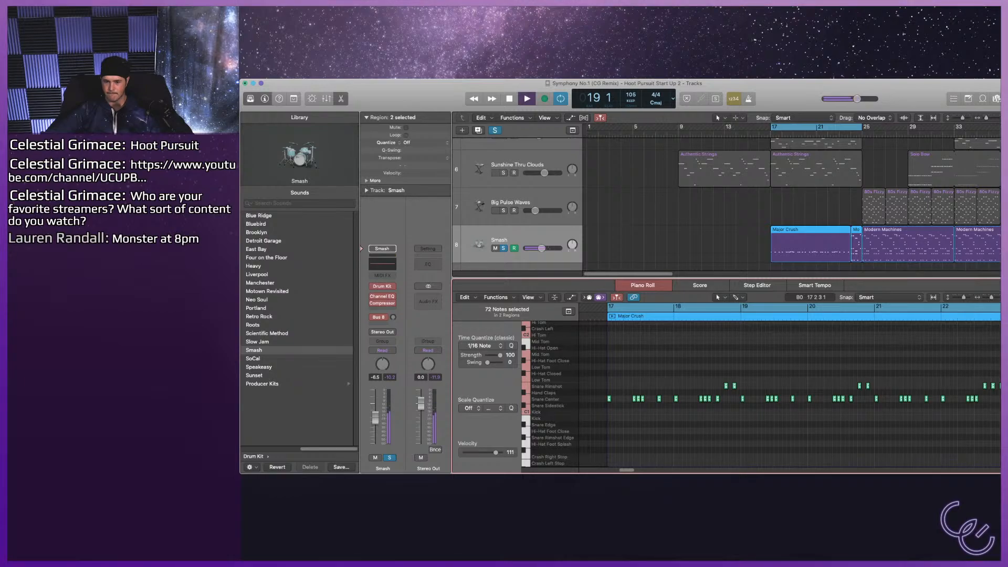
Move the Snare Center notes to Snare Sidestick and the two rimshot notes in bar 18 to Snare Rimshot Edge, auditioning the result.
{"action": "left_click", "coordinate": [633, 418]}
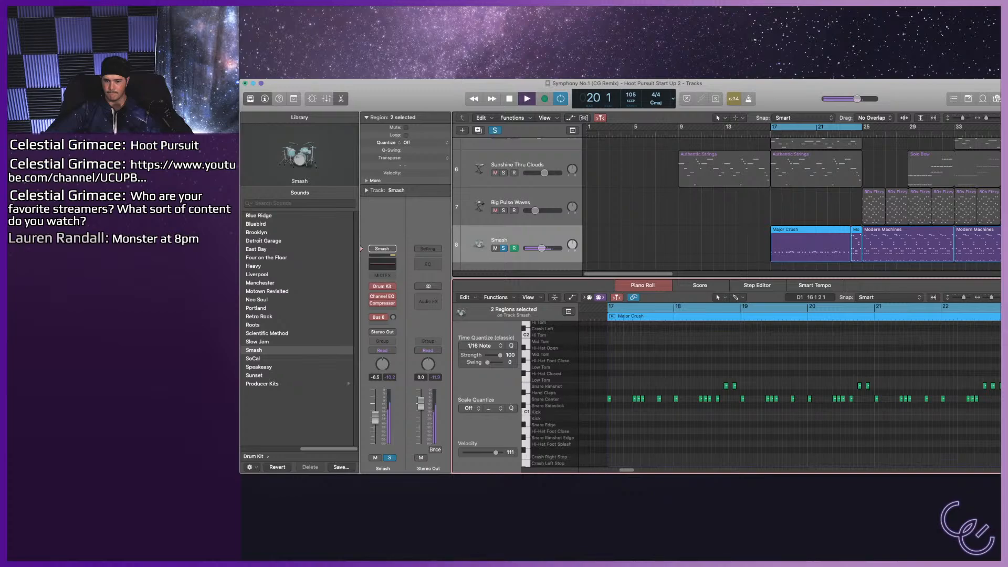
{"action": "left_click_drag", "start_coordinate": [712, 361], "coordinate": [726, 437]}
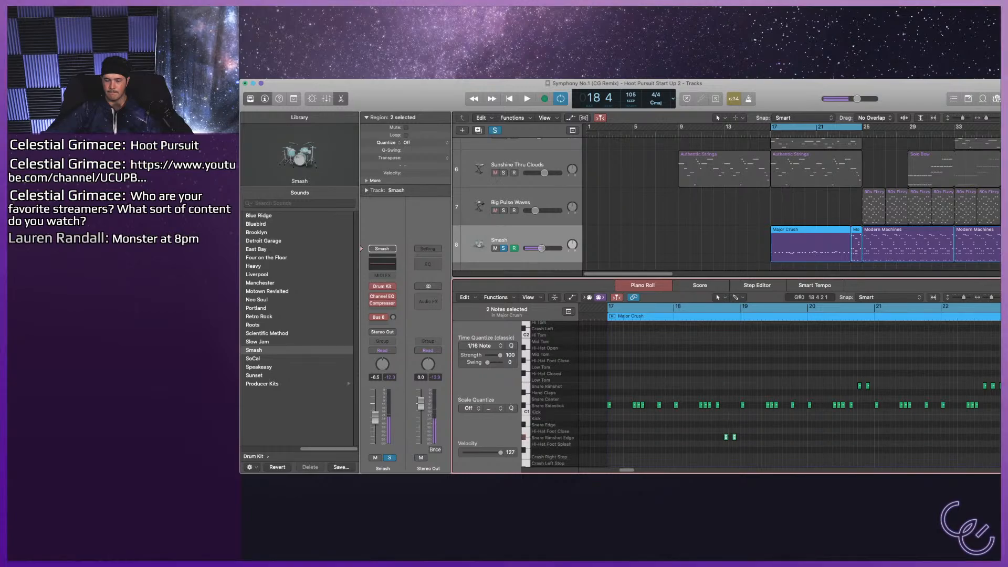
{"action": "key", "text": "space"}
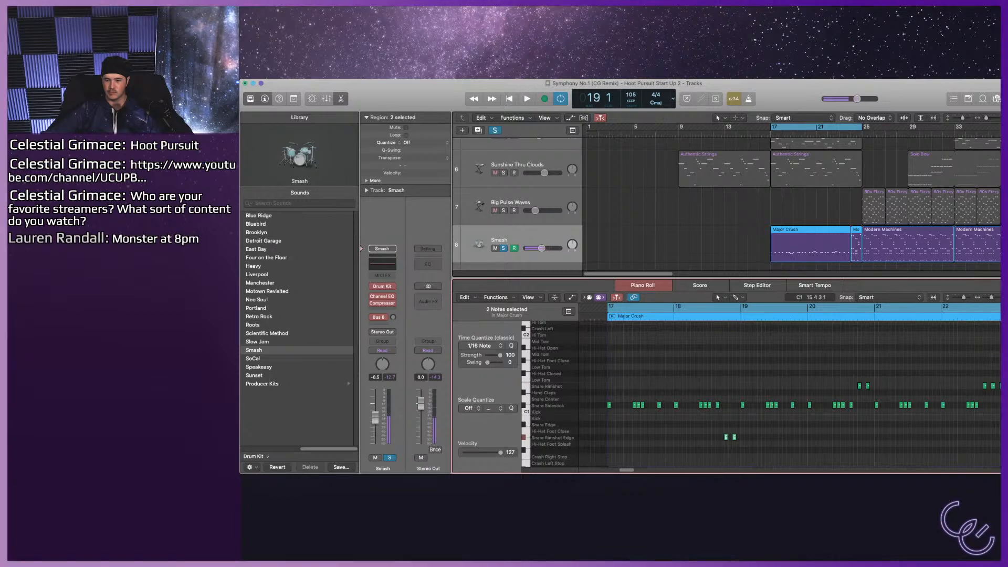
Move all the Snare Sidestick notes to Snare Rimshot Edge and play bars 17–25, first soloed and with the full mix.
{"action": "key", "text": "space"}
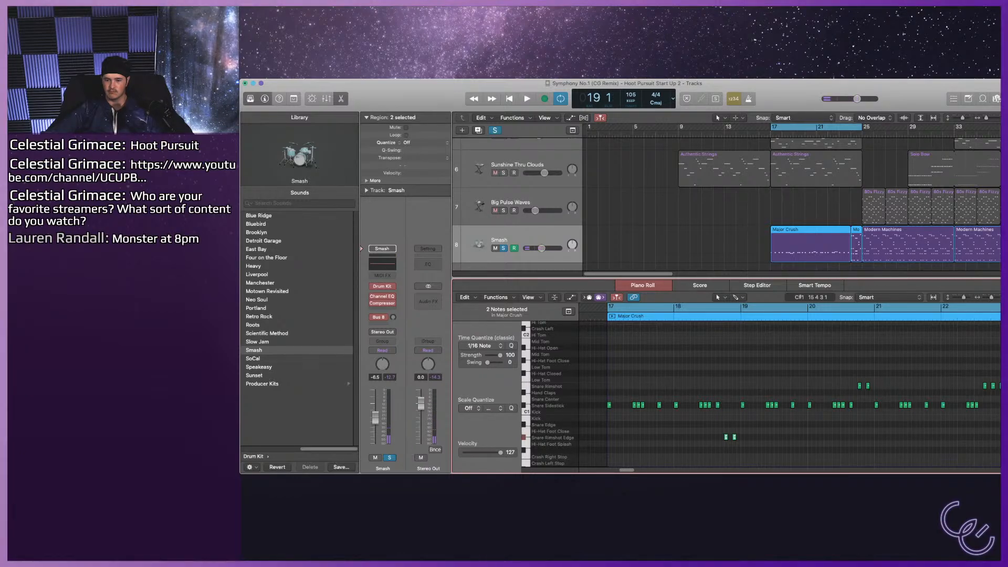
{"action": "left_click", "coordinate": [533, 406]}
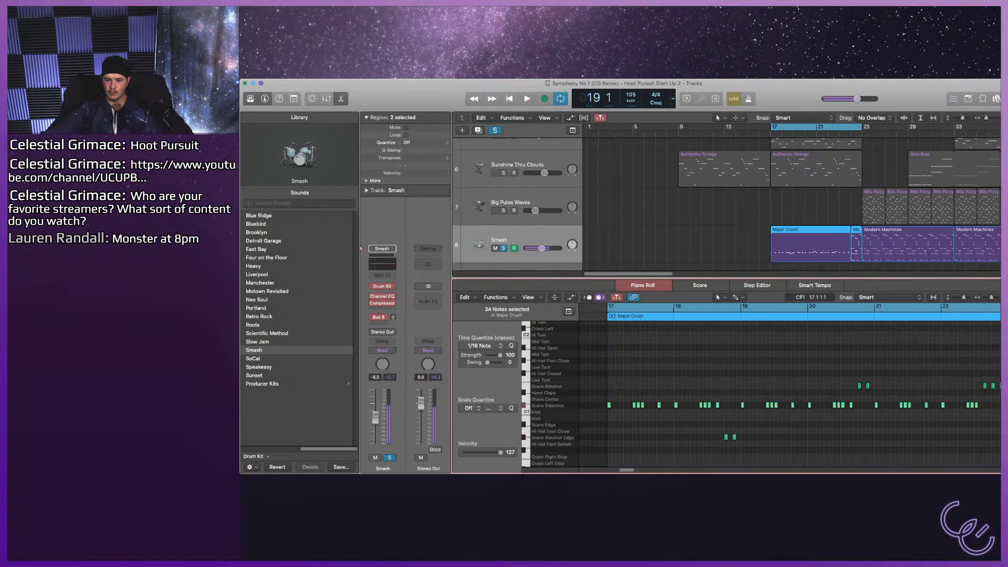
{"action": "left_click_drag", "start_coordinate": [609, 405], "coordinate": [609, 437]}
{"action": "key", "text": "space"}
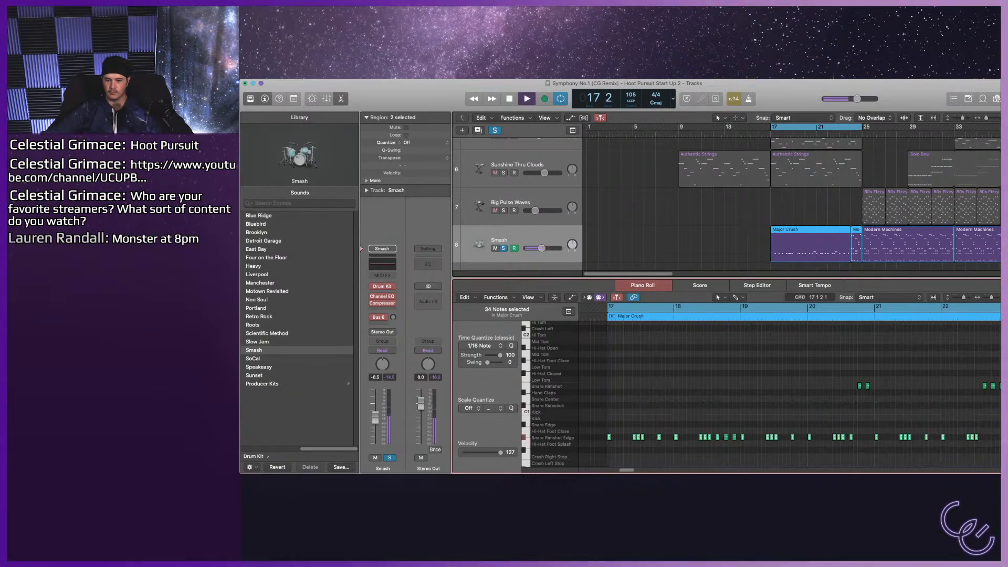
{"action": "key", "text": "s"}
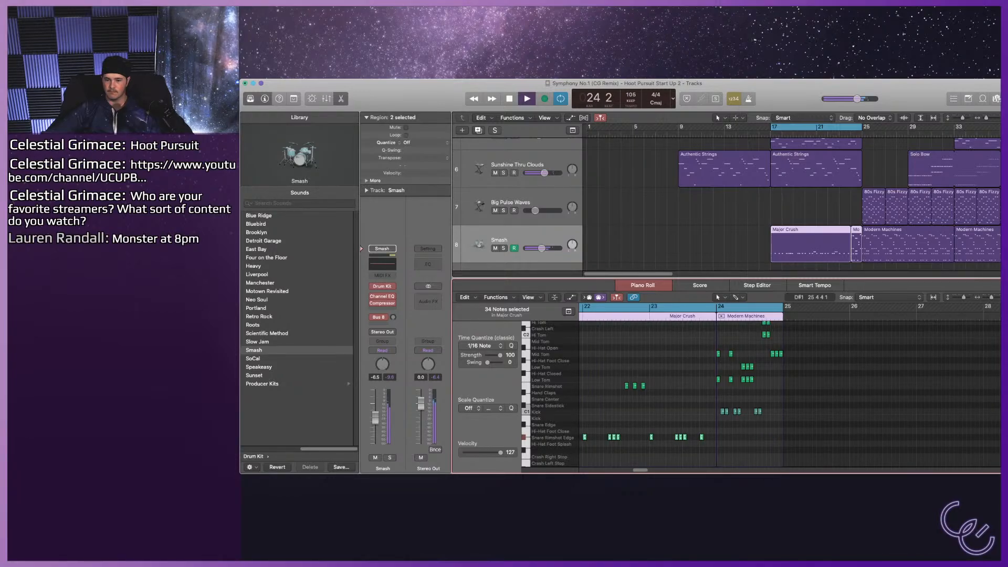
{"action": "key", "text": "space"}
Select the six Kick notes in bar 24 and raise their velocity to 127.
{"action": "left_click_drag", "start_coordinate": [792, 413], "coordinate": [720, 410]}
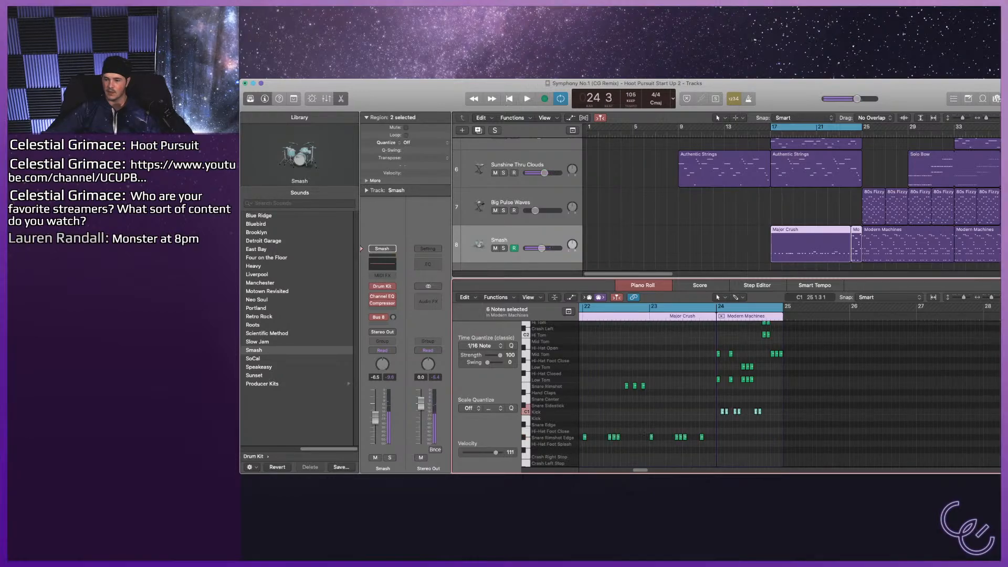
{"action": "scroll", "coordinate": [734, 388], "scroll_direction": "up", "scroll_amount": 1}
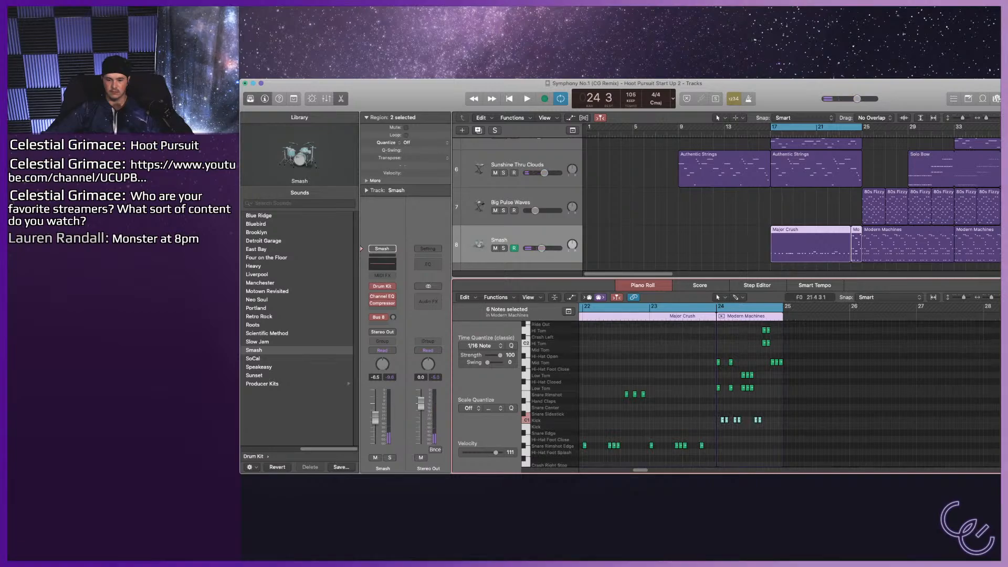
{"action": "left_click_drag", "start_coordinate": [496, 453], "coordinate": [501, 452]}
{"action": "scroll", "coordinate": [663, 408], "scroll_direction": "up", "scroll_amount": 1}
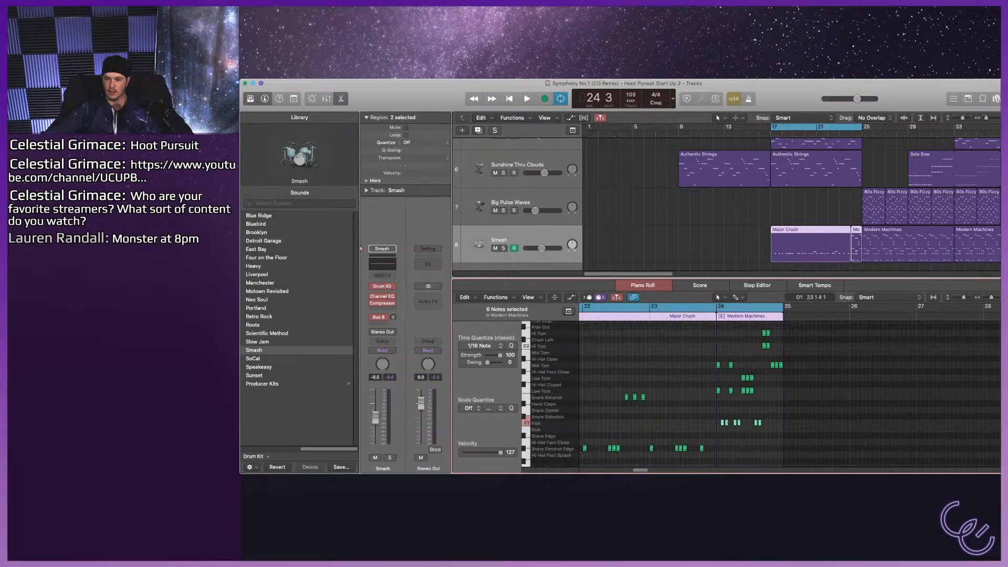
{"action": "scroll", "coordinate": [720, 367], "scroll_direction": "up", "scroll_amount": 5}
Narrow the cycle range to bar 24 and play it with the full mix, then with only the Smash drums soloed.
{"action": "key", "text": "c"}
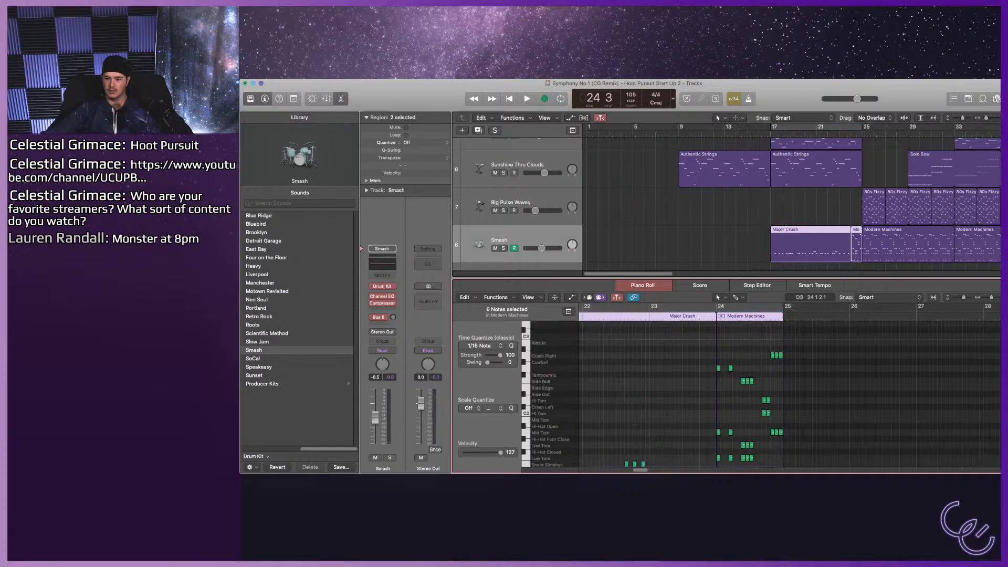
{"action": "key", "text": "c"}
{"action": "key", "text": "space"}
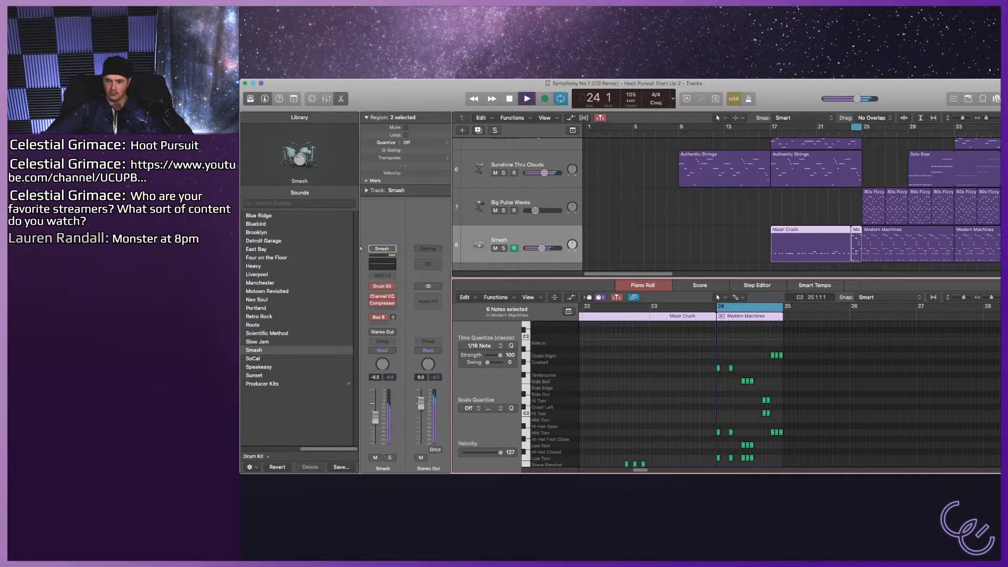
{"action": "key", "text": "s"}
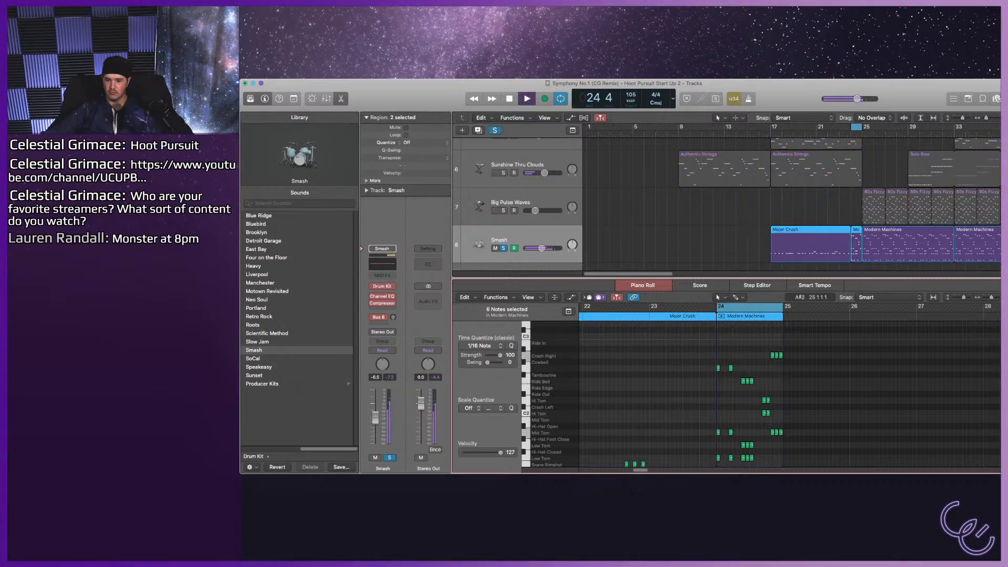
{"action": "key", "text": "space"}
Delete the two notes between the Cowbell and Tambourine rows at the start of bar 24.
{"action": "left_click", "coordinate": [718, 368]}
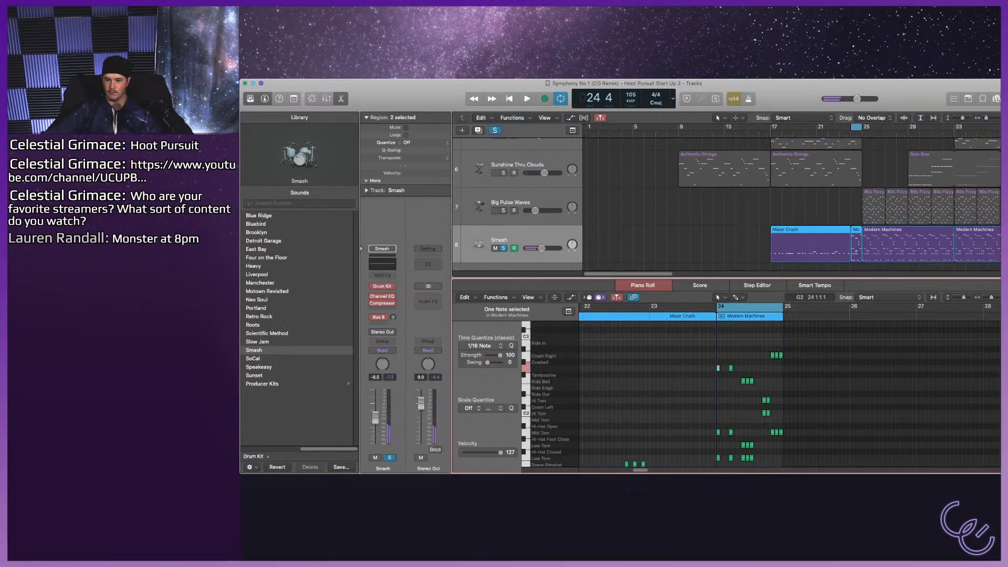
{"action": "left_click", "coordinate": [730, 368], "text": "shift"}
{"action": "key", "text": "Delete"}
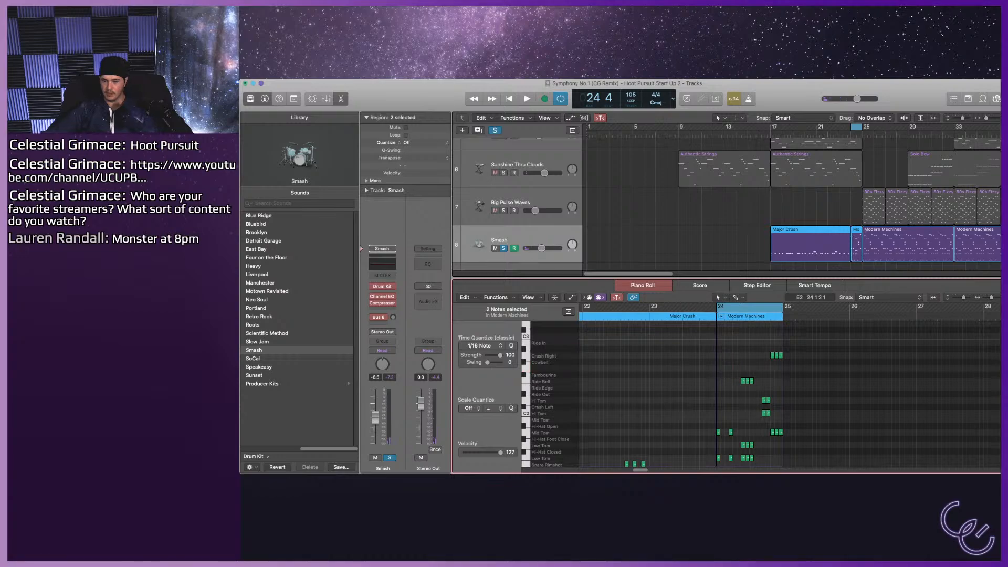
Move the two Low Tom notes at the start of bar 24 to Hi Tom and the second one to the upper Low Tom row, auditioning the fill.
{"action": "scroll", "coordinate": [722, 405], "scroll_direction": "down", "scroll_amount": 1}
{"action": "left_click_drag", "start_coordinate": [721, 402], "coordinate": [730, 429]}
{"action": "left_click", "coordinate": [739, 429]}
{"action": "key", "text": "space"}
{"action": "key", "text": "space"}
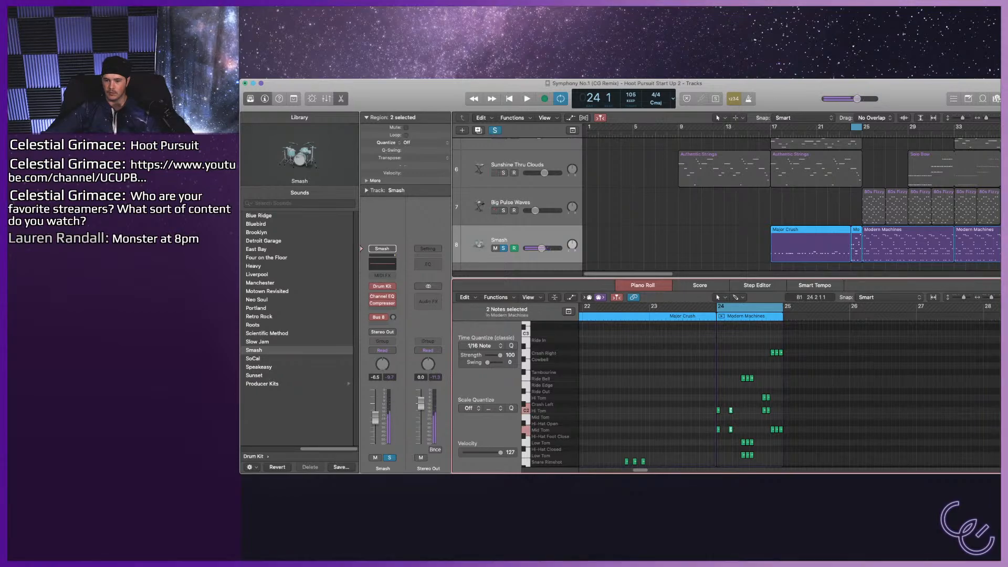
{"action": "left_click", "coordinate": [730, 410]}
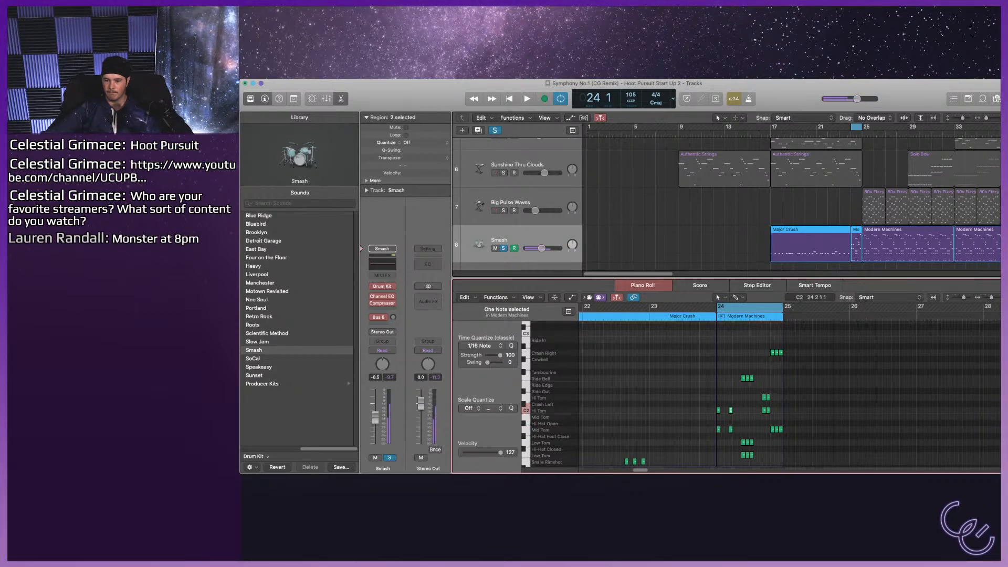
{"action": "left_click_drag", "start_coordinate": [730, 411], "coordinate": [755, 445]}
Delete the three upper Low Tom notes and the three Ride Bell notes mid-bar 24, and play the fill.
{"action": "left_click", "coordinate": [731, 442], "text": "super"}
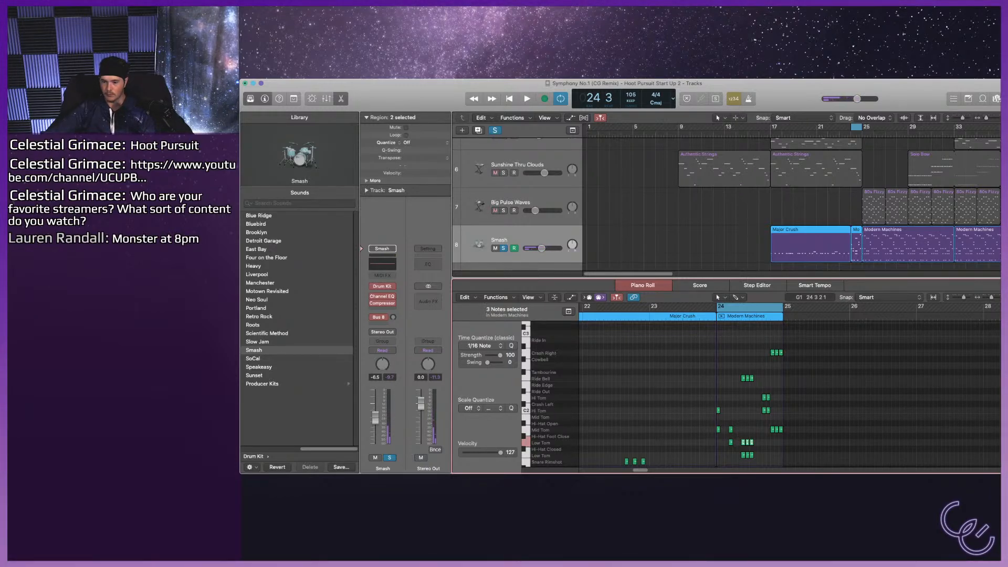
{"action": "key", "text": "Delete"}
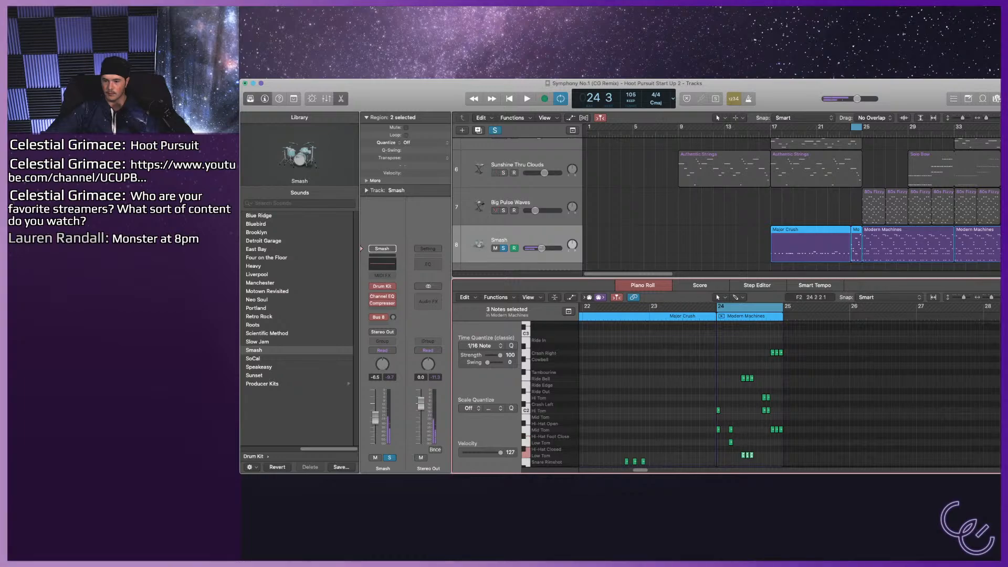
{"action": "left_click_drag", "start_coordinate": [738, 373], "coordinate": [763, 380]}
{"action": "key", "text": "Delete"}
{"action": "key", "text": "space"}
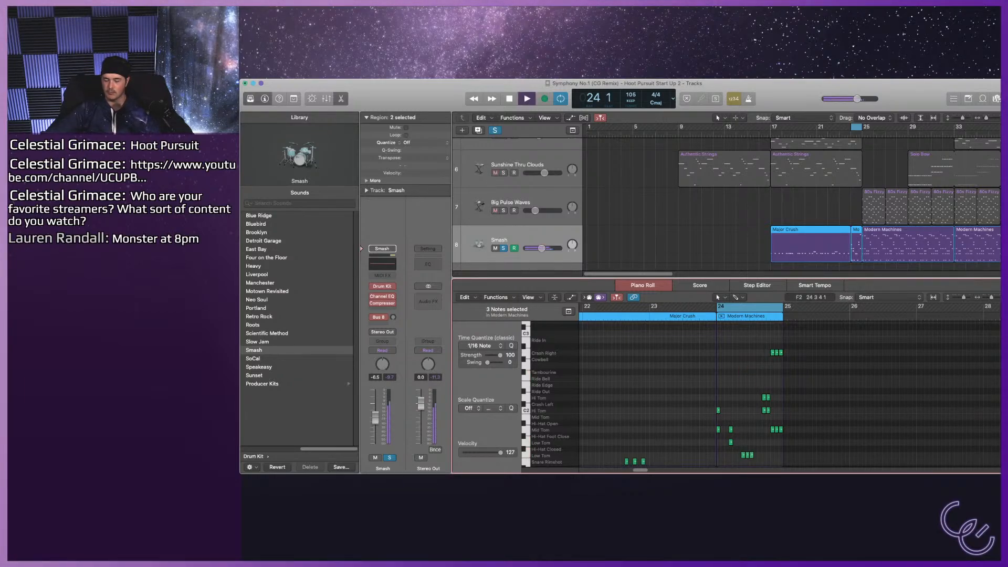
{"action": "key", "text": "space"}
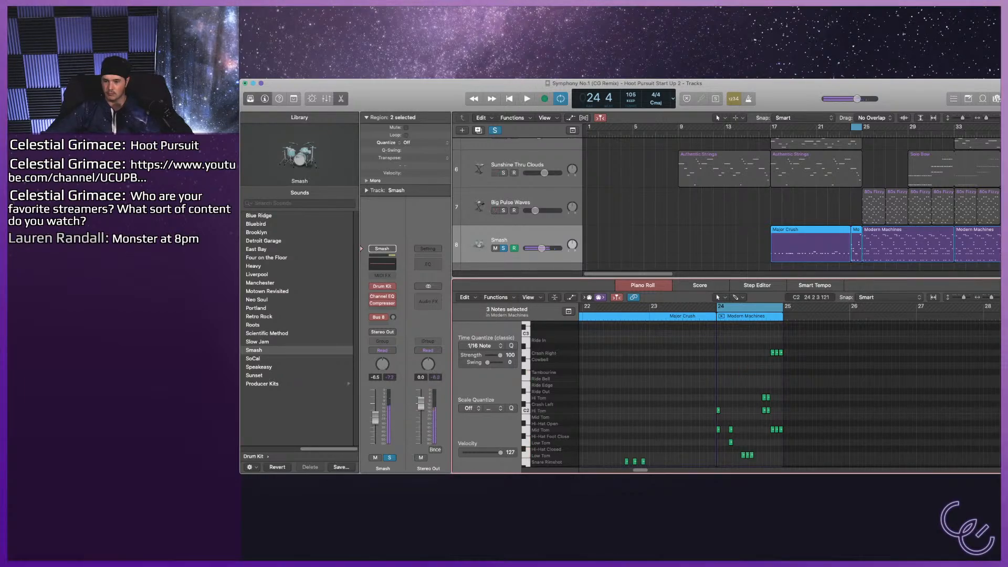
Delete the two lower Hi Tom notes and the three Crash Right notes near the end of bar 24, and play the fill.
{"action": "scroll", "coordinate": [763, 380], "scroll_direction": "down", "scroll_amount": 1}
{"action": "left_click_drag", "start_coordinate": [755, 382], "coordinate": [771, 398]}
{"action": "key", "text": "Delete"}
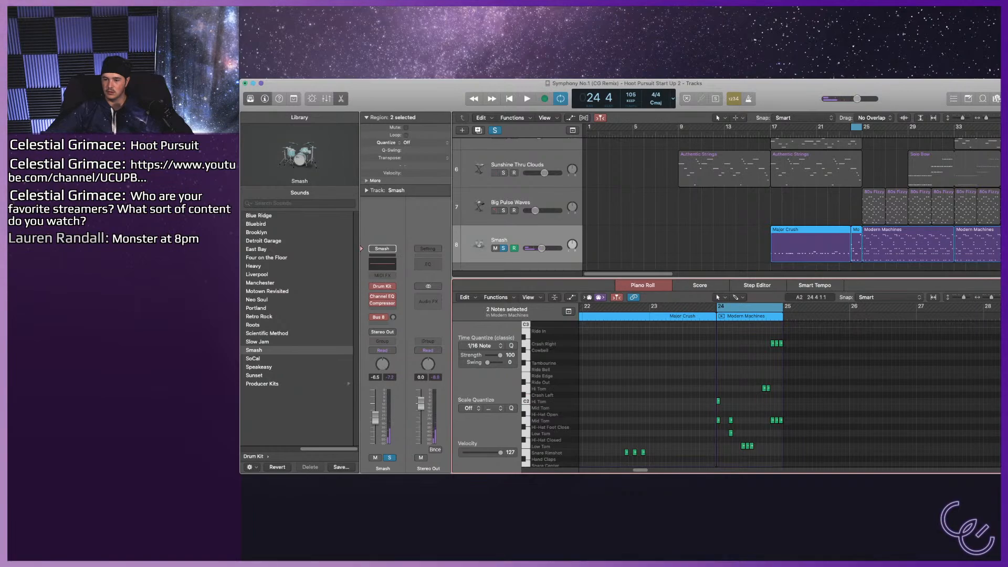
{"action": "left_click_drag", "start_coordinate": [768, 342], "coordinate": [804, 356]}
{"action": "key", "text": "Delete"}
{"action": "key", "text": "space"}
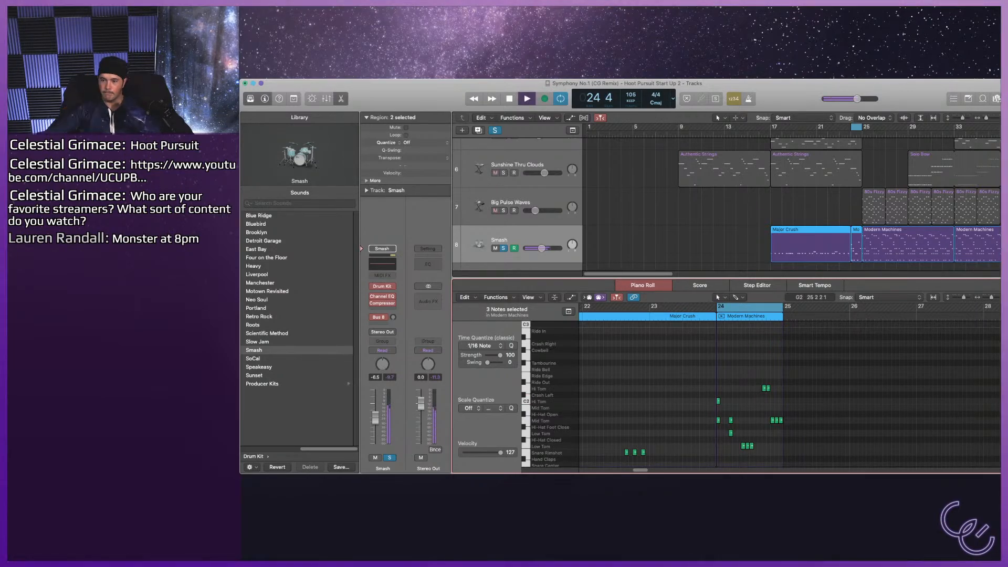
{"action": "key", "text": "space"}
Play the bar 24 fill, unsolo the Smash track to hear the full mix and raise its volume to -1.4 dB.
{"action": "scroll", "coordinate": [798, 367], "scroll_direction": "down", "scroll_amount": 3}
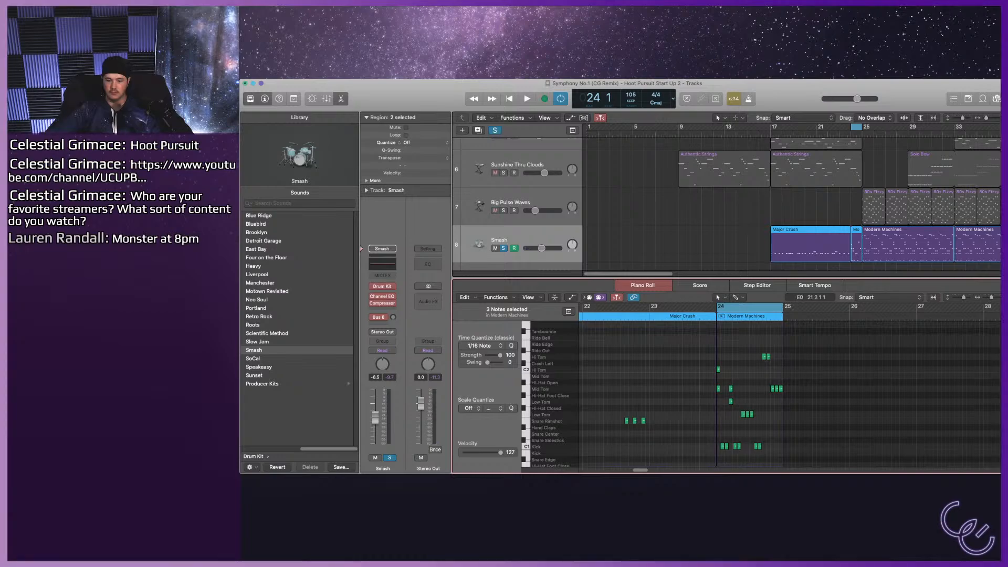
{"action": "key", "text": "super+Tab"}
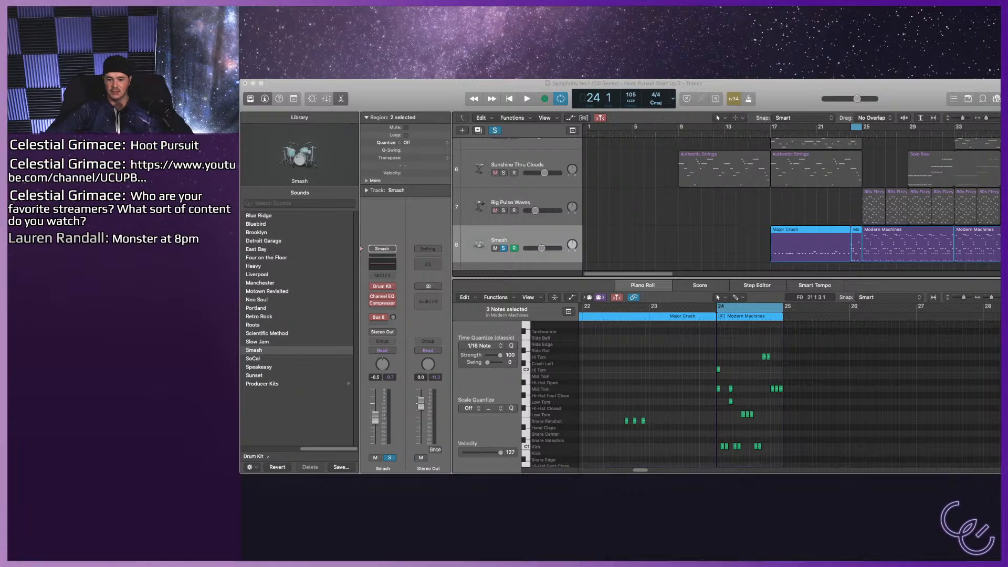
{"action": "key", "text": "space"}
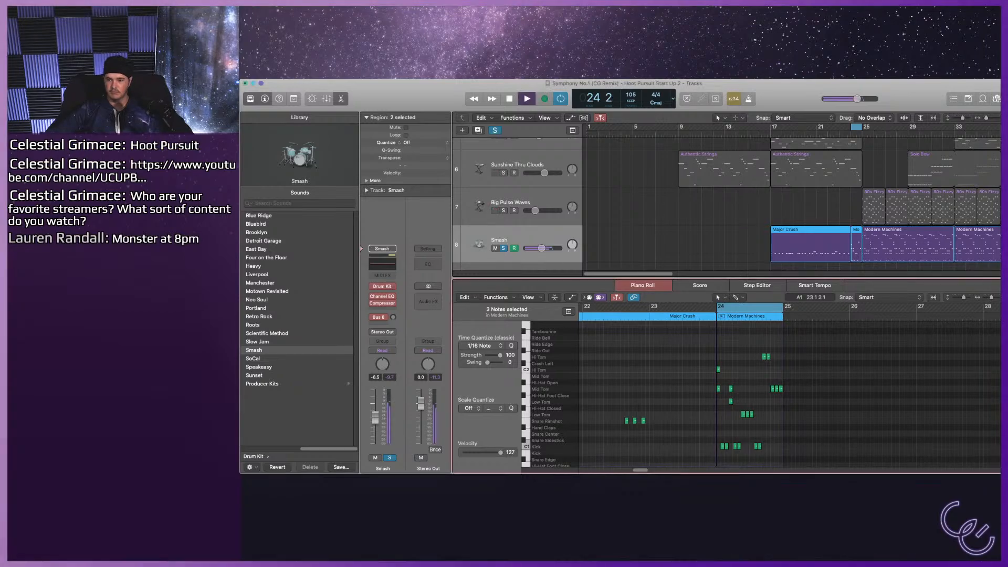
{"action": "key", "text": "s"}
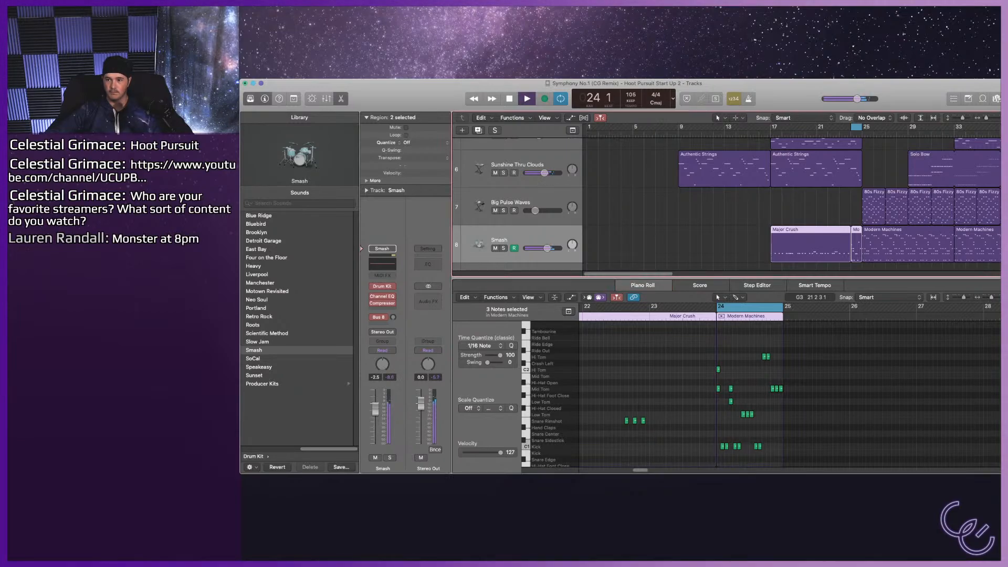
{"action": "key", "text": "space"}
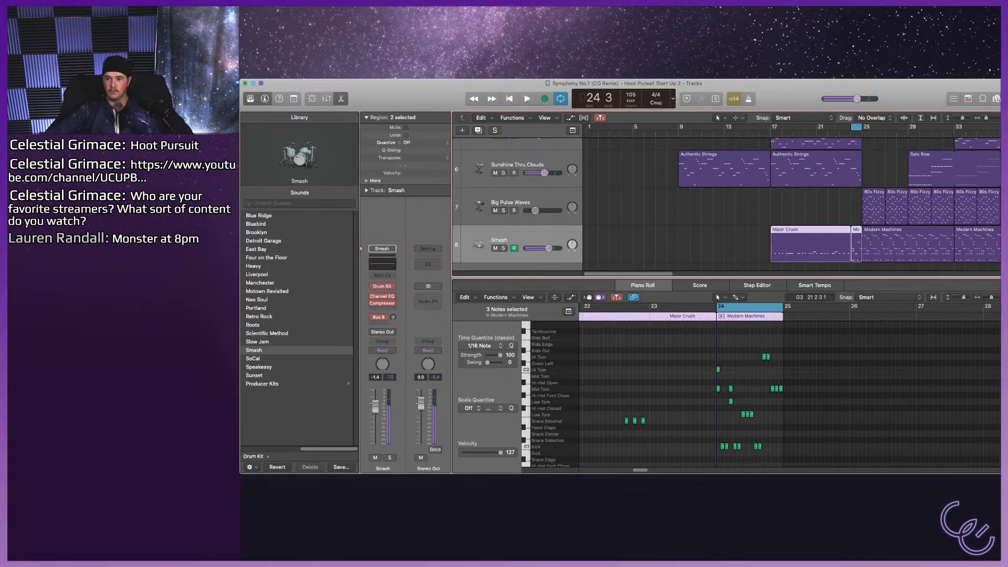
Set the cycle range to bars 1–25, play the full mix from bar 1 and select the Mellow Chimes track.
{"action": "scroll", "coordinate": [724, 205], "scroll_direction": "up", "scroll_amount": 5}
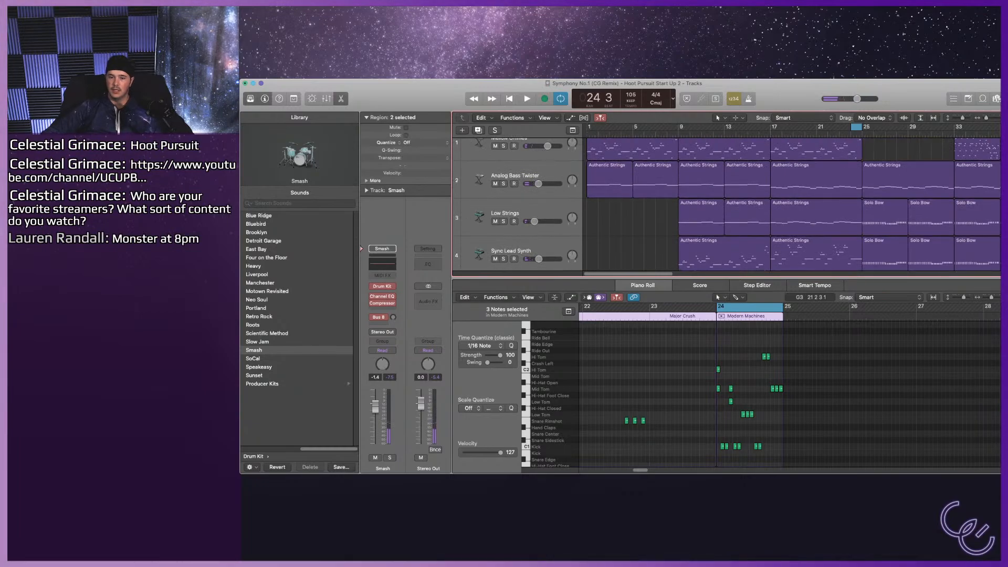
{"action": "key", "text": "Return"}
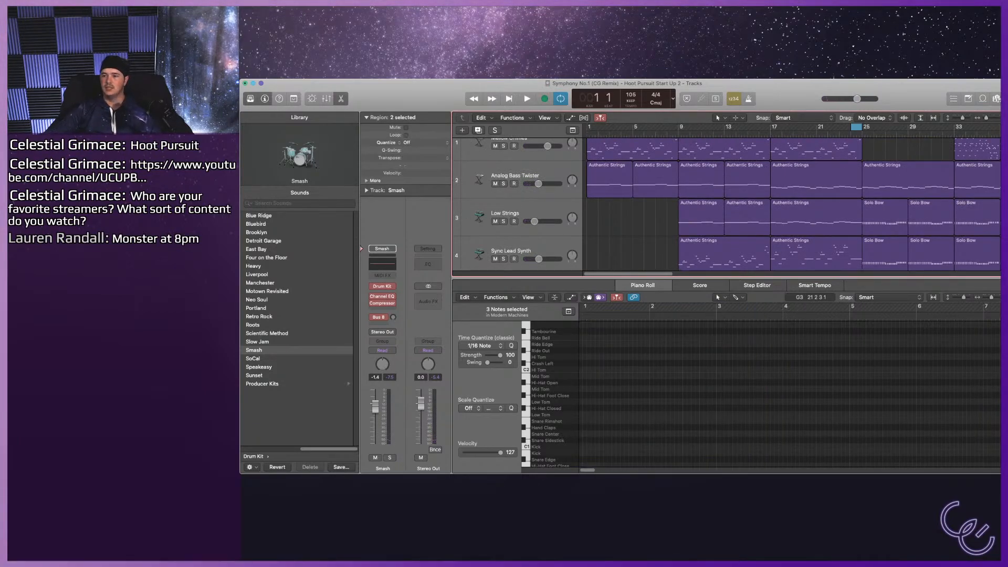
{"action": "key", "text": "space"}
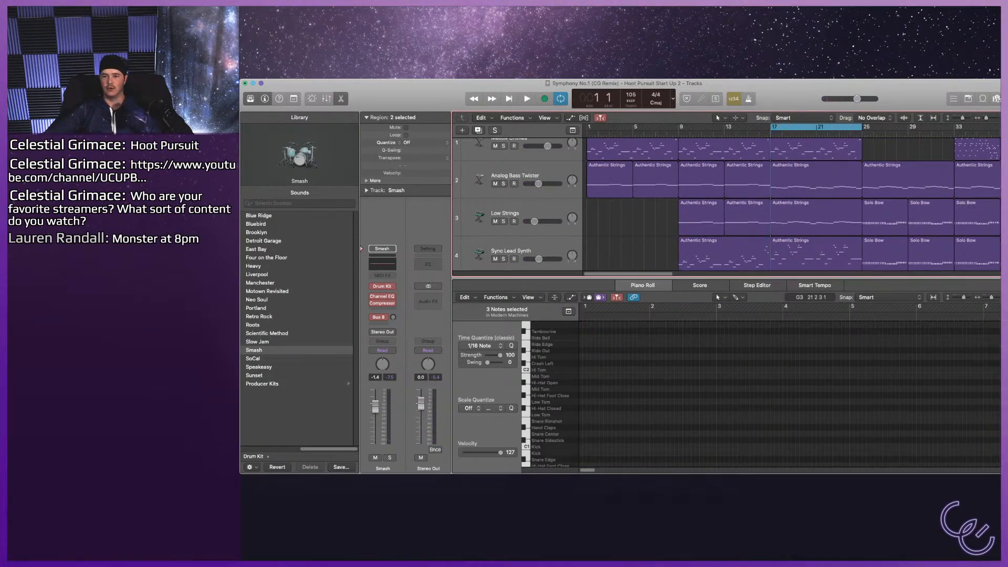
{"action": "key", "text": "space"}
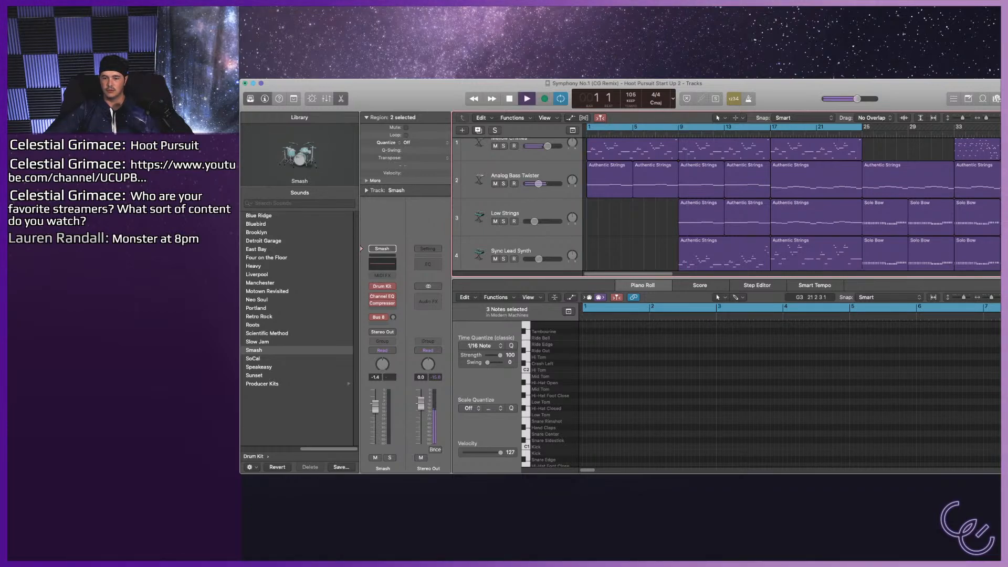
{"action": "scroll", "coordinate": [517, 205], "scroll_direction": "up", "scroll_amount": 2}
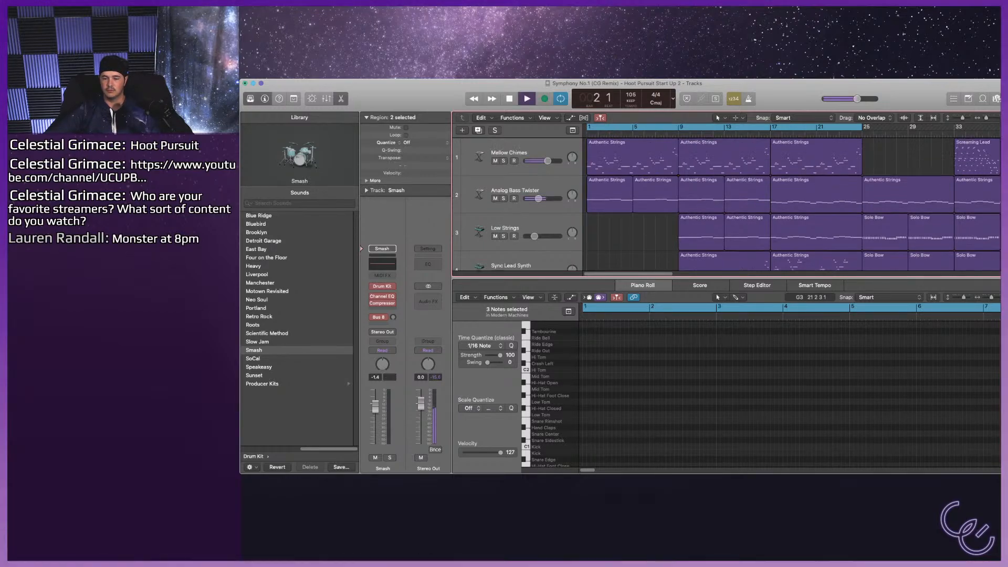
{"action": "left_click", "coordinate": [508, 153]}
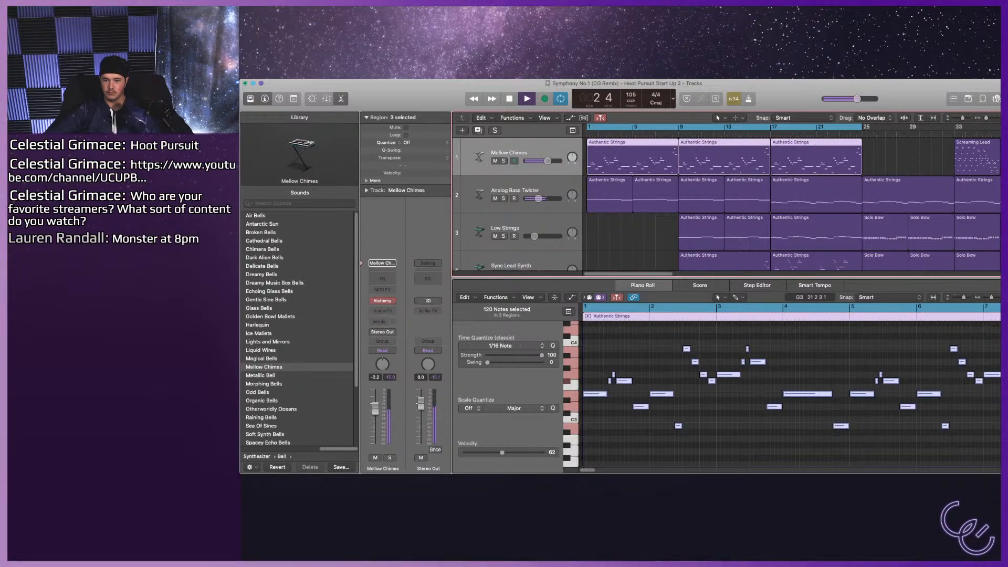
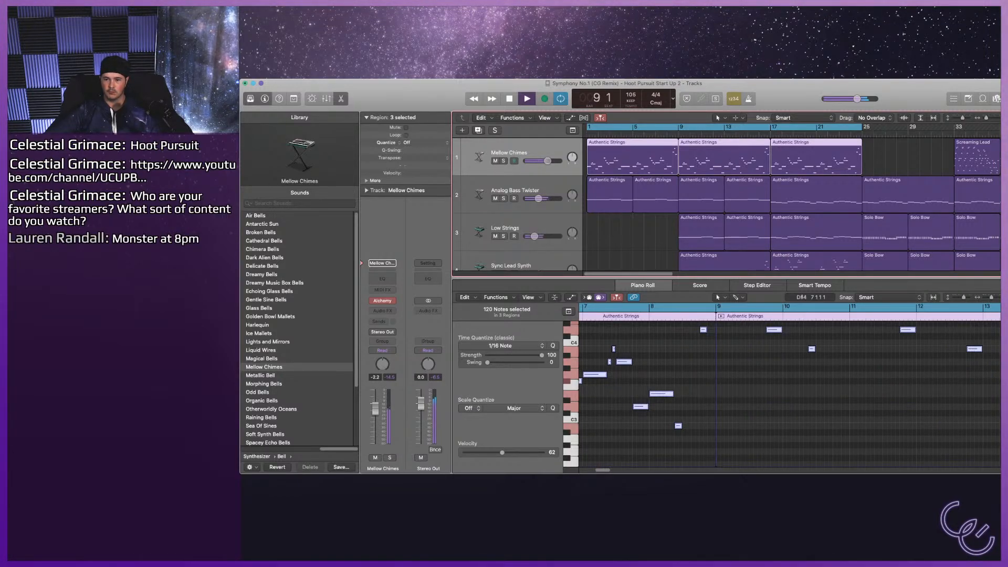
Solo the Sync Lead Synth track, set the cycle range to bars 9–17 and play that section.
{"action": "scroll", "coordinate": [724, 205], "scroll_direction": "down", "scroll_amount": 2}
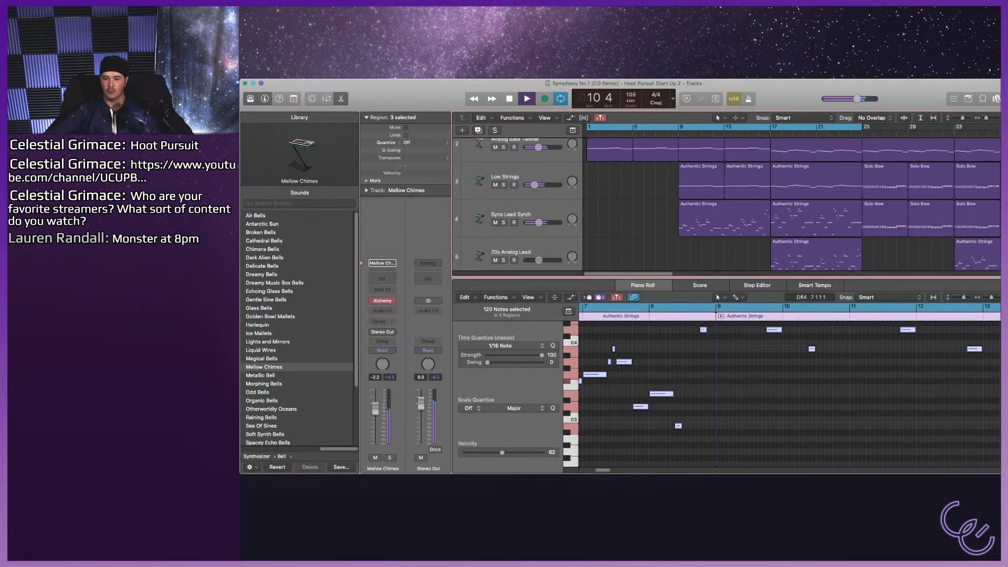
{"action": "scroll", "coordinate": [787, 205], "scroll_direction": "down", "scroll_amount": 2}
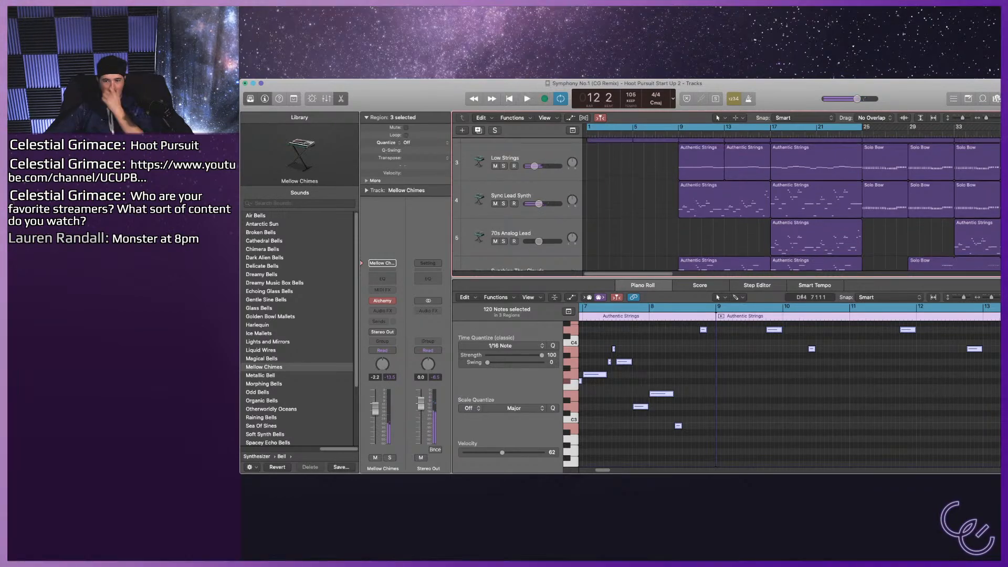
{"action": "scroll", "coordinate": [787, 205], "scroll_direction": "down", "scroll_amount": 1}
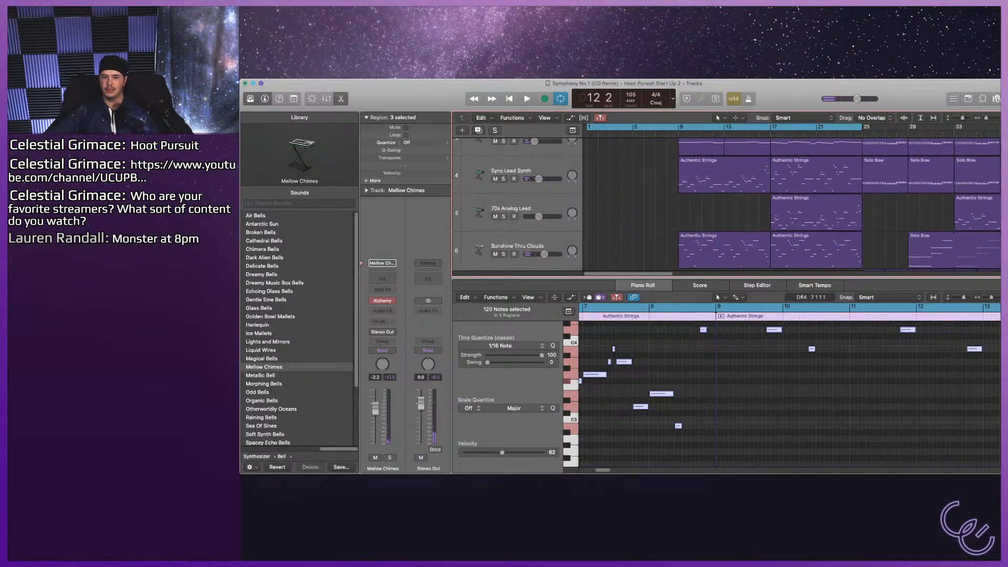
{"action": "scroll", "coordinate": [787, 205], "scroll_direction": "up", "scroll_amount": 1}
{"action": "key", "text": "s"}
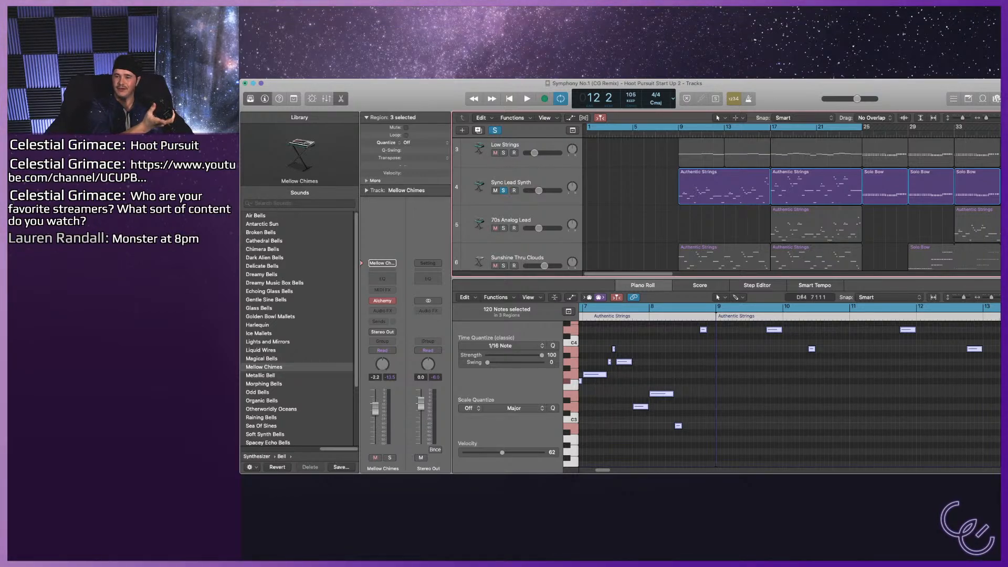
{"action": "key", "text": "Return"}
{"action": "key", "text": "space"}
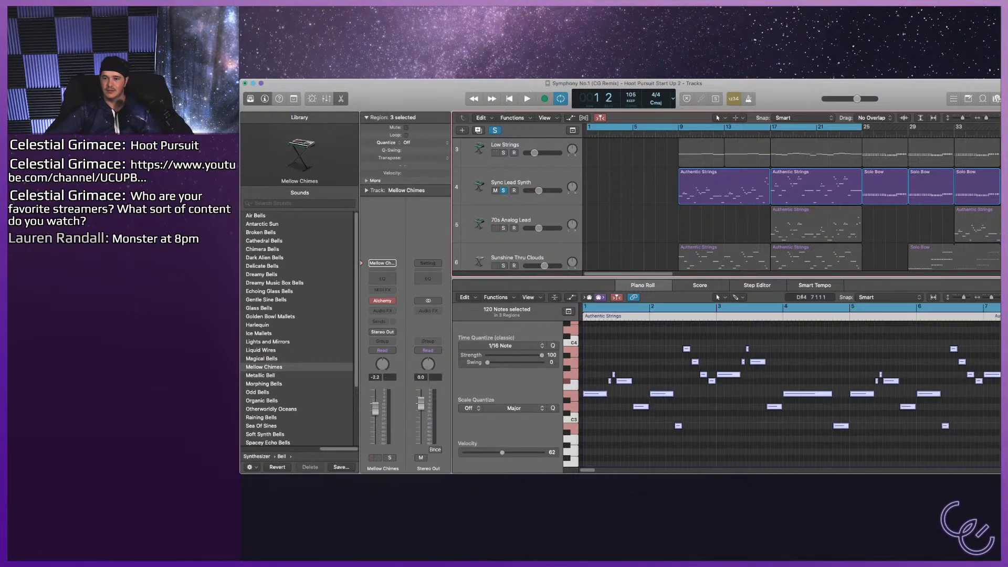
{"action": "key", "text": "space"}
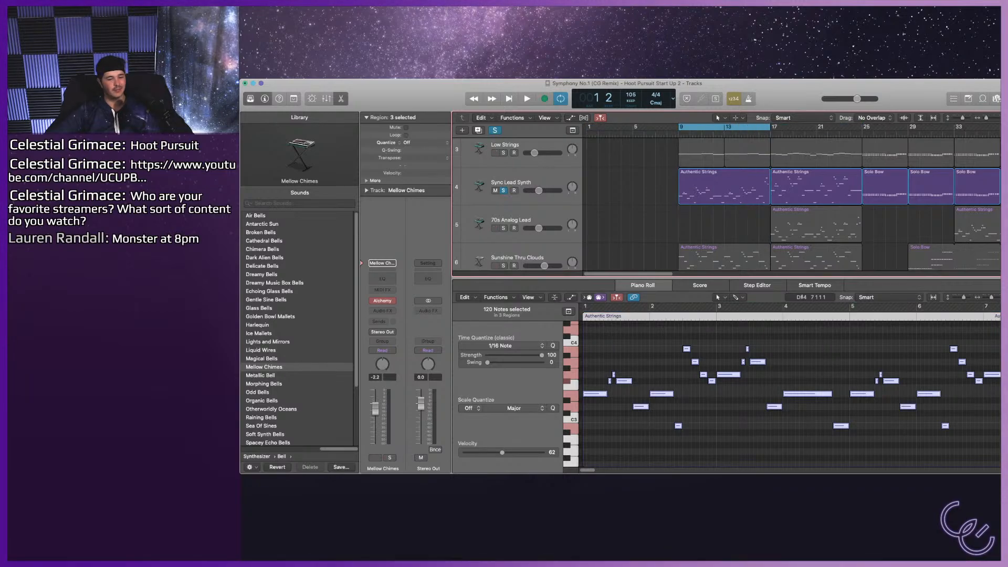
{"action": "key", "text": "space"}
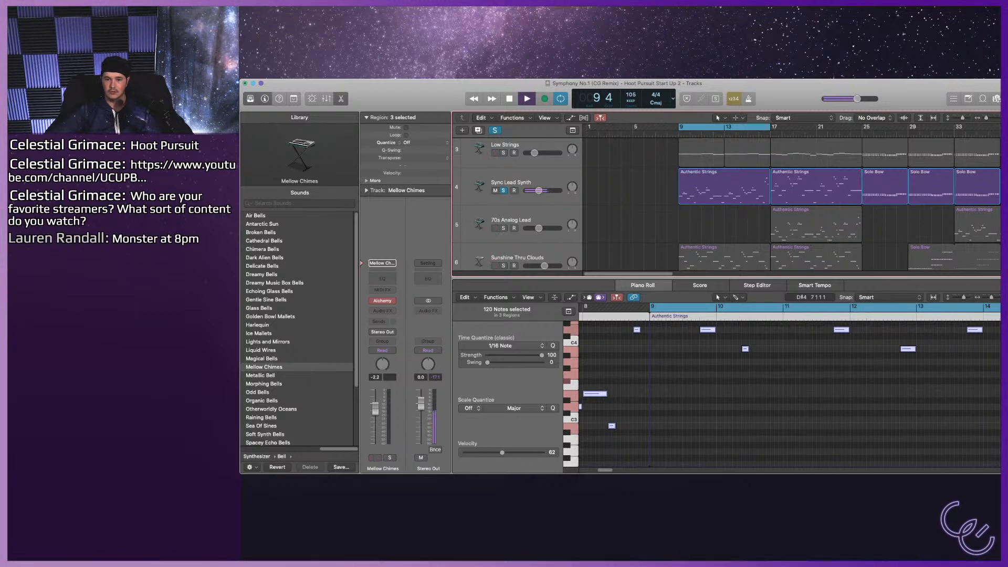
Try the Techno Lead and Trap Slide sounds on the soloed Sync Lead Synth track during playback.
{"action": "left_click", "coordinate": [511, 183]}
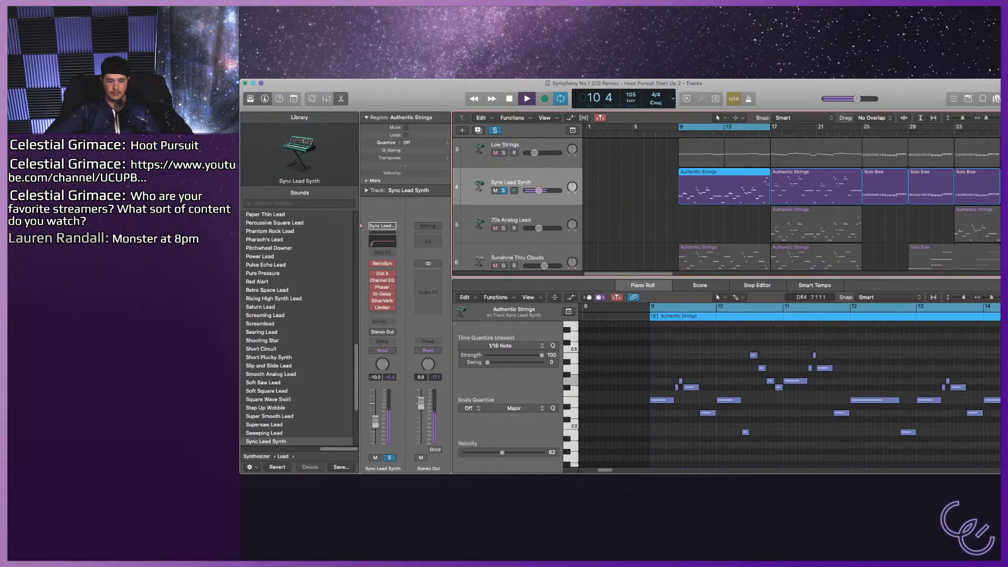
{"action": "scroll", "coordinate": [294, 357], "scroll_direction": "down", "scroll_amount": 5}
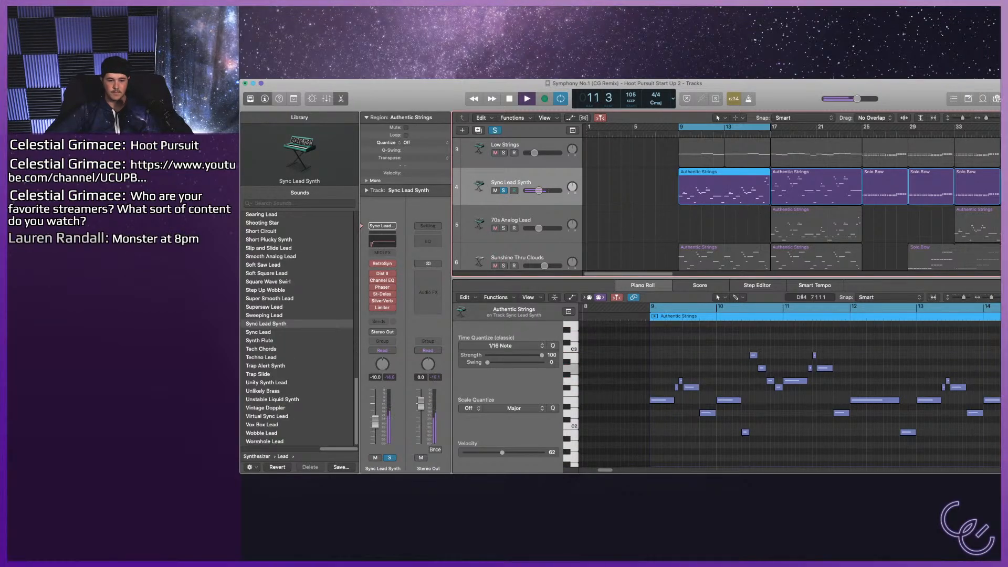
{"action": "left_click", "coordinate": [261, 358]}
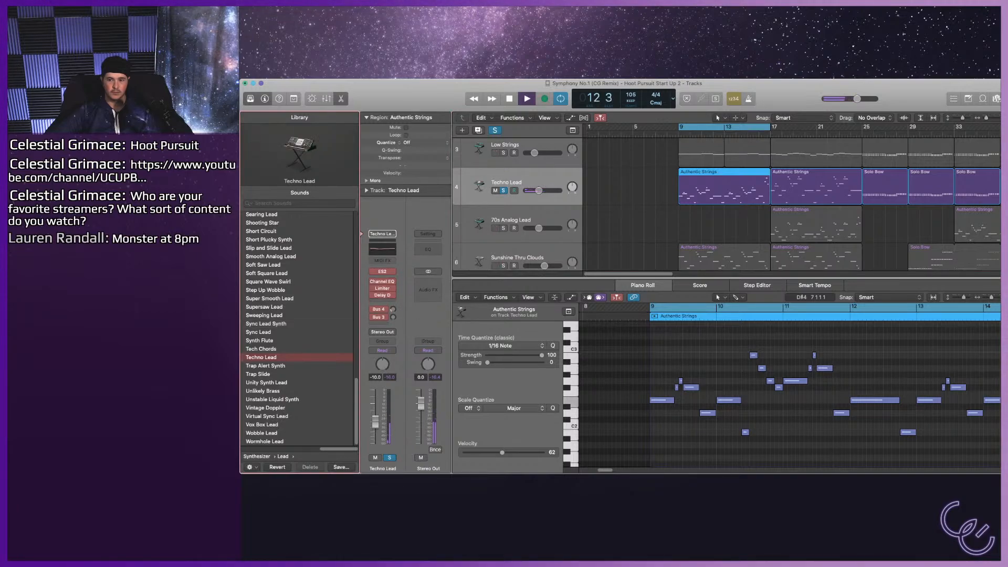
{"action": "key", "text": "Down"}
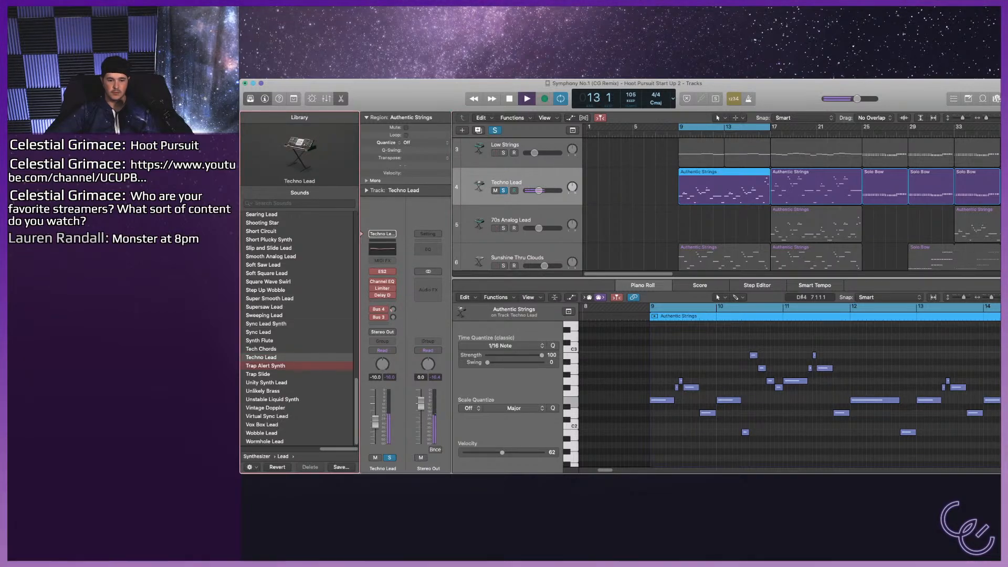
{"action": "key", "text": "Down"}
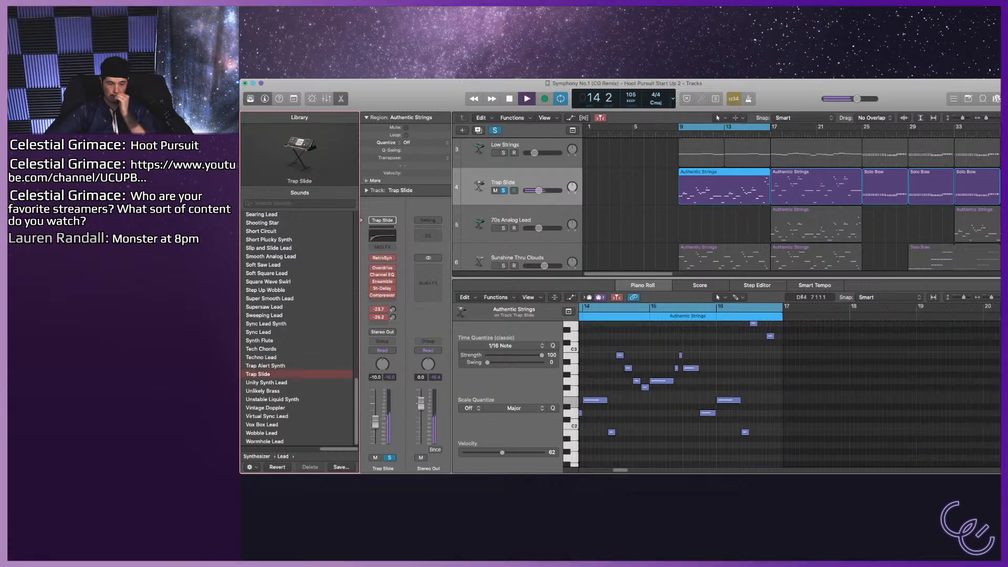
Audition Alarm Lead on track 4 and set the track's sound to Ambient Lead.
{"action": "scroll", "coordinate": [299, 330], "scroll_direction": "up", "scroll_amount": 12}
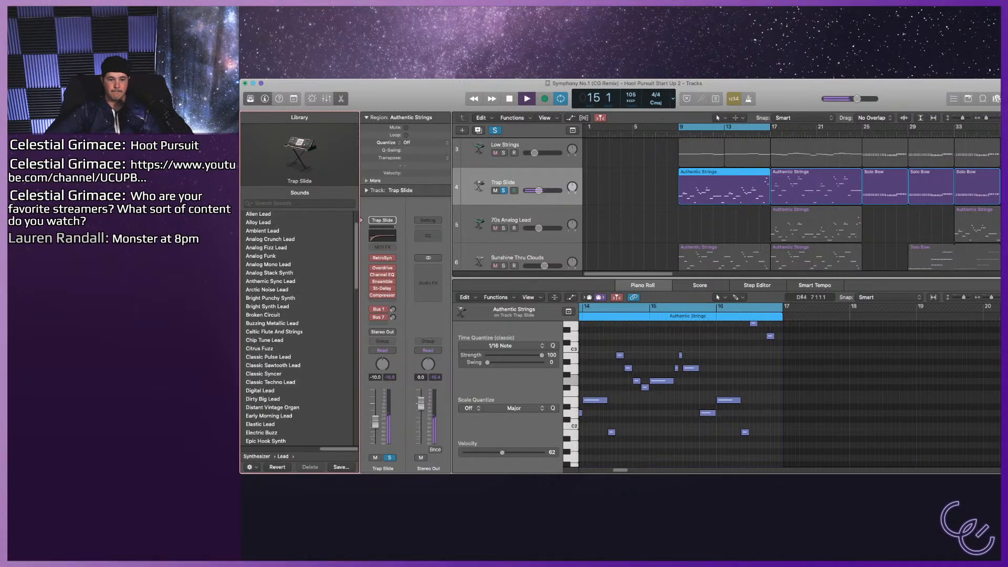
{"action": "left_click", "coordinate": [260, 232]}
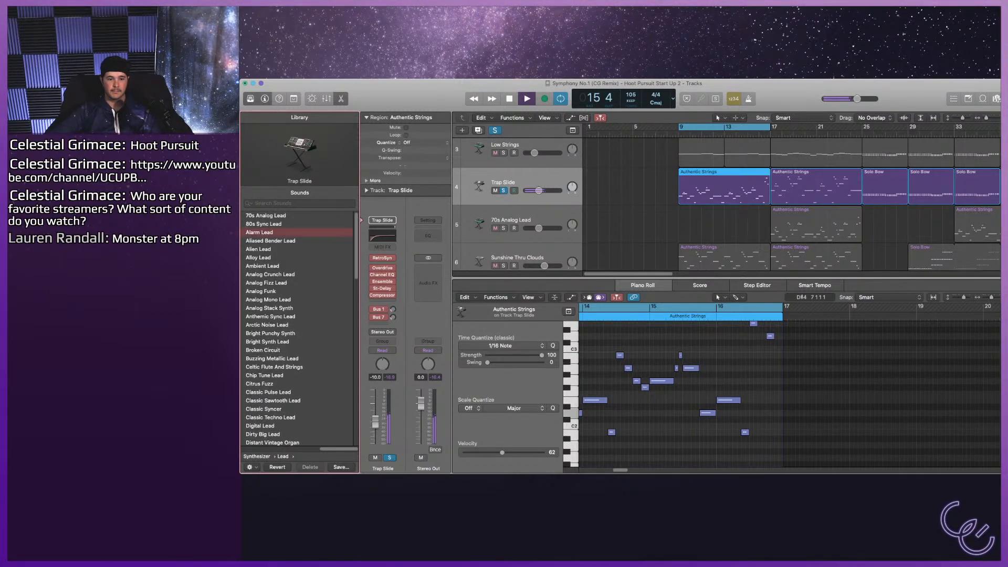
{"action": "left_click", "coordinate": [258, 258]}
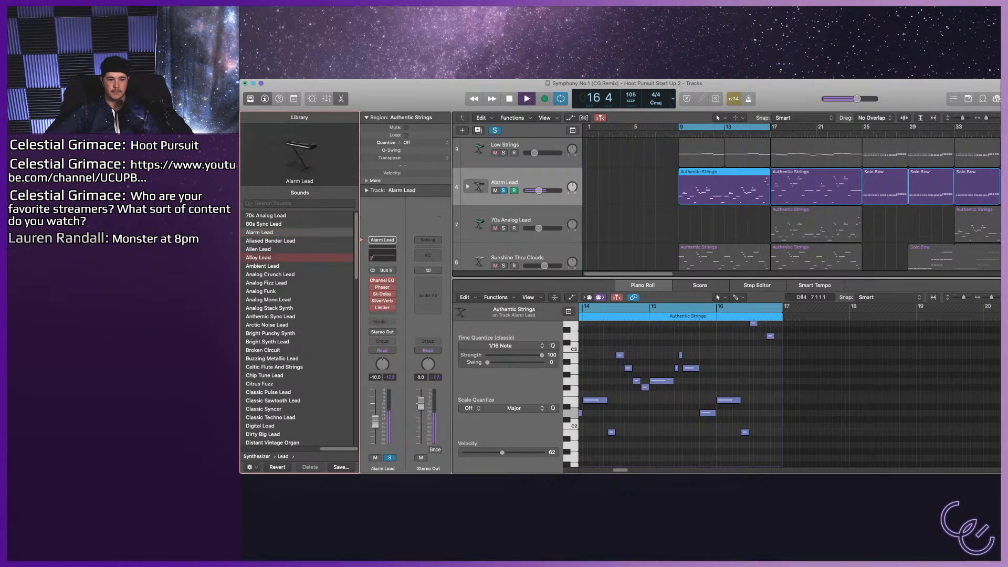
{"action": "left_click", "coordinate": [262, 266]}
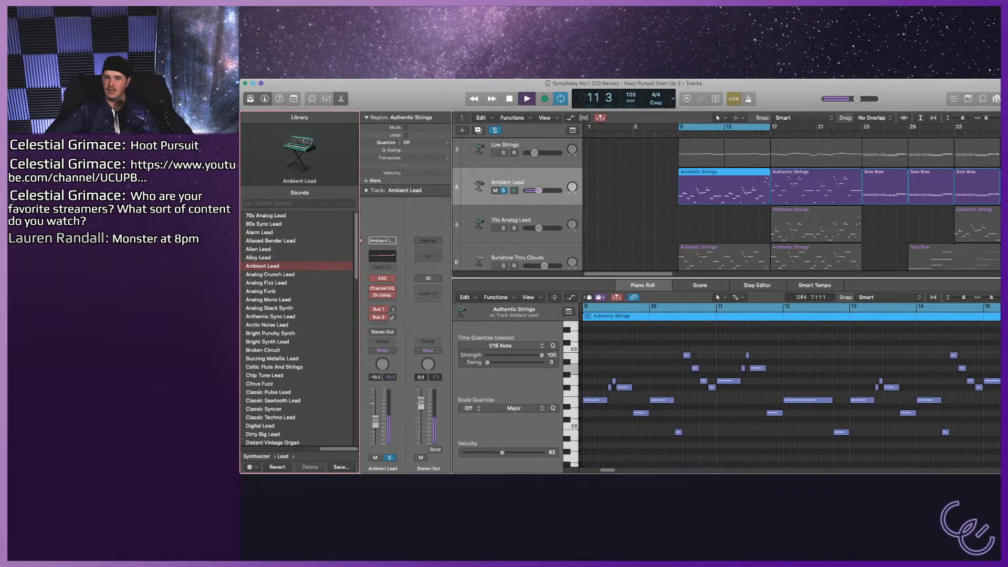
Compare the Ambient Lead track in the full mix and soloed over bars 9–17, ending with it unsoloed.
{"action": "left_click", "coordinate": [503, 190]}
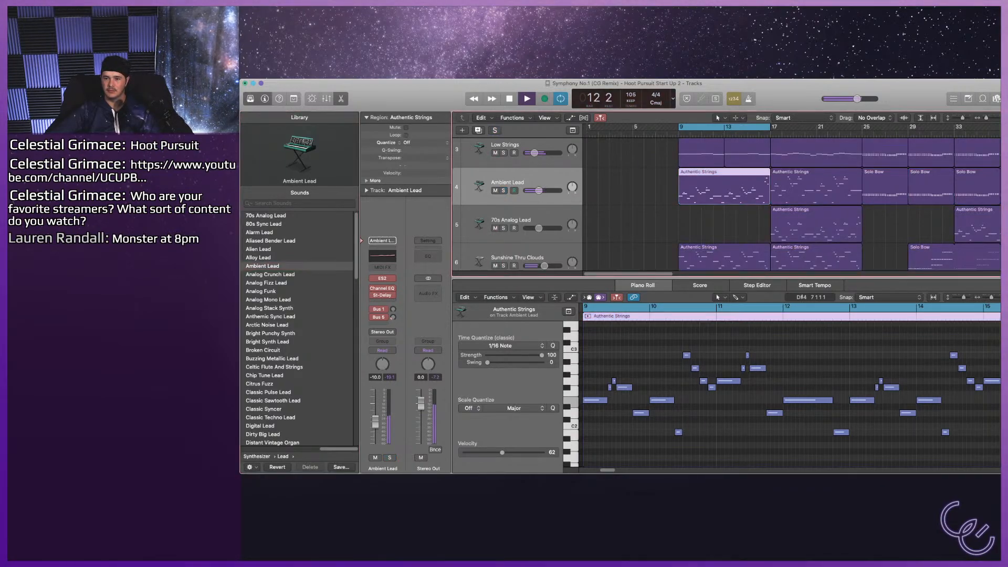
{"action": "scroll", "coordinate": [727, 205], "scroll_direction": "down", "scroll_amount": 1}
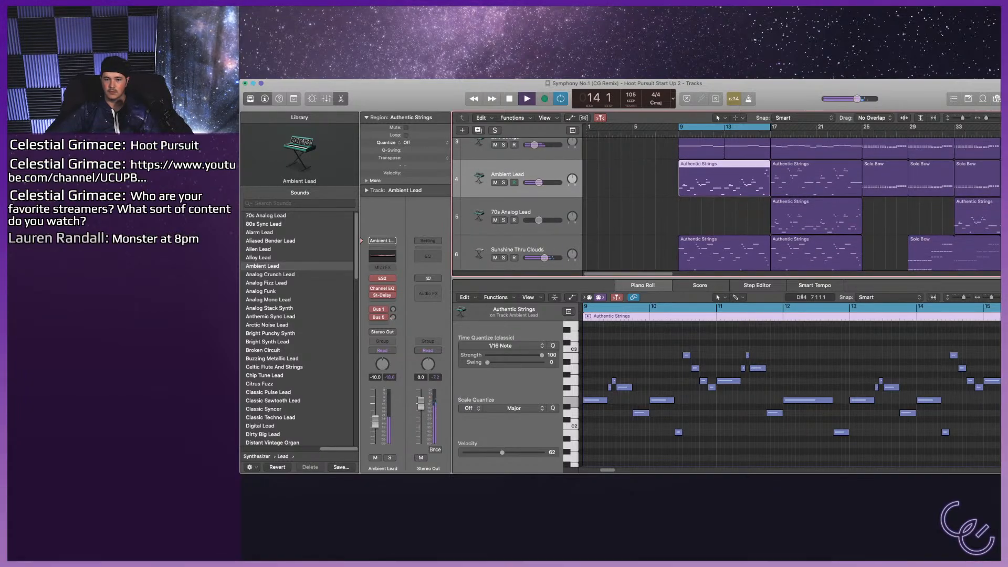
{"action": "scroll", "coordinate": [727, 205], "scroll_direction": "up", "scroll_amount": 3}
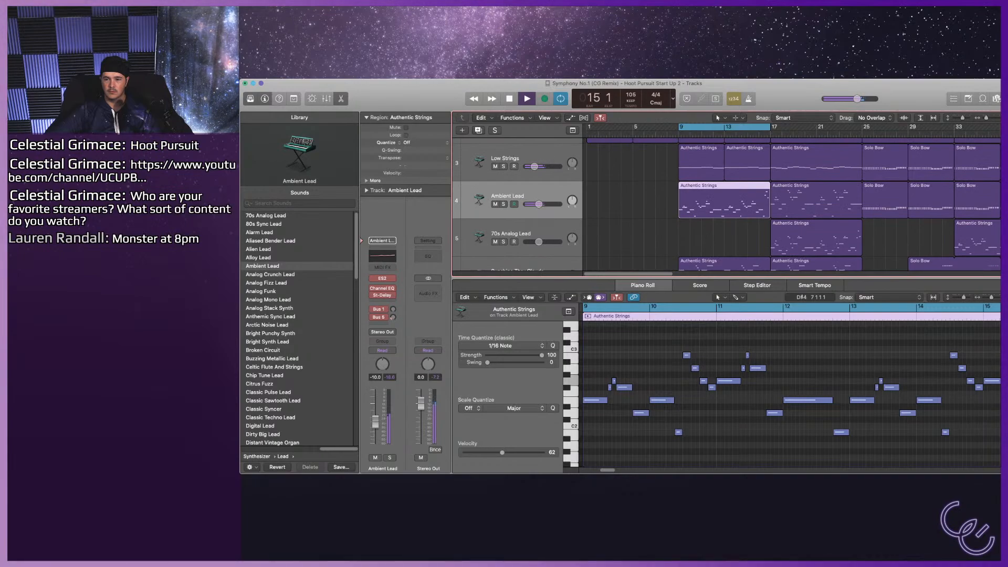
{"action": "key", "text": "s"}
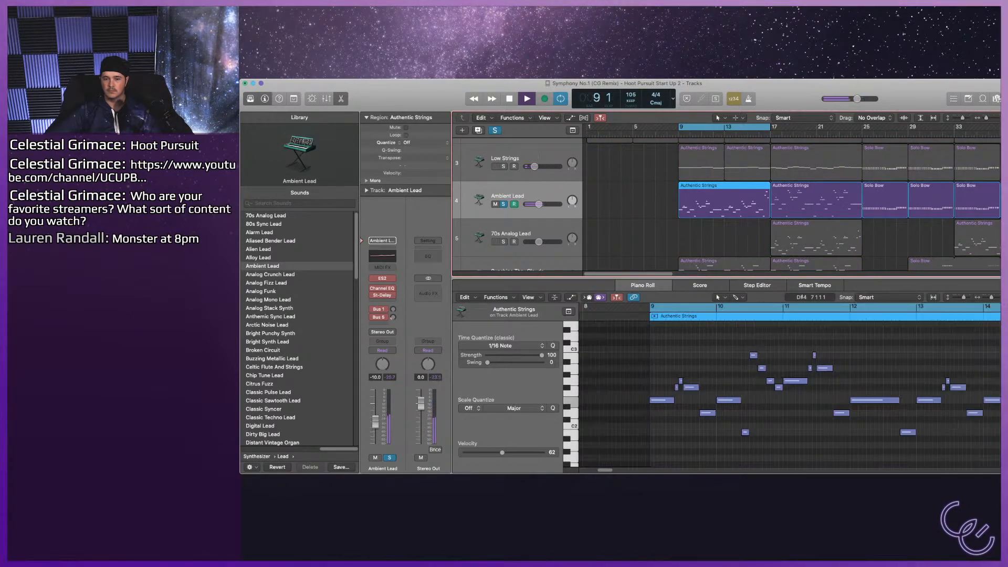
{"action": "scroll", "coordinate": [727, 205], "scroll_direction": "down", "scroll_amount": 3}
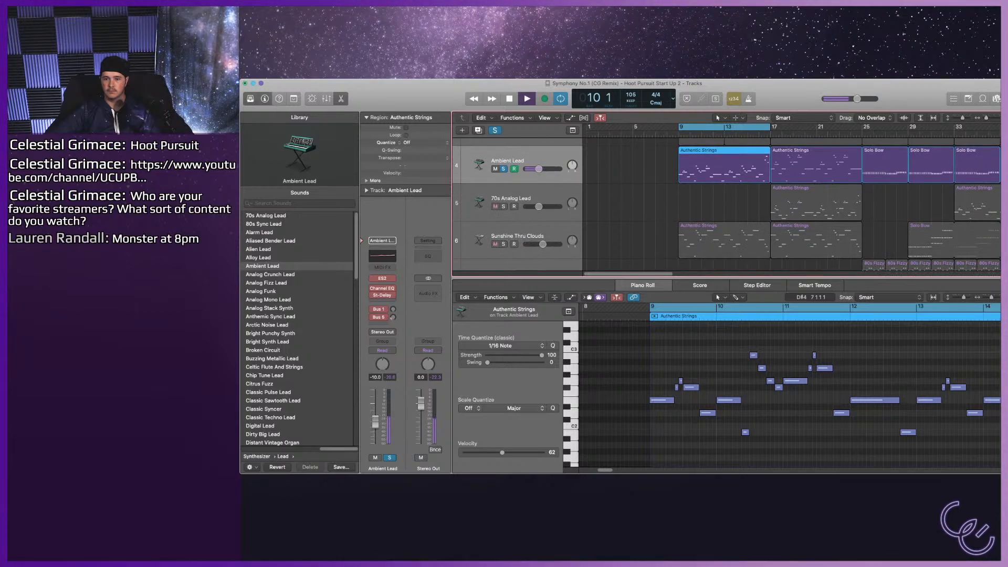
{"action": "key", "text": "s"}
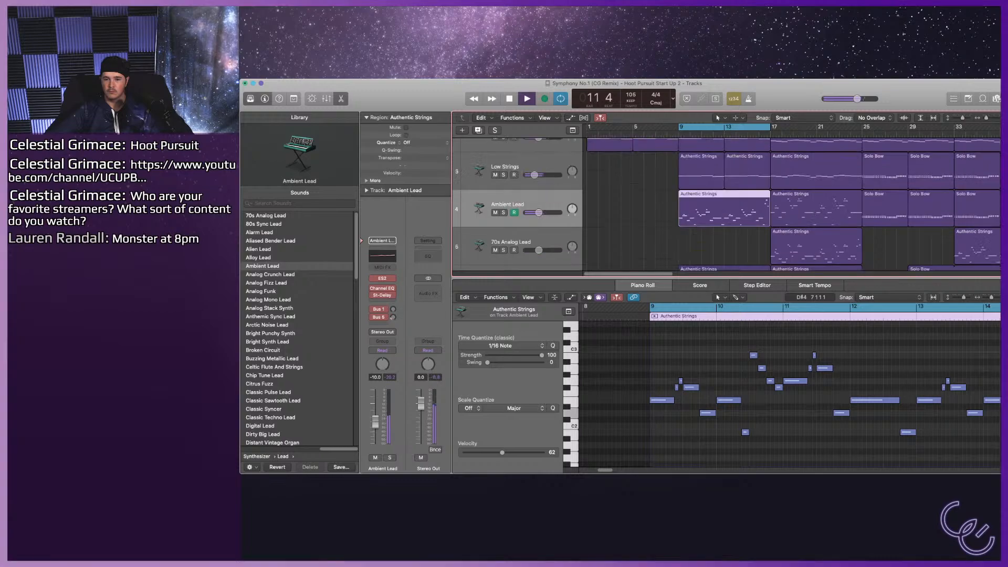
{"action": "scroll", "coordinate": [788, 205], "scroll_direction": "up", "scroll_amount": 3}
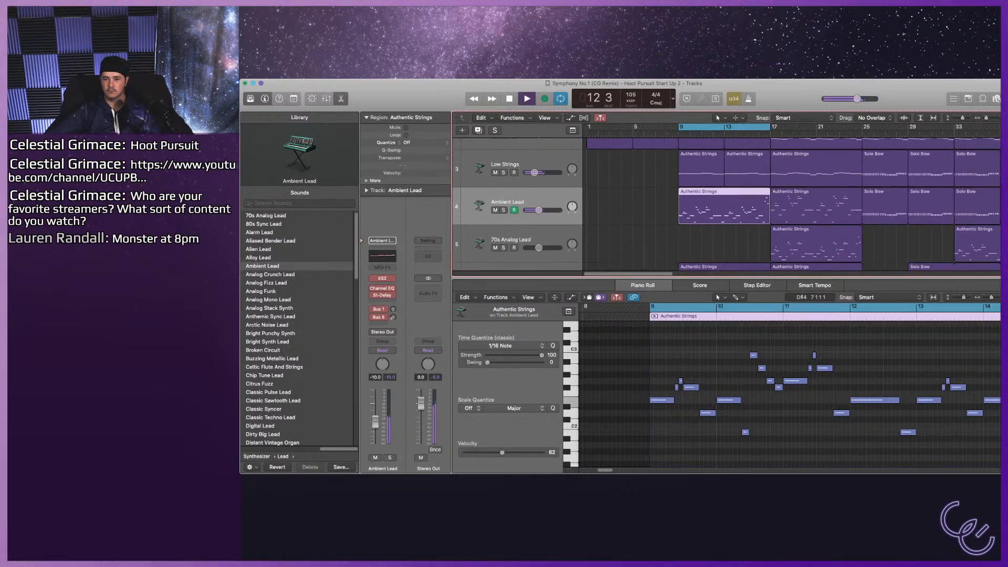
{"action": "scroll", "coordinate": [727, 205], "scroll_direction": "down", "scroll_amount": 1}
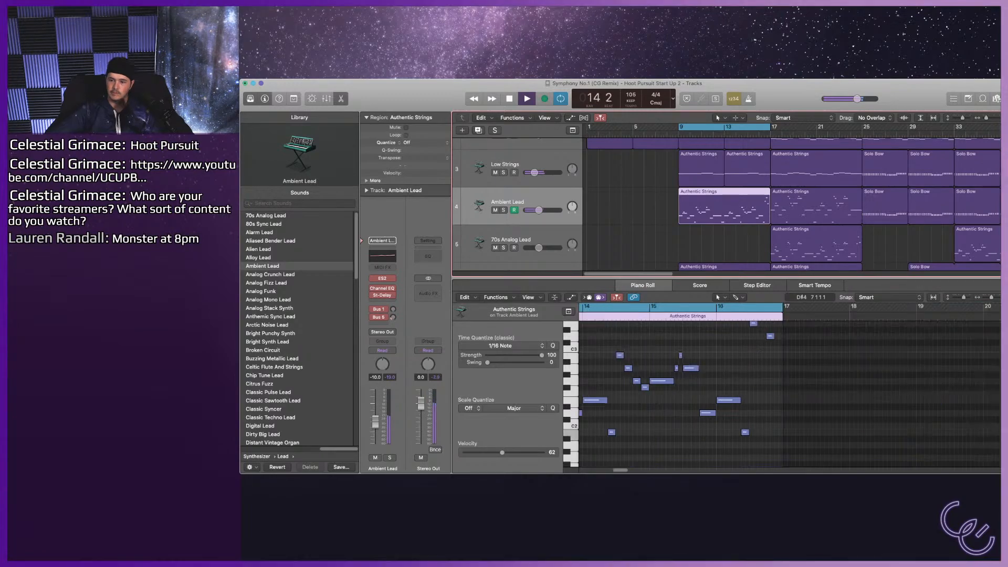
{"action": "scroll", "coordinate": [788, 210], "scroll_direction": "down", "scroll_amount": 2}
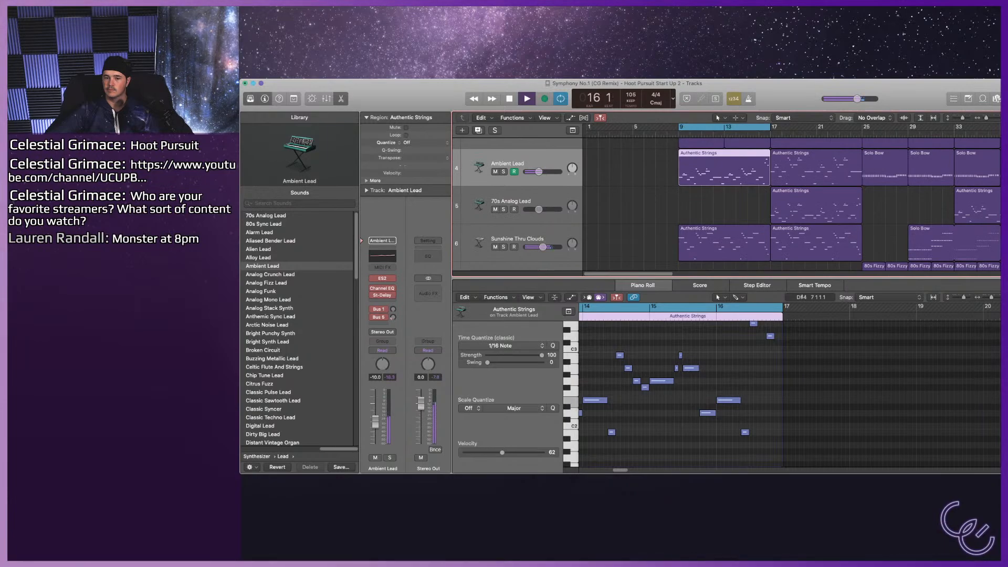
Listen to the Sunshine Thru Clouds track soloed, delete the Ambient Lead region at bars 9–17 and turn the solo off.
{"action": "left_click", "coordinate": [504, 247]}
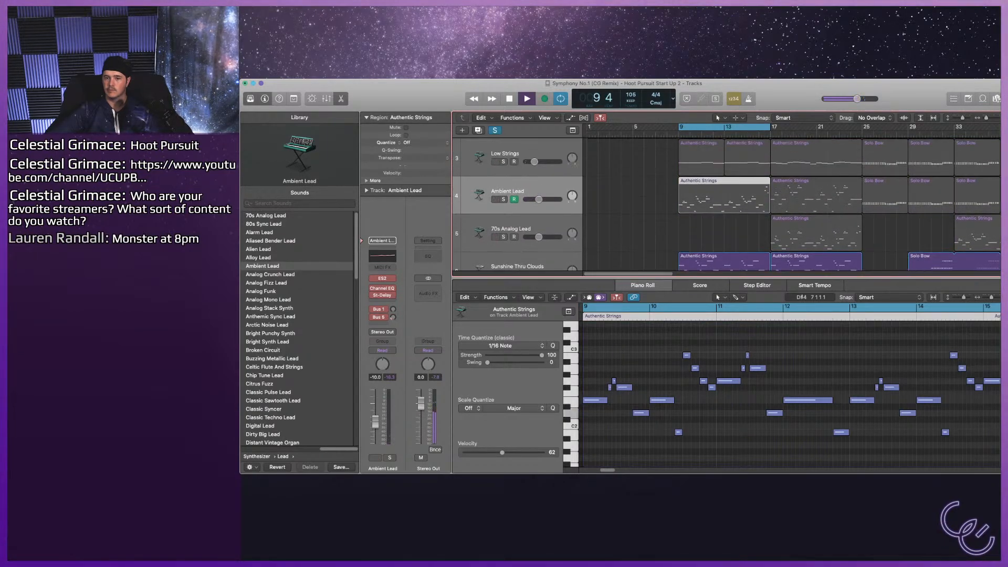
{"action": "scroll", "coordinate": [787, 205], "scroll_direction": "up", "scroll_amount": 2}
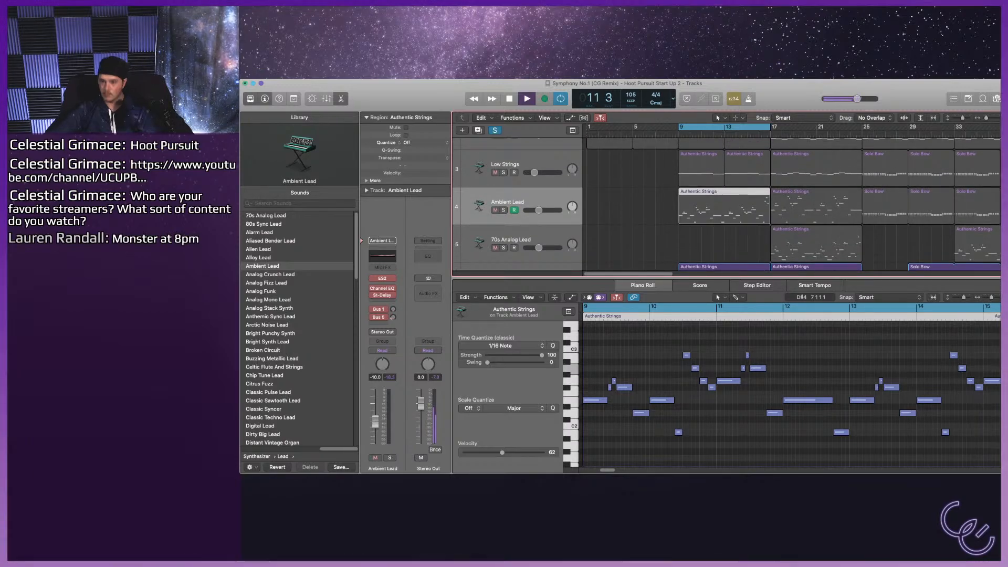
{"action": "key", "text": "Delete"}
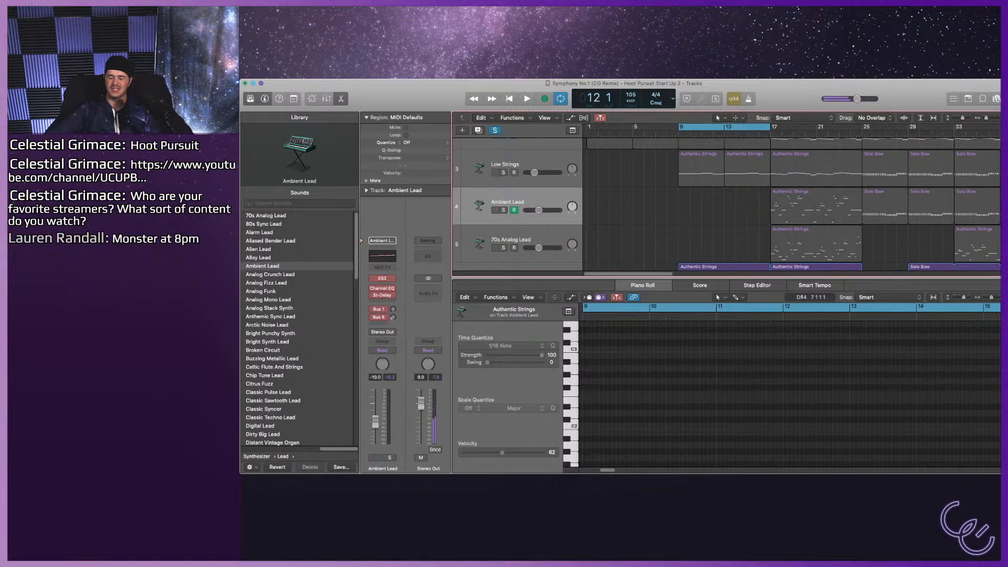
{"action": "key", "text": "c"}
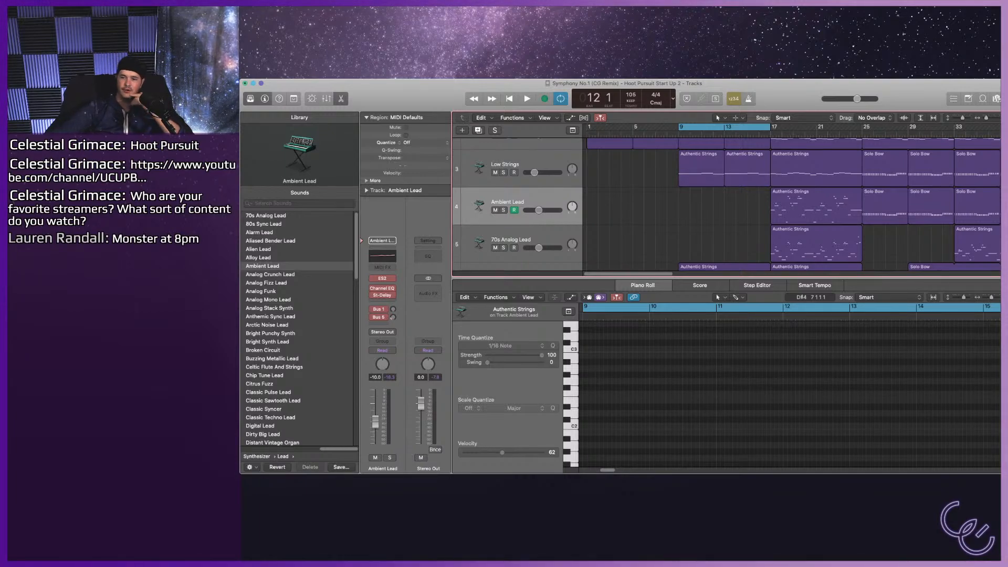
Select the Mellow Chimes region at bars 9–17, play the section and raise the Sunshine Thru Clouds track's volume.
{"action": "scroll", "coordinate": [725, 204], "scroll_direction": "up", "scroll_amount": 2}
{"action": "scroll", "coordinate": [788, 205], "scroll_direction": "up", "scroll_amount": 2}
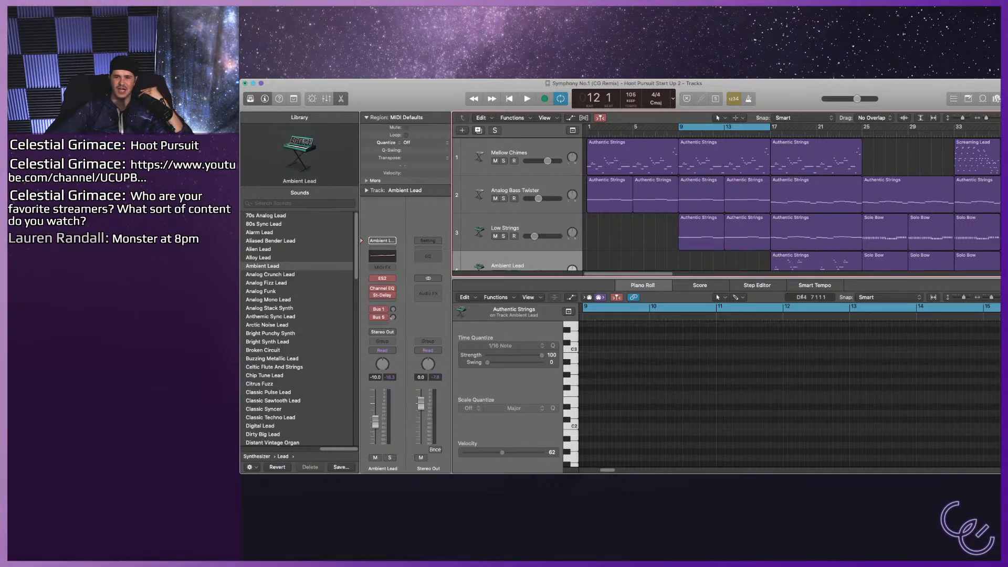
{"action": "left_click", "coordinate": [724, 158]}
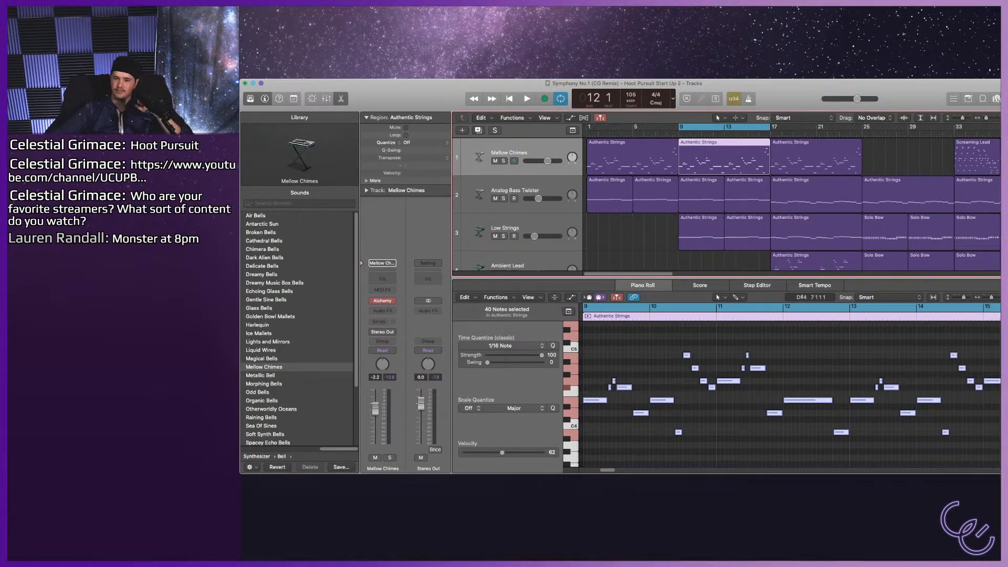
{"action": "scroll", "coordinate": [787, 205], "scroll_direction": "down", "scroll_amount": 1}
{"action": "scroll", "coordinate": [787, 205], "scroll_direction": "down", "scroll_amount": 2}
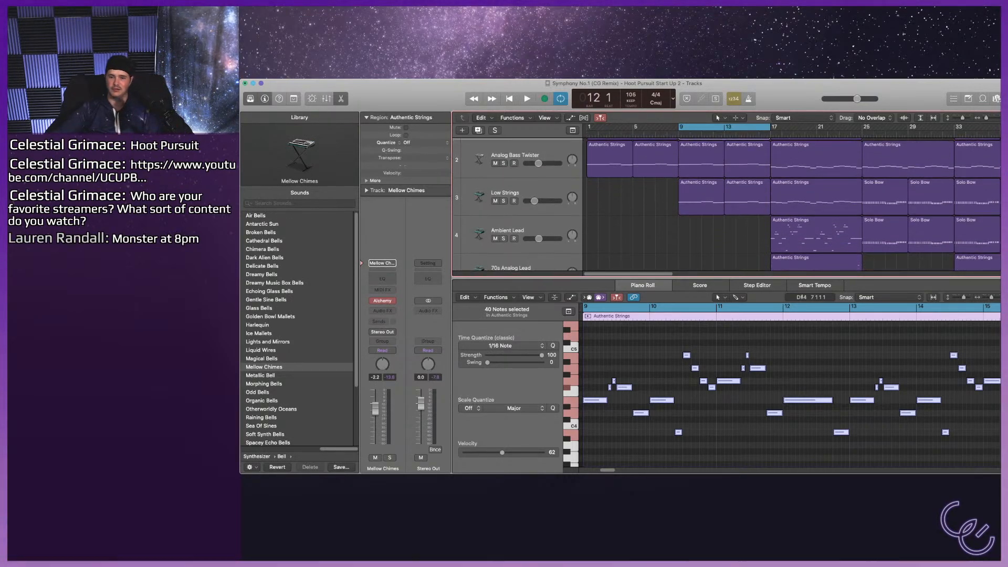
{"action": "key", "text": "space"}
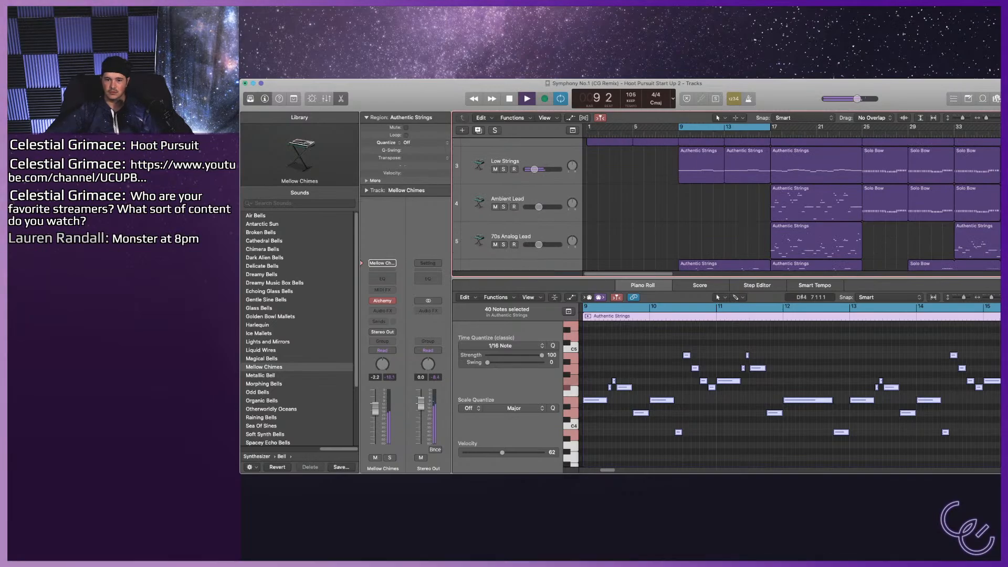
{"action": "scroll", "coordinate": [787, 205], "scroll_direction": "down", "scroll_amount": 3}
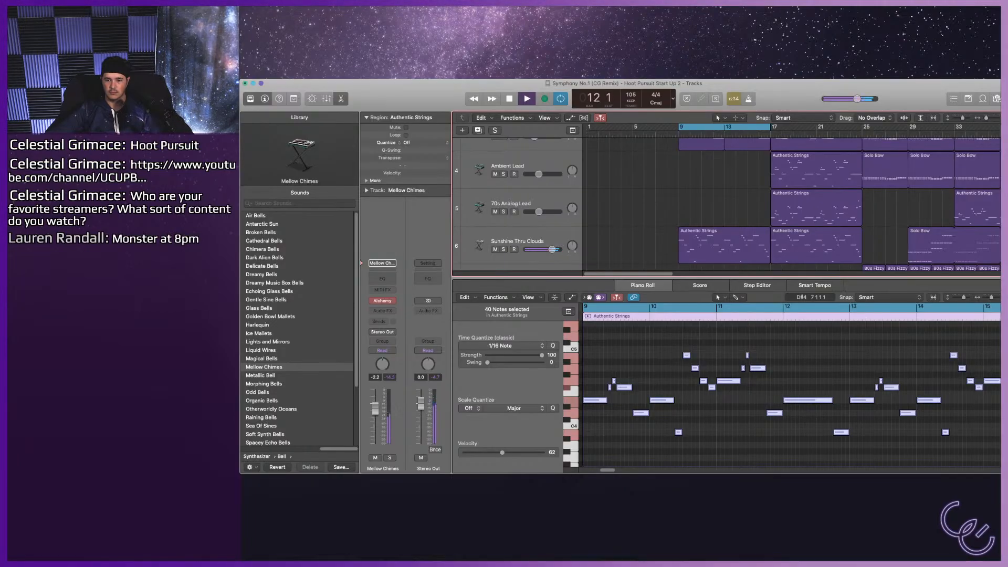
Show the smart controls of the Mellow Chimes track with its instrument controls, and stop playback.
{"action": "key", "text": "b"}
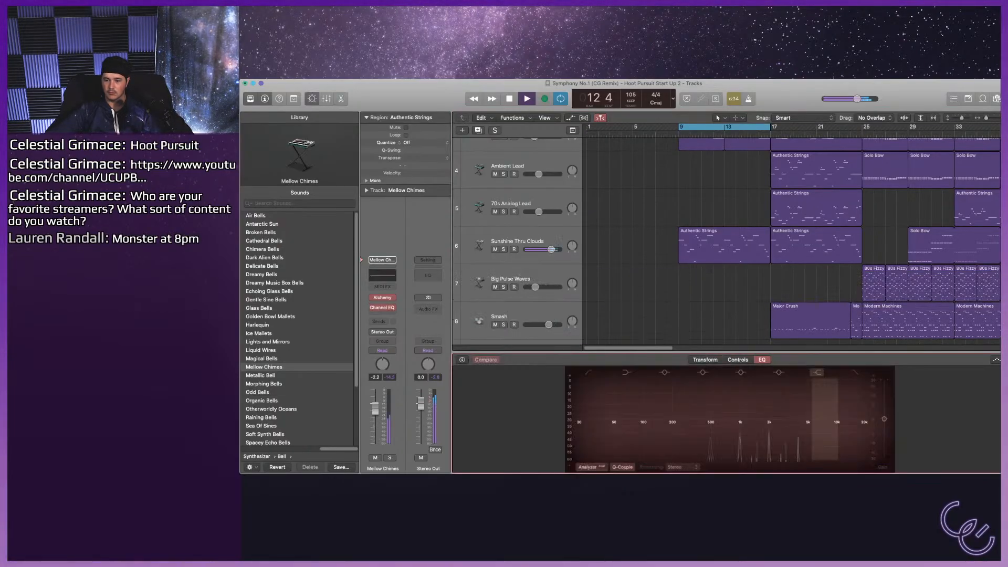
{"action": "left_click", "coordinate": [738, 359]}
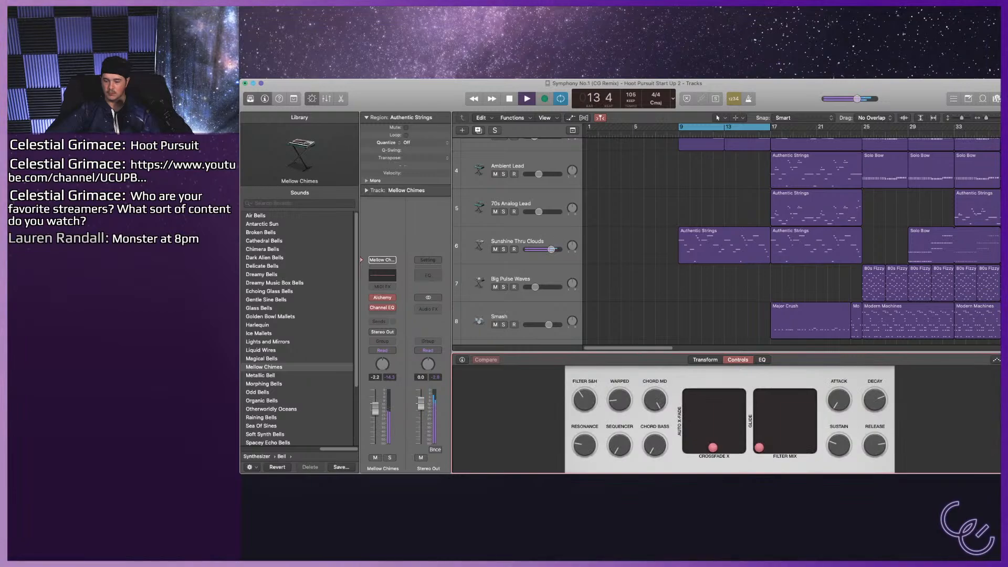
{"action": "key", "text": "space"}
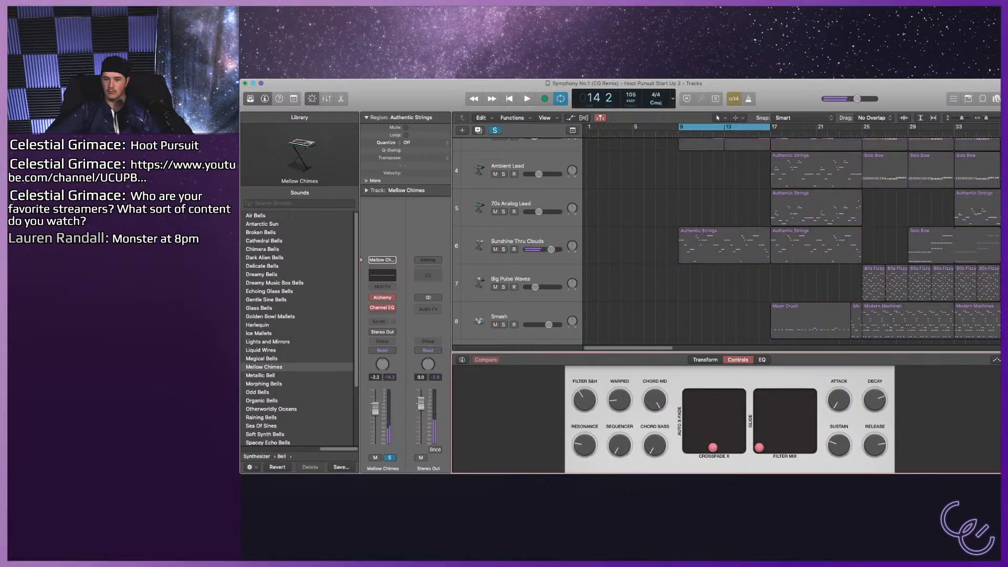
Select the Sunshine Thru Clouds region at bars 9–17, solo its track and play the section.
{"action": "left_click", "coordinate": [724, 245]}
{"action": "key", "text": "s"}
{"action": "key", "text": "space"}
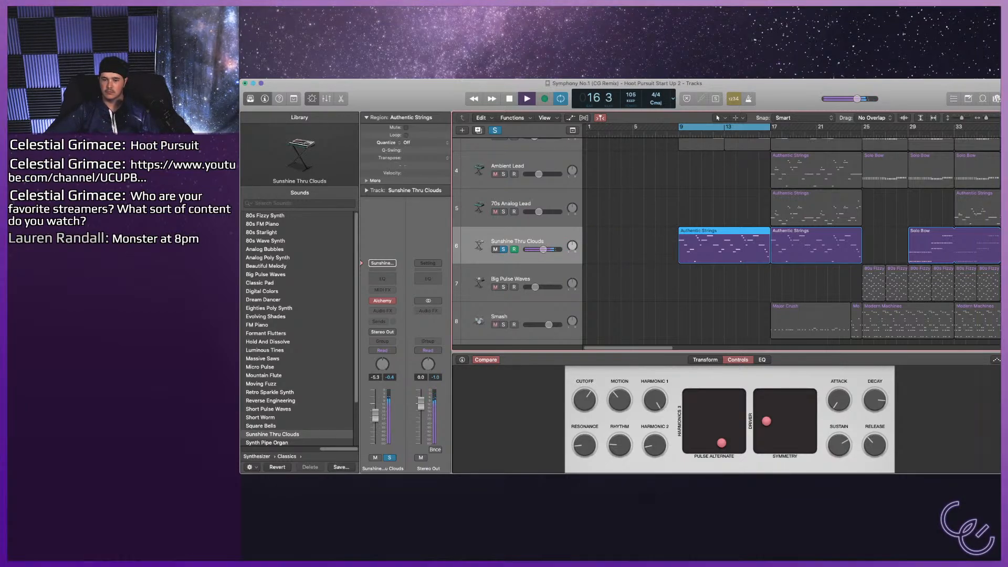
Compare the section with Sunshine Thru Clouds' solo off and on, stop playback and turn off the Mellow Chimes solo.
{"action": "key", "text": "s"}
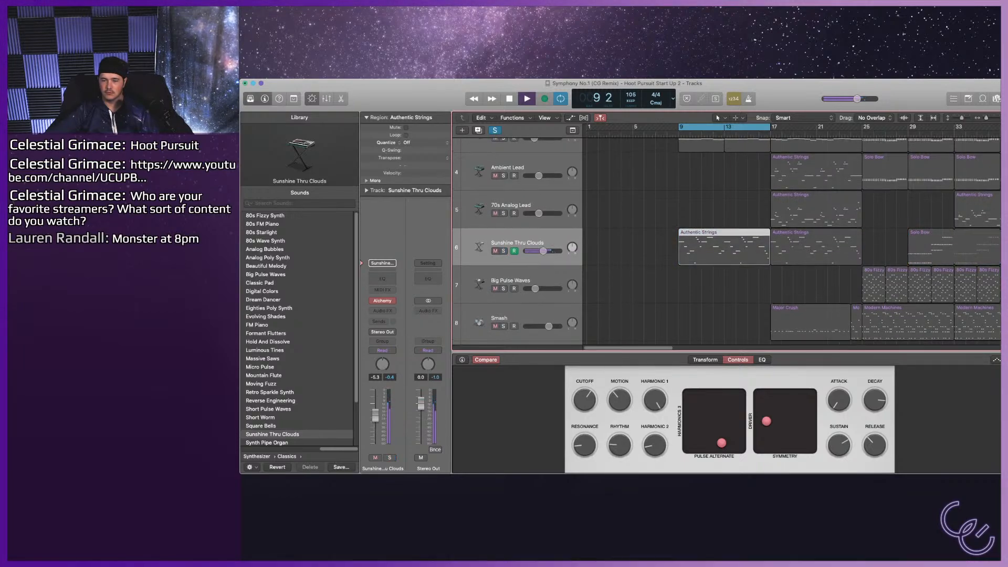
{"action": "scroll", "coordinate": [727, 241], "scroll_direction": "up", "scroll_amount": 1}
{"action": "key", "text": "s"}
{"action": "scroll", "coordinate": [727, 241], "scroll_direction": "up", "scroll_amount": 4}
{"action": "key", "text": "space"}
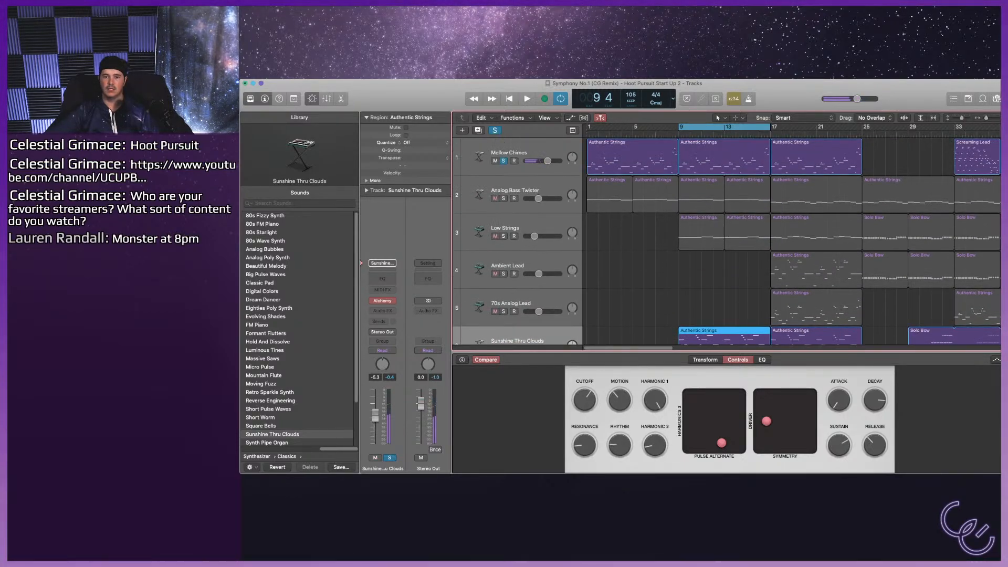
{"action": "left_click", "coordinate": [503, 161]}
Turn off the Sunshine Thru Clouds solo and play the cycled bars 9–17 in the full mix.
{"action": "key", "text": "c"}
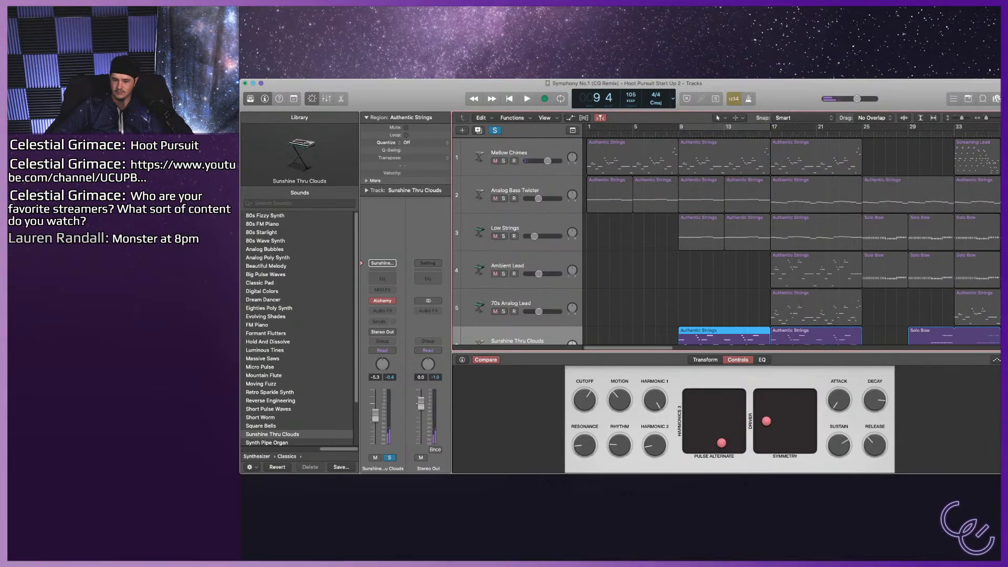
{"action": "key", "text": "c"}
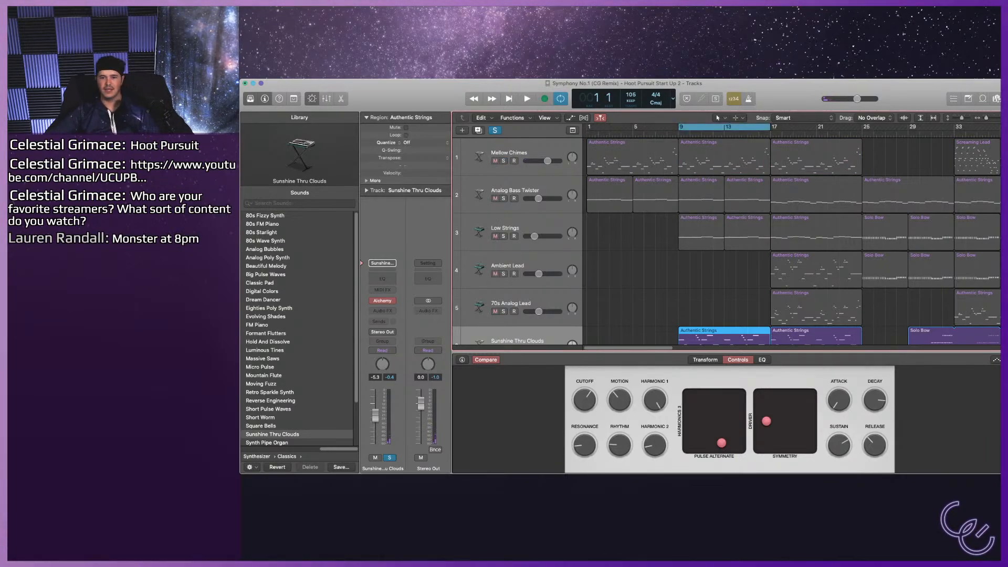
{"action": "key", "text": "s"}
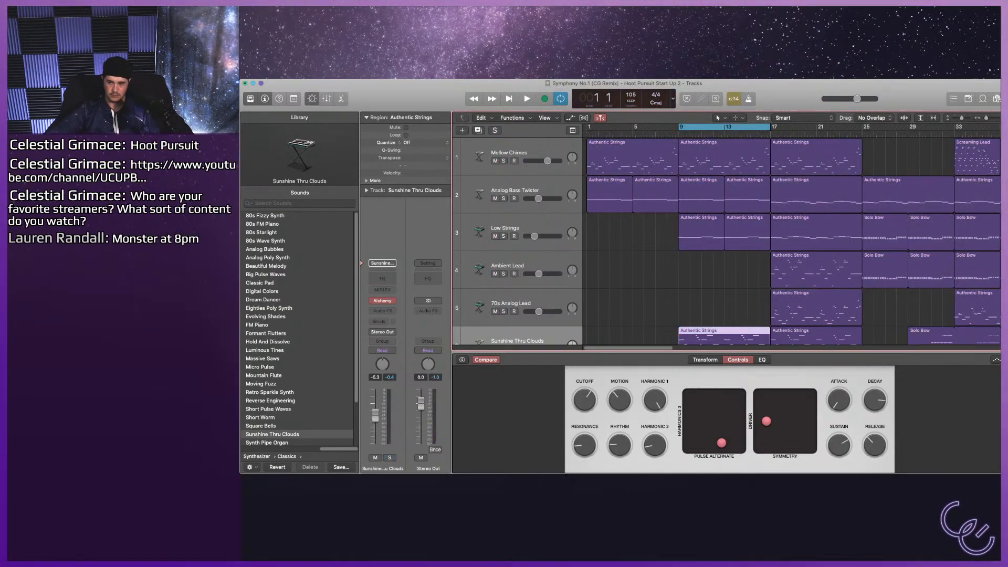
{"action": "key", "text": "space"}
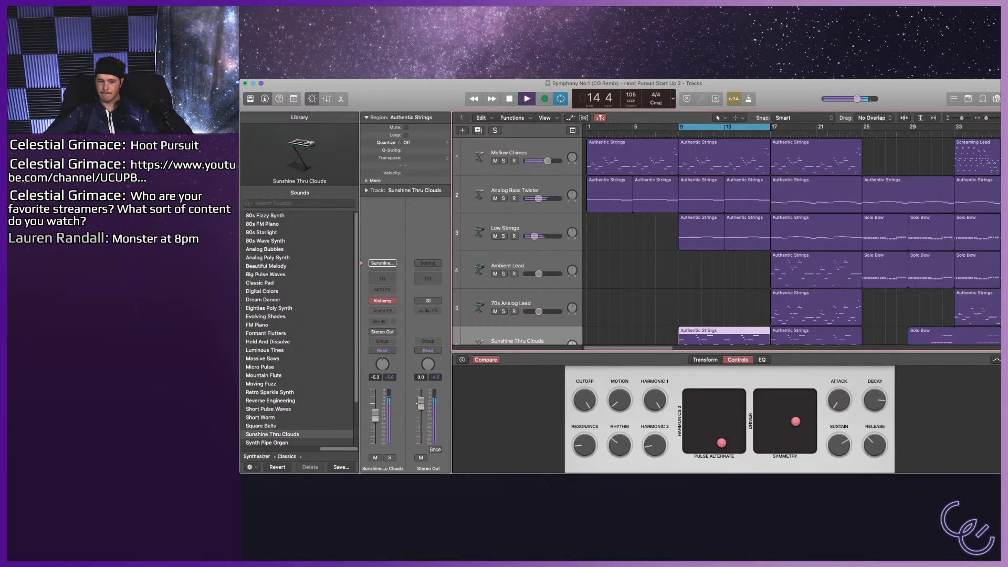
Audition transform pad variations of Sunshine Thru Clouds in the mix and soloed, settling on Clouds.
{"action": "left_click", "coordinate": [705, 359]}
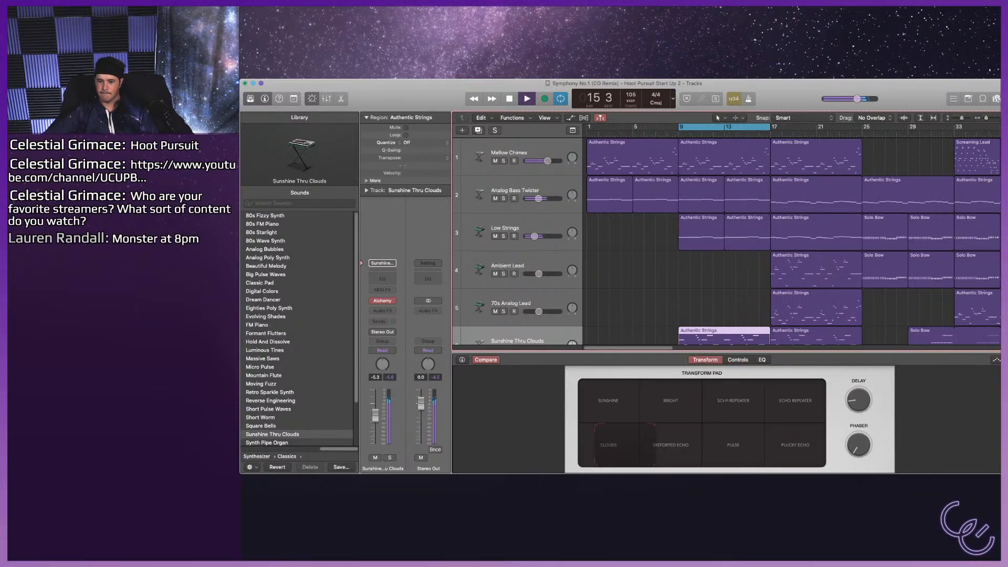
{"action": "key", "text": "space"}
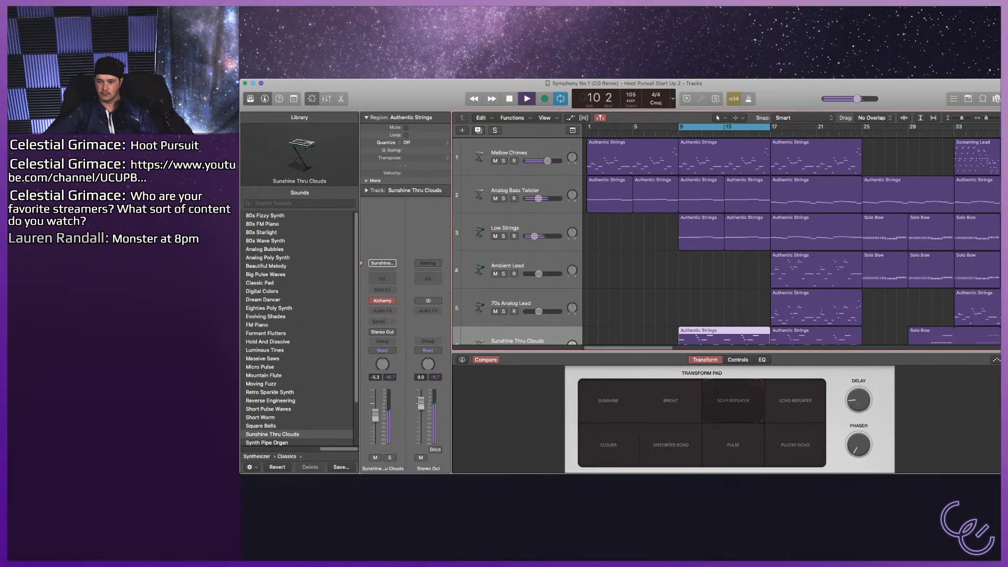
{"action": "key", "text": "s"}
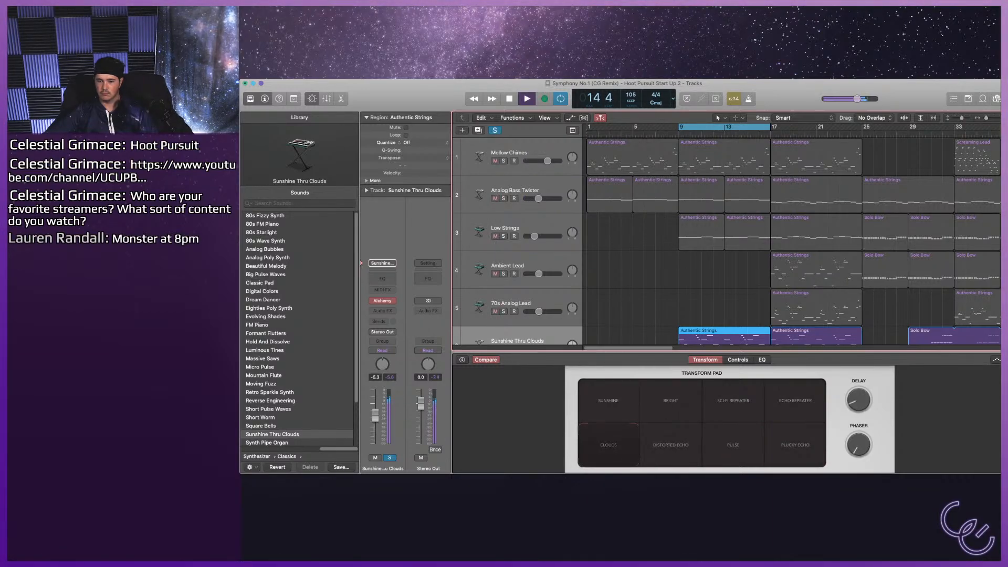
Lower the Sunshine Thru Clouds volume to about -12.6 dB during playback and turn off the track's solo.
{"action": "scroll", "coordinate": [541, 297], "scroll_direction": "down", "scroll_amount": 3}
{"action": "left_click_drag", "start_coordinate": [543, 298], "coordinate": [538, 297]}
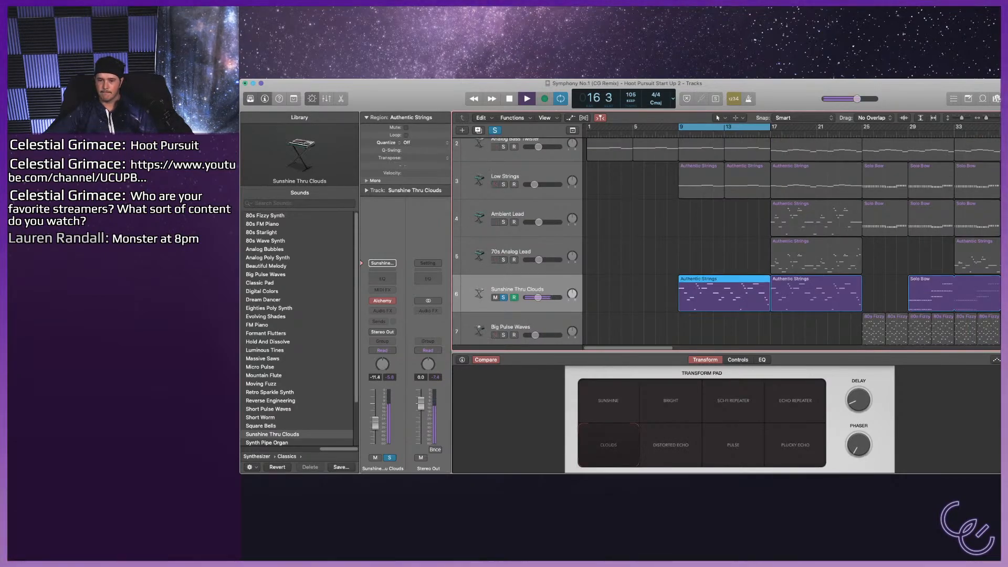
{"action": "key", "text": "s"}
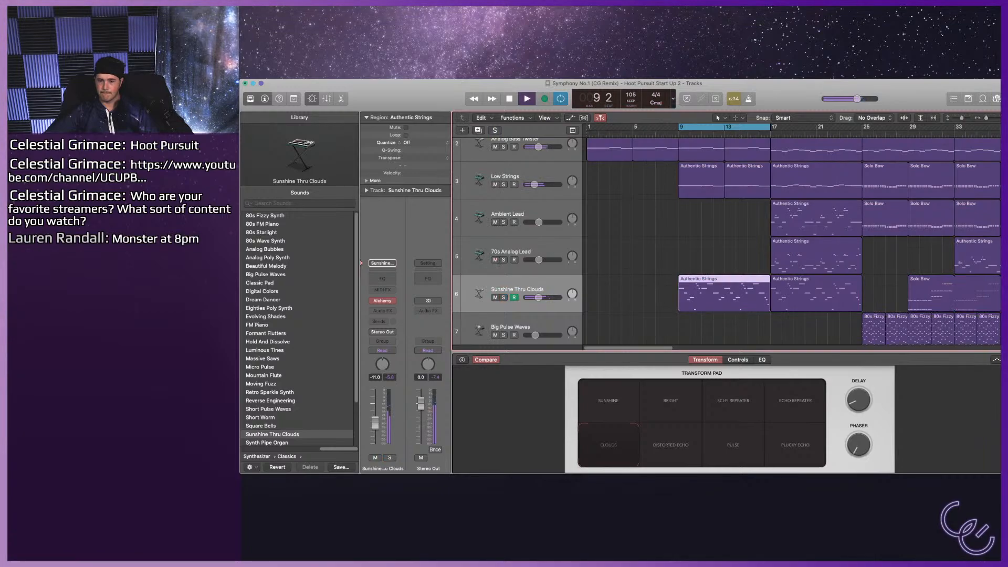
{"action": "scroll", "coordinate": [727, 241], "scroll_direction": "up", "scroll_amount": 1}
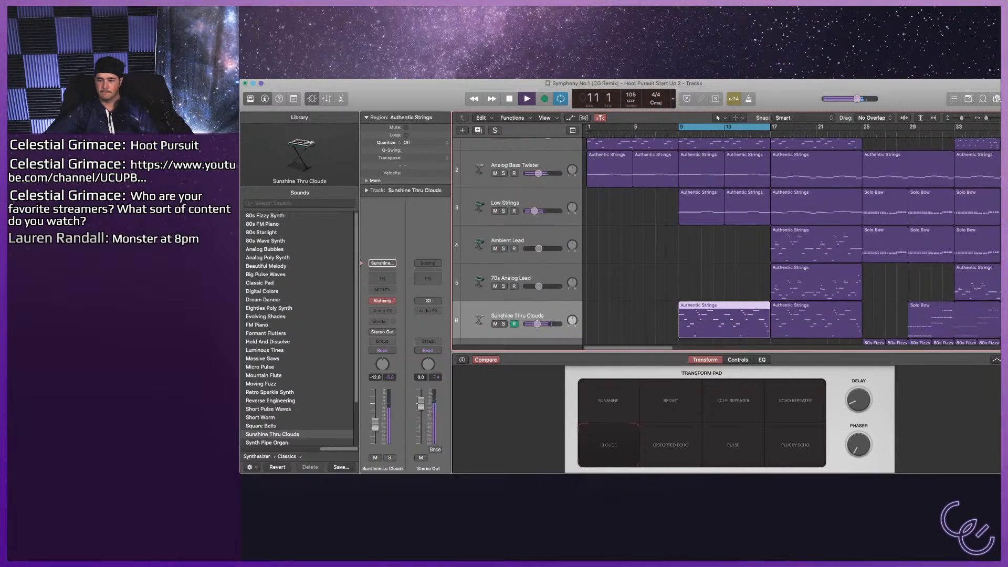
{"action": "left_click_drag", "start_coordinate": [538, 324], "coordinate": [537, 324]}
{"action": "scroll", "coordinate": [726, 242], "scroll_direction": "up", "scroll_amount": 1}
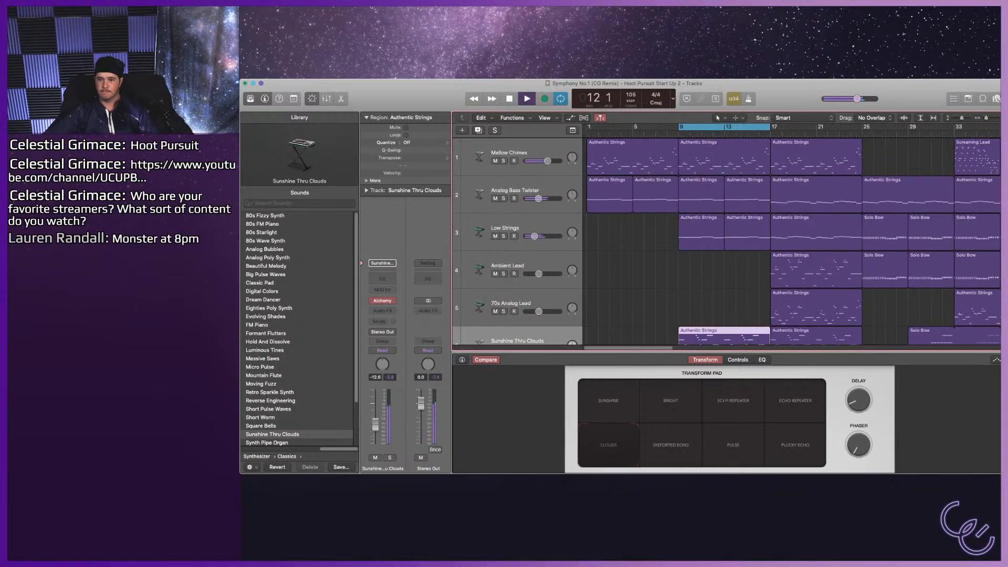
Turn off the cycle and listen to the arrangement from bar 17 through bar 26.
{"action": "key", "text": "c"}
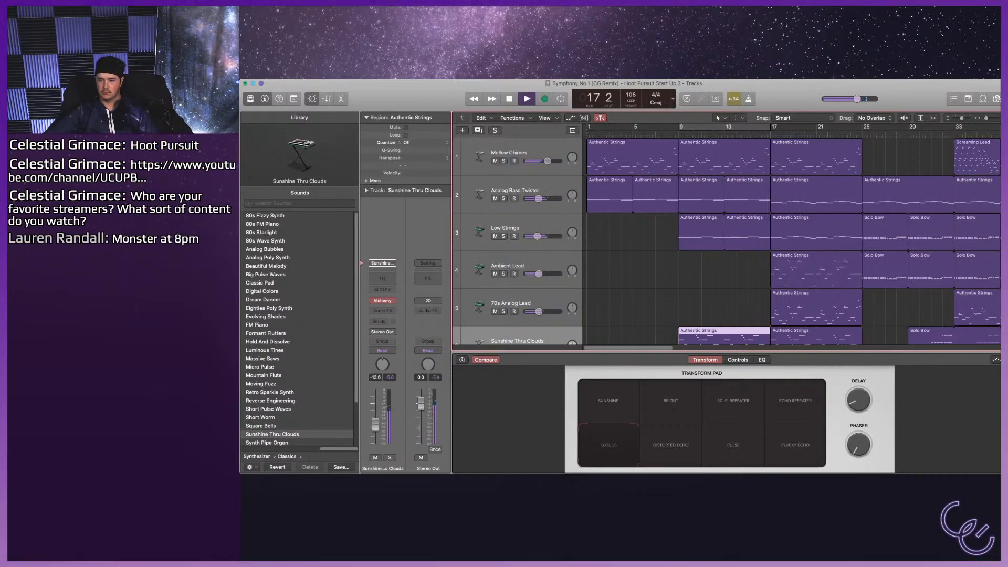
{"action": "scroll", "coordinate": [725, 241], "scroll_direction": "down", "scroll_amount": 3}
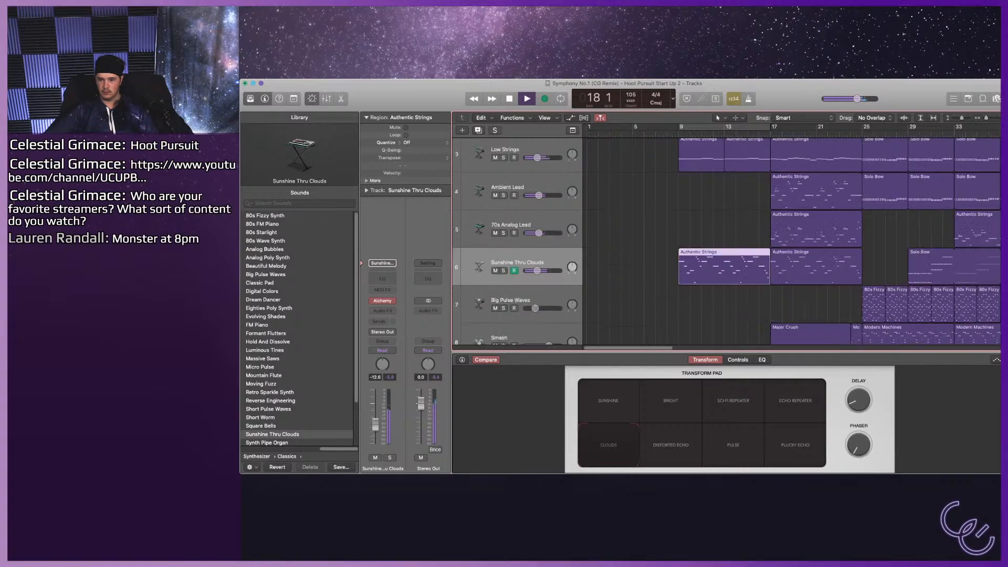
{"action": "scroll", "coordinate": [793, 242], "scroll_direction": "up", "scroll_amount": 2}
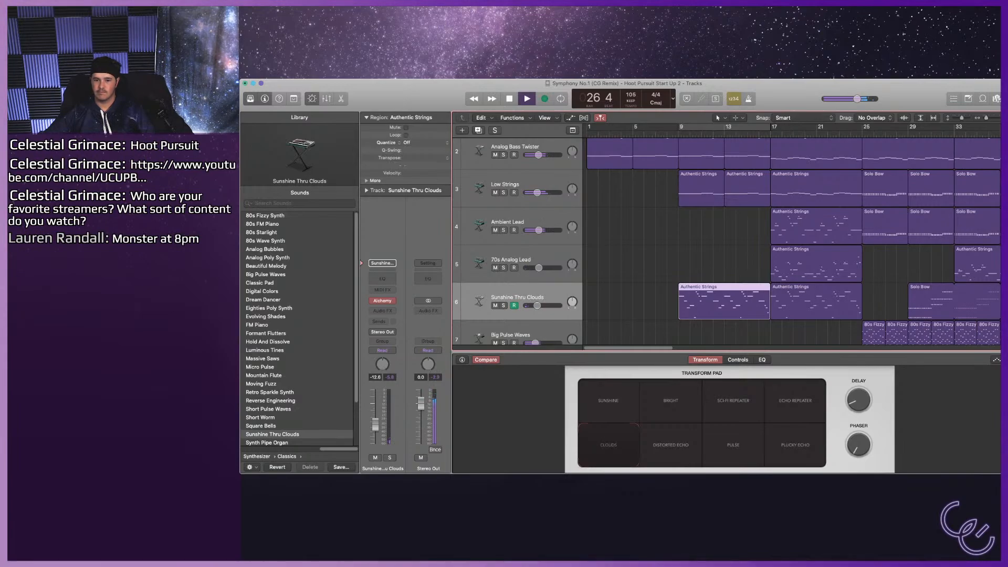
Stop playback and open all regions of the Low Strings track in the Piano Roll.
{"action": "double_click", "coordinate": [479, 188]}
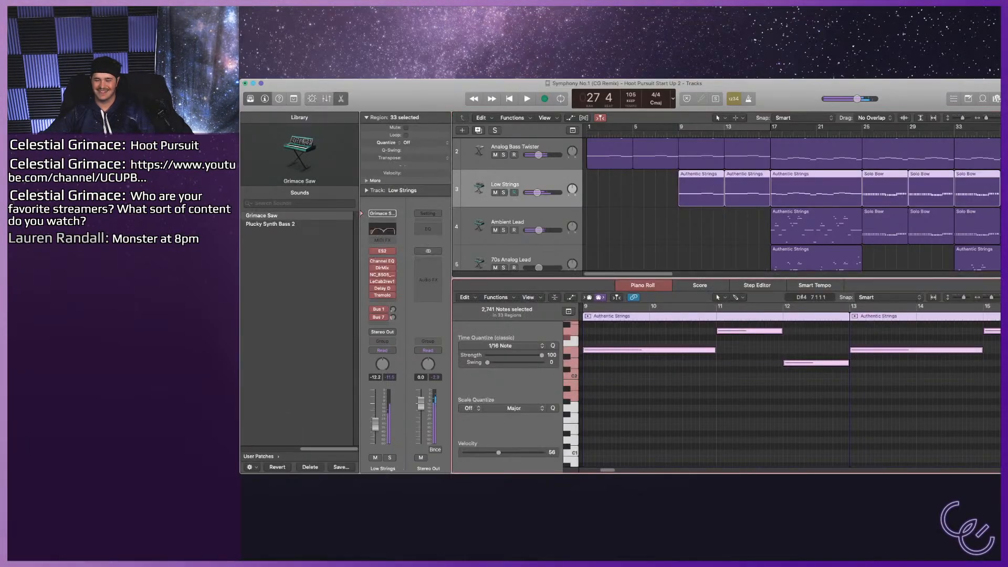
{"action": "key", "text": "space"}
{"action": "key", "text": "super+Left"}
{"action": "key", "text": "super+Left"}
{"action": "key", "text": "super+Left"}
{"action": "key", "text": "super+Left"}
{"action": "key", "text": "super+Left"}
{"action": "key", "text": "super+Left"}
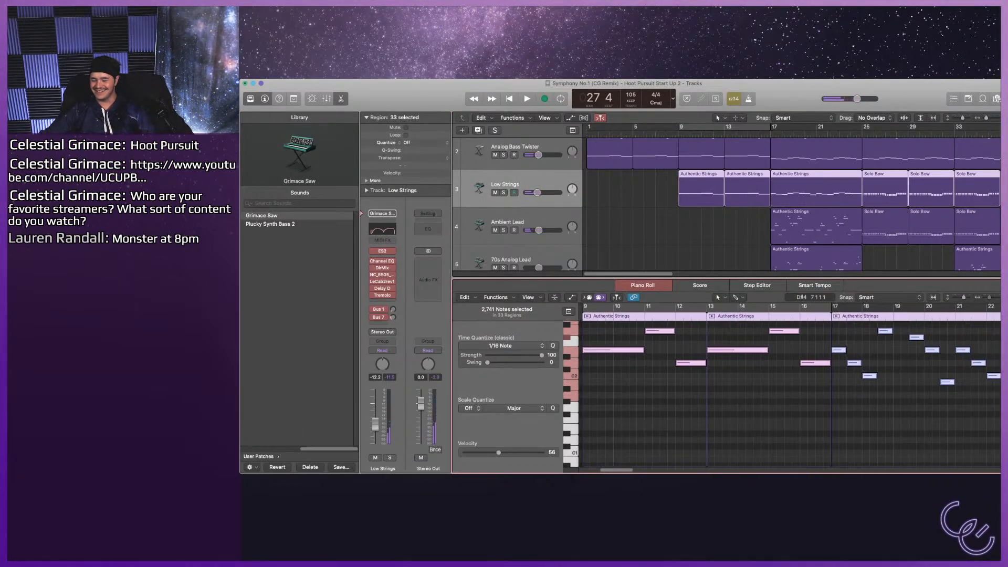
{"action": "key", "text": "super+Right"}
{"action": "key", "text": "super+Right"}
{"action": "key", "text": "super+Right"}
{"action": "key", "text": "super+Right"}
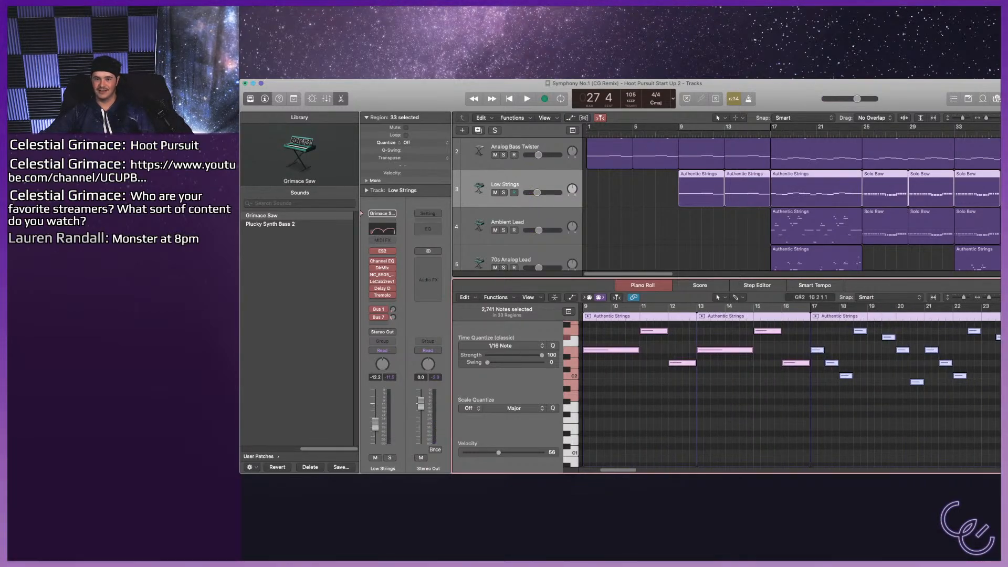
{"action": "left_click", "coordinate": [505, 184]}
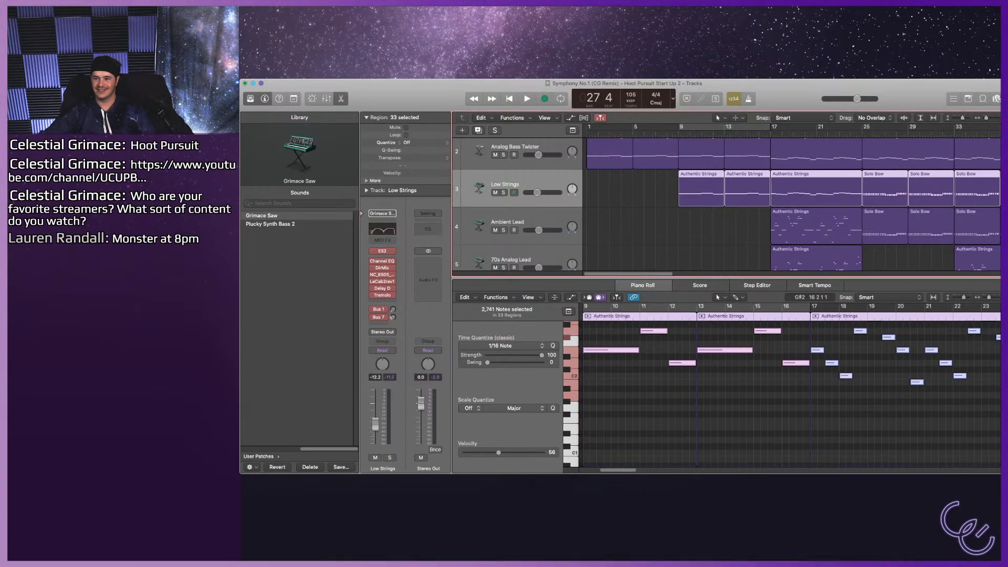
Cycle bars 25–33 and briefly play the section.
{"action": "key", "text": "c"}
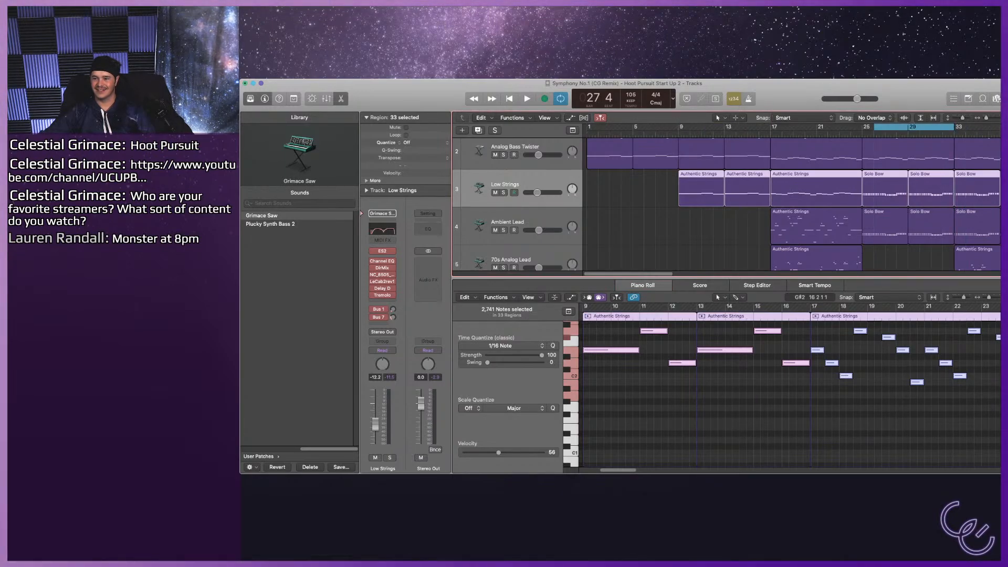
{"action": "key", "text": "space"}
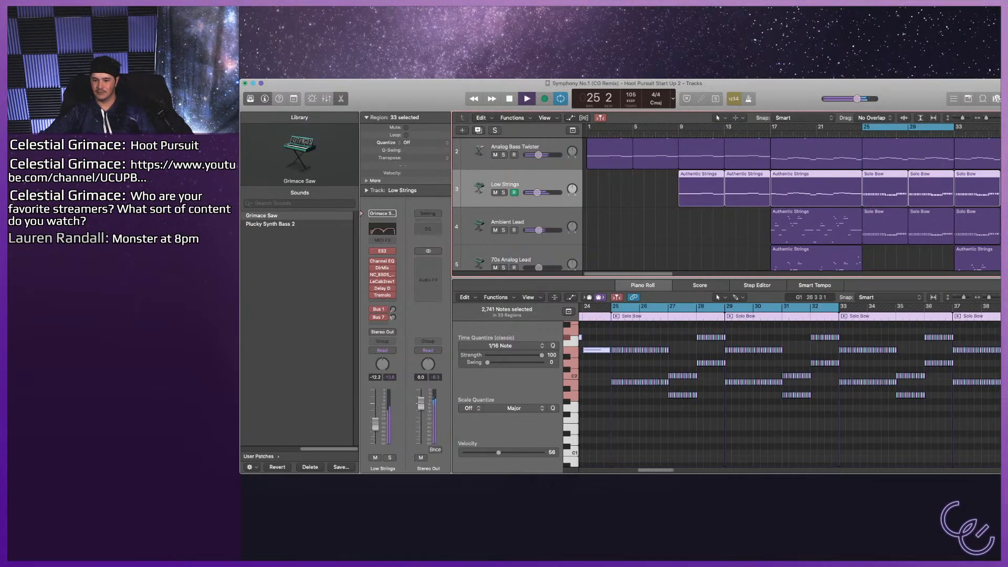
{"action": "key", "text": "space"}
Select the first six upper notes of the Low Strings track's Solo Bow region at bar 25.
{"action": "left_click", "coordinate": [616, 325]}
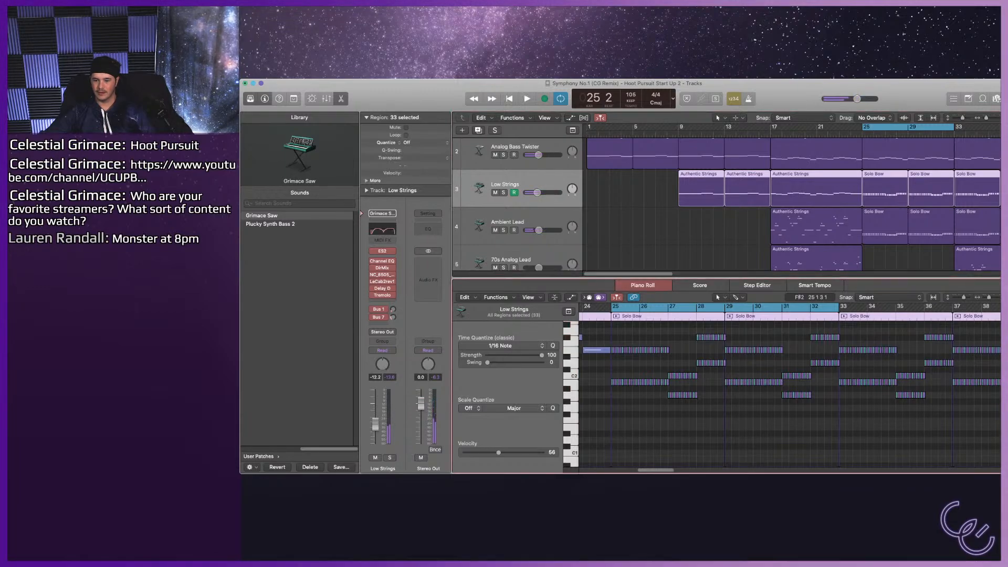
{"action": "left_click_drag", "start_coordinate": [613, 370], "coordinate": [652, 400]}
{"action": "left_click_drag", "start_coordinate": [613, 337], "coordinate": [620, 358]}
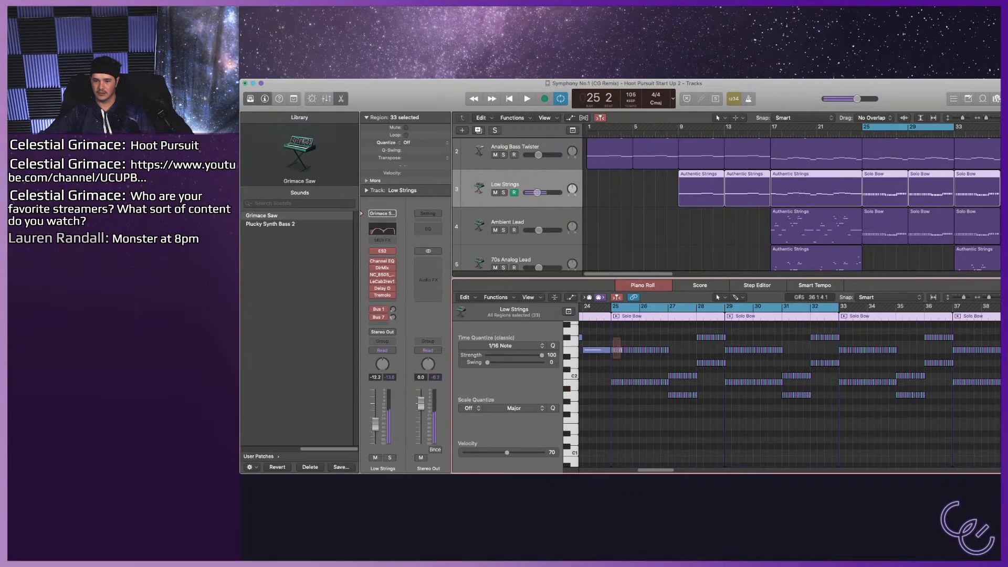
{"action": "scroll", "coordinate": [623, 359], "scroll_direction": "up", "scroll_amount": 10}
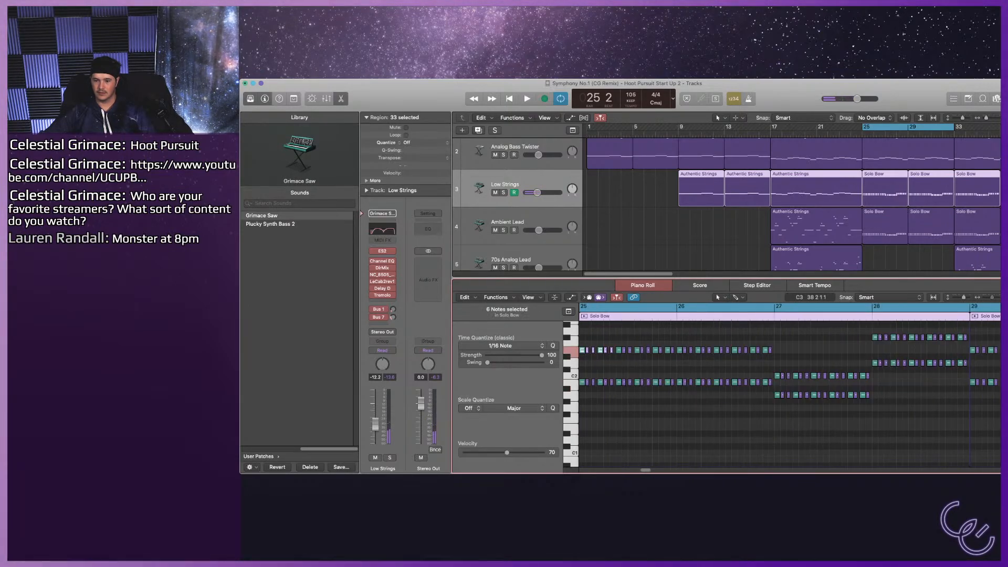
Play bars 25–33 in the full mix and with the Analog Bass Twister track soloed, ending unsoloed and stopped.
{"action": "key", "text": "space"}
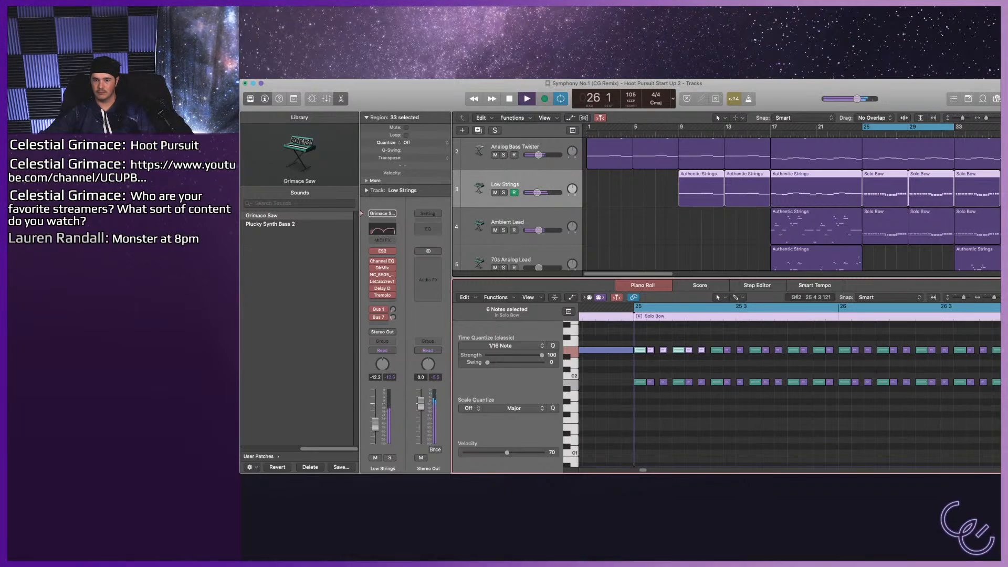
{"action": "scroll", "coordinate": [792, 205], "scroll_direction": "up", "scroll_amount": 3}
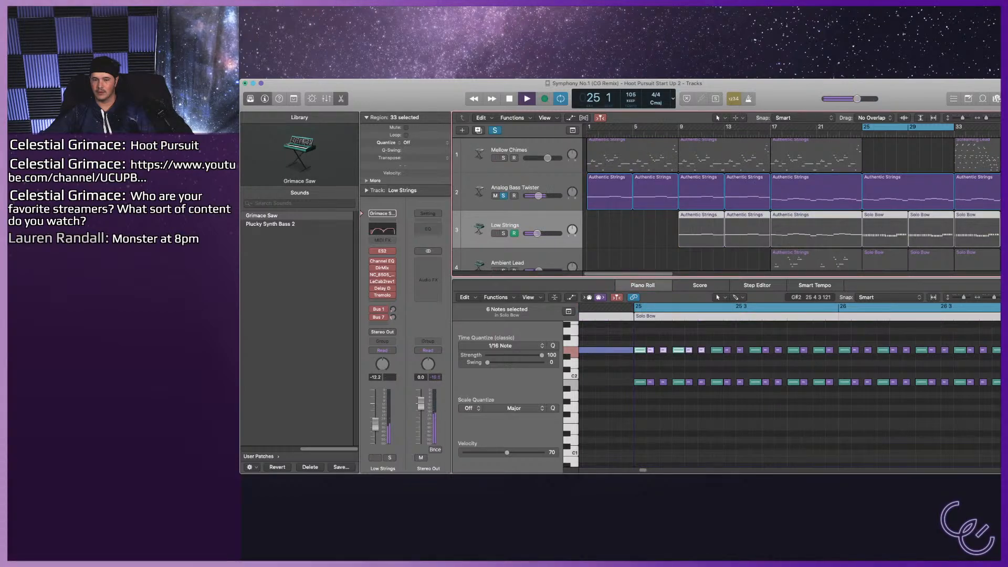
{"action": "scroll", "coordinate": [727, 204], "scroll_direction": "down", "scroll_amount": 5}
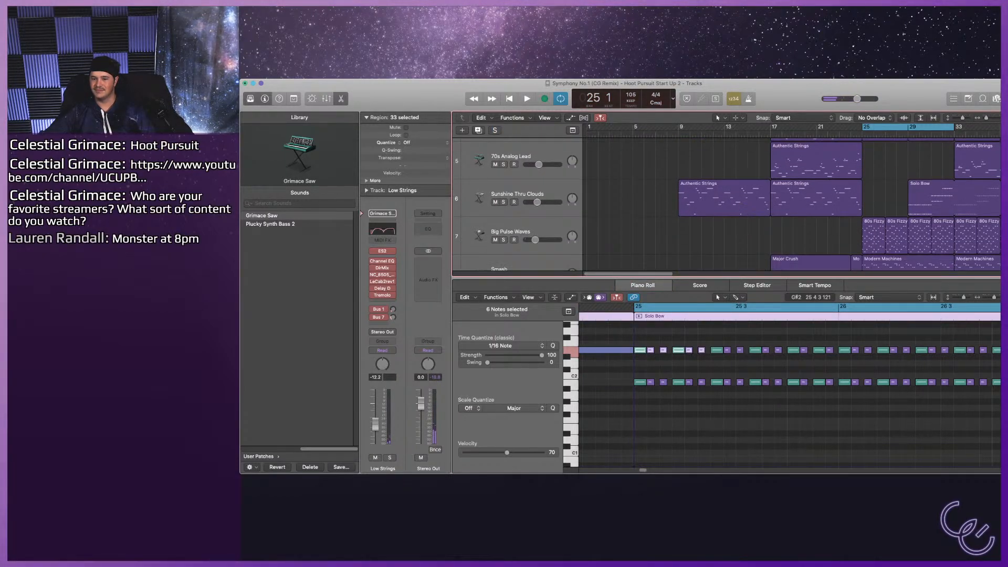
Solo the Ambient Lead track and play bars 25–33.
{"action": "scroll", "coordinate": [727, 204], "scroll_direction": "down", "scroll_amount": 2}
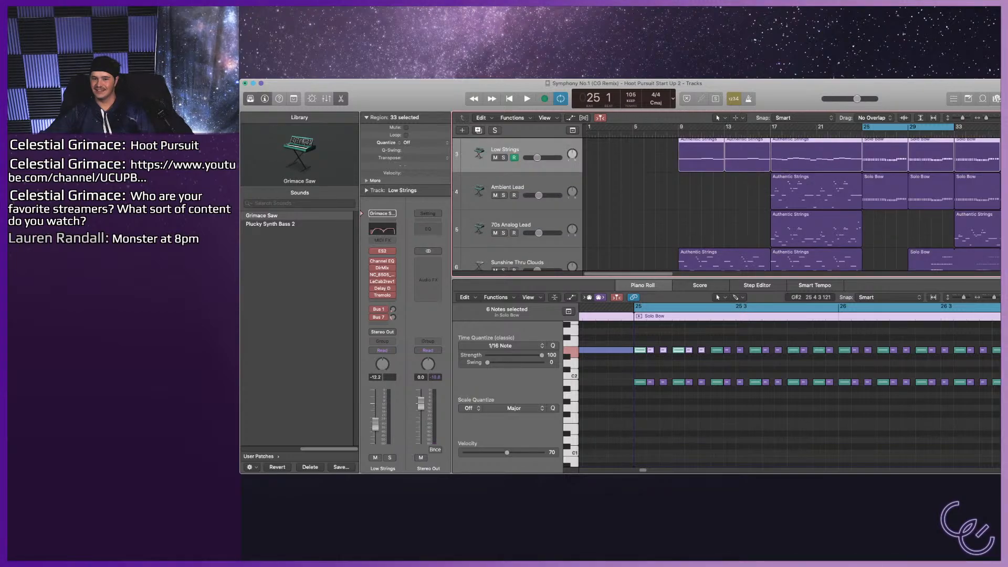
{"action": "left_click", "coordinate": [503, 195]}
{"action": "key", "text": "space"}
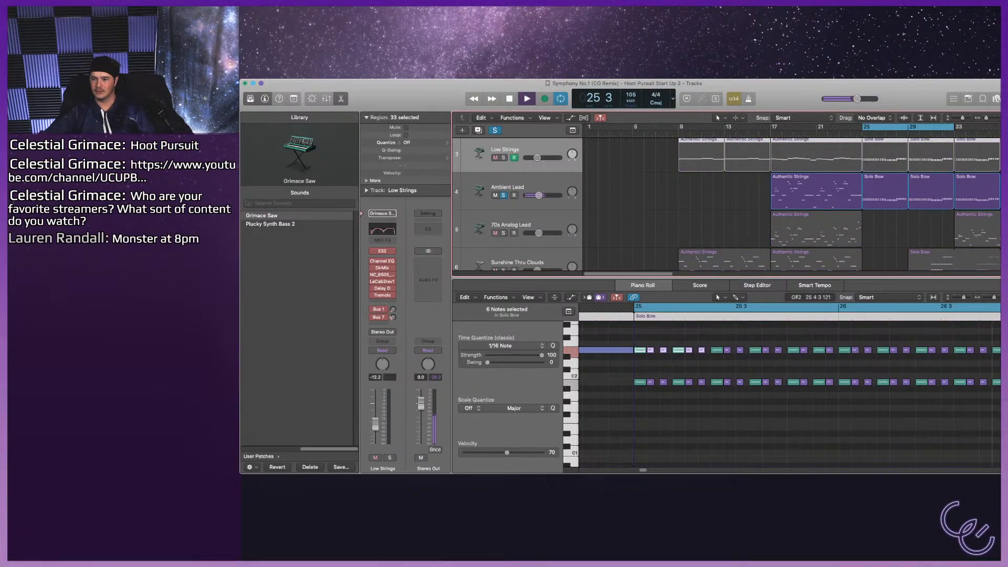
{"action": "scroll", "coordinate": [727, 205], "scroll_direction": "up", "scroll_amount": 3}
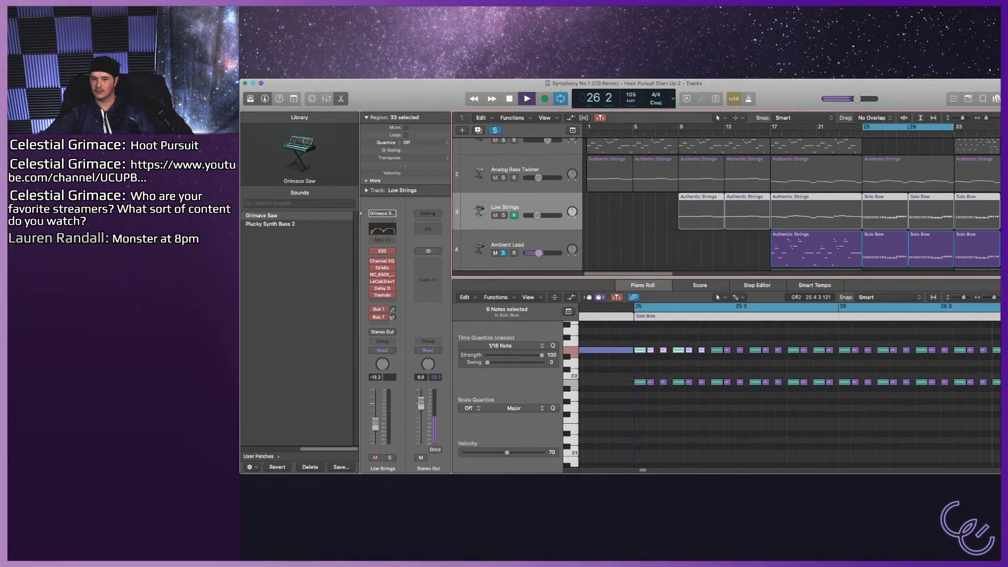
Solo the Big Pulse Waves track, play it briefly from bar 25, and select the track to show its 80s Fizzy Synth notes.
{"action": "key", "text": "space"}
{"action": "scroll", "coordinate": [727, 204], "scroll_direction": "down", "scroll_amount": 9}
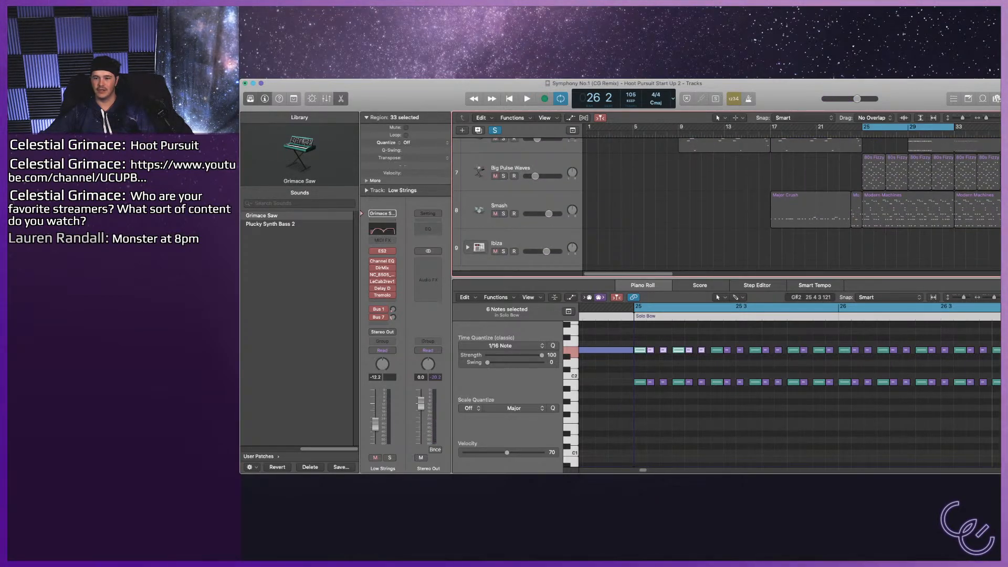
{"action": "left_click", "coordinate": [503, 176]}
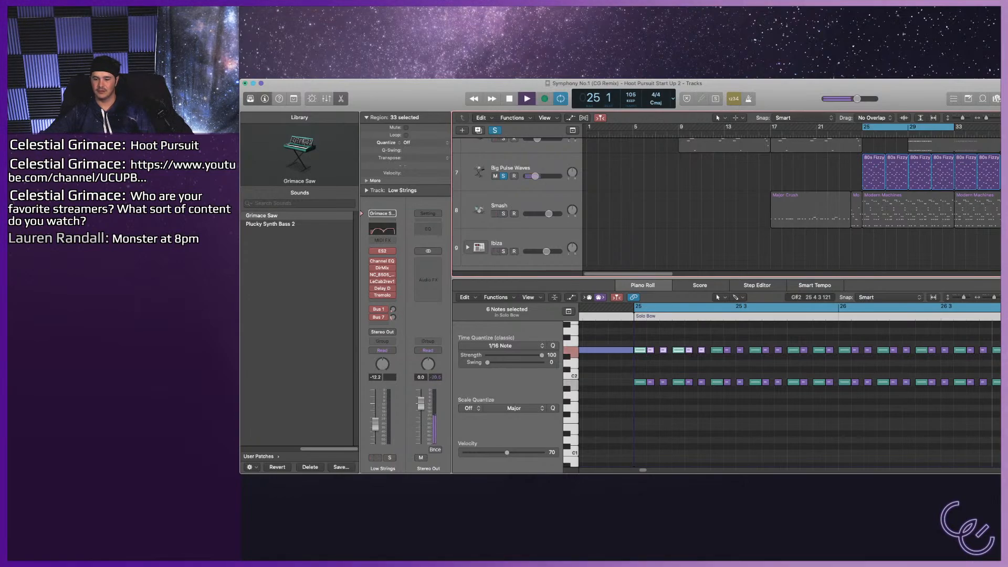
{"action": "key", "text": "space"}
{"action": "left_click", "coordinate": [503, 168]}
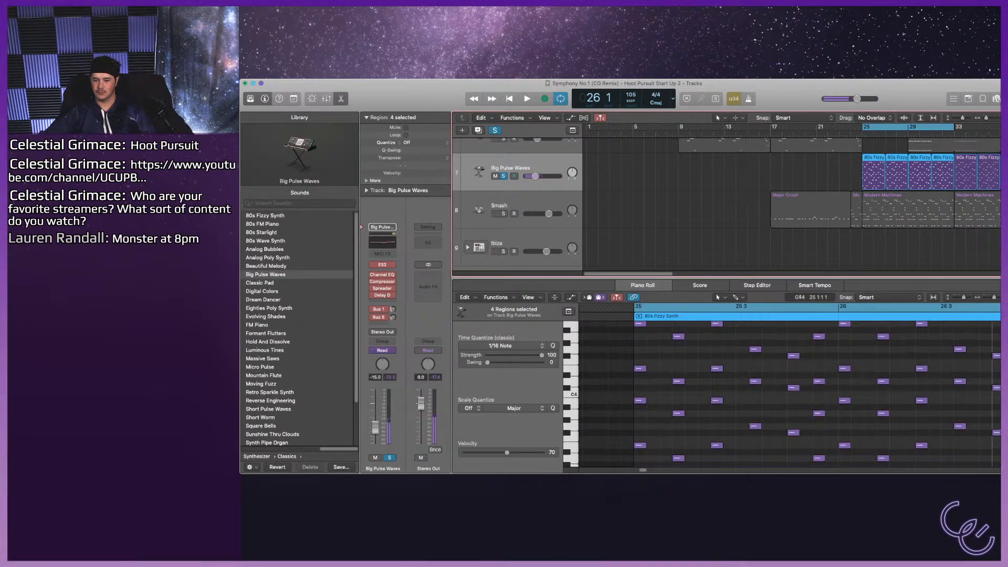
Audition individual notes across the octaves of the first 80s Fizzy Synth region in bar 25.
{"action": "scroll", "coordinate": [643, 357], "scroll_direction": "up", "scroll_amount": 1}
{"action": "left_click", "coordinate": [639, 332]}
{"action": "scroll", "coordinate": [787, 393], "scroll_direction": "up", "scroll_amount": 2}
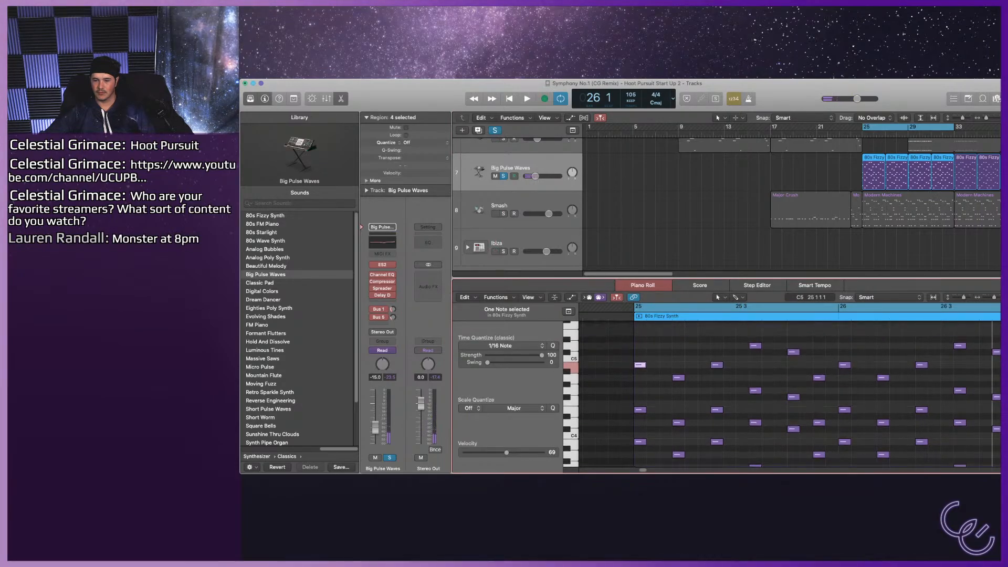
{"action": "scroll", "coordinate": [788, 394], "scroll_direction": "down", "scroll_amount": 2}
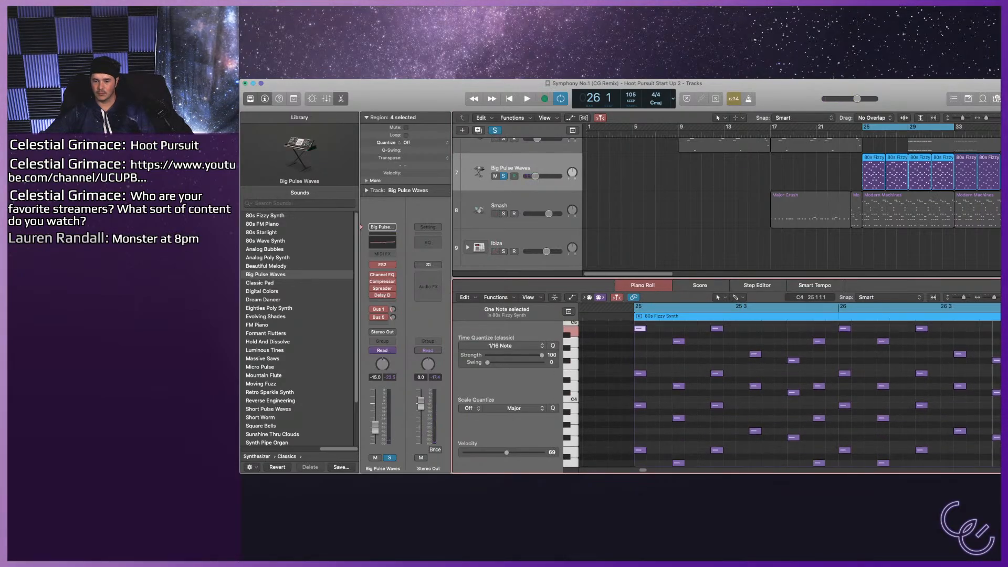
{"action": "key", "text": "Right"}
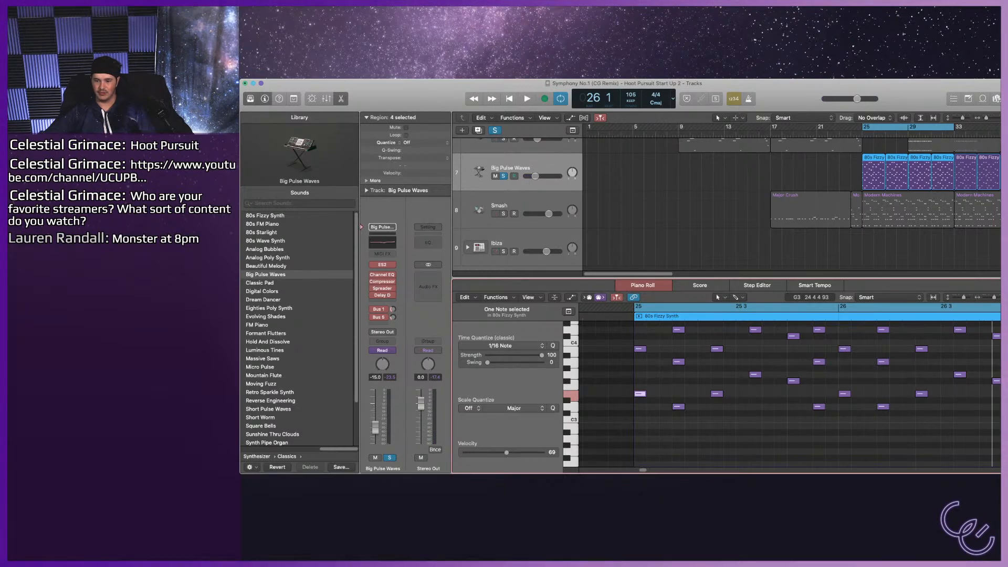
{"action": "scroll", "coordinate": [787, 393], "scroll_direction": "up", "scroll_amount": 3}
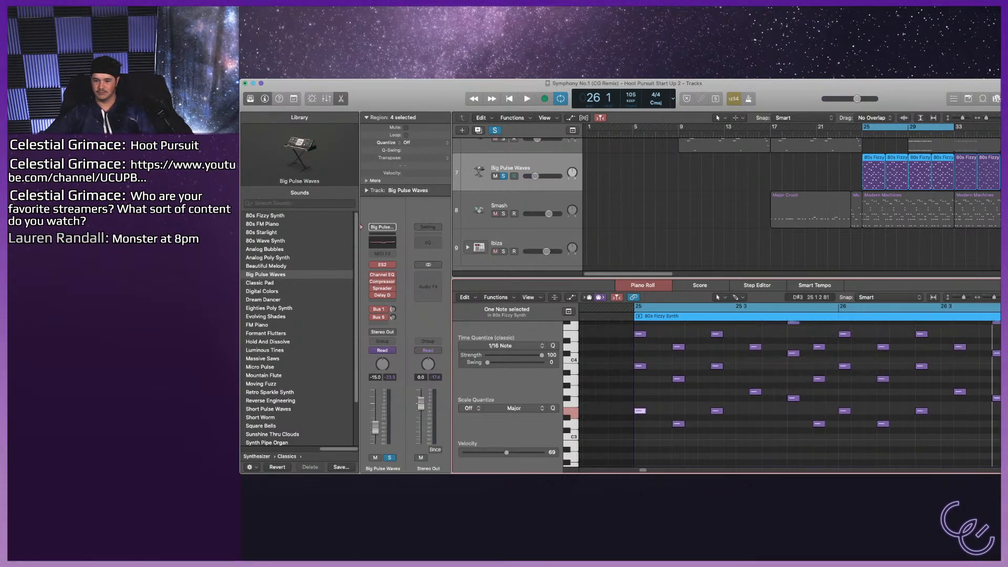
{"action": "left_click", "coordinate": [678, 424]}
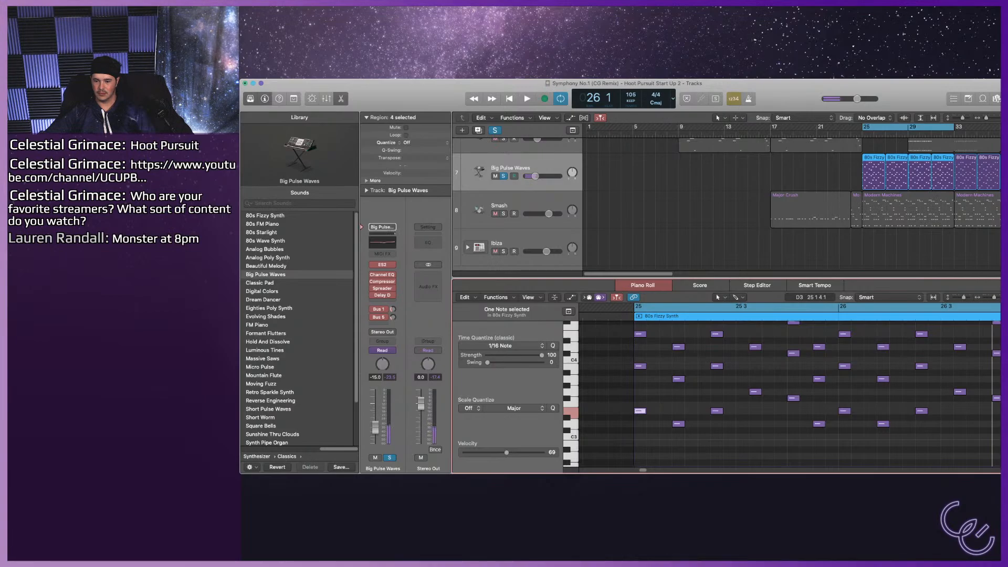
{"action": "left_click", "coordinate": [716, 411]}
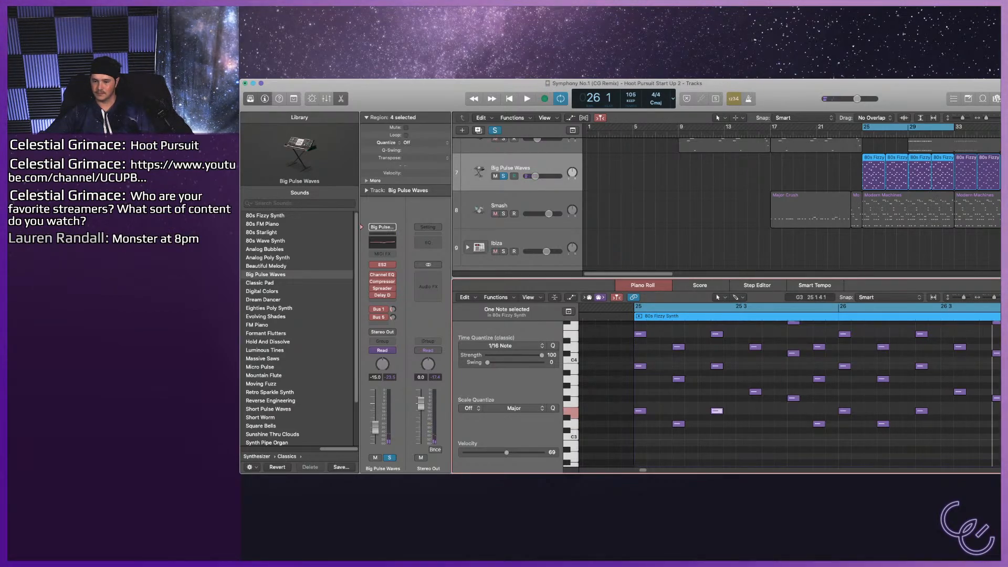
{"action": "scroll", "coordinate": [787, 394], "scroll_direction": "up", "scroll_amount": 3}
{"action": "scroll", "coordinate": [787, 394], "scroll_direction": "up", "scroll_amount": 3}
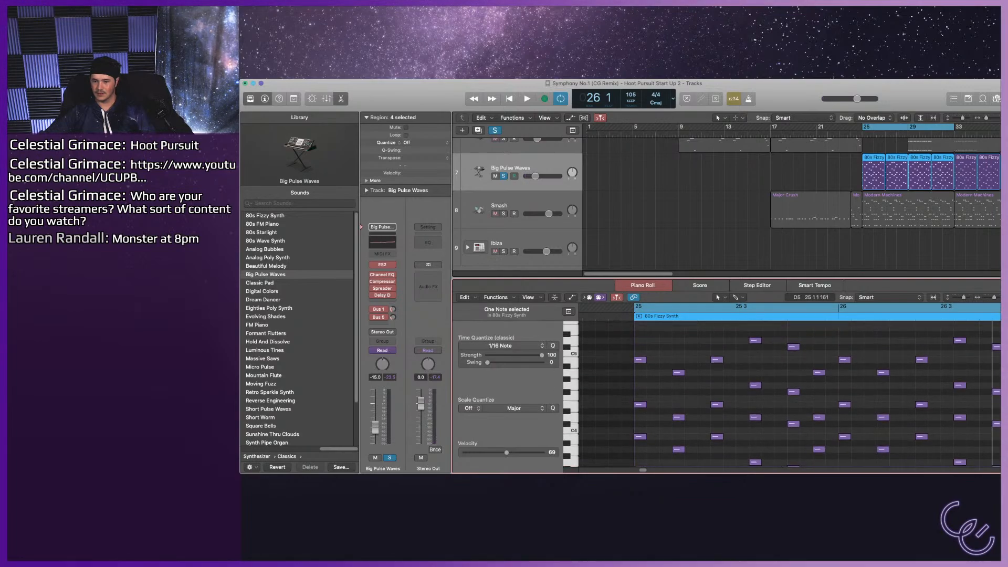
Delete the two upper layers of notes in bars 25–26 of the 80s Fizzy Synth region and play the section.
{"action": "left_click_drag", "start_coordinate": [609, 329], "coordinate": [964, 405]}
{"action": "scroll", "coordinate": [969, 409], "scroll_direction": "down", "scroll_amount": 2}
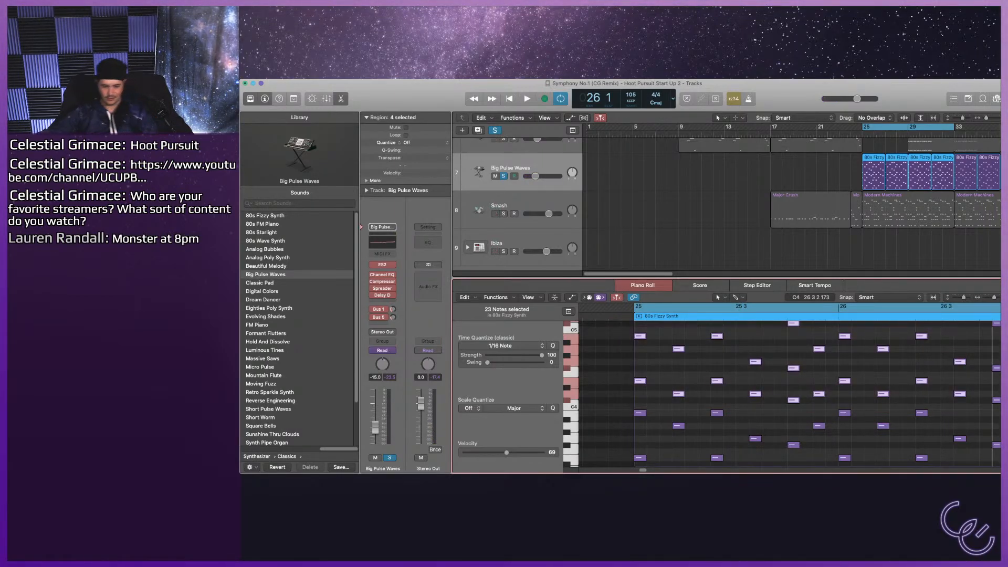
{"action": "key", "text": "Delete"}
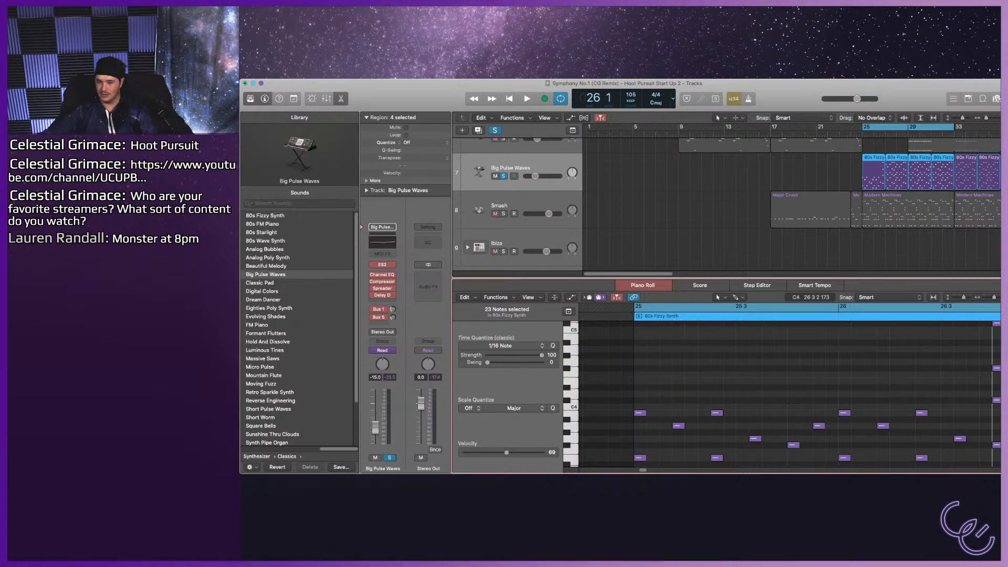
{"action": "key", "text": "space"}
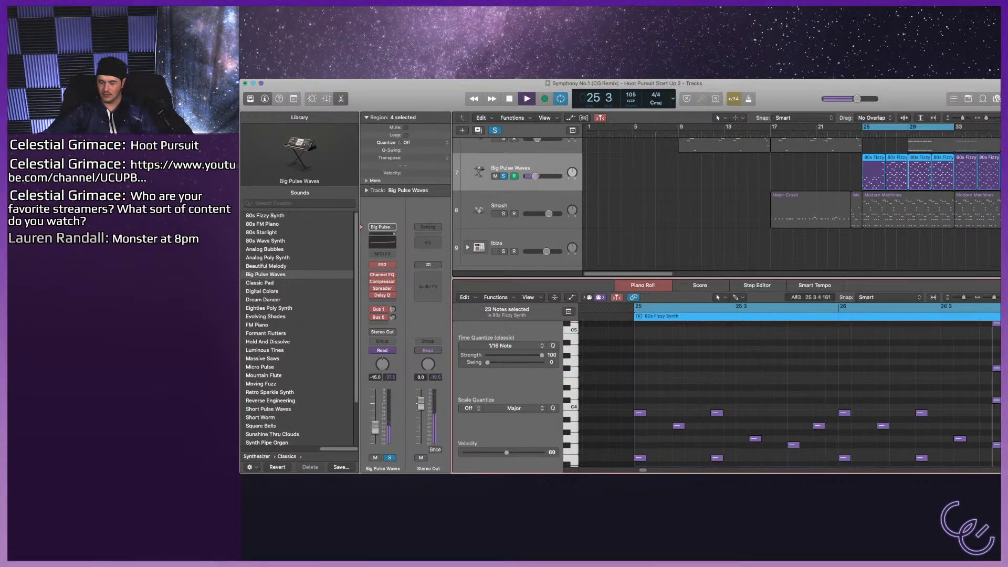
{"action": "scroll", "coordinate": [548, 220], "scroll_direction": "up", "scroll_amount": 1}
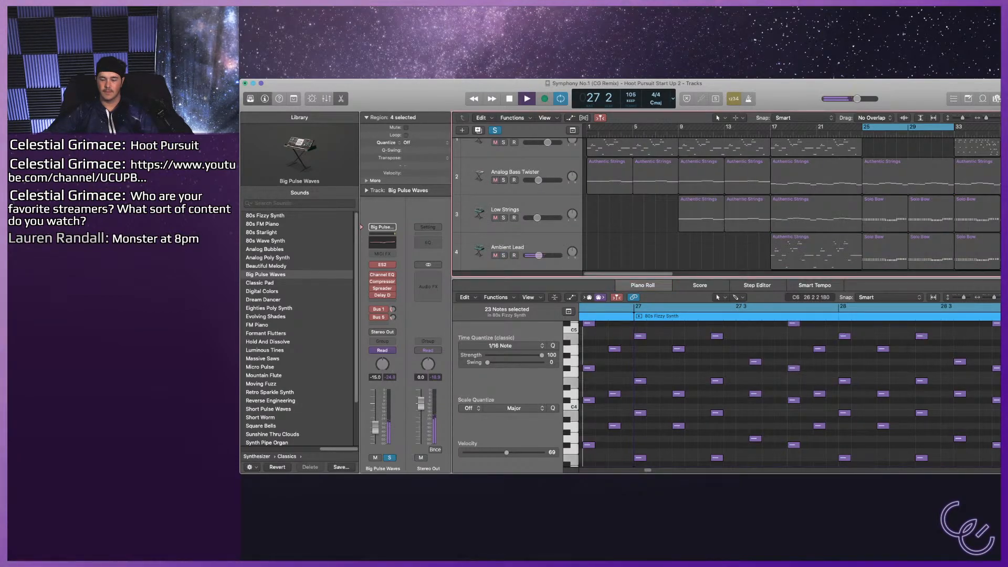
{"action": "scroll", "coordinate": [548, 221], "scroll_direction": "up", "scroll_amount": 3}
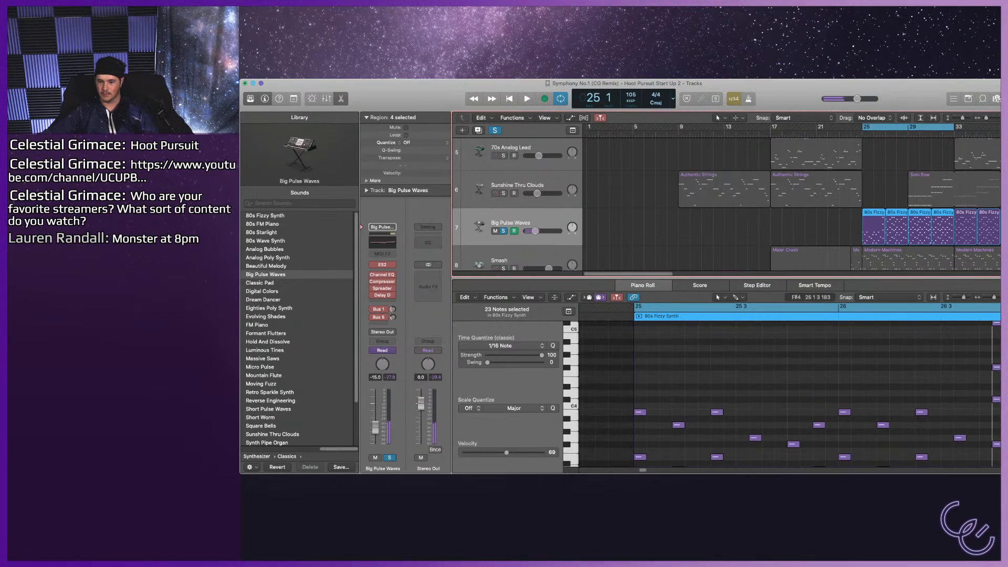
Delete the first three notes of the upper remaining line in bar 25 of the 80s Fizzy Synth region and play it.
{"action": "scroll", "coordinate": [670, 368], "scroll_direction": "down", "scroll_amount": 2}
{"action": "left_click", "coordinate": [640, 431]}
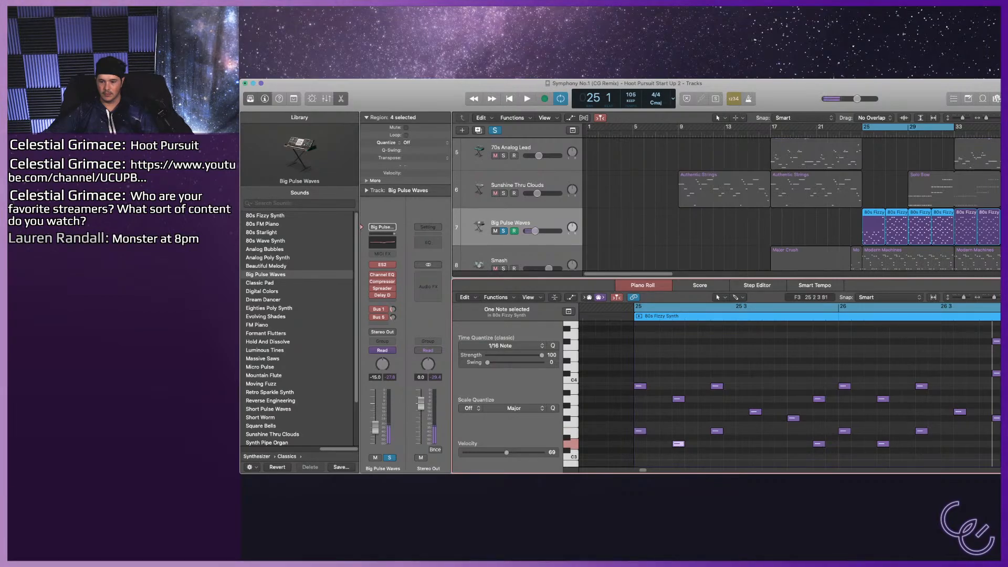
{"action": "left_click_drag", "start_coordinate": [642, 364], "coordinate": [718, 404]}
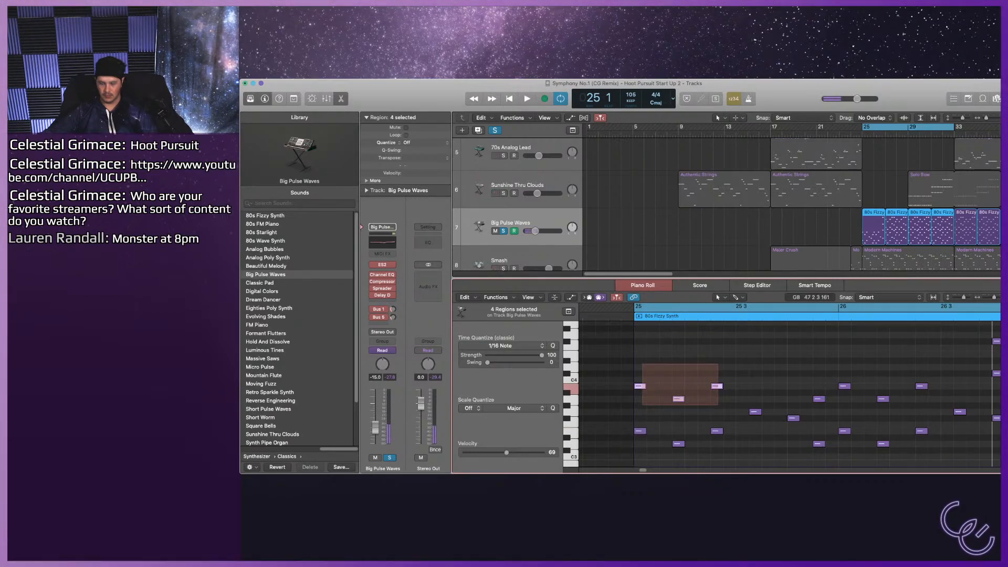
{"action": "key", "text": "Delete"}
{"action": "key", "text": "space"}
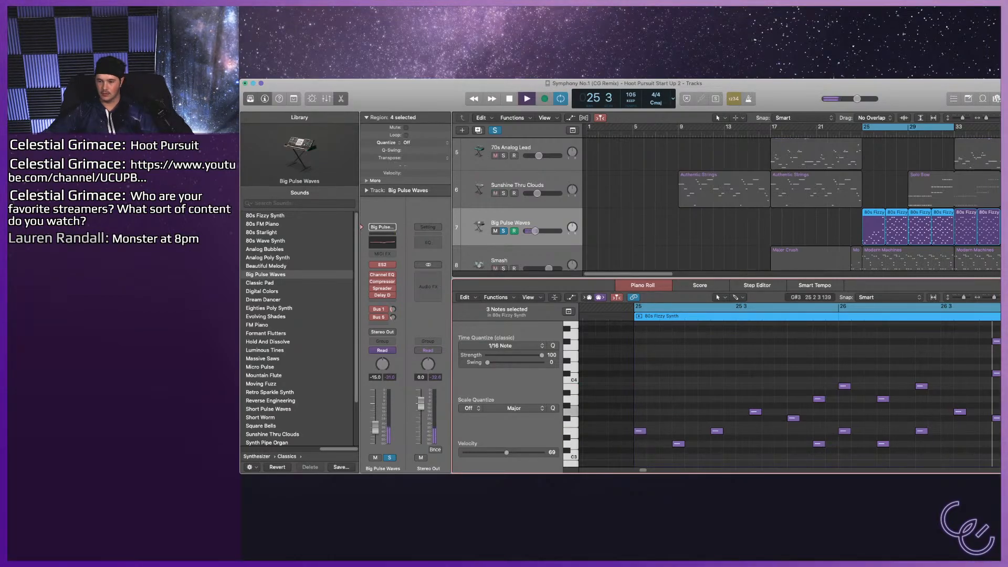
Delete the four doubled upper notes from the end of bar 25 through bar 26 and play the thinned line.
{"action": "left_click_drag", "start_coordinate": [858, 404], "coordinate": [858, 405]}
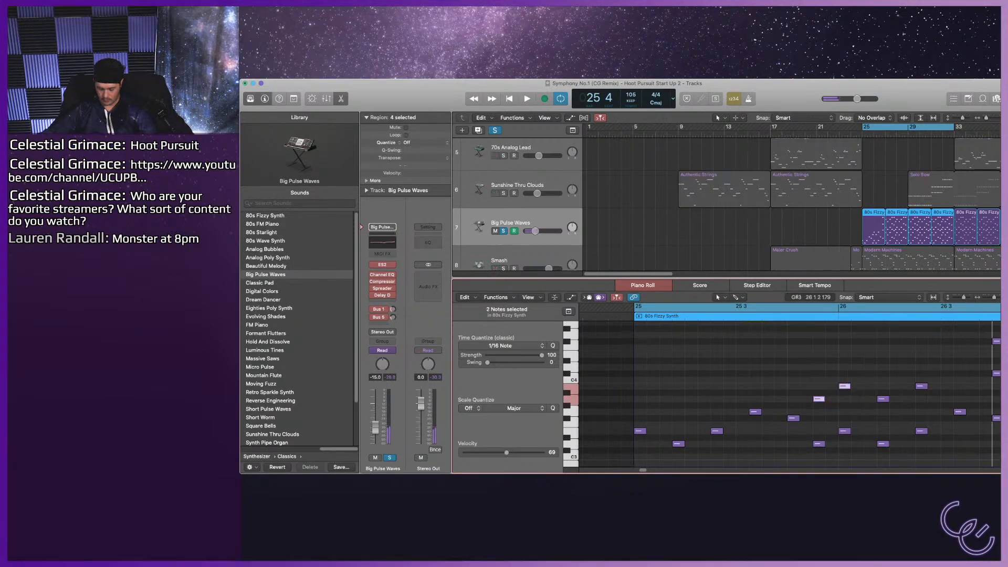
{"action": "key", "text": "Delete"}
{"action": "left_click_drag", "start_coordinate": [860, 353], "coordinate": [942, 402]}
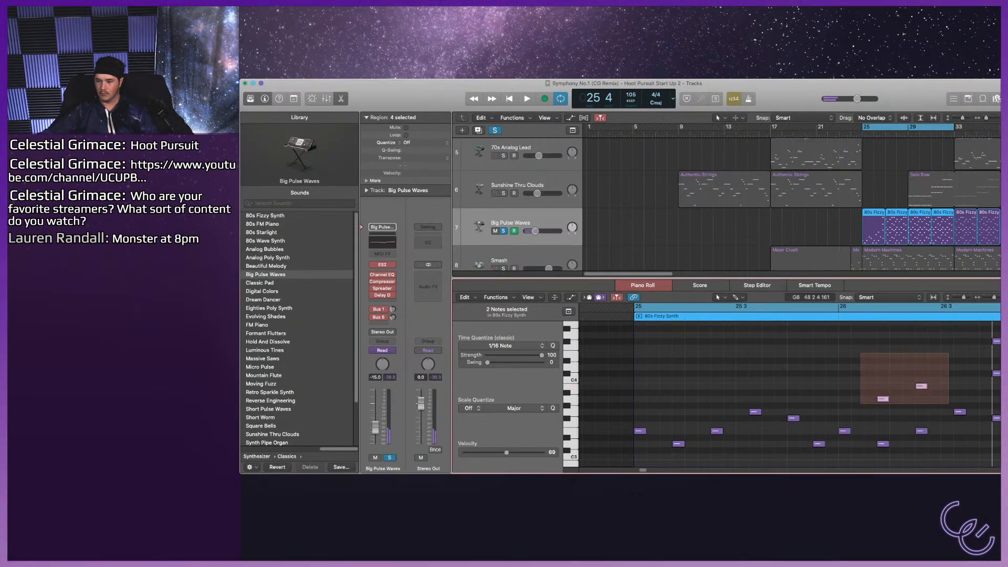
{"action": "key", "text": "Delete"}
{"action": "key", "text": "space"}
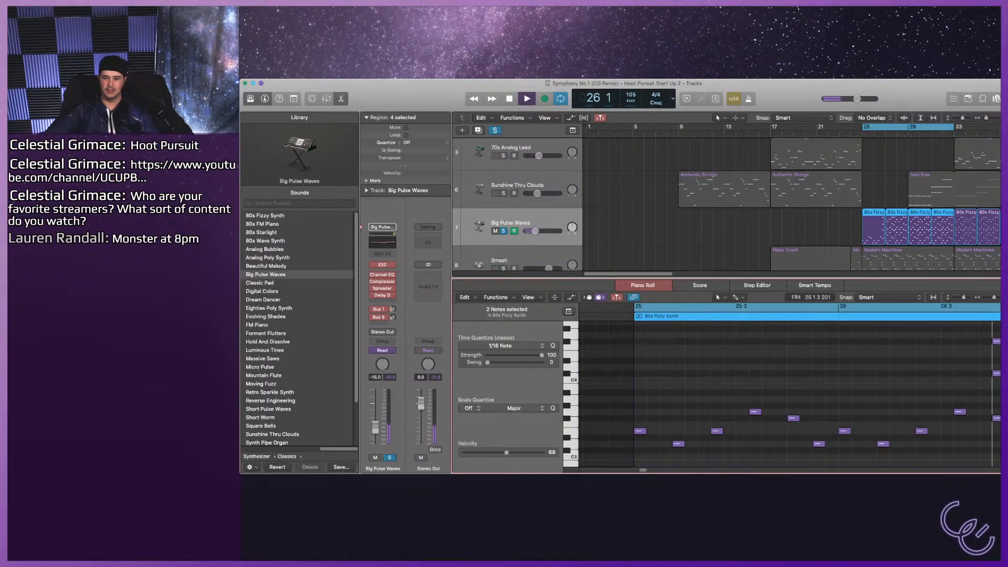
{"action": "key", "text": "space"}
Solo the Low Strings track and delete its two Solo Bow regions at bars 25 and 29.
{"action": "scroll", "coordinate": [724, 205], "scroll_direction": "up", "scroll_amount": 2}
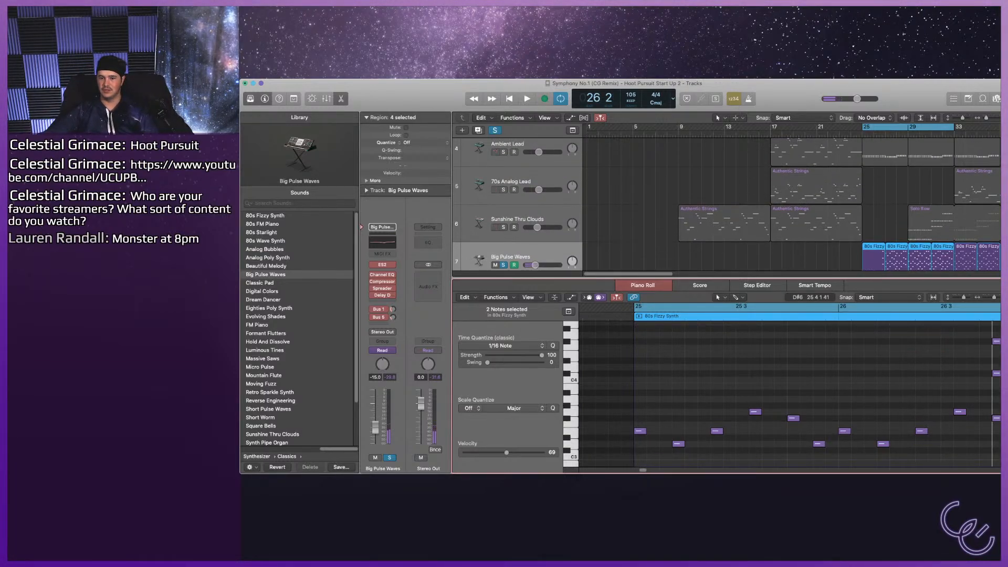
{"action": "scroll", "coordinate": [788, 205], "scroll_direction": "up", "scroll_amount": 2}
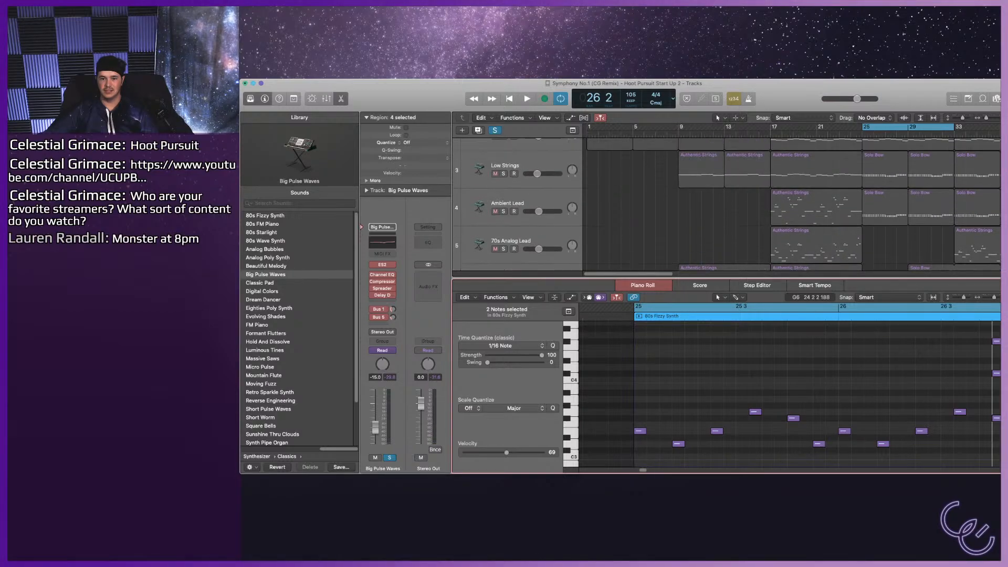
{"action": "left_click", "coordinate": [503, 173]}
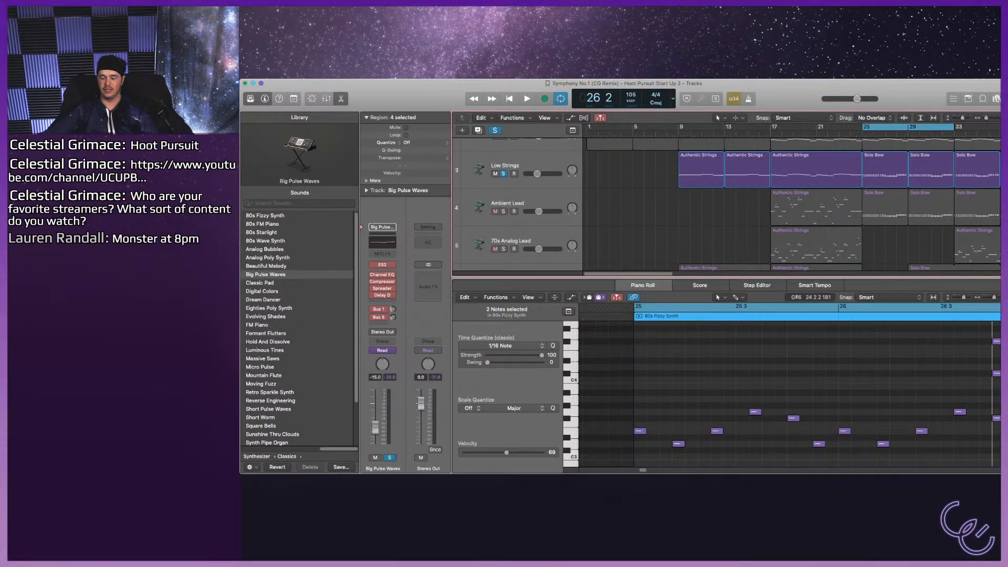
{"action": "left_click", "coordinate": [682, 215]}
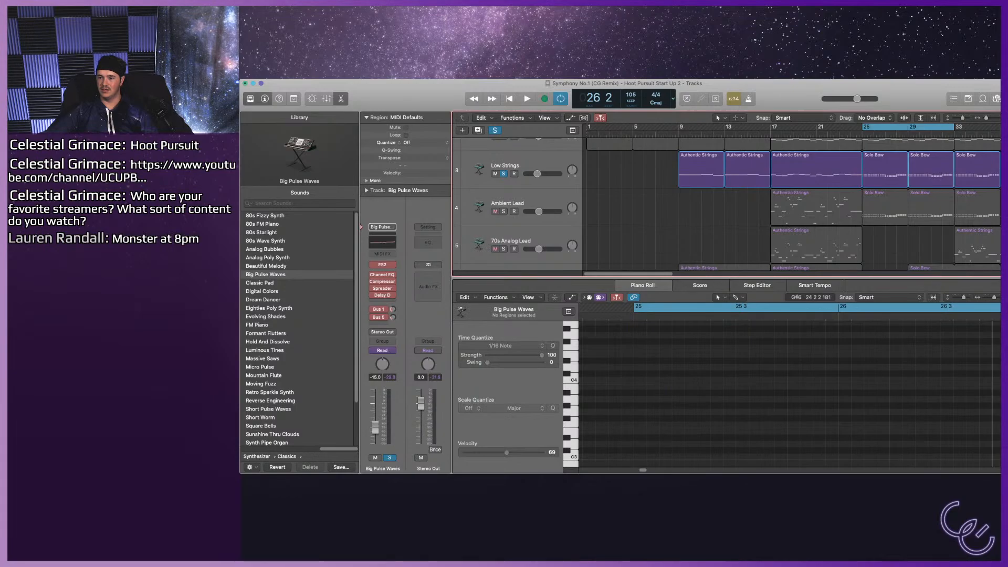
{"action": "left_click", "coordinate": [885, 171]}
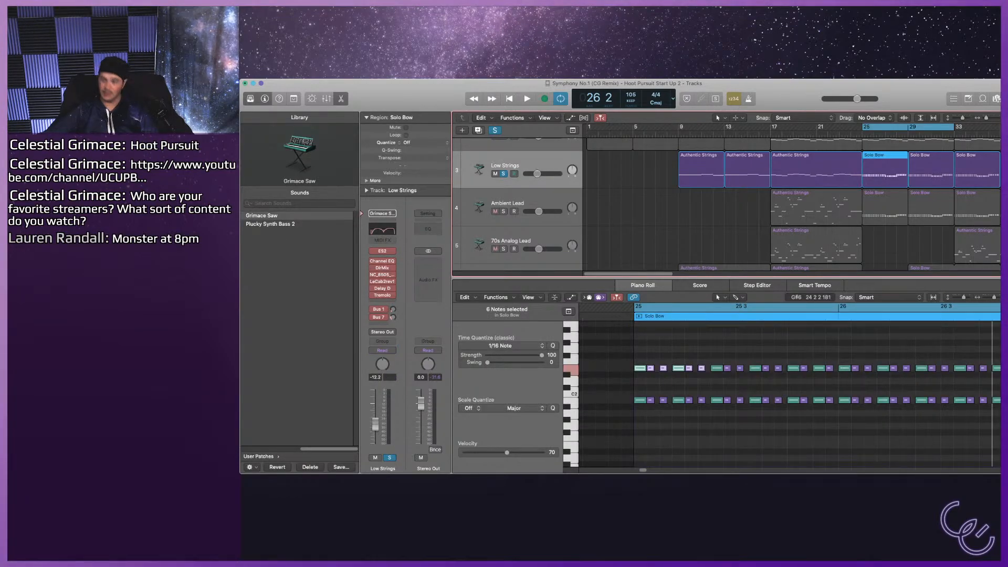
{"action": "left_click", "coordinate": [930, 170], "text": "shift"}
{"action": "key", "text": "Delete"}
Move the four 80s Fizzy Synth regions in bars 25–33 from Big Pulse Waves to the Low Strings track and play them.
{"action": "scroll", "coordinate": [788, 204], "scroll_direction": "down", "scroll_amount": 4}
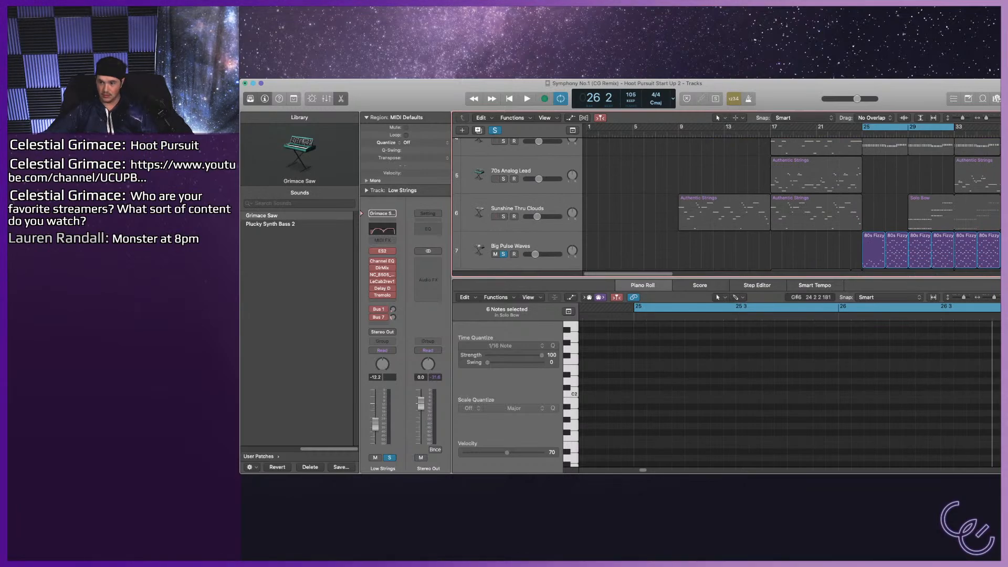
{"action": "left_click", "coordinate": [510, 247]}
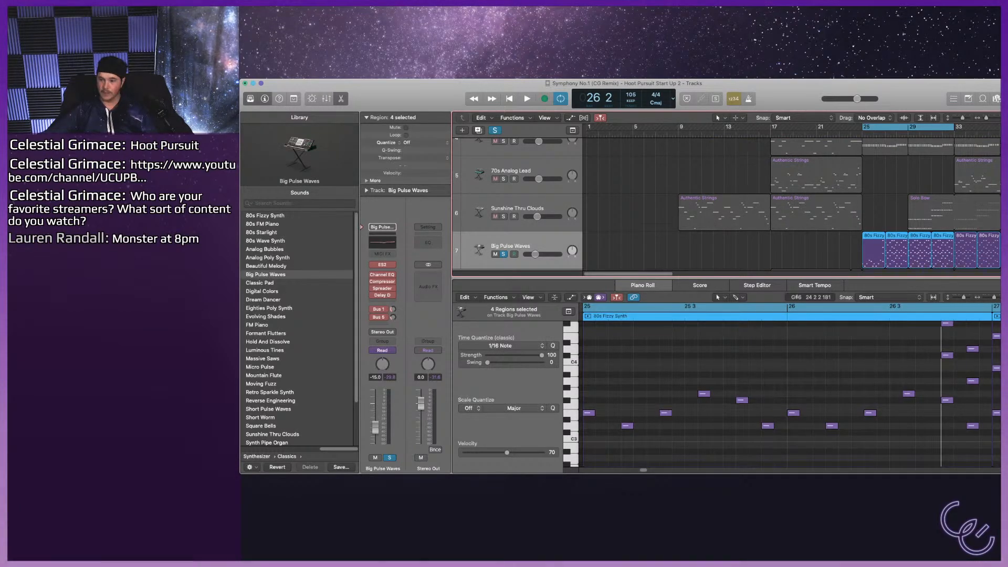
{"action": "left_click_drag", "start_coordinate": [896, 228], "coordinate": [897, 167]}
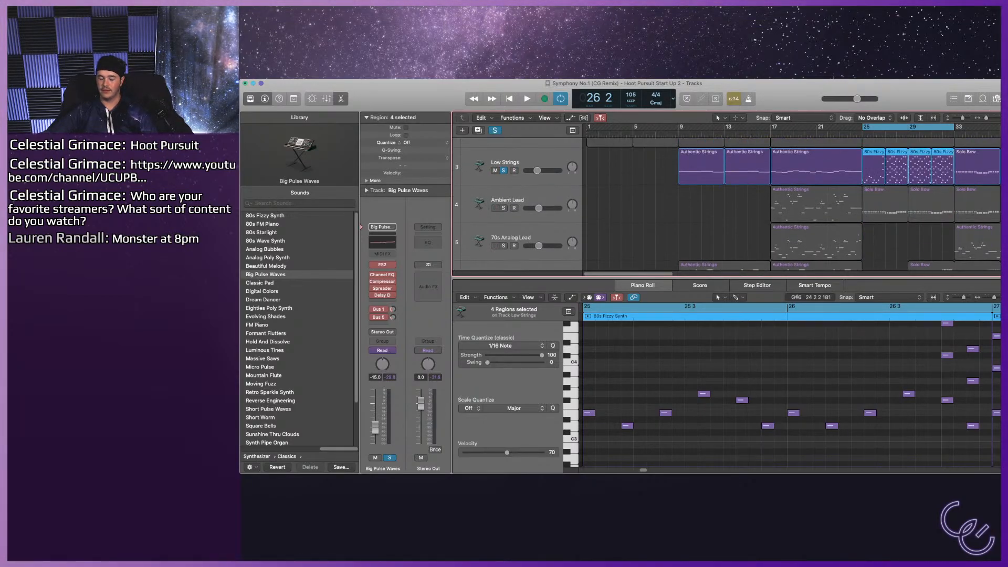
{"action": "key", "text": "space"}
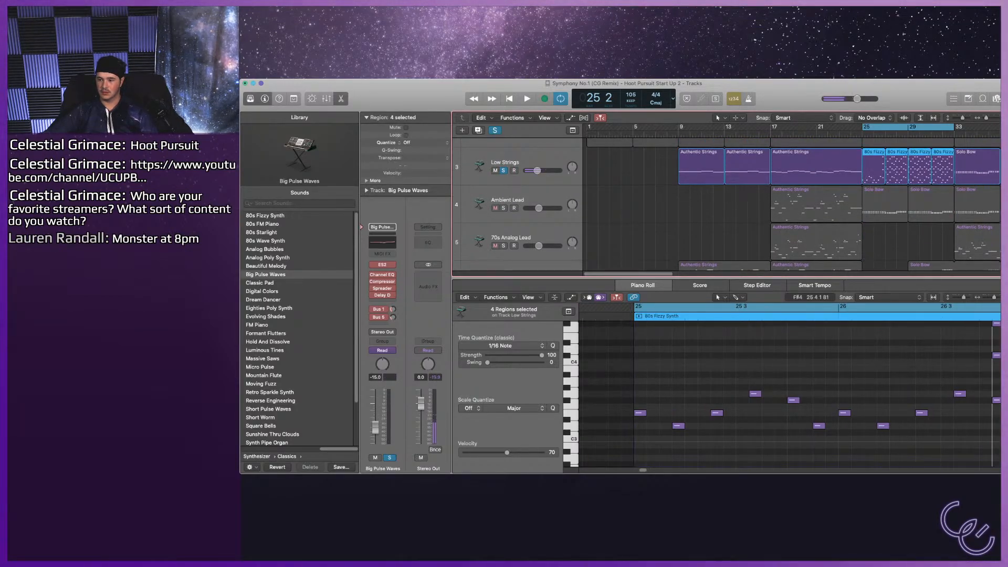
Transpose the twelve lowest notes in bars 25–26 of the 80s Fizzy Synth region down an octave.
{"action": "left_click", "coordinate": [787, 324]}
{"action": "key", "text": "super+Left"}
{"action": "key", "text": "super+Left"}
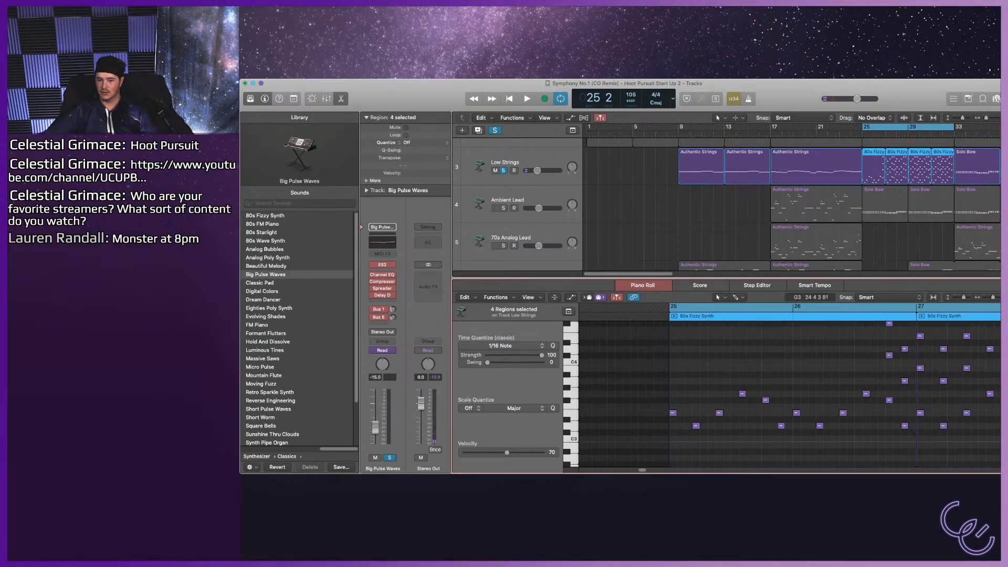
{"action": "left_click_drag", "start_coordinate": [648, 379], "coordinate": [854, 441]}
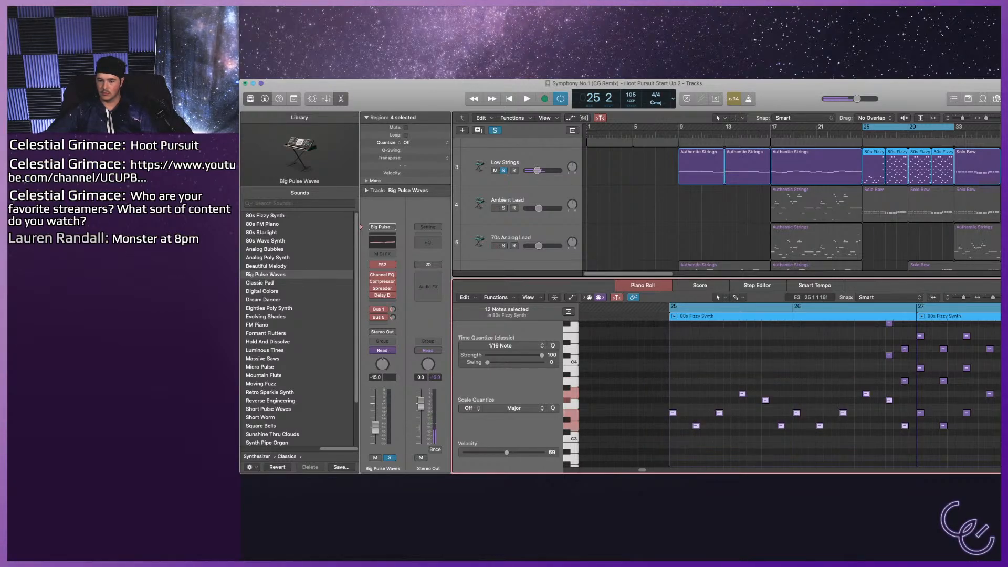
{"action": "scroll", "coordinate": [782, 389], "scroll_direction": "down", "scroll_amount": 2}
{"action": "key", "text": "alt+Down"}
{"action": "key", "text": "alt+Down"}
{"action": "key", "text": "alt+Down"}
{"action": "key", "text": "alt+Down"}
{"action": "key", "text": "alt+Down"}
{"action": "key", "text": "alt+Down"}
{"action": "key", "text": "alt+Down"}
{"action": "key", "text": "alt+Down"}
{"action": "key", "text": "alt+Down"}
{"action": "key", "text": "alt+Down"}
{"action": "key", "text": "alt+Down"}
{"action": "key", "text": "alt+Down"}
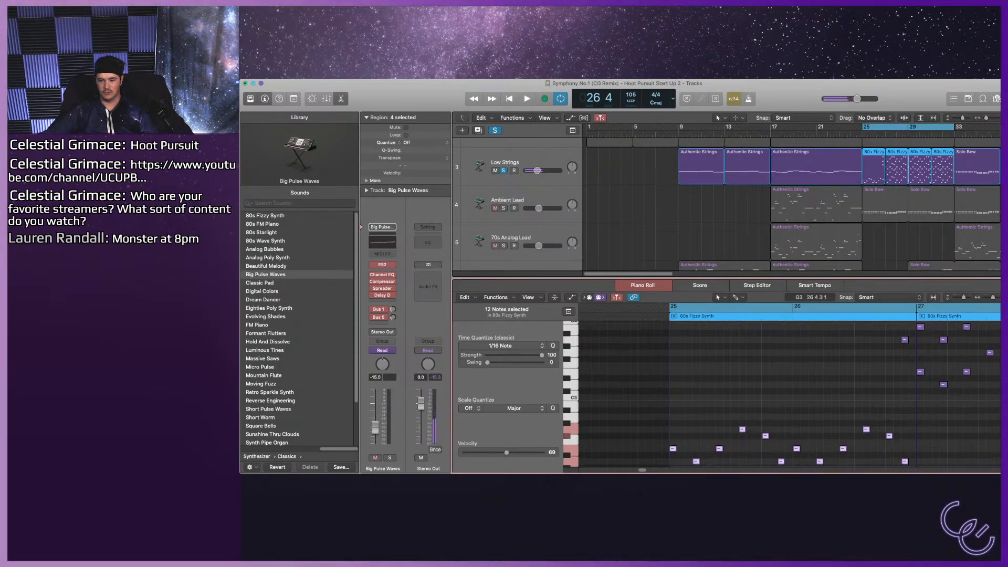
Delete the six leftover upper notes at the end of bar 26 in the 80s Fizzy Synth region.
{"action": "scroll", "coordinate": [782, 394], "scroll_direction": "up", "scroll_amount": 3}
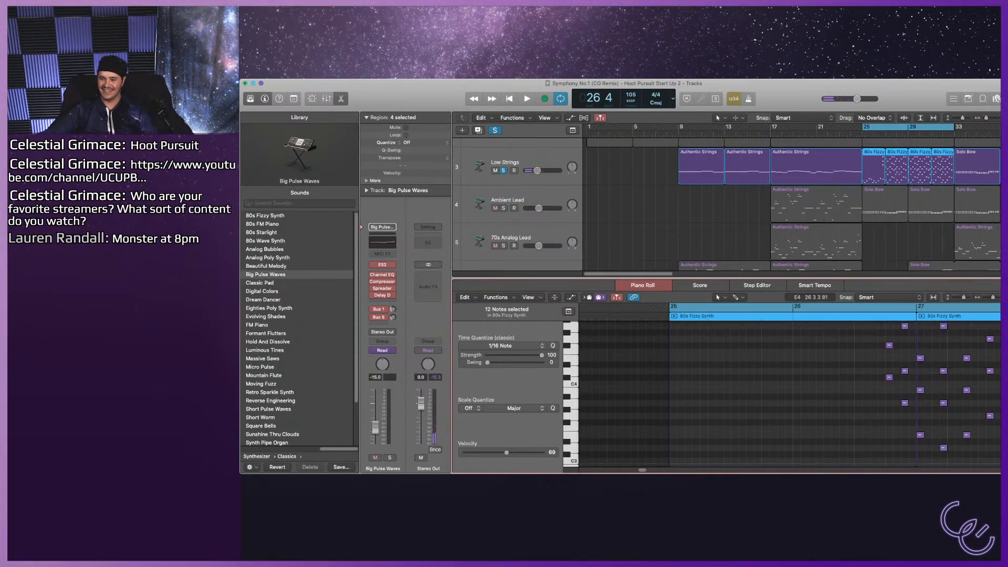
{"action": "scroll", "coordinate": [872, 358], "scroll_direction": "up", "scroll_amount": 3}
{"action": "left_click_drag", "start_coordinate": [873, 337], "coordinate": [904, 425]}
{"action": "scroll", "coordinate": [907, 412], "scroll_direction": "down", "scroll_amount": 3}
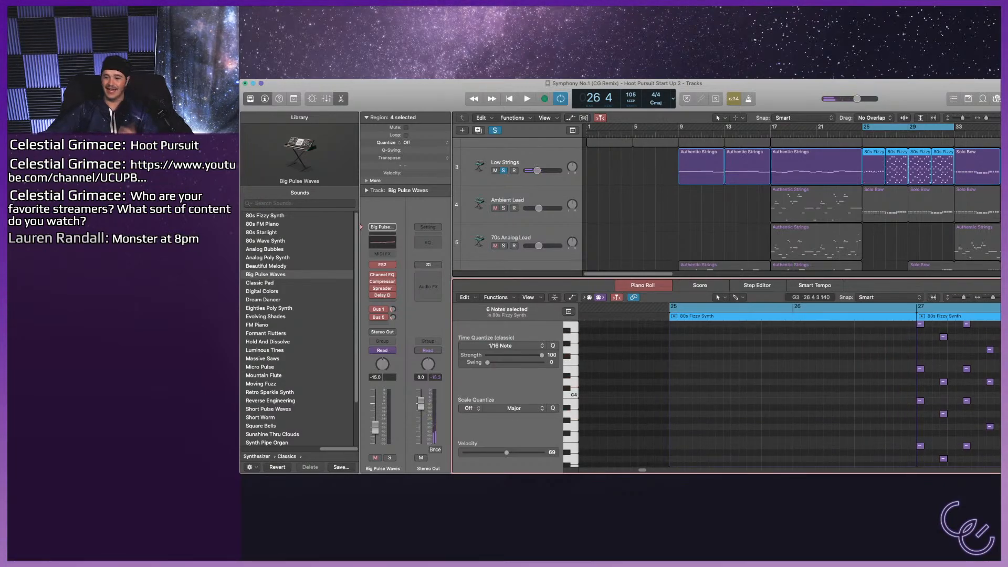
Play the edited Low Strings arpeggio in bars 25–26 and check the unedited notes from bar 27 onward.
{"action": "scroll", "coordinate": [782, 394], "scroll_direction": "down", "scroll_amount": 4}
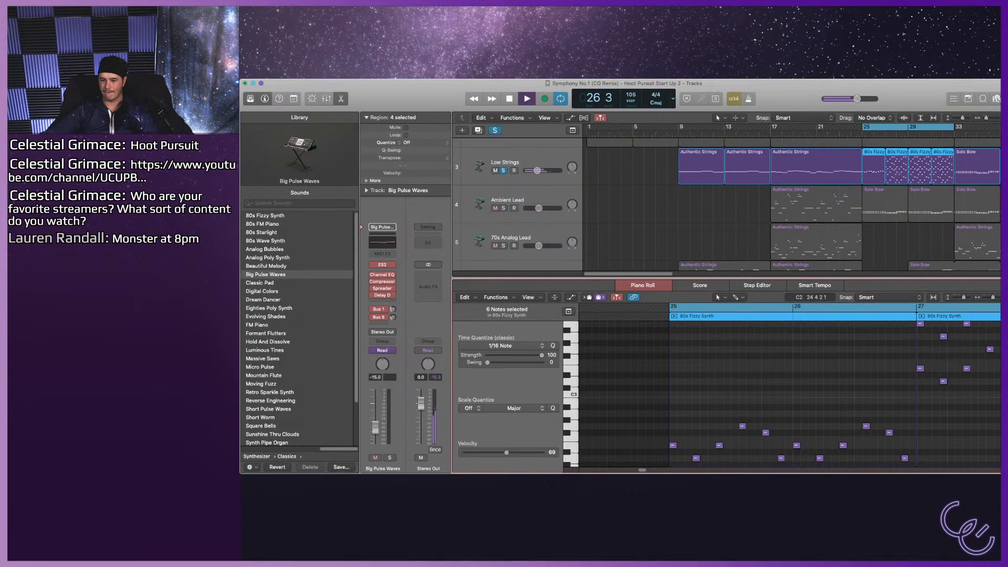
{"action": "key", "text": "space"}
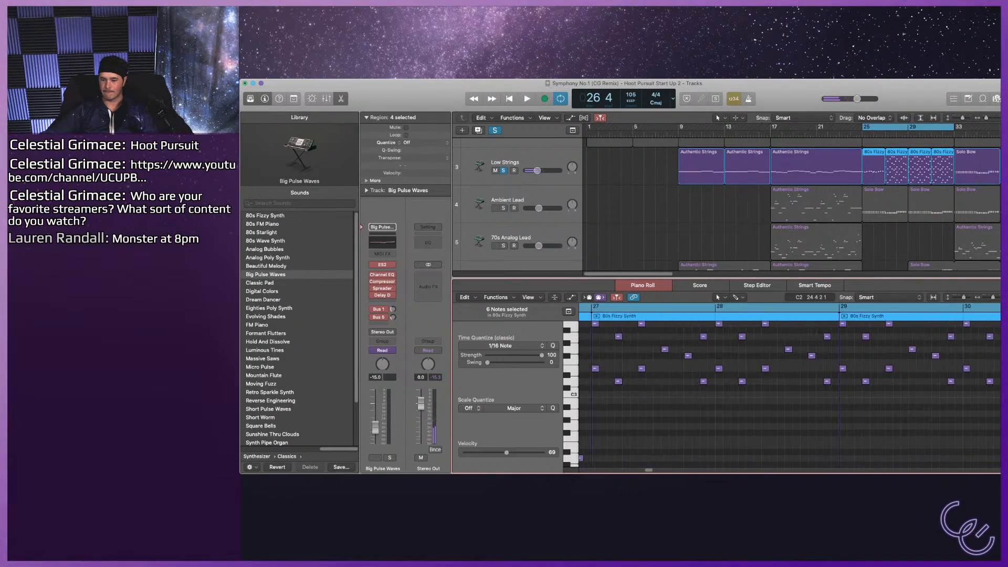
{"action": "left_click", "coordinate": [635, 369]}
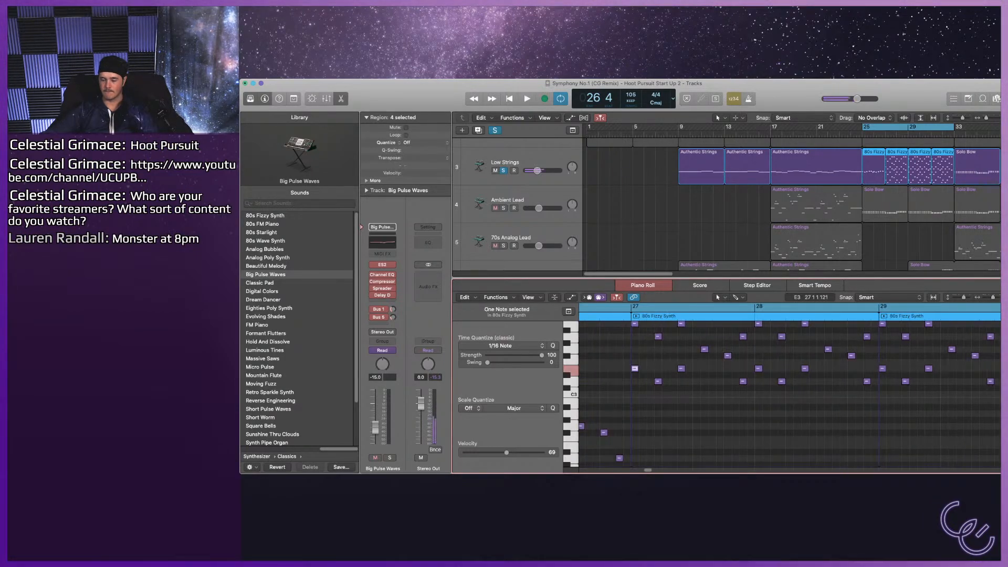
{"action": "scroll", "coordinate": [635, 369], "scroll_direction": "up", "scroll_amount": 3}
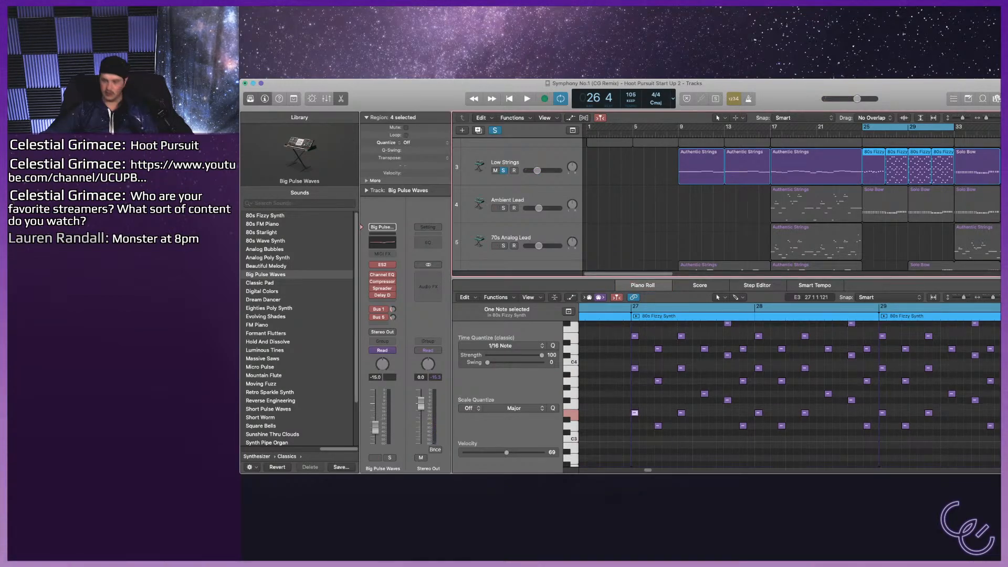
Copy the edited bar 25 region on the Low Strings track over the one at bar 27, then both over bars 29–33.
{"action": "left_click", "coordinate": [873, 167]}
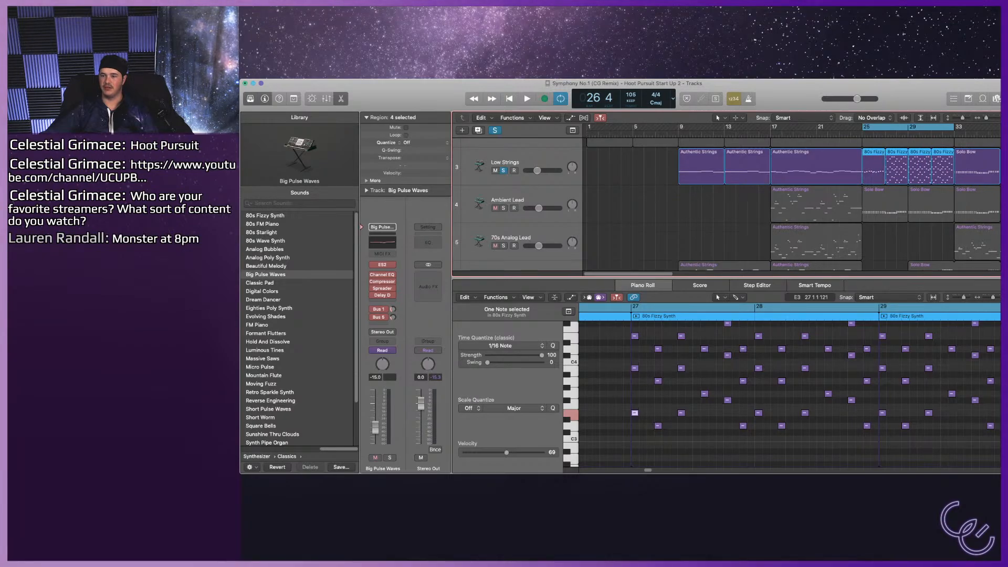
{"action": "left_click", "coordinate": [885, 243]}
{"action": "left_click_drag", "start_coordinate": [873, 167], "coordinate": [896, 167]}
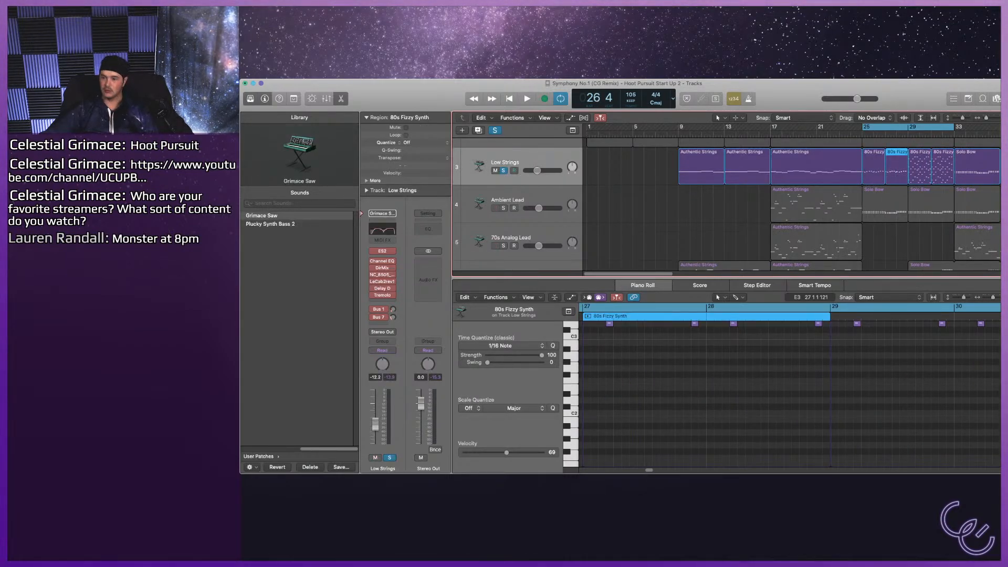
{"action": "left_click", "coordinate": [873, 166], "text": "shift"}
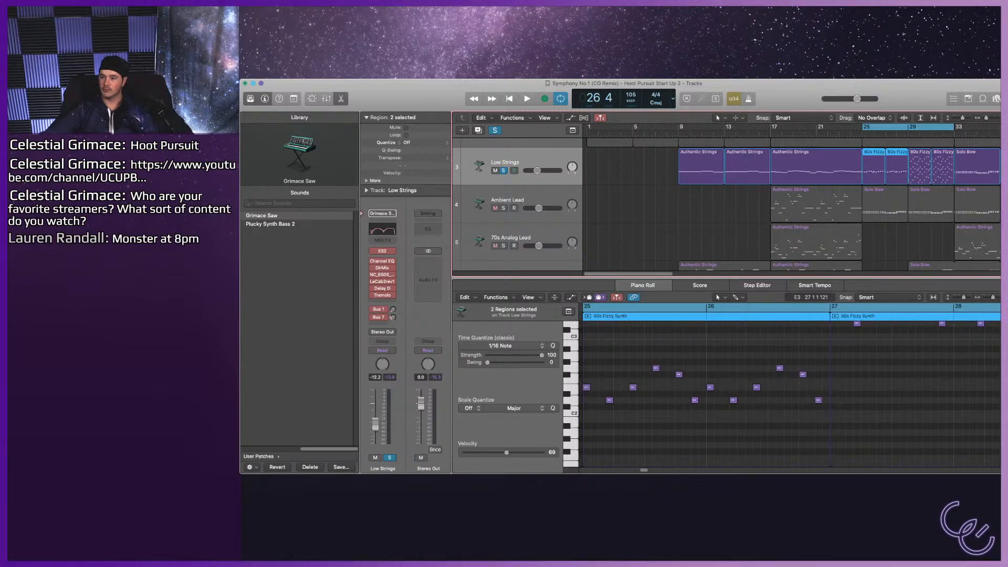
{"action": "left_click_drag", "start_coordinate": [873, 167], "coordinate": [919, 167]}
Play the looped bars 25–33, unsolo the Low Strings track and listen to the part with the full mix.
{"action": "key", "text": "space"}
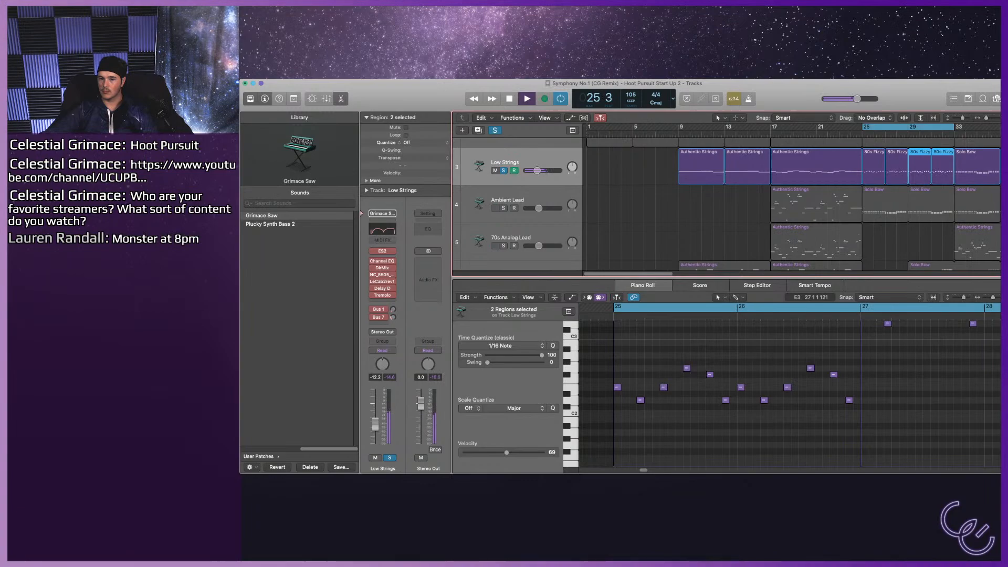
{"action": "key", "text": "s"}
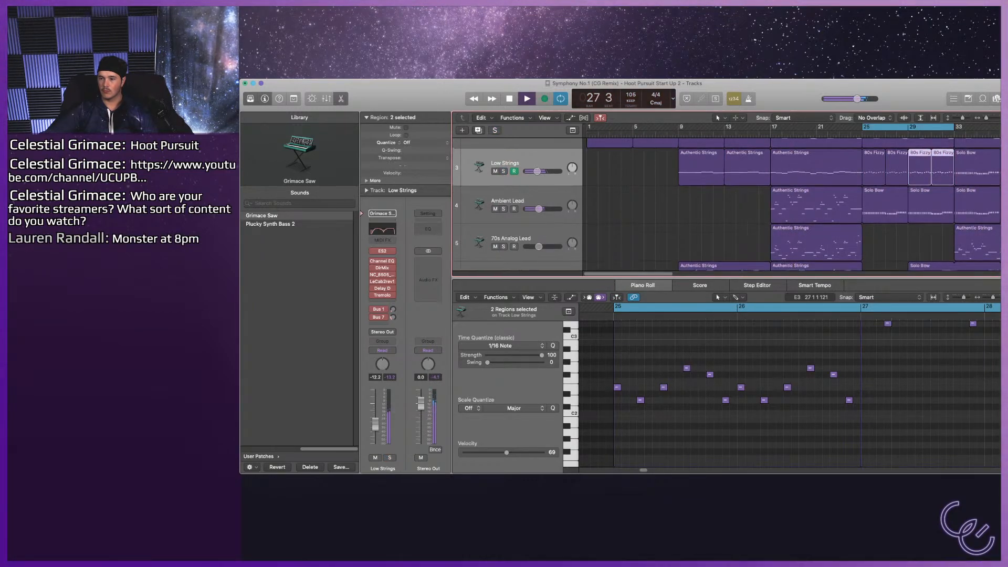
{"action": "scroll", "coordinate": [735, 205], "scroll_direction": "up", "scroll_amount": 2}
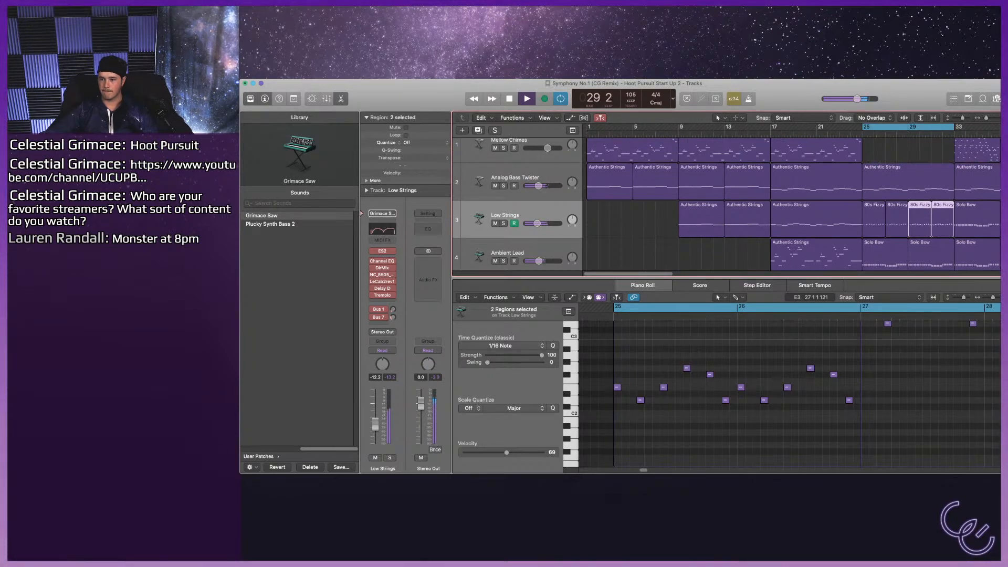
{"action": "scroll", "coordinate": [735, 204], "scroll_direction": "up", "scroll_amount": 1}
{"action": "scroll", "coordinate": [735, 204], "scroll_direction": "up", "scroll_amount": 1}
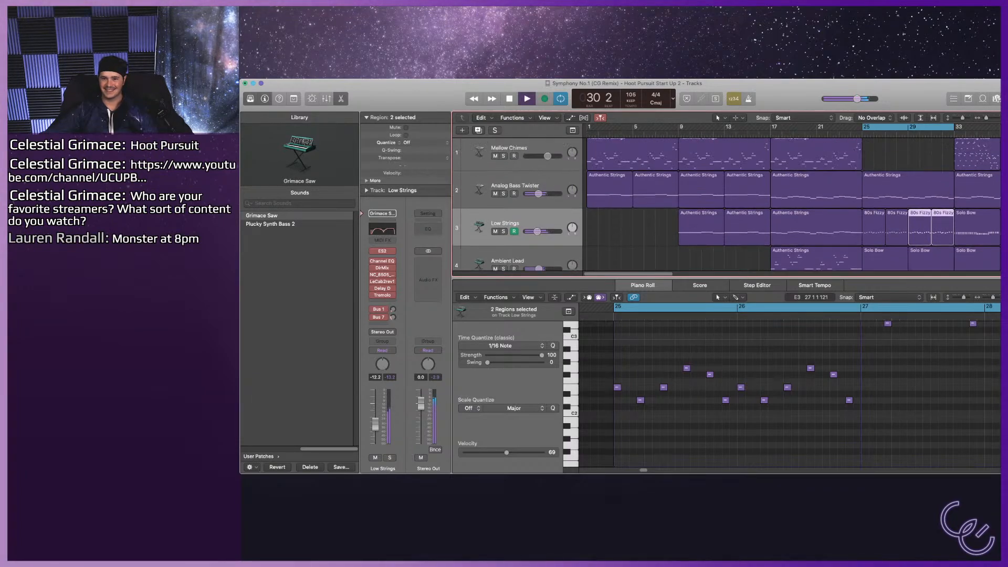
{"action": "scroll", "coordinate": [735, 205], "scroll_direction": "up", "scroll_amount": 1}
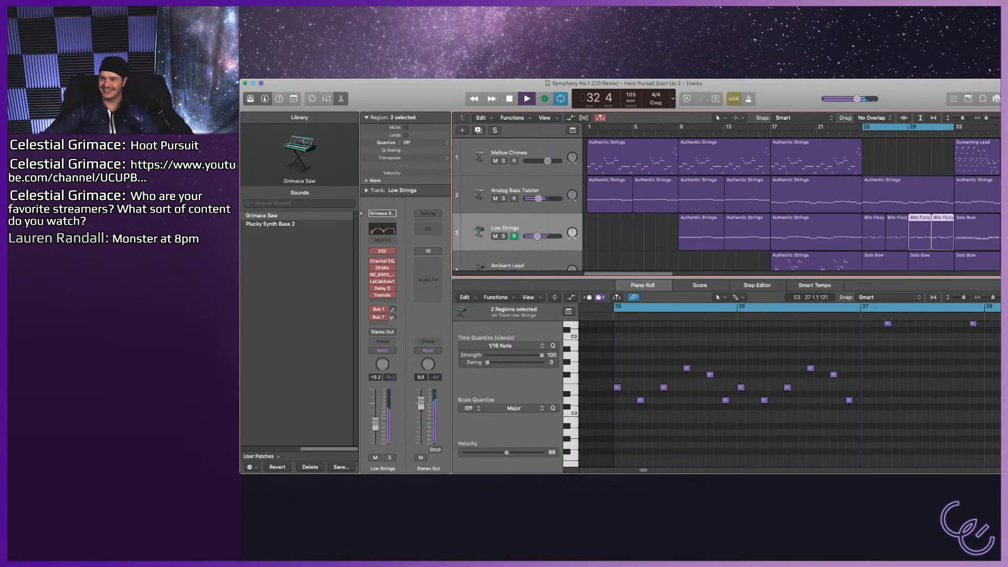
{"action": "key", "text": "space"}
{"action": "scroll", "coordinate": [735, 205], "scroll_direction": "down", "scroll_amount": 4}
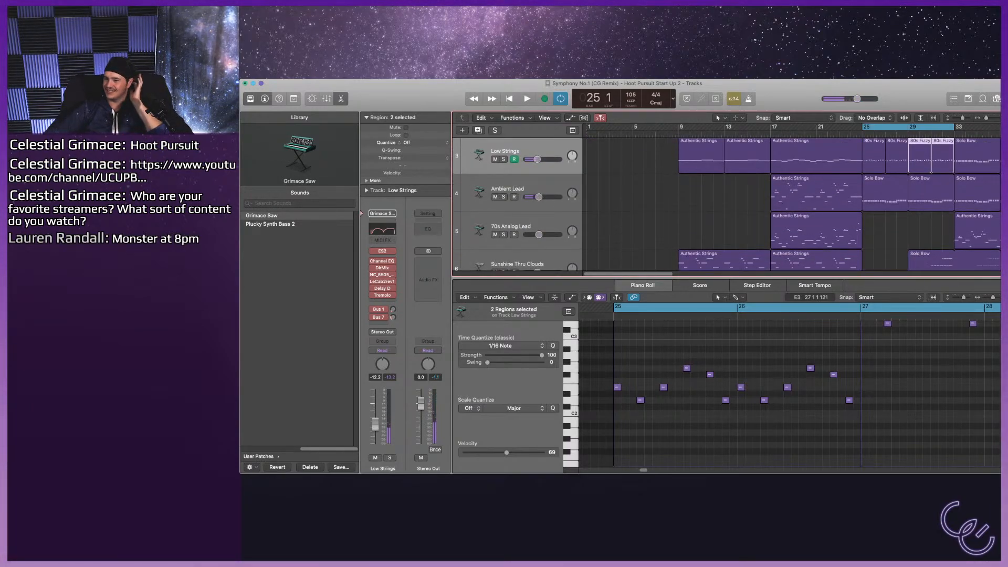
{"action": "scroll", "coordinate": [735, 205], "scroll_direction": "down", "scroll_amount": 4}
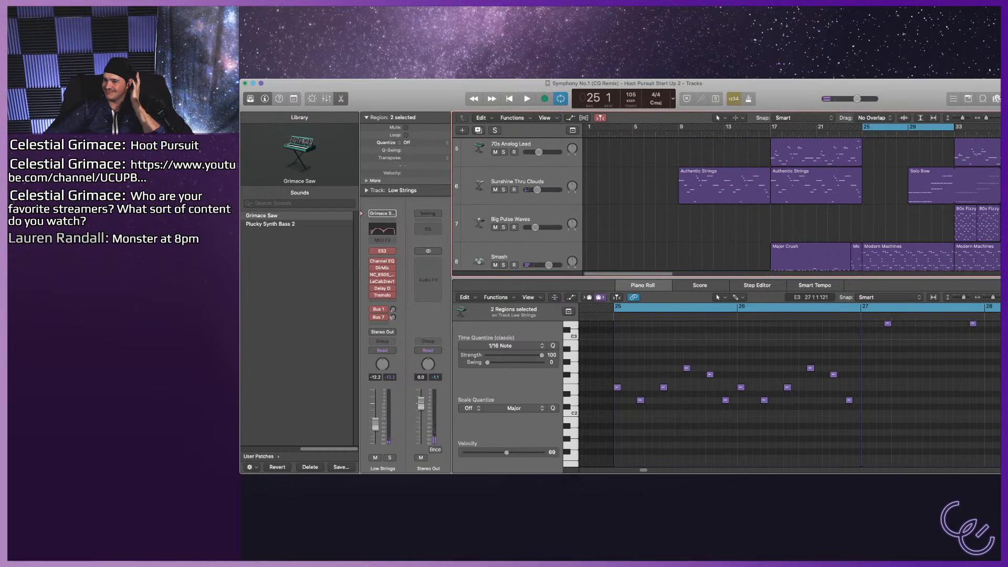
{"action": "scroll", "coordinate": [735, 204], "scroll_direction": "down", "scroll_amount": 1}
{"action": "left_click", "coordinate": [734, 205]}
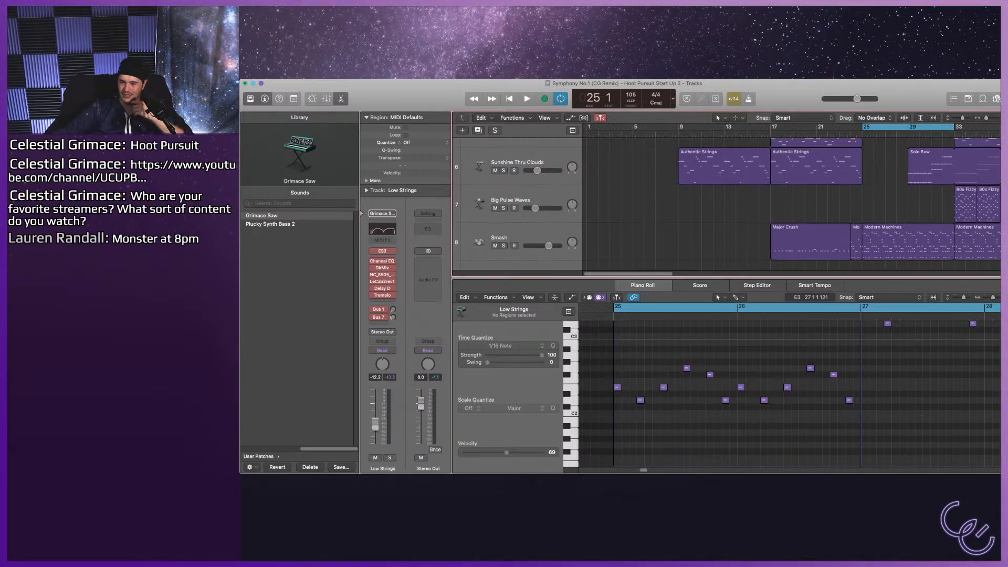
{"action": "scroll", "coordinate": [724, 204], "scroll_direction": "up", "scroll_amount": 3}
{"action": "scroll", "coordinate": [724, 204], "scroll_direction": "up", "scroll_amount": 2}
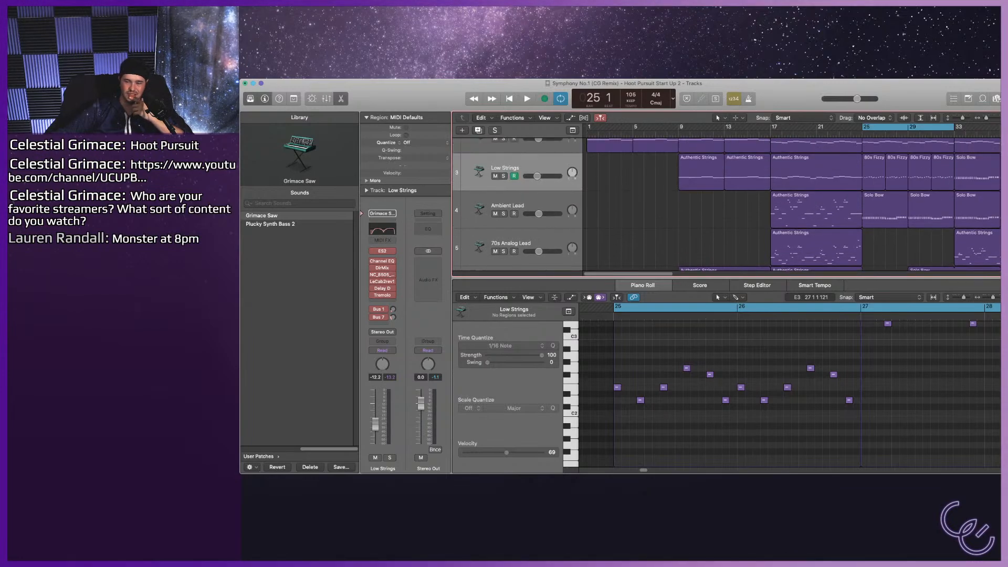
{"action": "scroll", "coordinate": [724, 204], "scroll_direction": "up", "scroll_amount": 3}
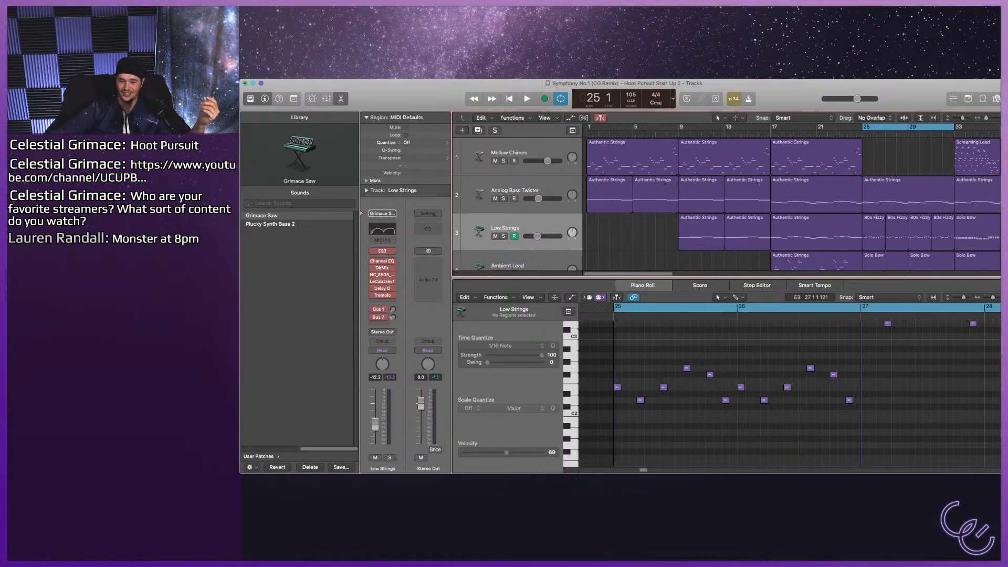
{"action": "key", "text": "super+Tab"}
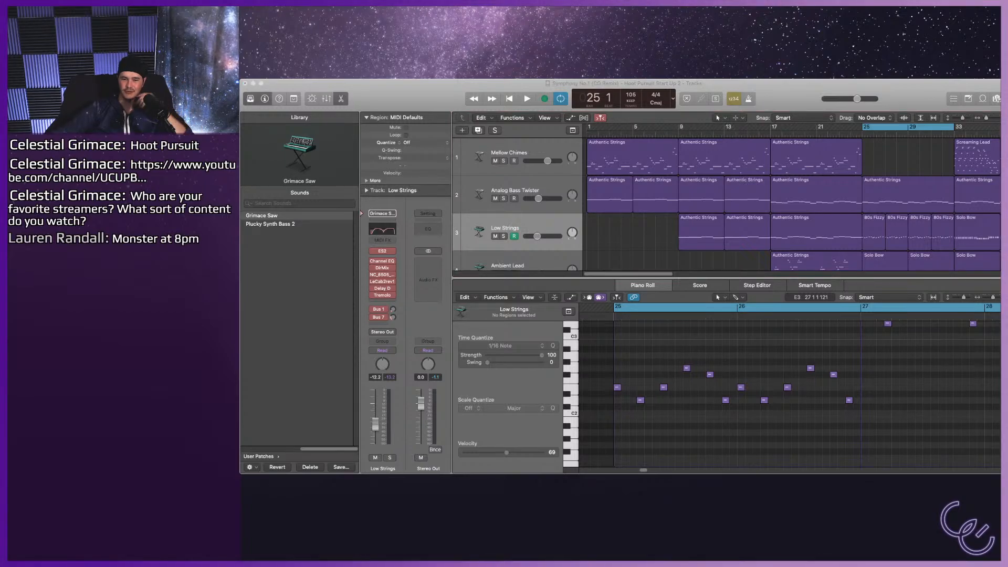